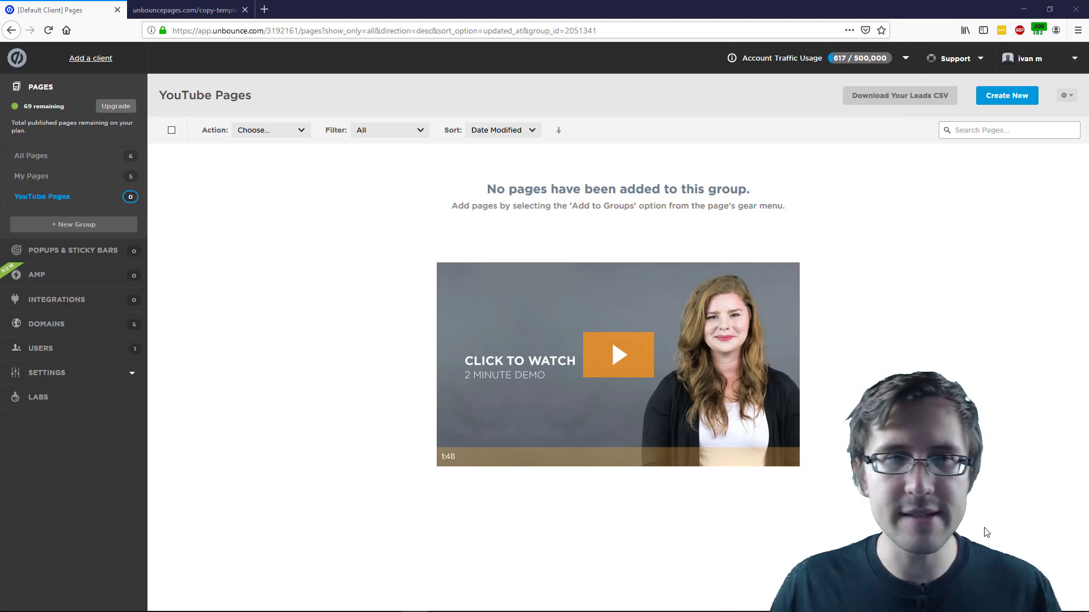
Review the Moda reference page, then return to the Unbounce pages dashboard
click(193, 10)
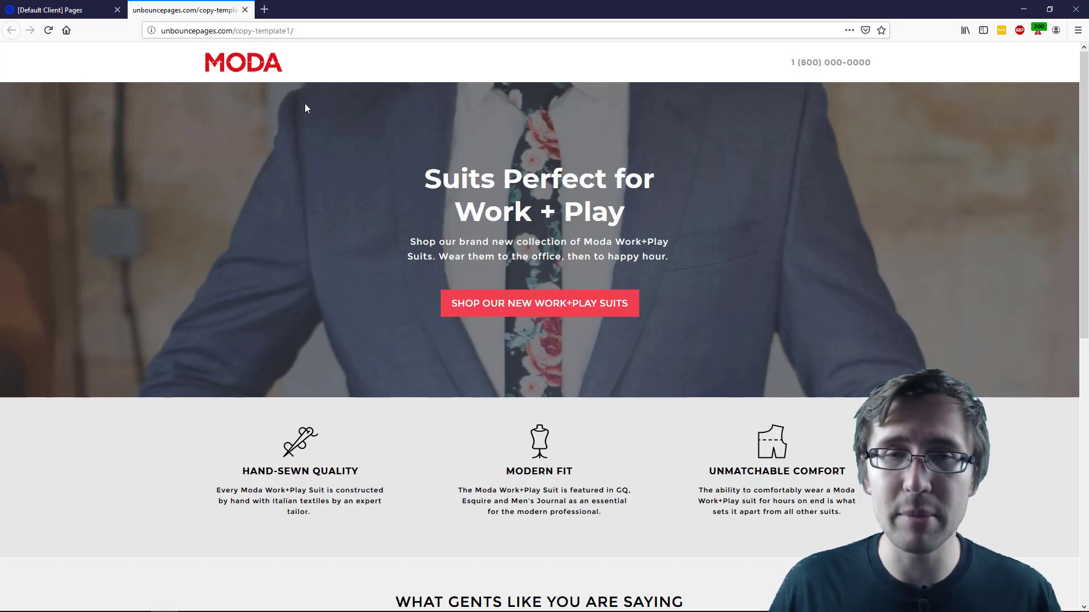
scroll(591, 361, down, 8)
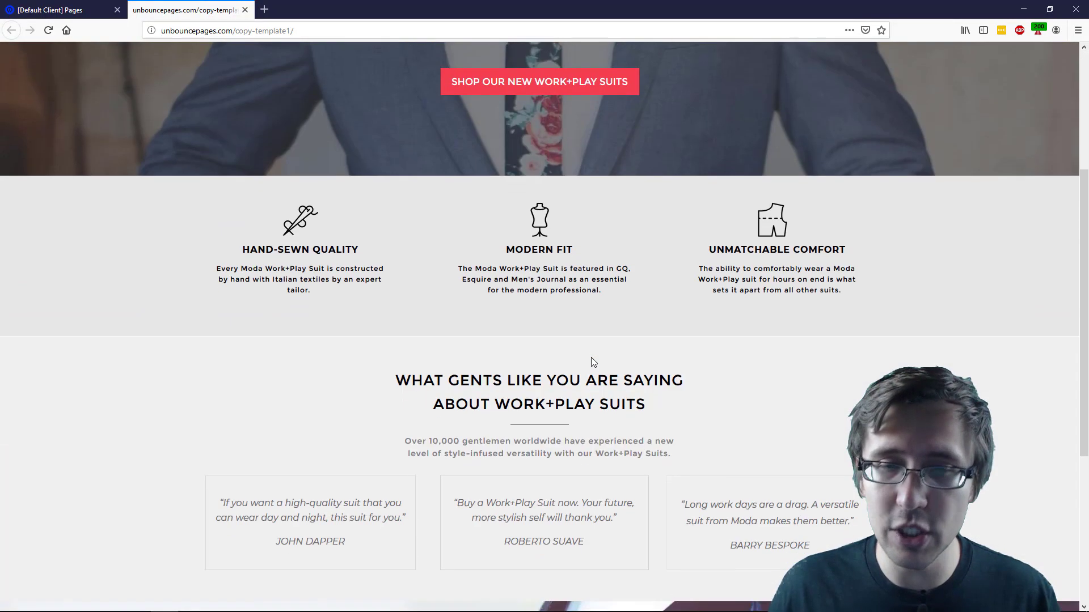
scroll(593, 362, up, 8)
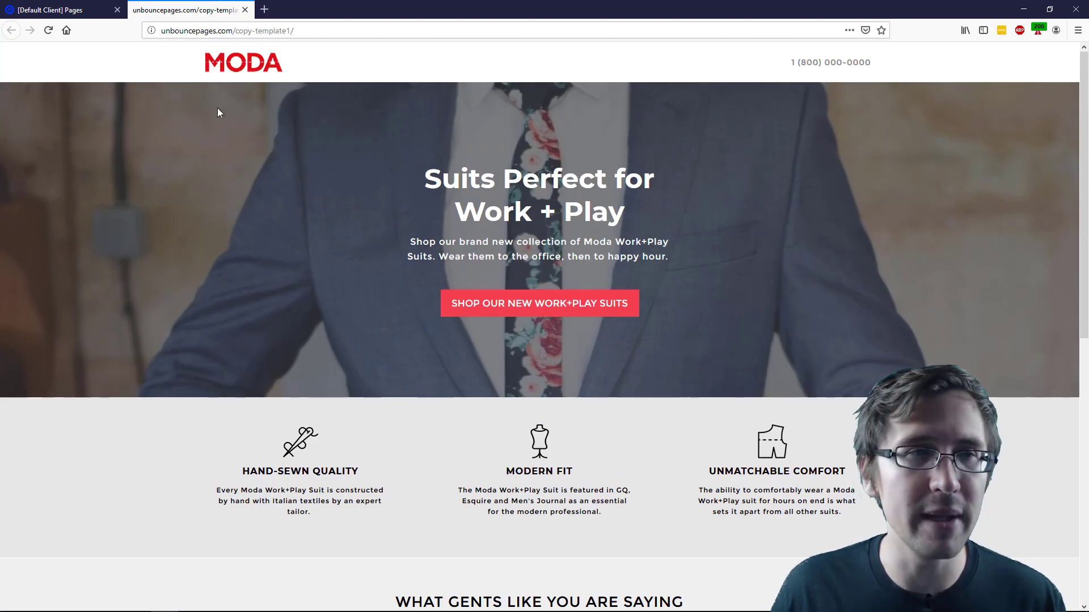
click(75, 11)
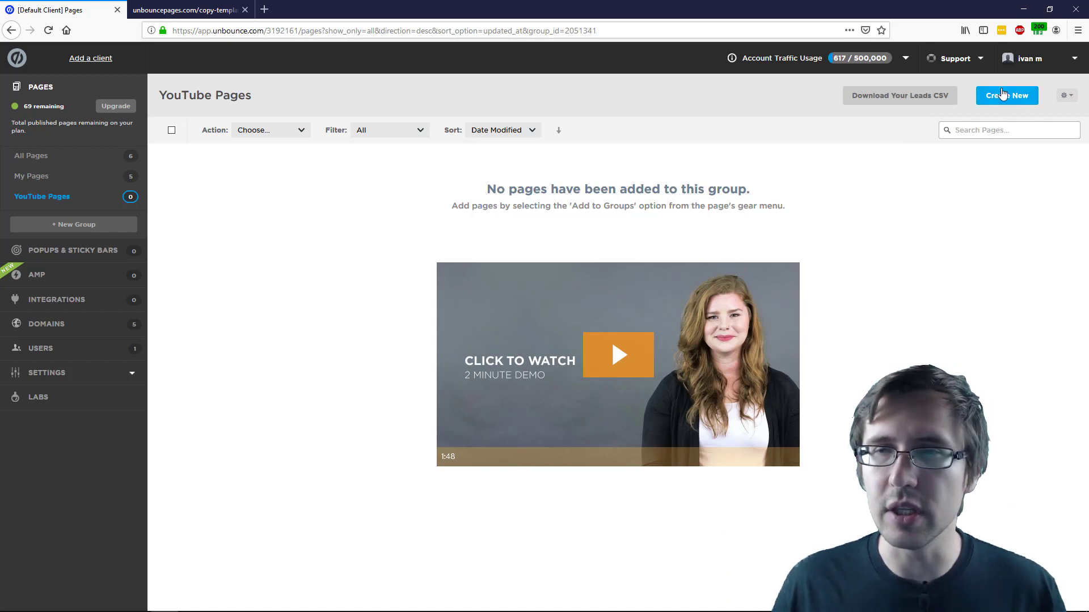
Start a new page and browse the template gallery, comparing it with the Moda reference
click(999, 106)
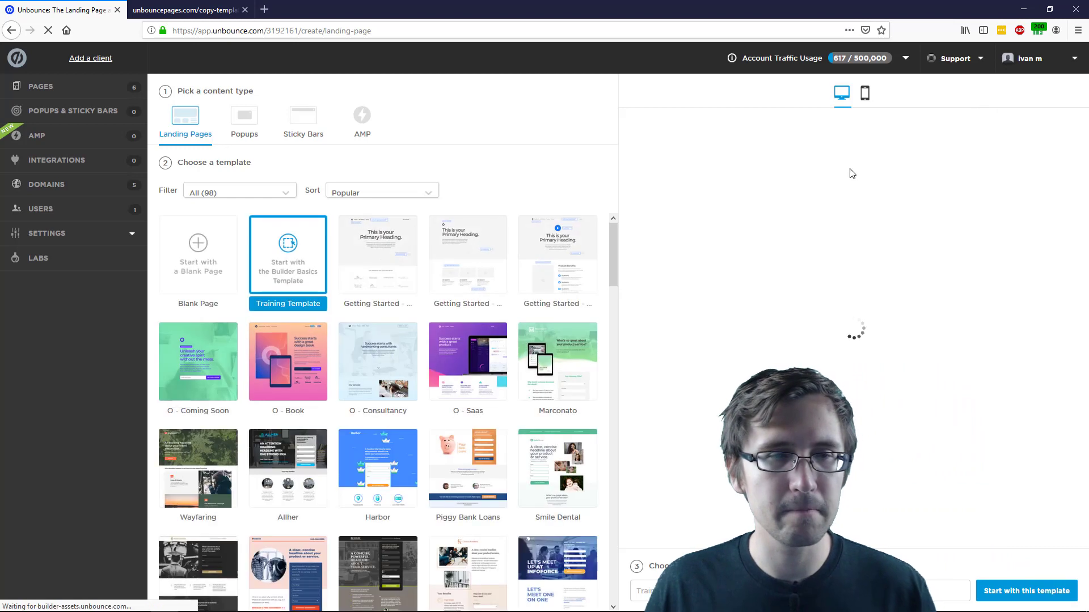
scroll(375, 289, down, 3)
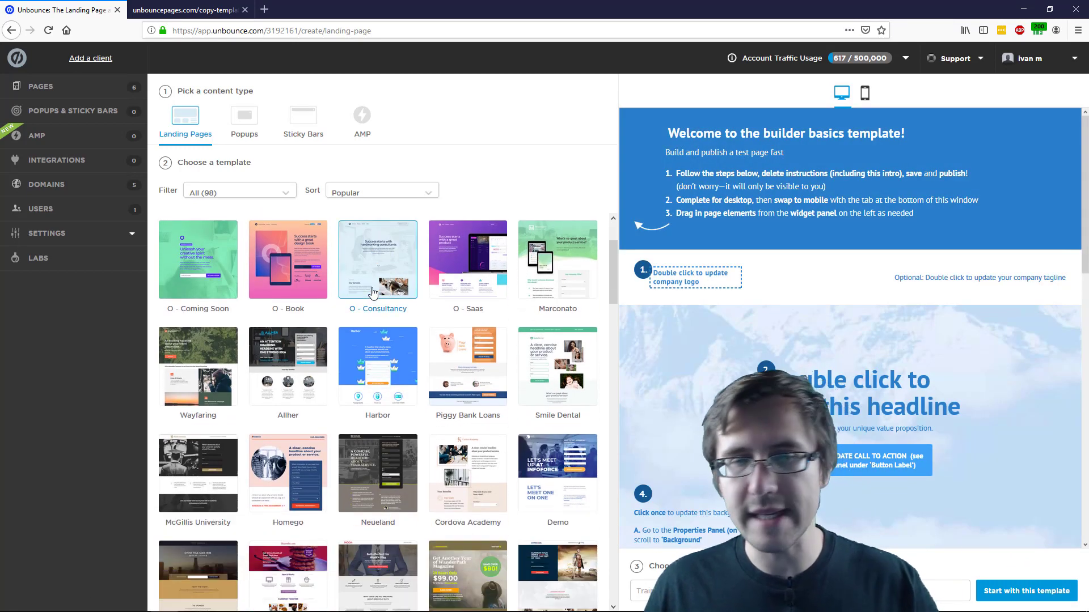
scroll(373, 292, down, 5)
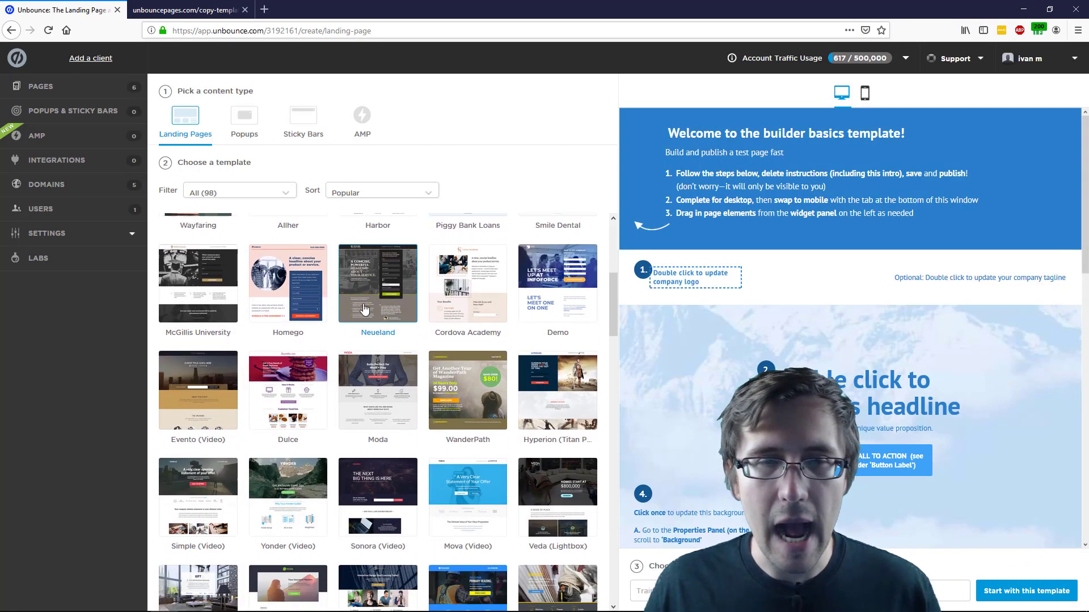
scroll(364, 308, down, 3)
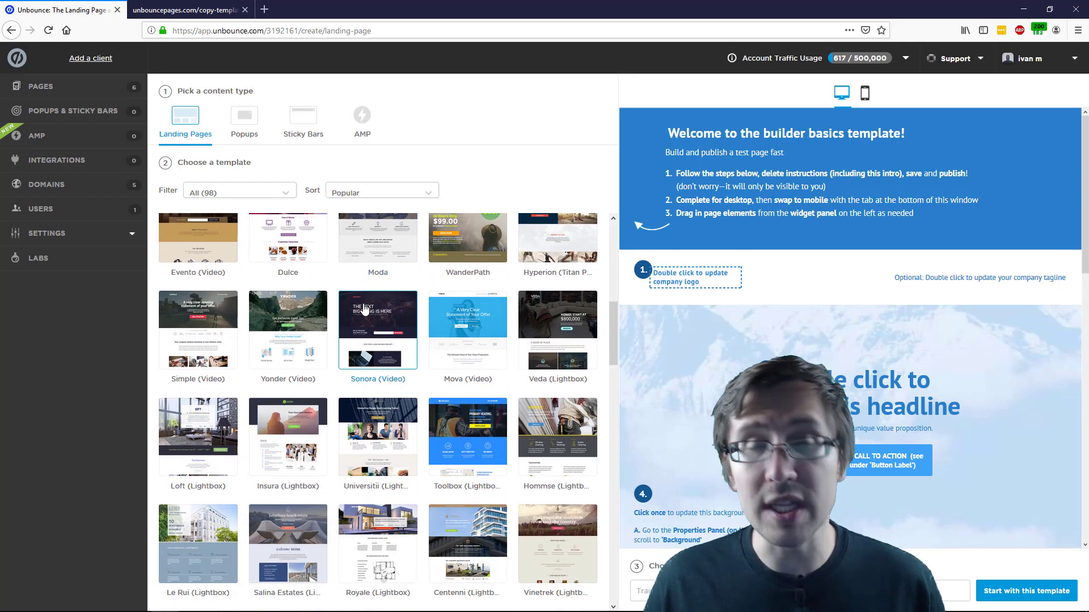
scroll(349, 283, up, 10)
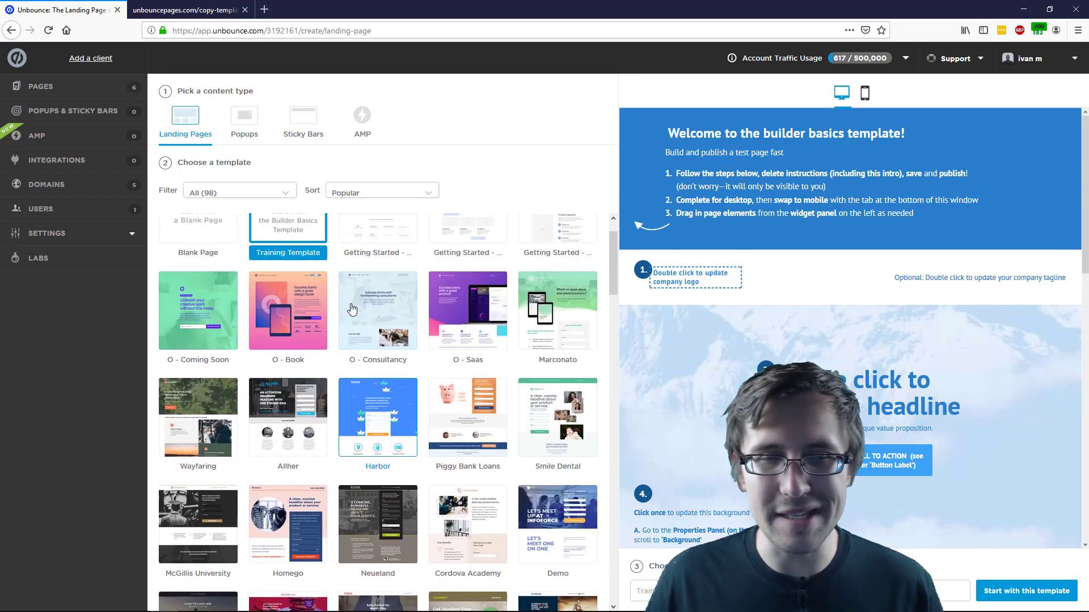
click(187, 10)
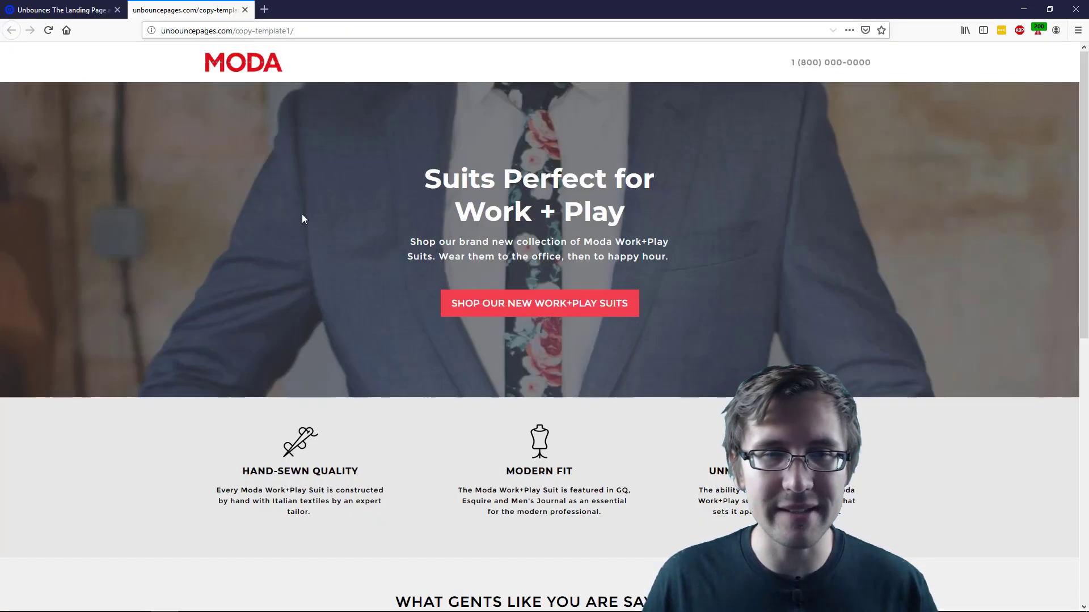
click(48, 10)
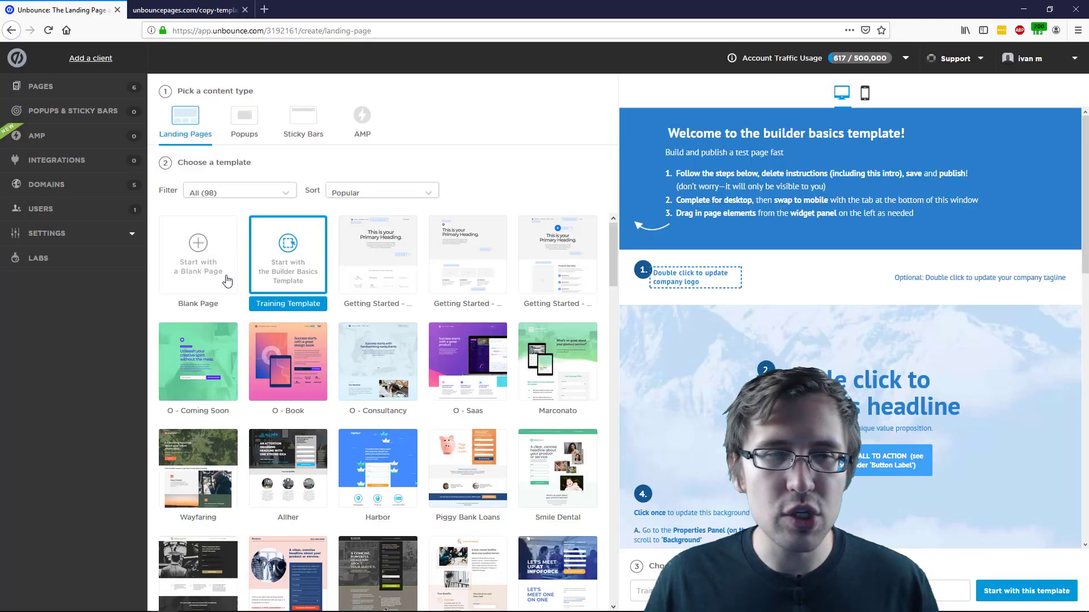
Preview the O - Saas and Marconato templates, including a phone-size view
click(196, 255)
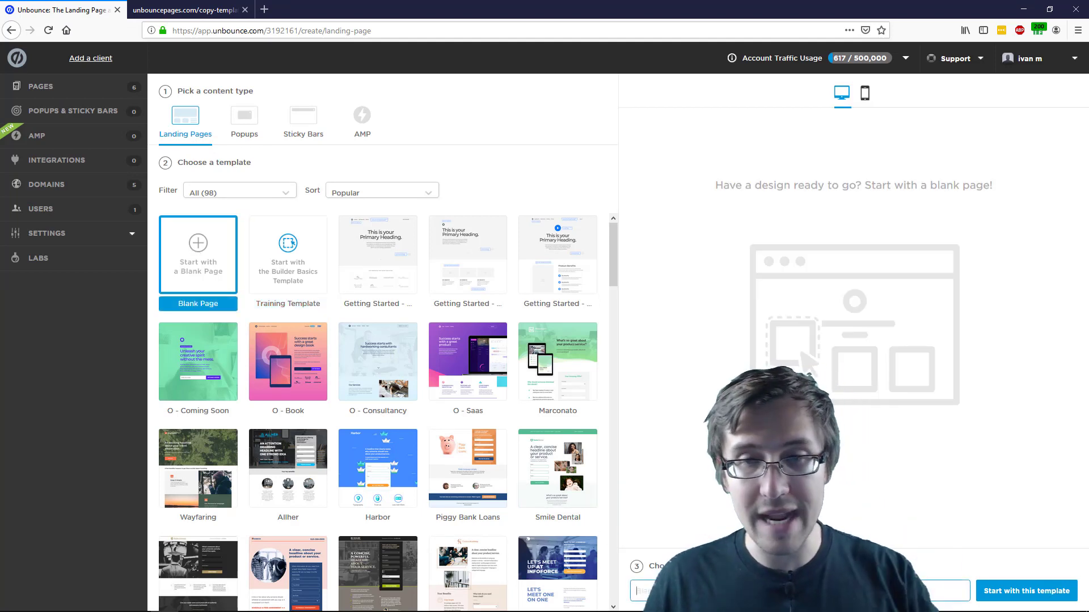
click(461, 350)
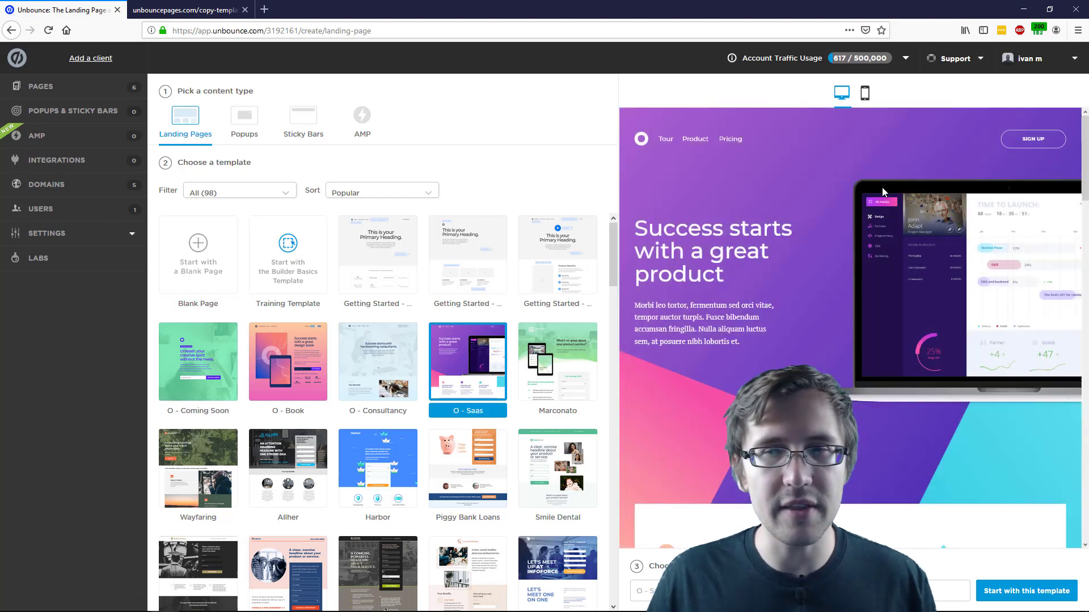
click(865, 94)
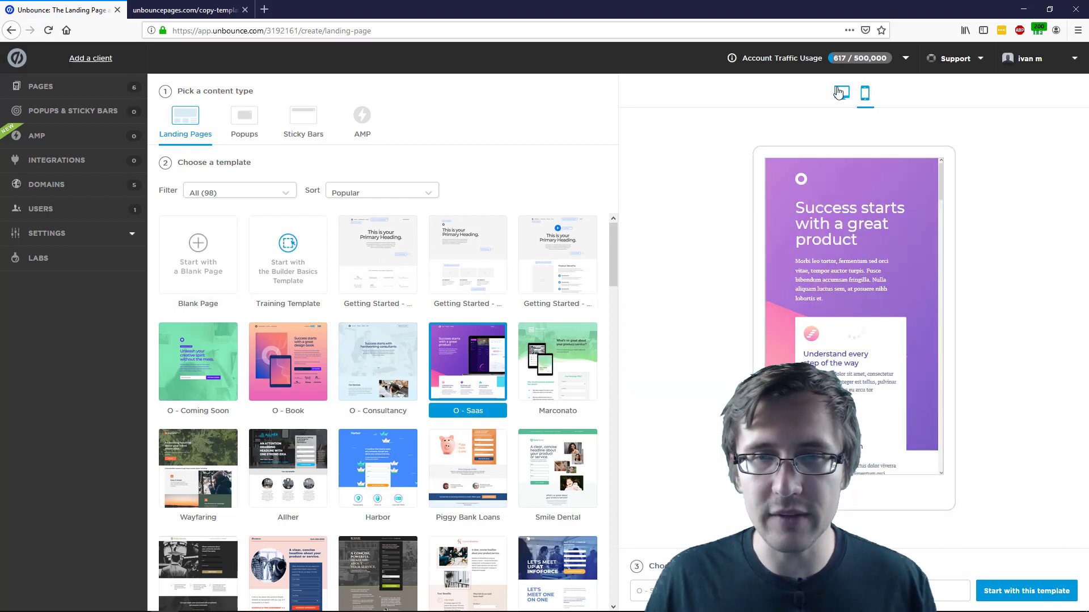
click(839, 93)
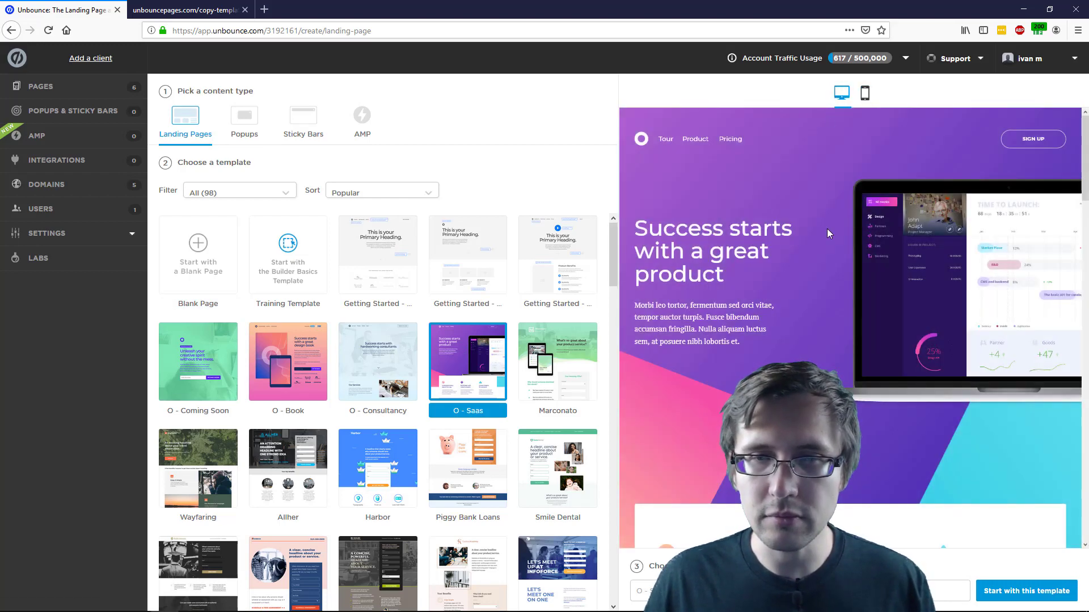
click(548, 356)
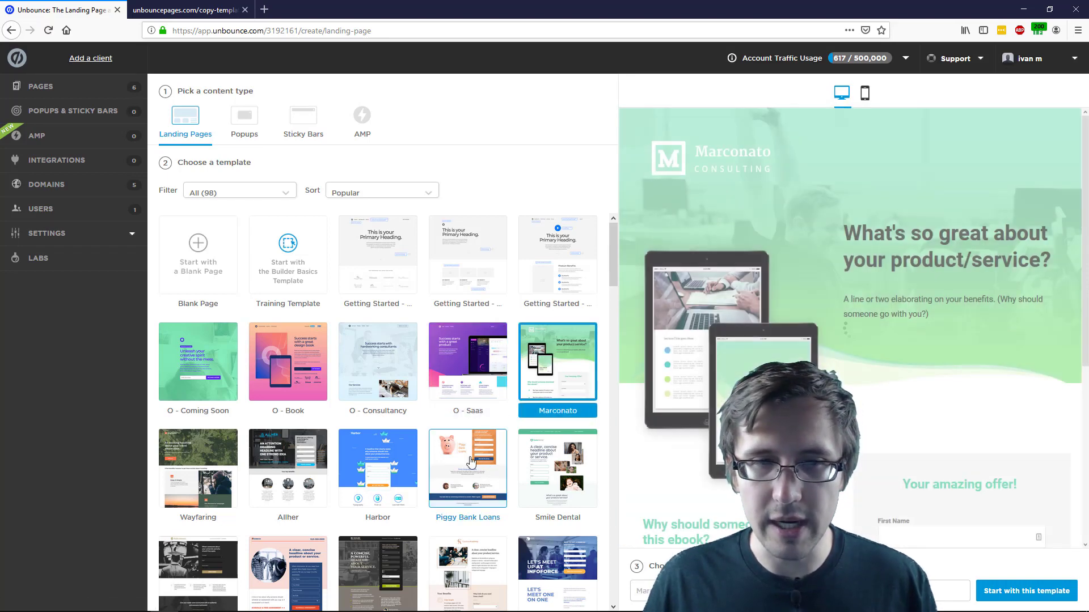
Create a Blank Page template named 'Our New Page'
click(193, 264)
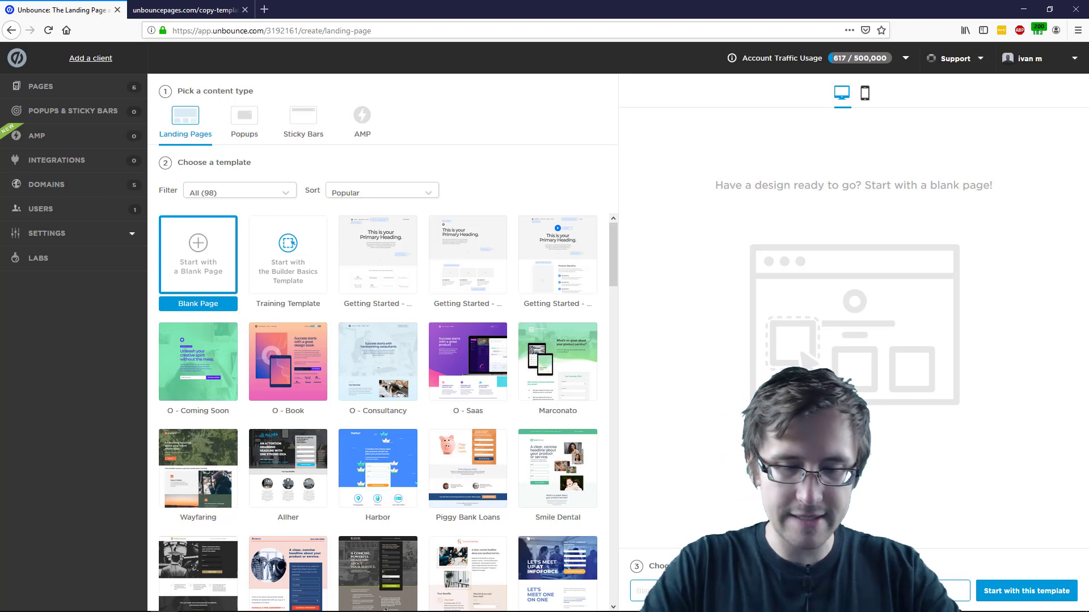
text(Ou)
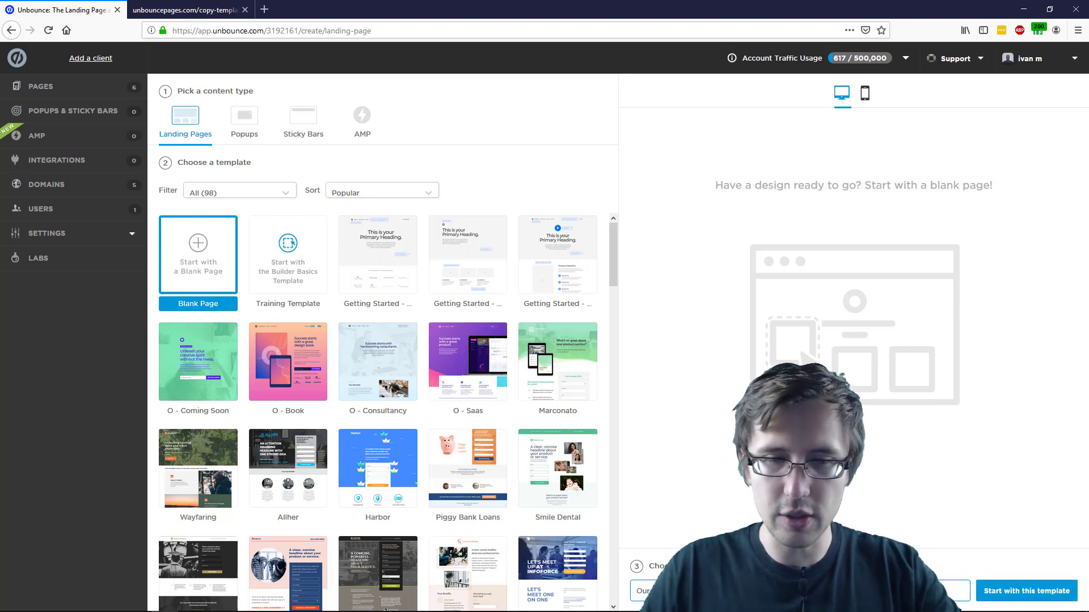
click(1003, 589)
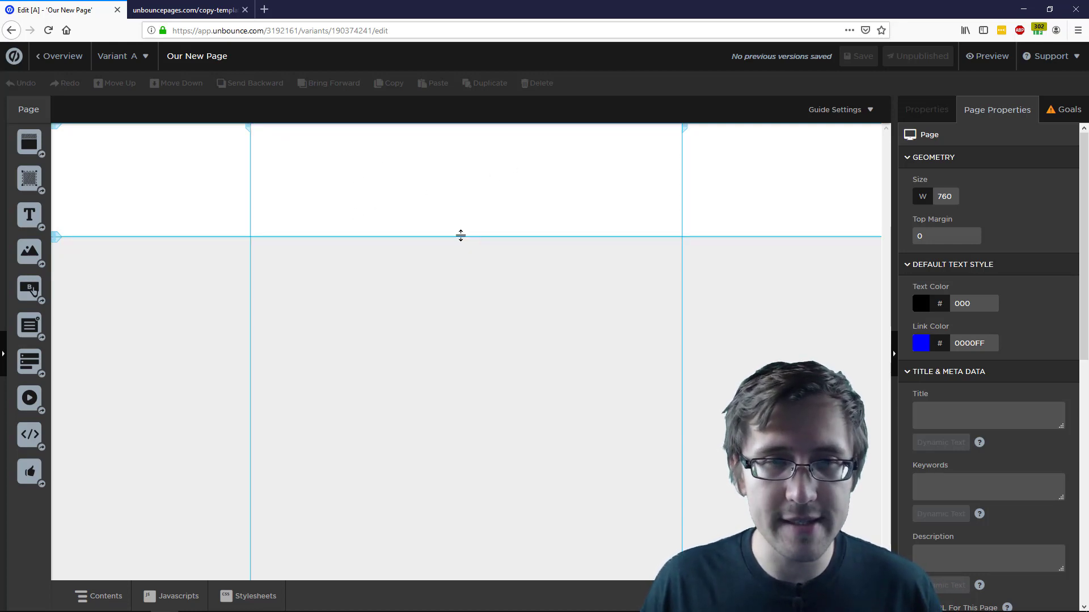
Shorten the top section and add a third section below Section 2
drag(461, 236, 473, 204)
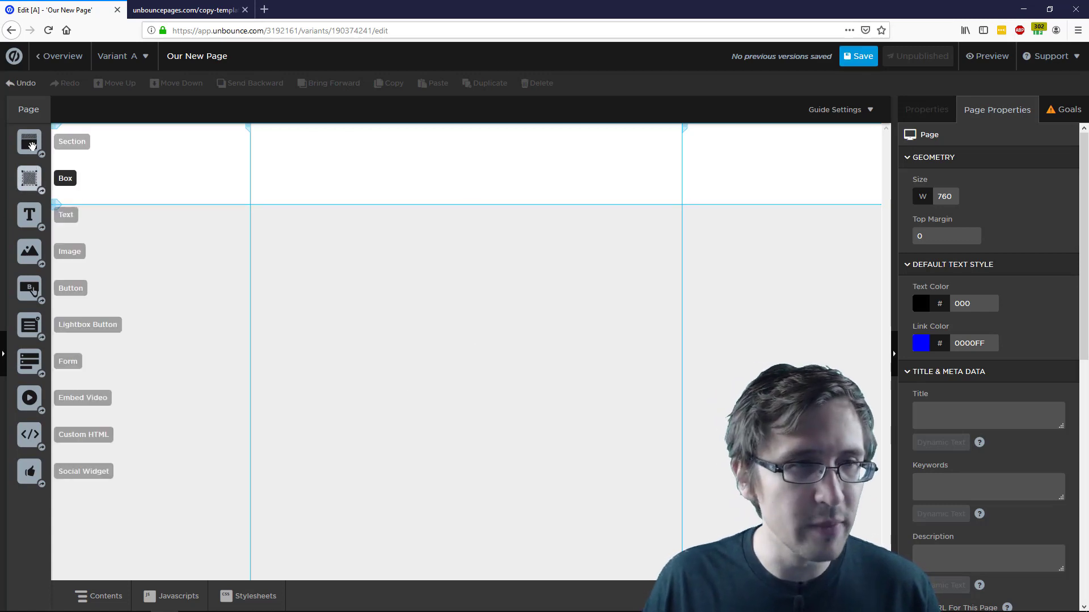
drag(29, 142, 438, 216)
drag(32, 146, 450, 331)
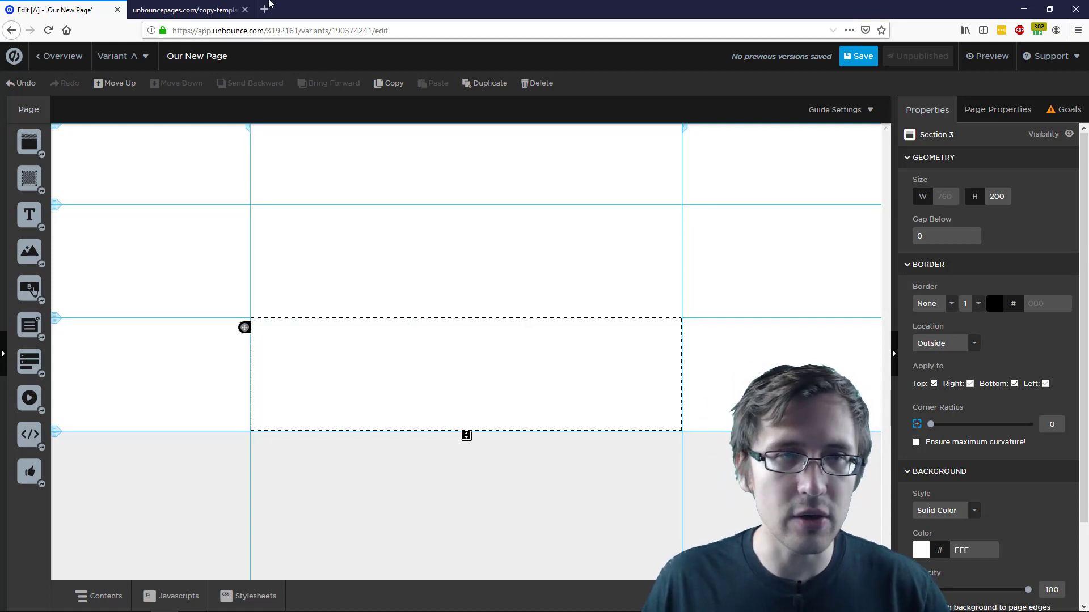
After checking the Moda reference, shrink the top section to header height and place an image in it
click(204, 5)
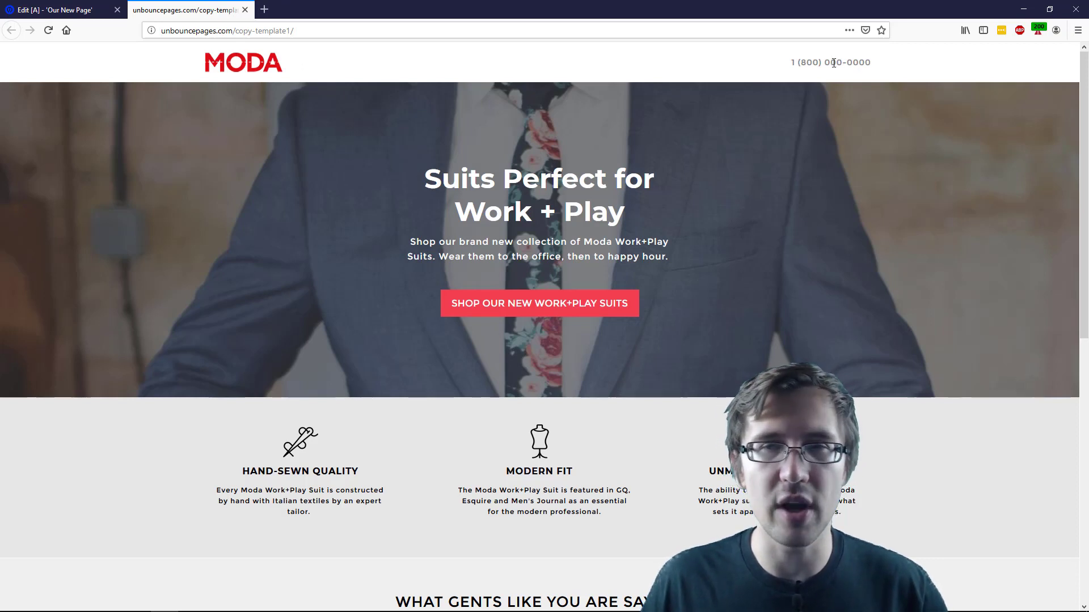
mouse_move(792, 61)
mouse_down()
mouse_move(847, 68)
mouse_move(809, 72)
mouse_up()
click(809, 72)
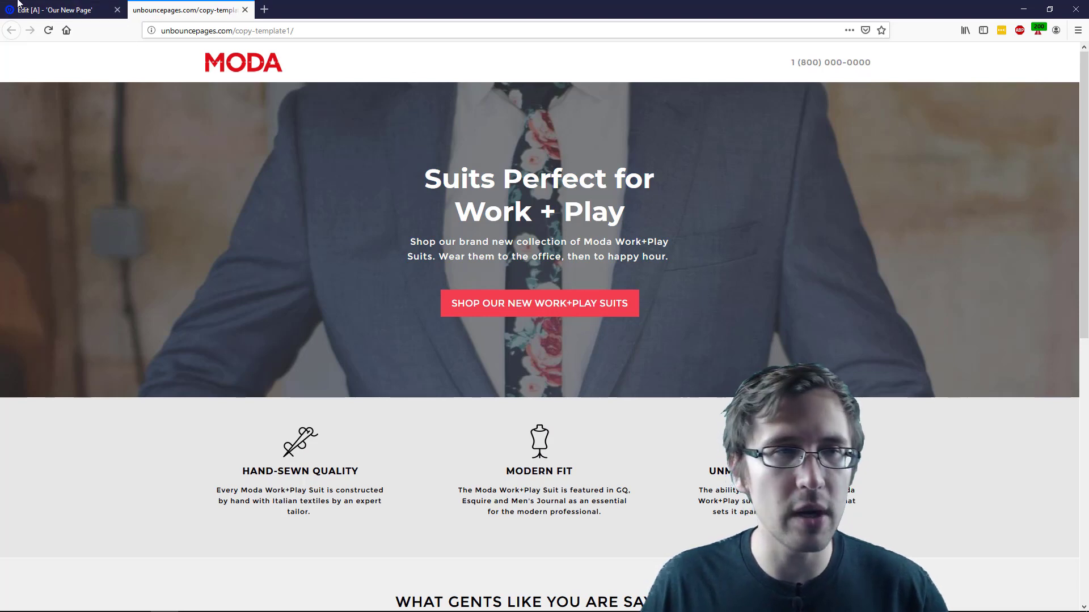
click(19, 5)
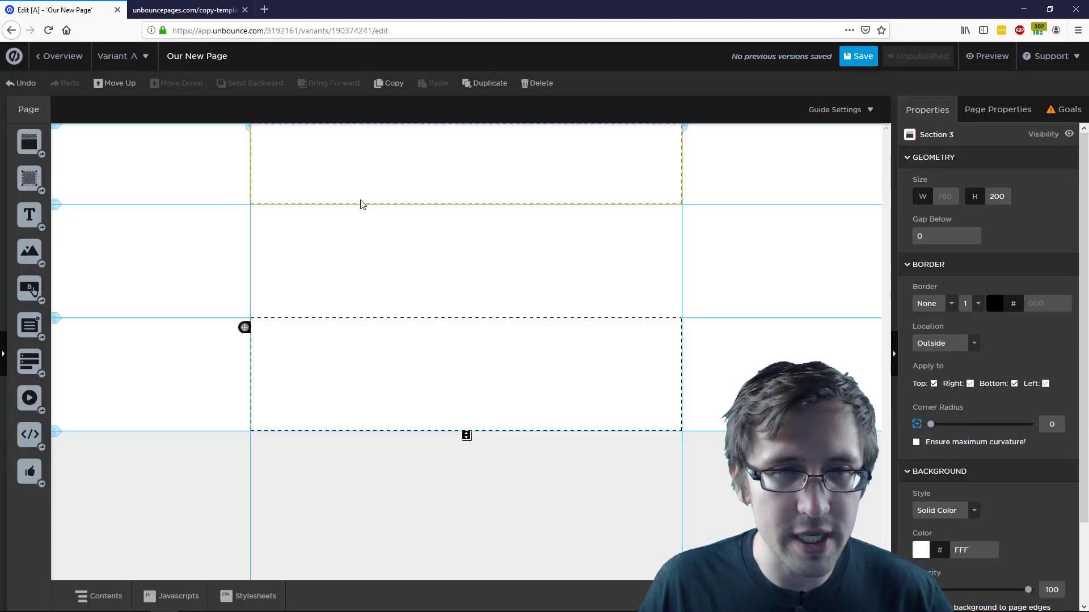
drag(355, 202, 352, 165)
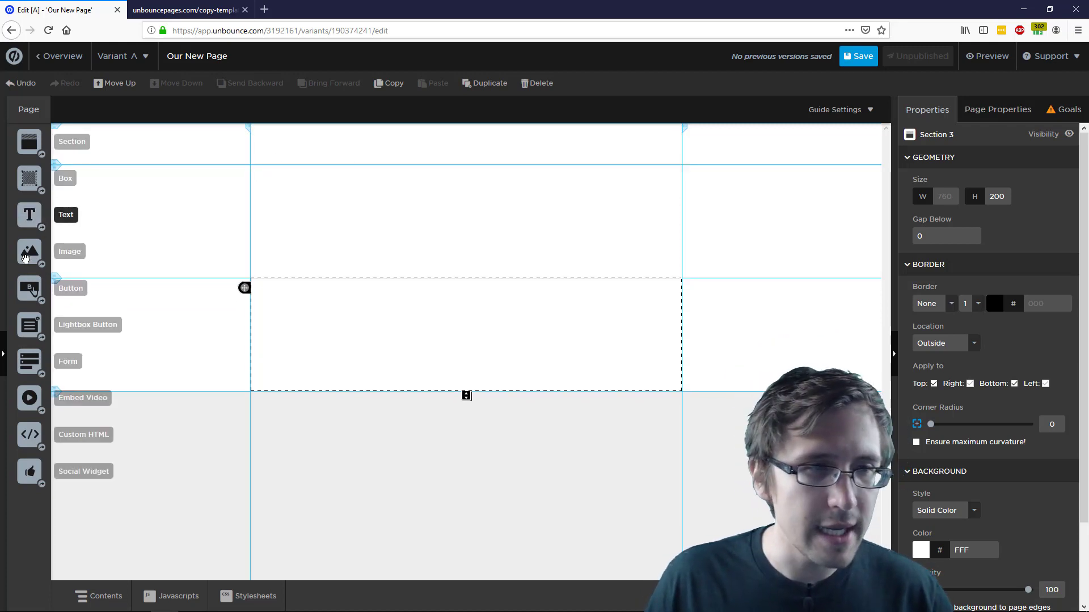
drag(26, 261, 260, 141)
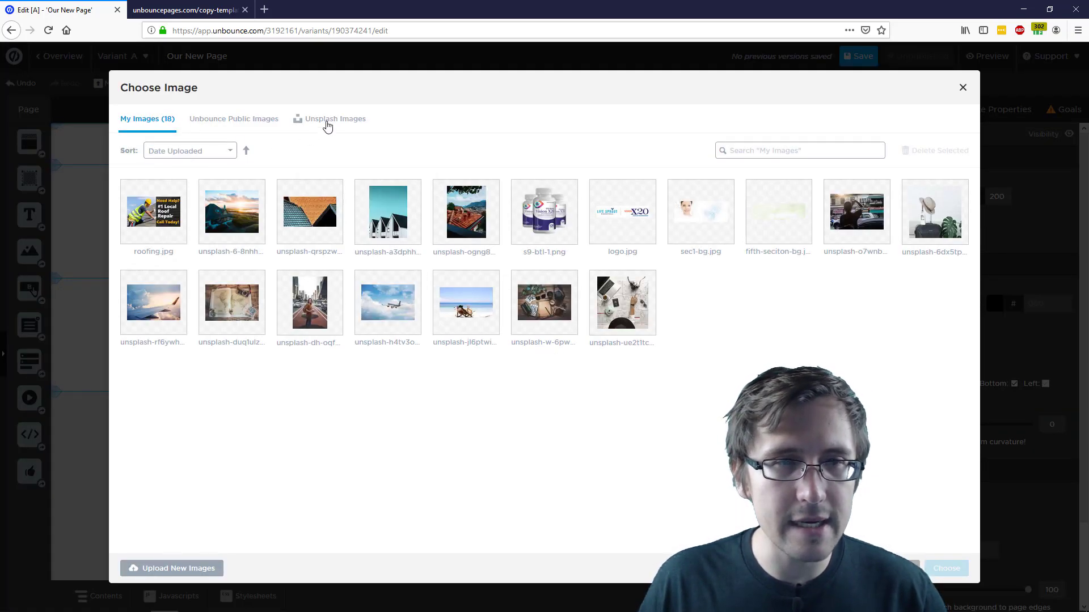
Search Unsplash images for 'logo' and choose the Art Design photo
click(328, 120)
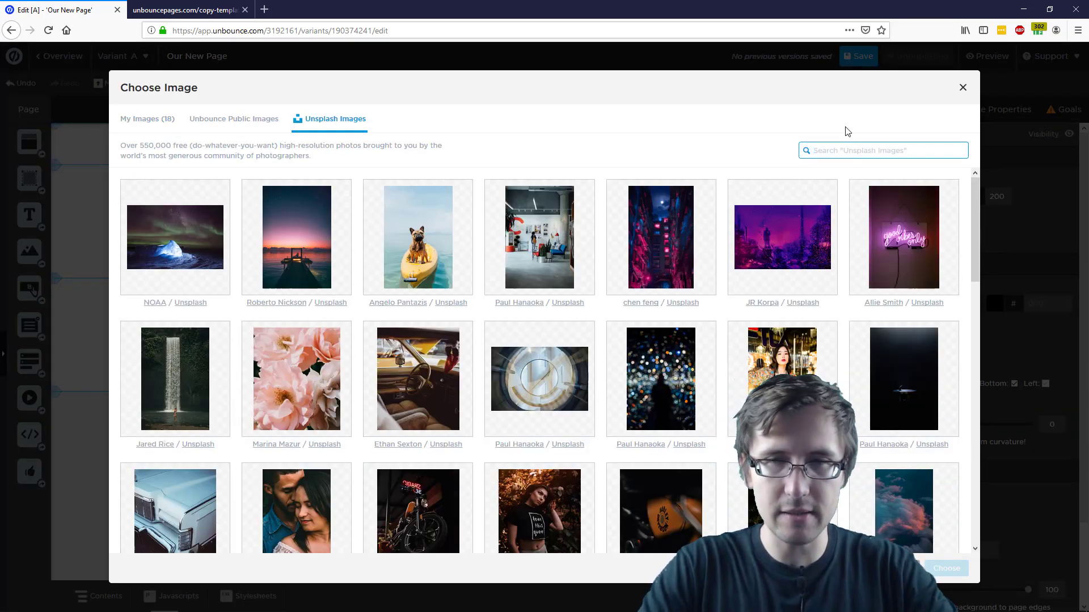
text(logo)
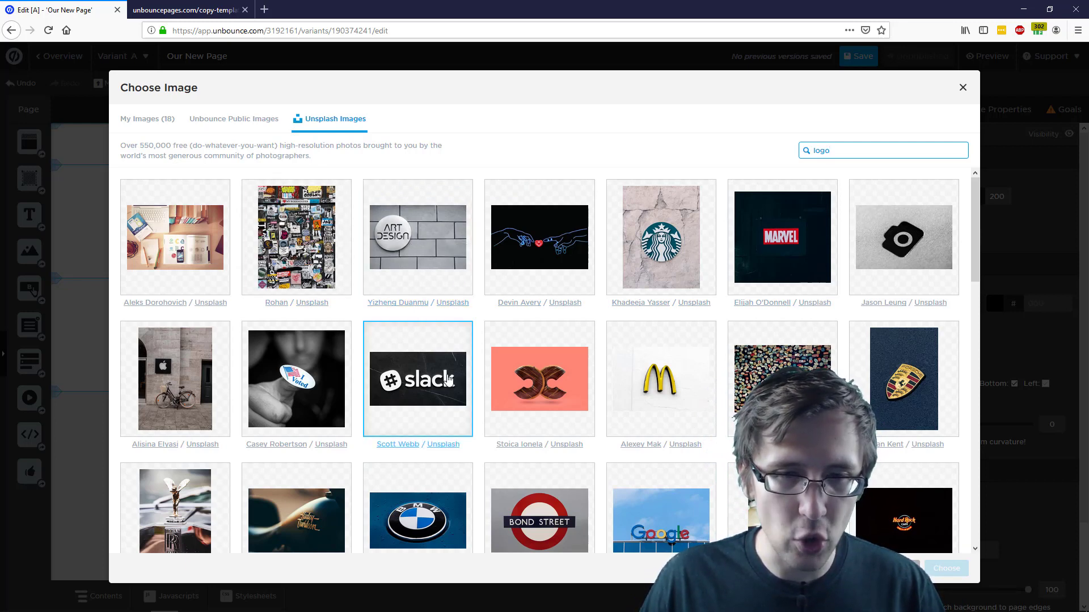
click(418, 266)
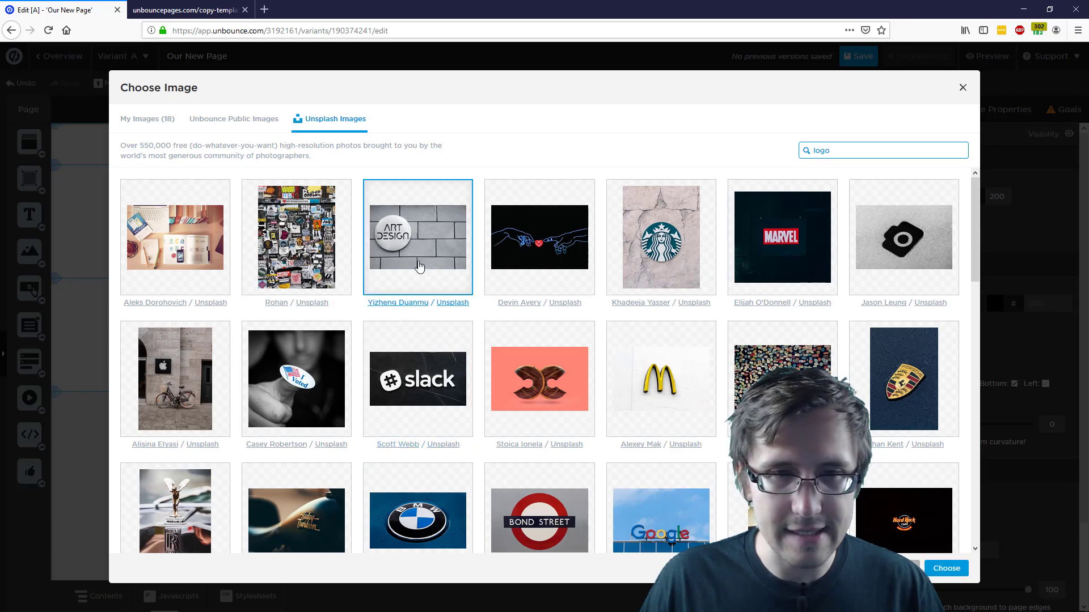
click(946, 568)
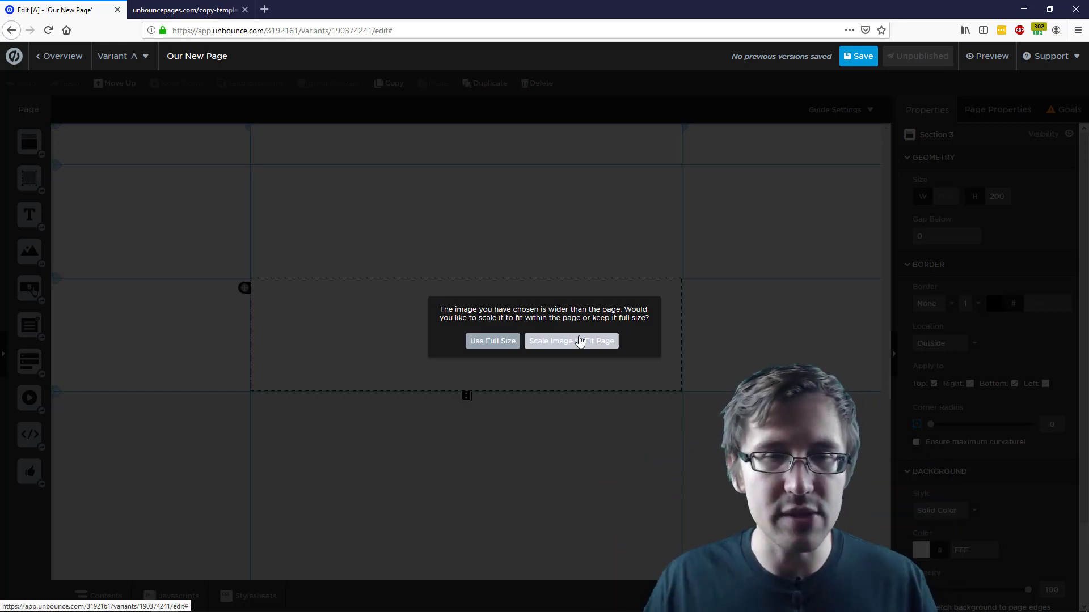
Scale the Art Design photo to fit, then move it up and shrink it into a logo
click(586, 341)
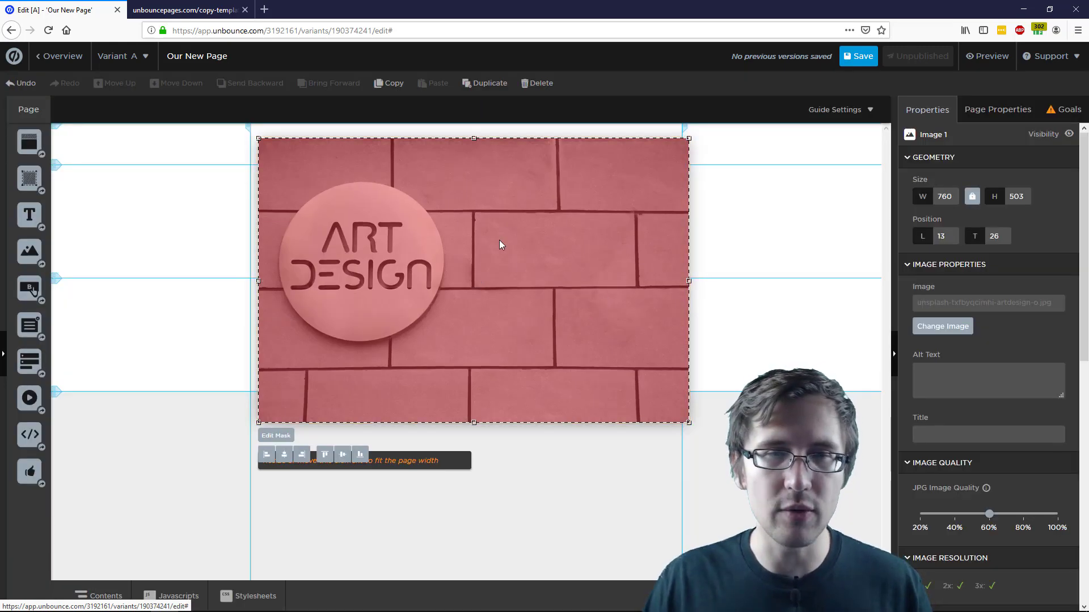
mouse_move(507, 227)
mouse_down()
mouse_move(540, 230)
mouse_move(474, 212)
mouse_move(485, 226)
mouse_move(516, 225)
mouse_move(487, 220)
mouse_up()
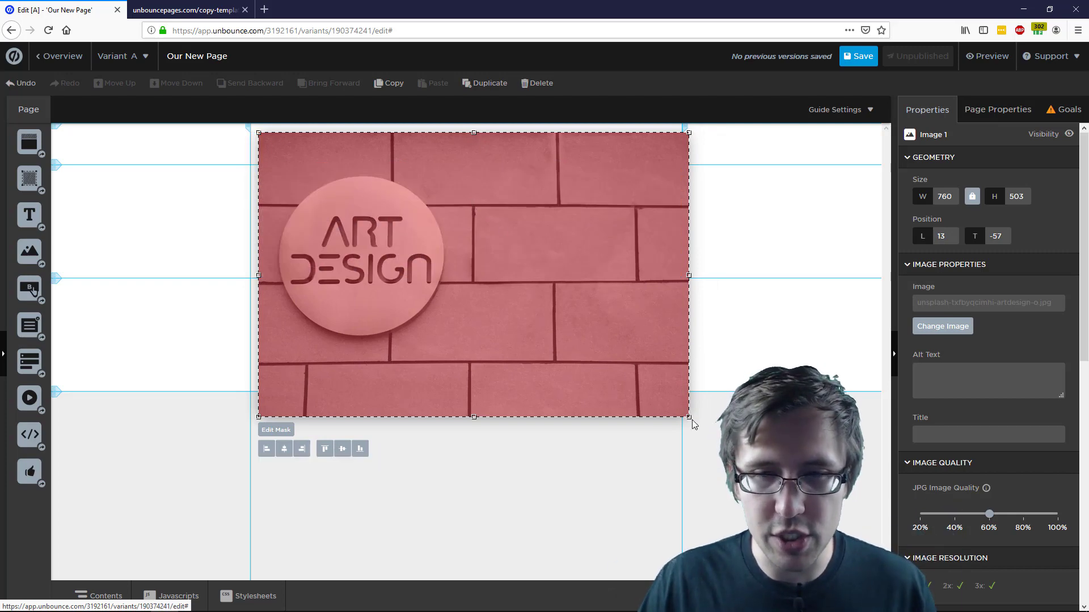
drag(688, 420, 349, 144)
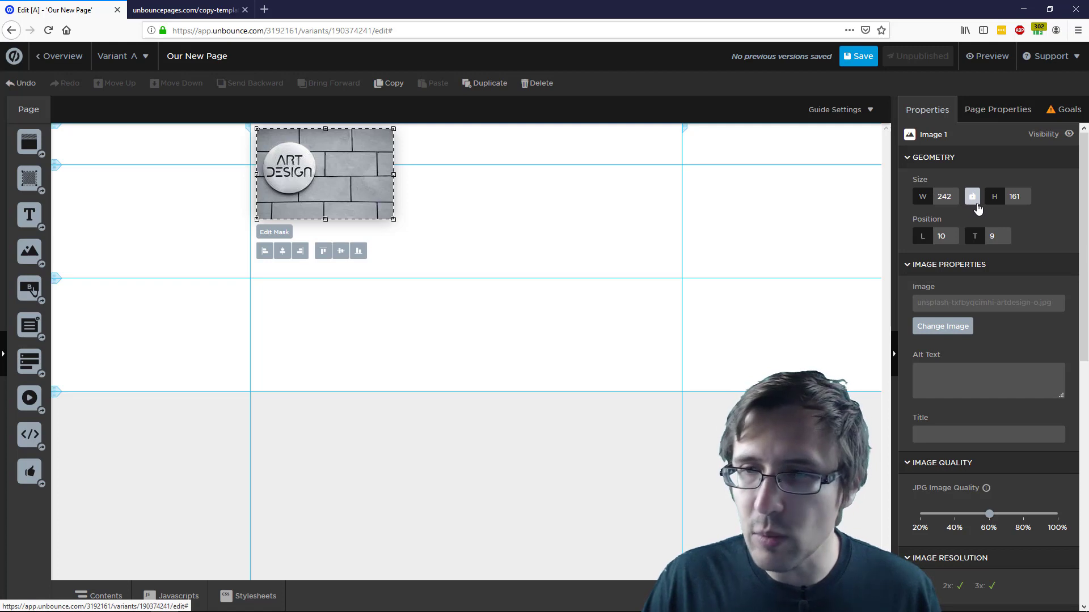
Set the logo image height to 60 px, making it 242 × 60, and compare with Moda
double_click(1014, 196)
text(8)
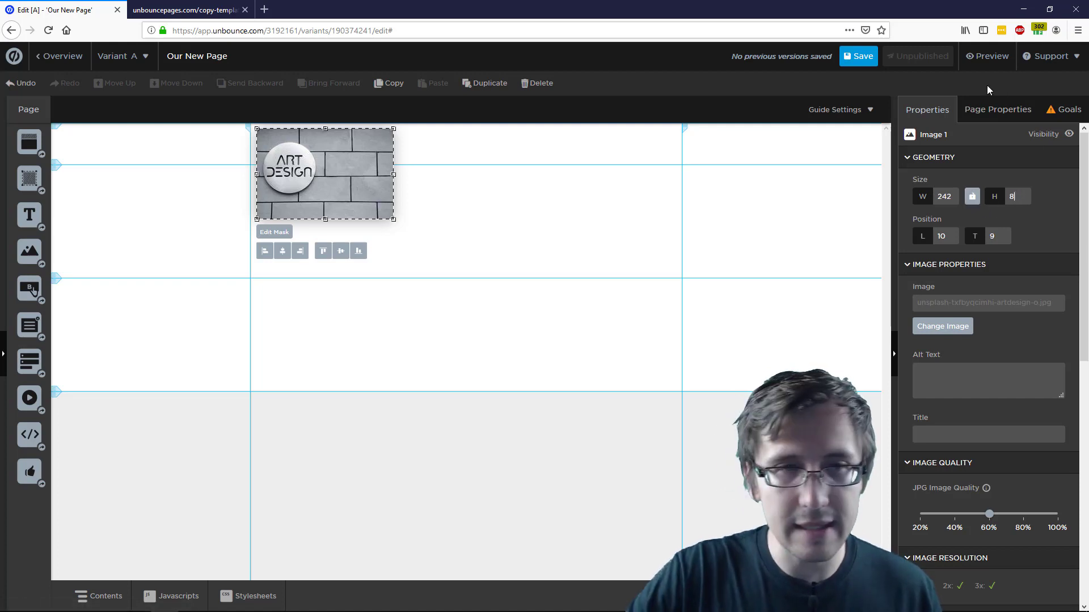
text(0)
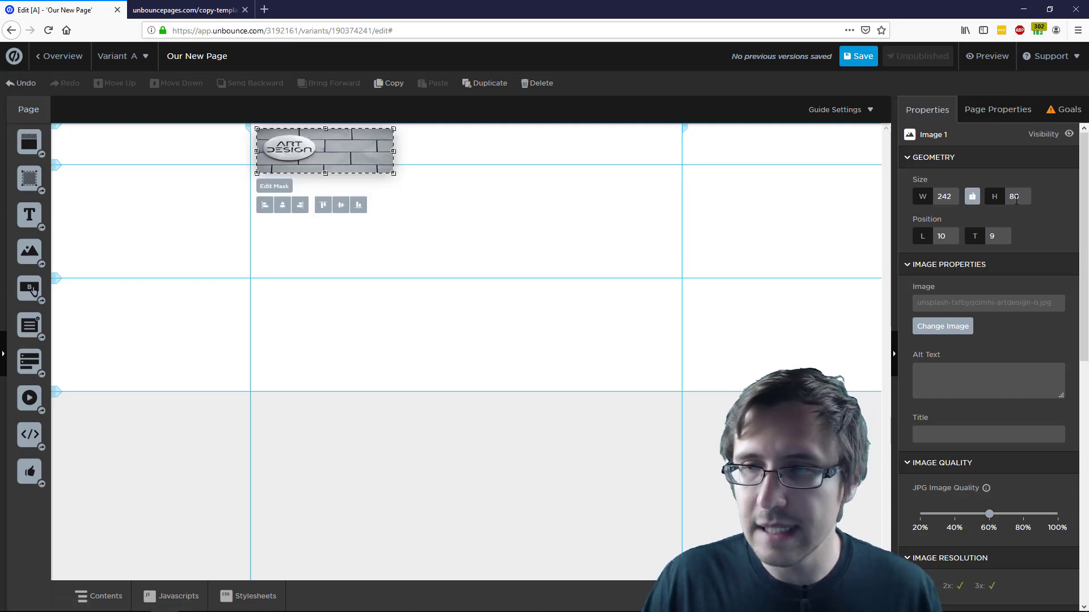
double_click(1015, 200)
text(60)
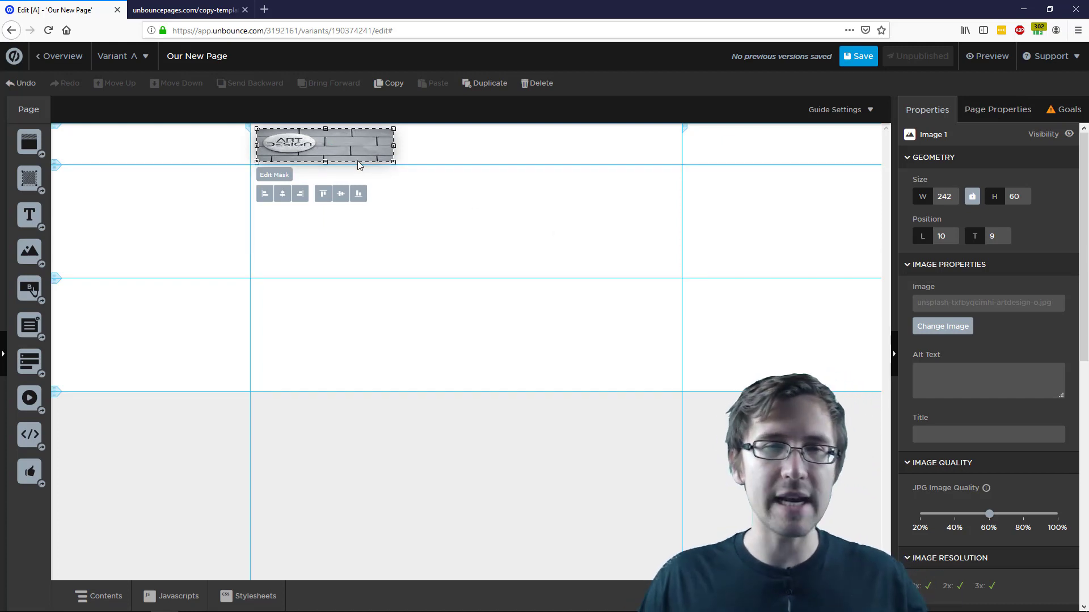
click(321, 137)
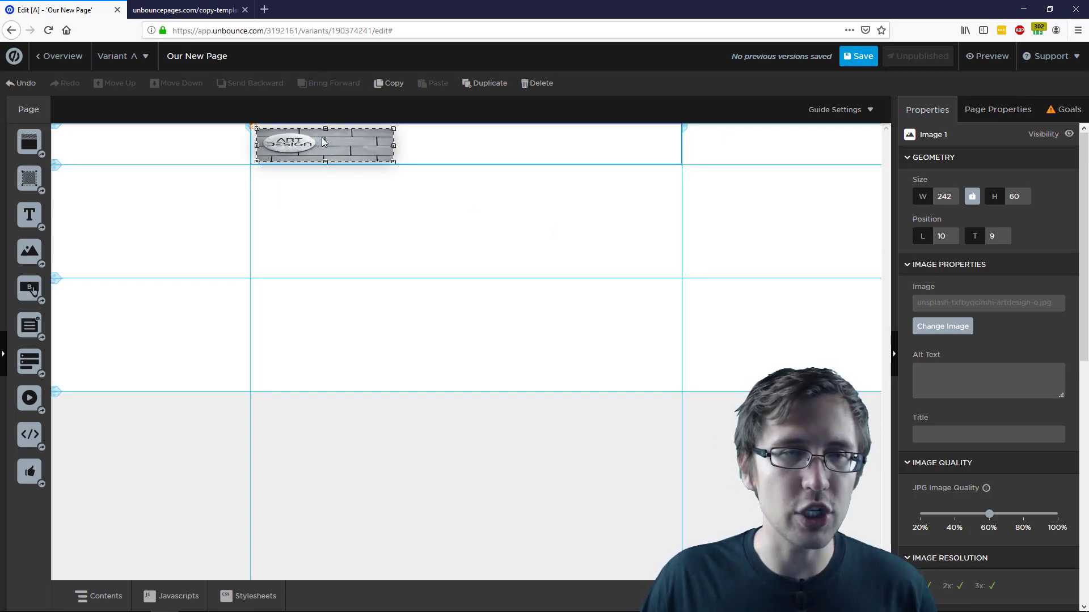
click(198, 14)
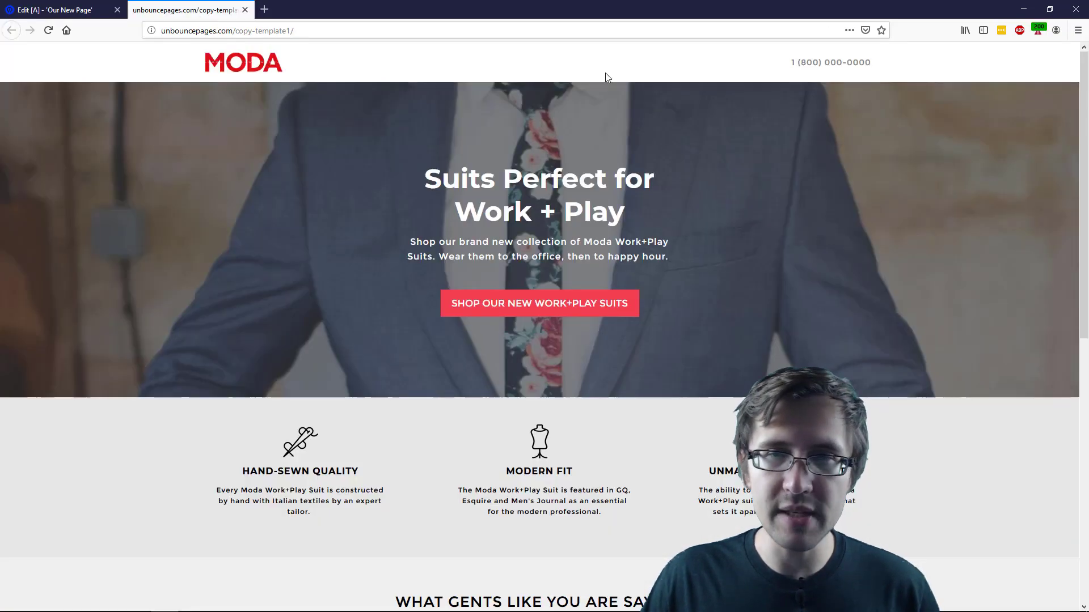
click(81, 8)
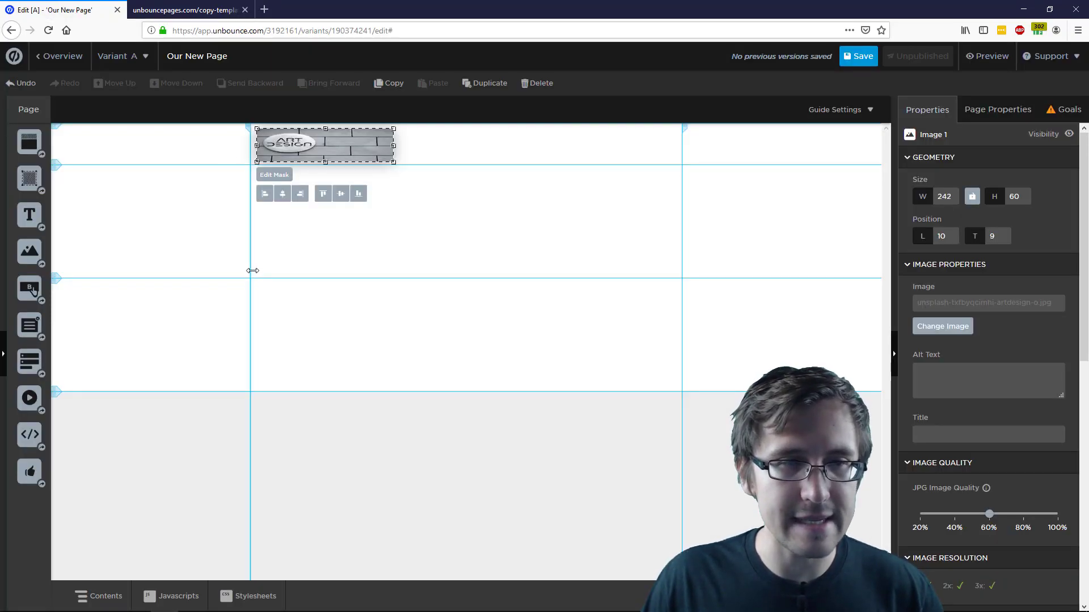
drag(246, 304, 149, 308)
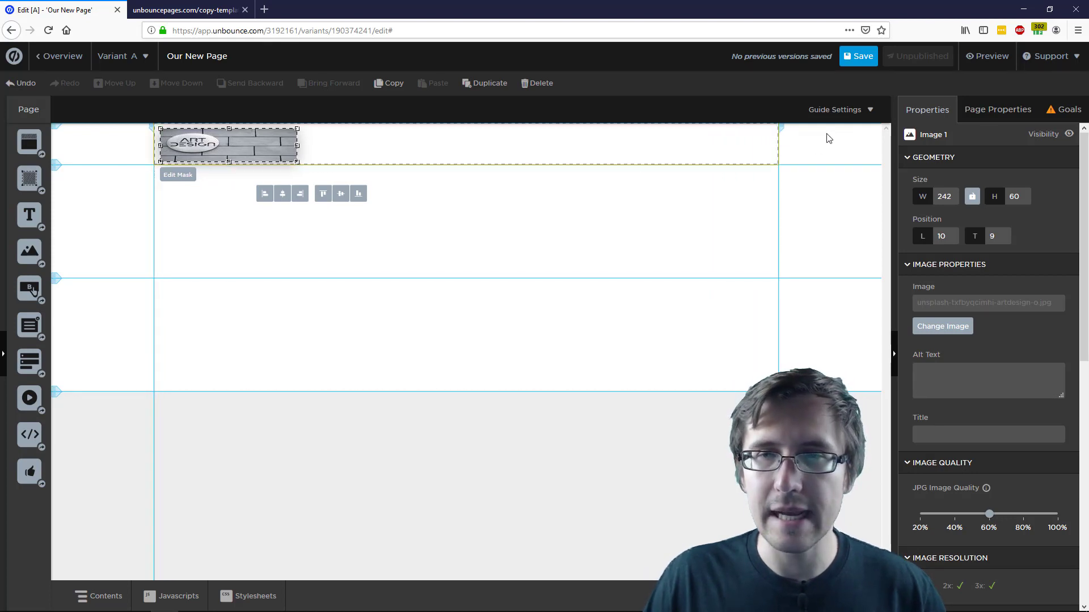
Toggle the height and width boundary guides and out-of-bound warnings off, then turn the guides back on
click(837, 112)
click(782, 152)
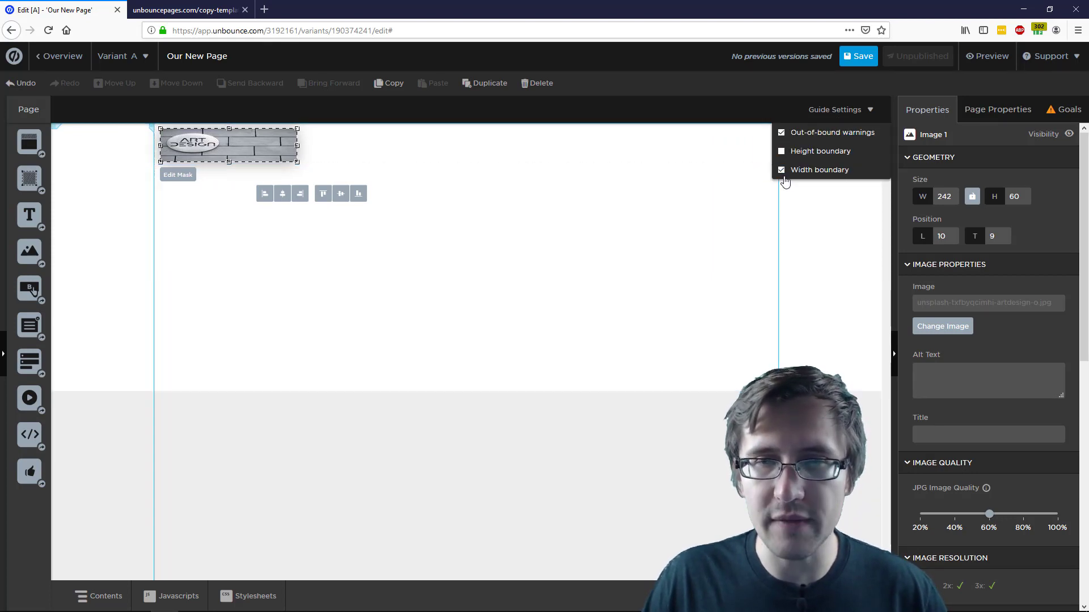
click(782, 171)
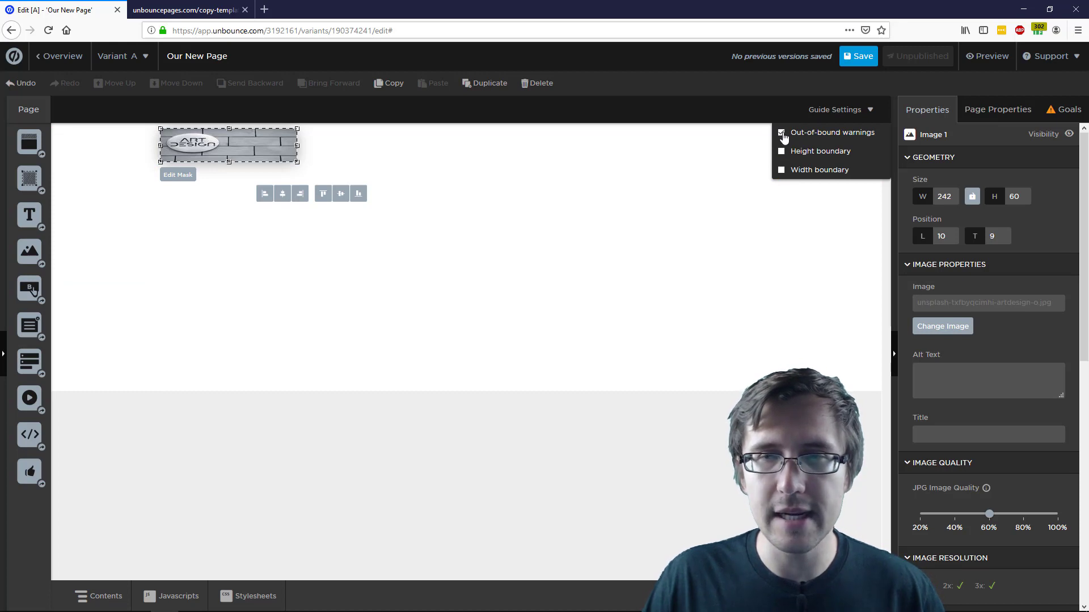
click(782, 134)
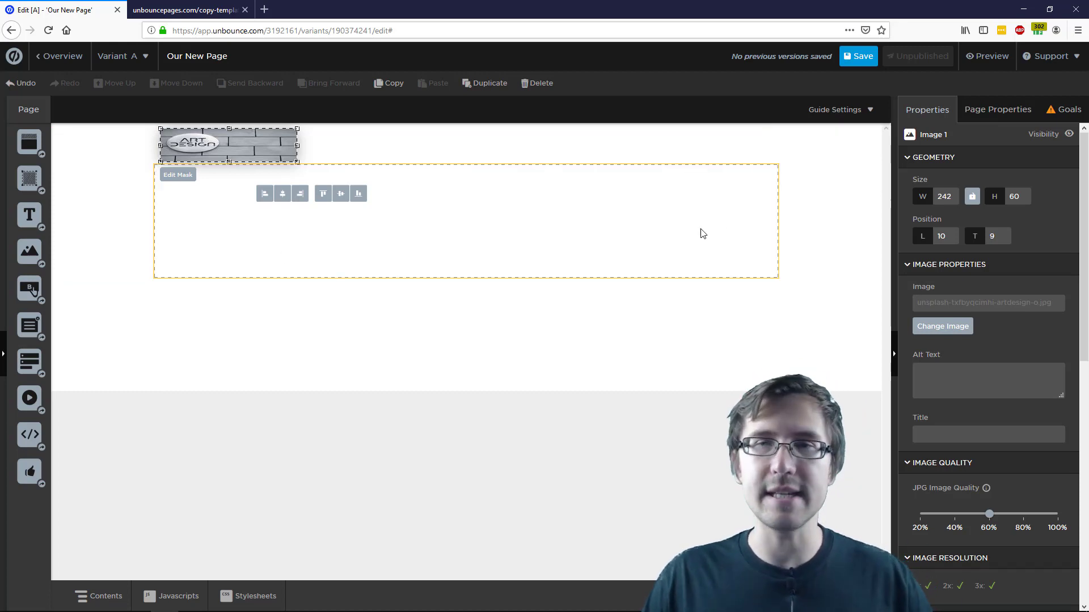
click(820, 114)
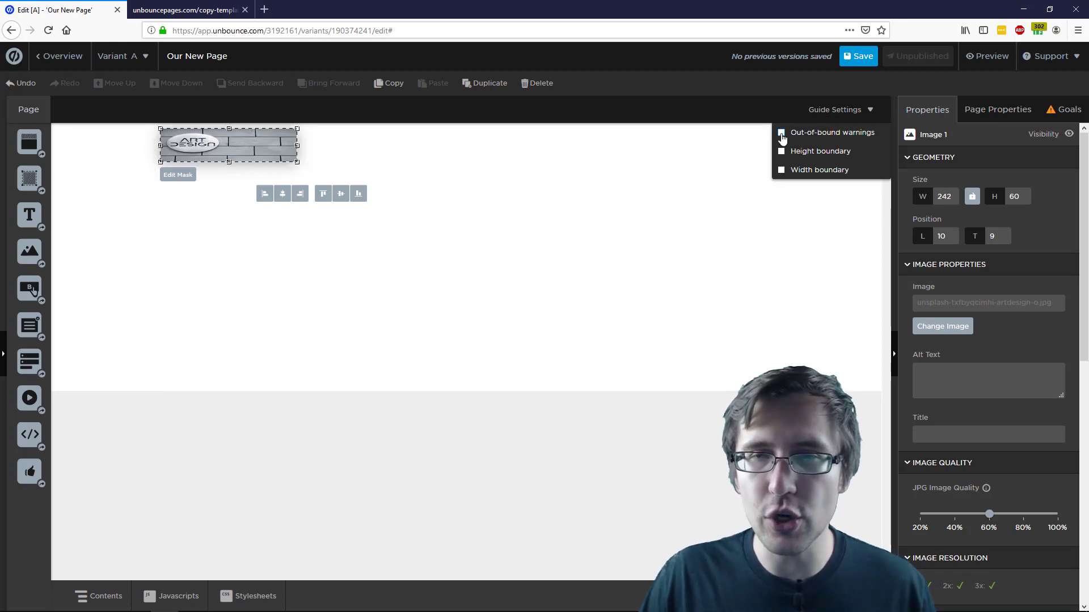
click(783, 152)
click(781, 170)
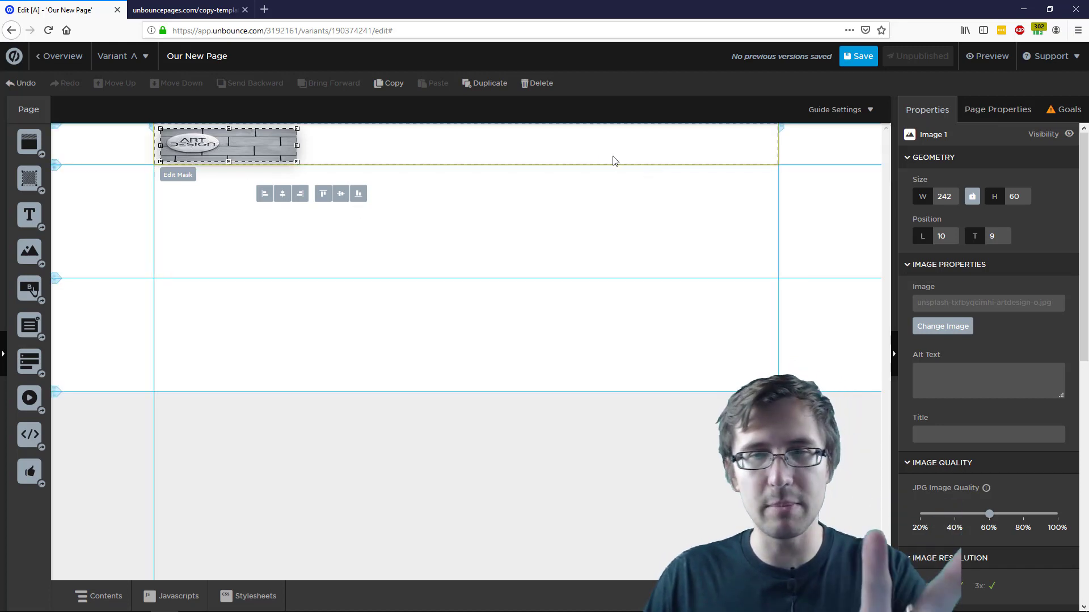
click(156, 6)
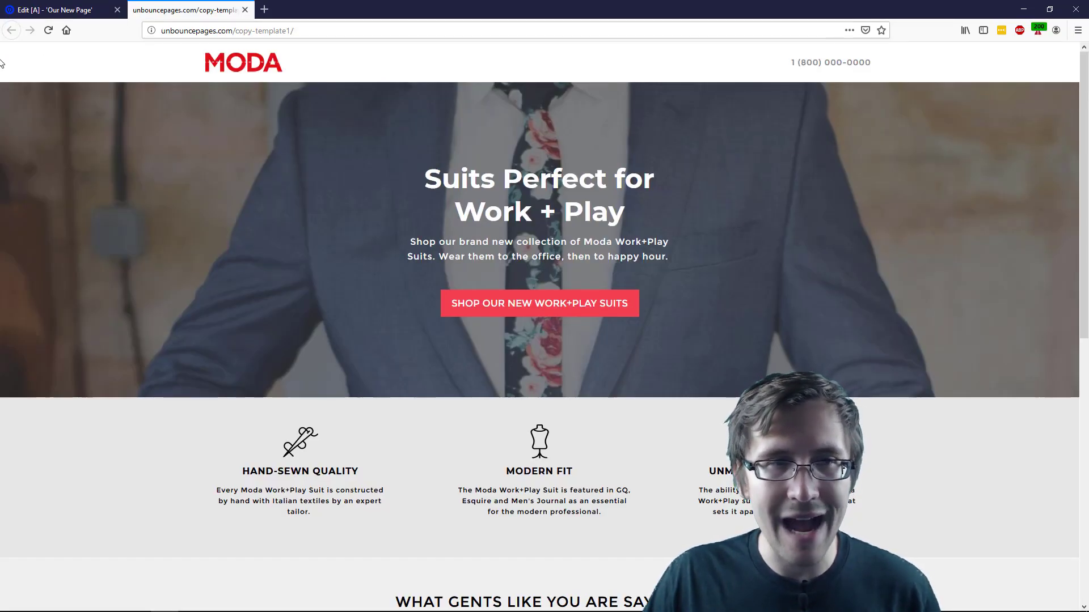
Scroll through the Moda reference page and back up, then return to the Unbounce editor
scroll(56, 401, down, 10)
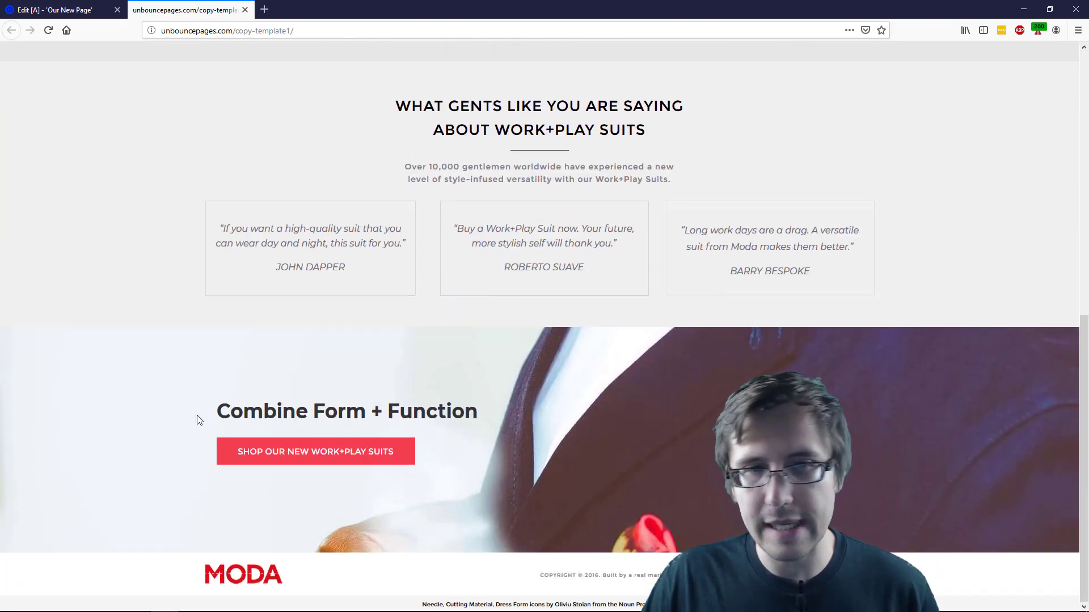
scroll(199, 419, up, 10)
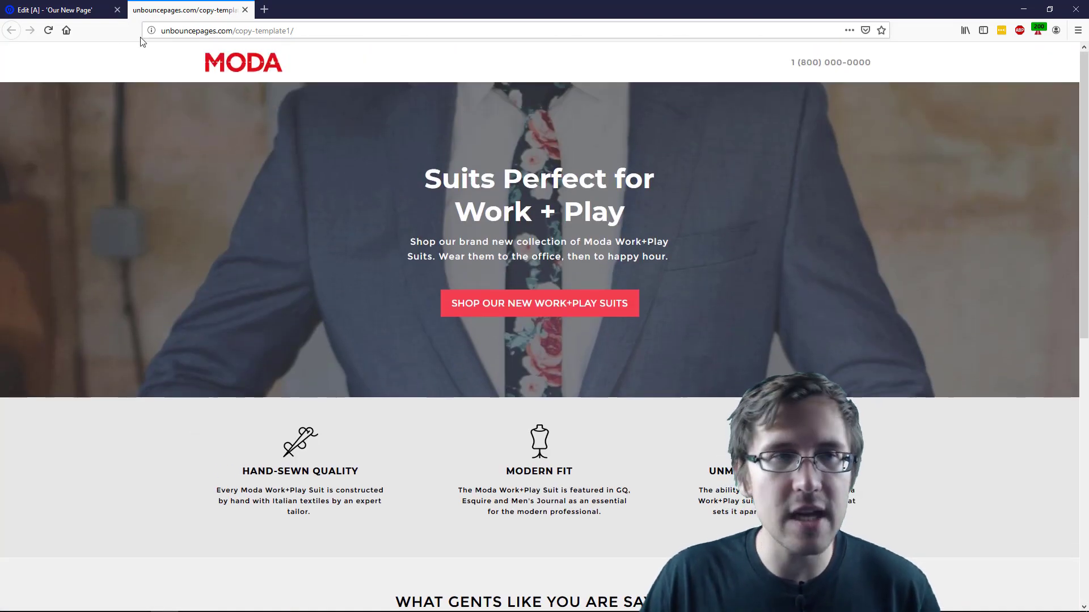
click(66, 4)
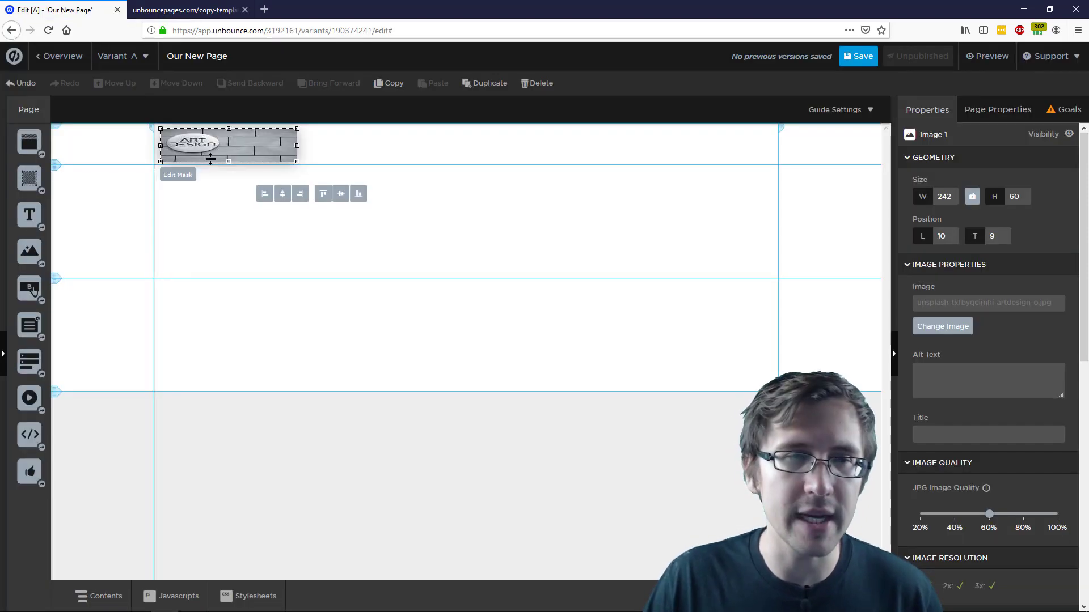
Nudge the logo slightly and add a text box at the right side of the header
drag(214, 156, 211, 154)
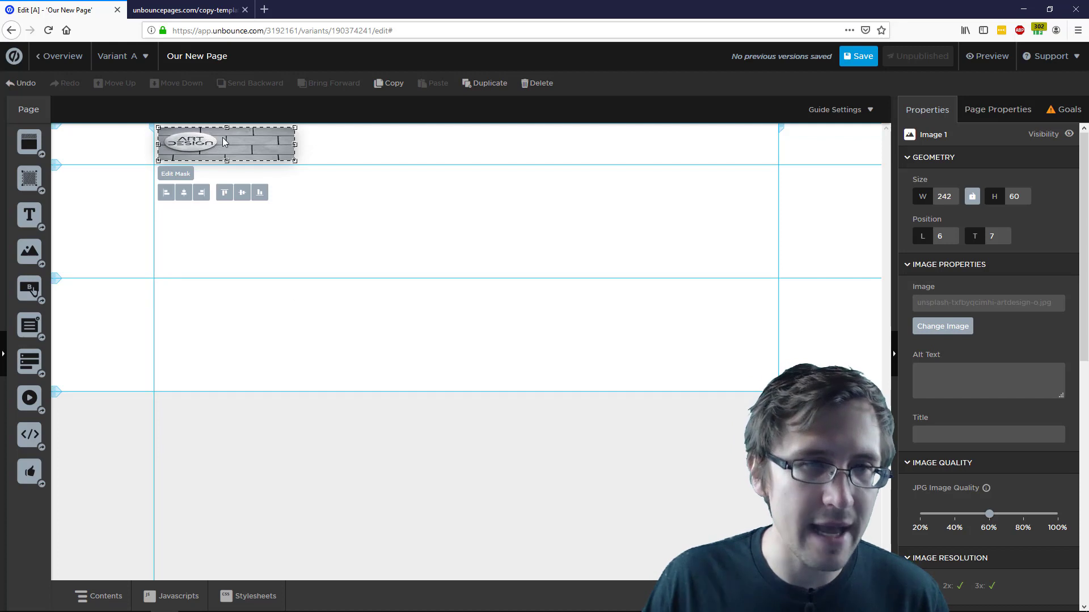
click(250, 178)
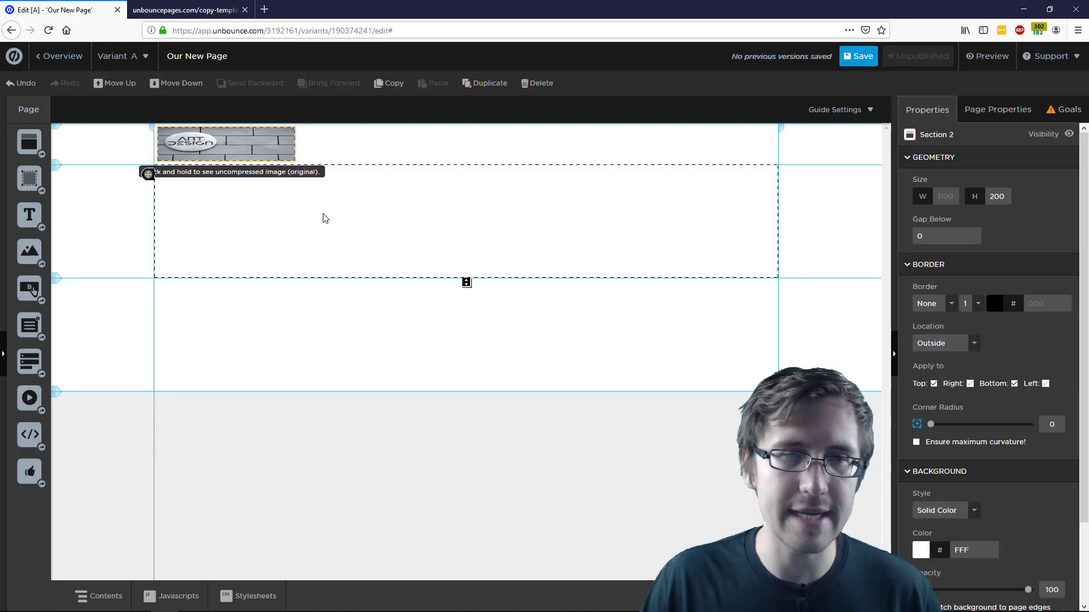
click(287, 372)
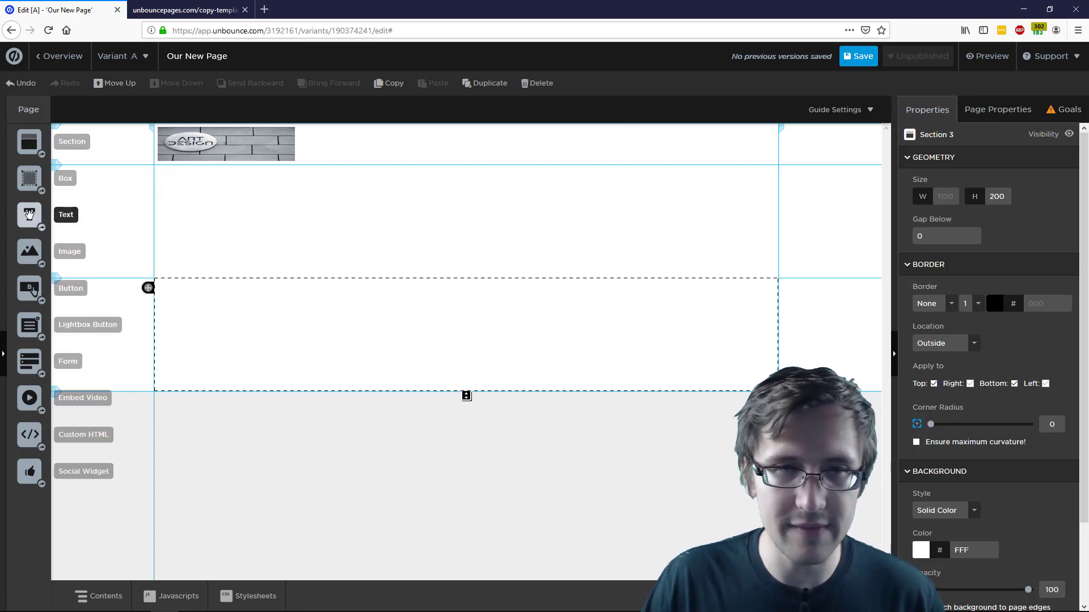
drag(29, 214, 645, 149)
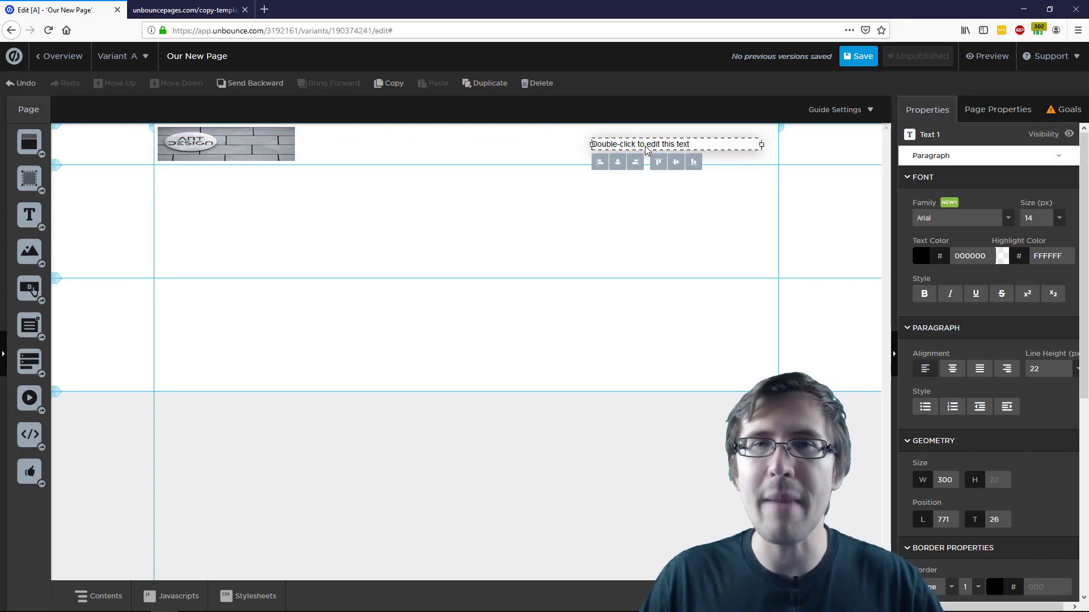
scroll(999, 427, down, 5)
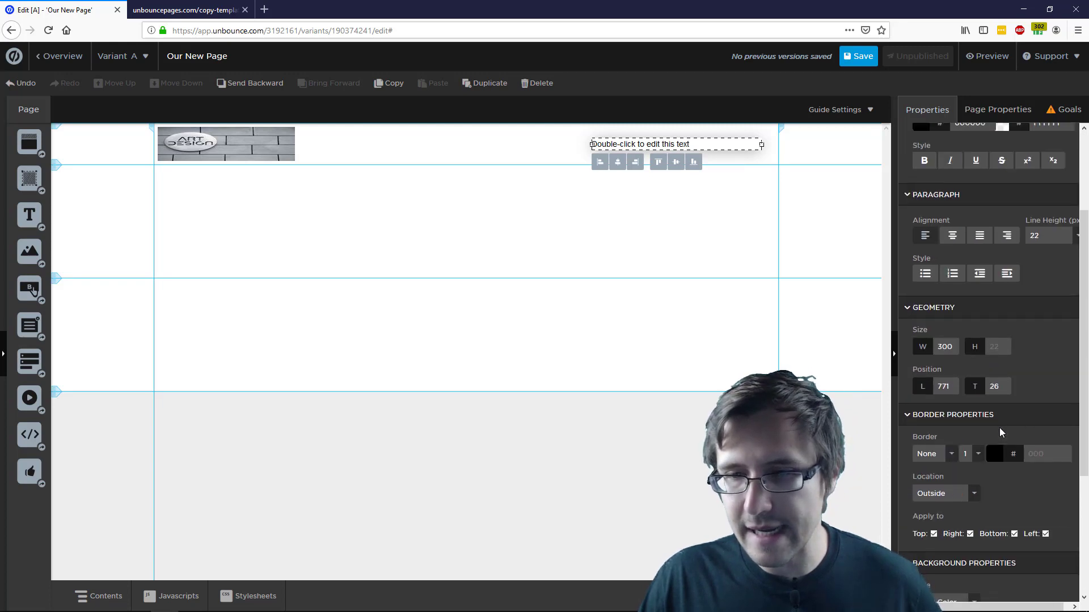
scroll(1000, 428, up, 4)
scroll(1001, 434, up, 1)
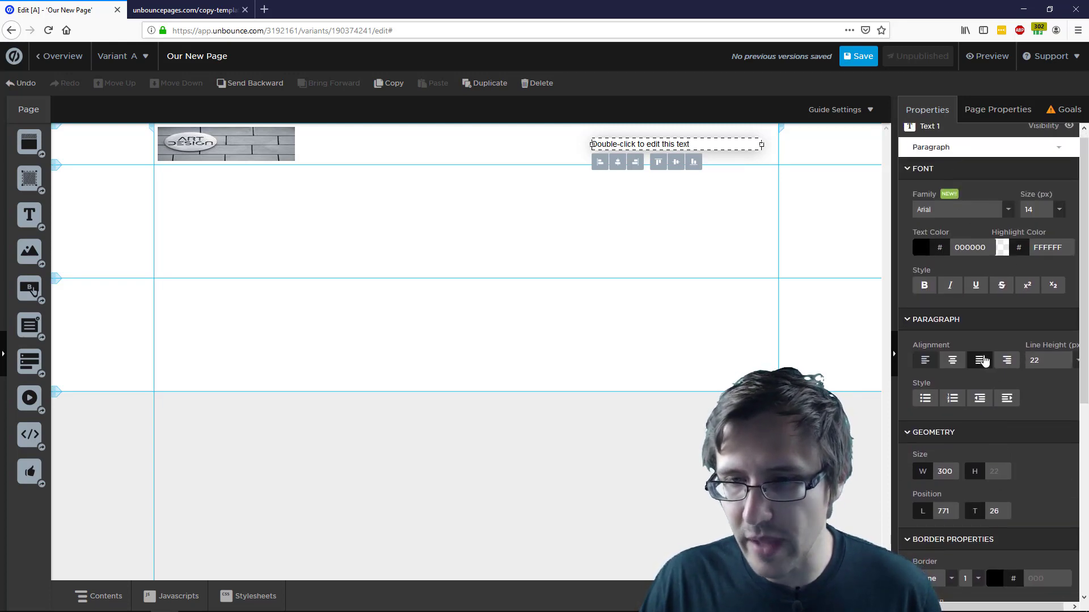
scroll(1001, 434, down, 5)
Replace the placeholder text with the phone number and narrow the box to fit
double_click(626, 145)
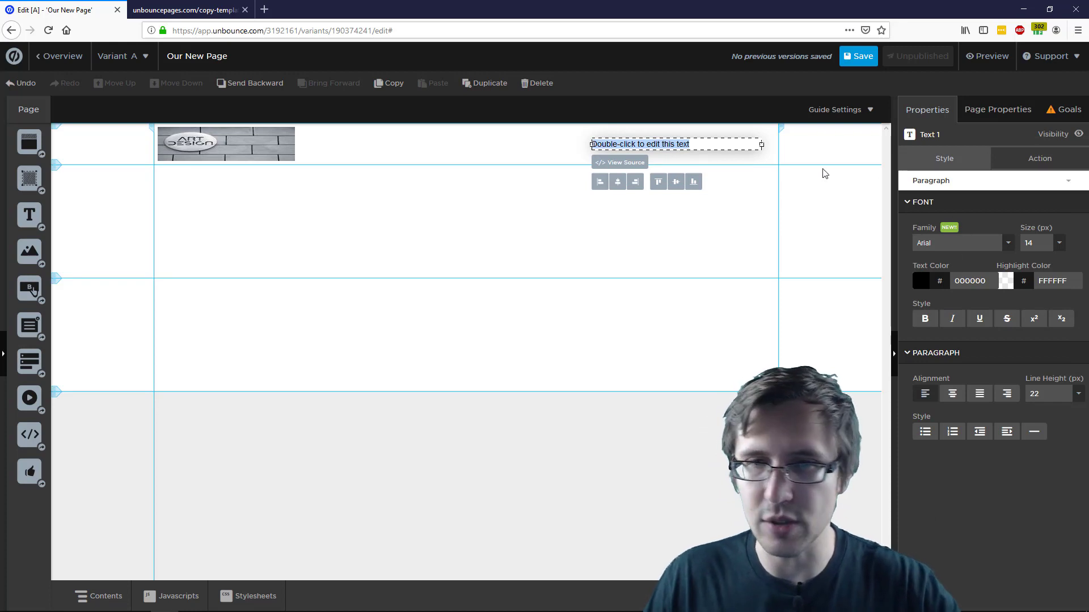
key(BackSpace)
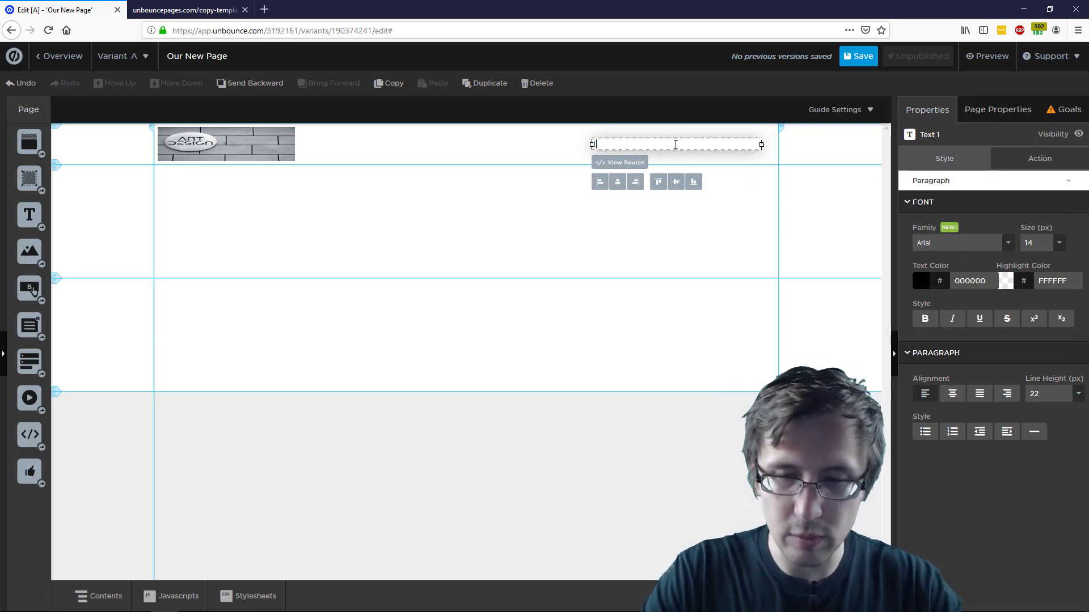
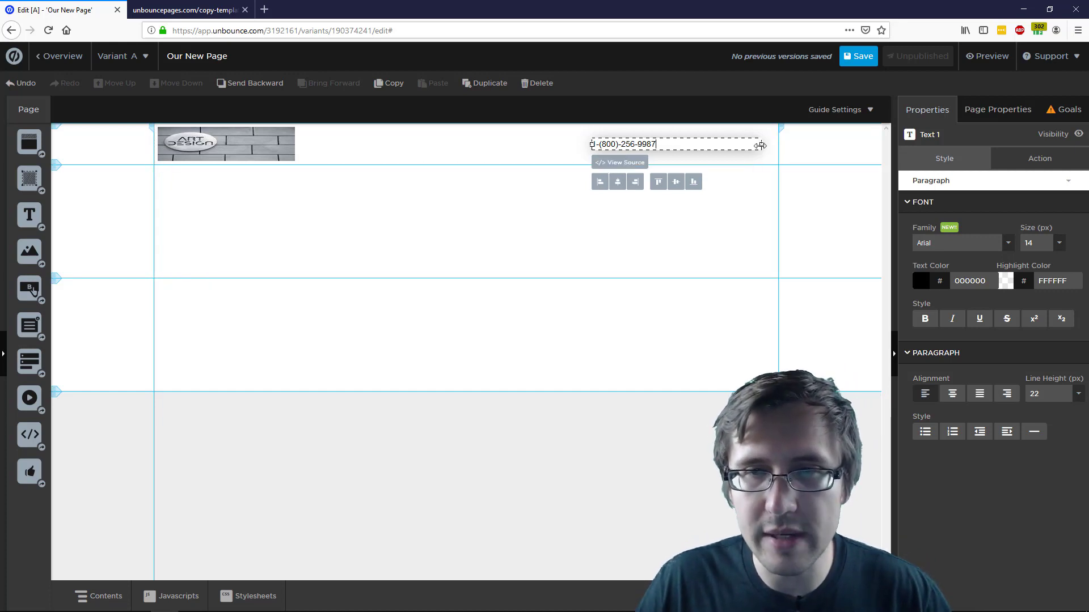
drag(761, 145, 661, 149)
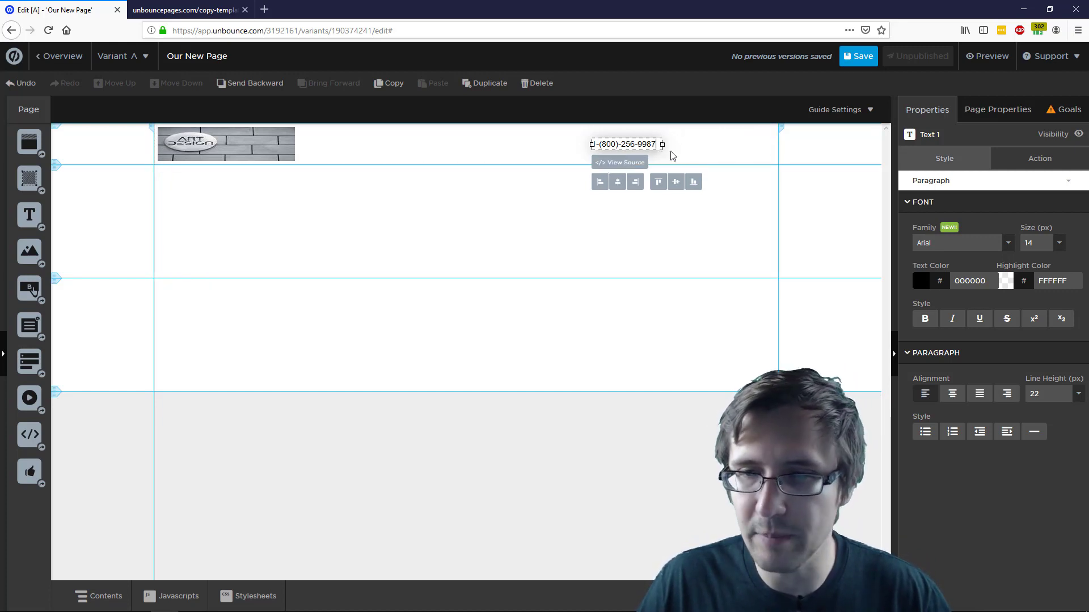
click(955, 247)
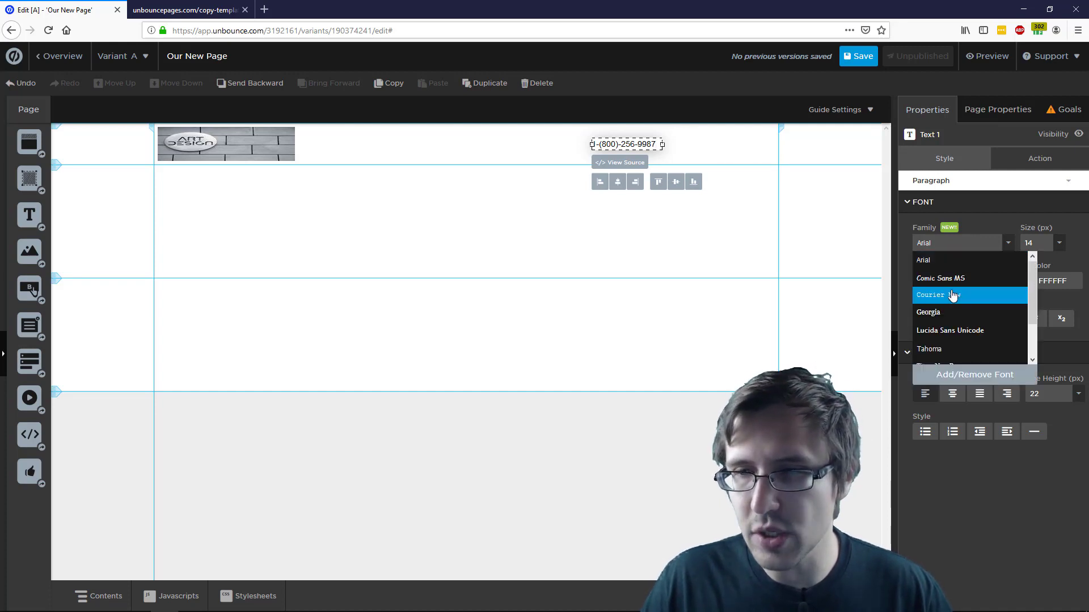
scroll(956, 294, down, 3)
scroll(955, 331, up, 3)
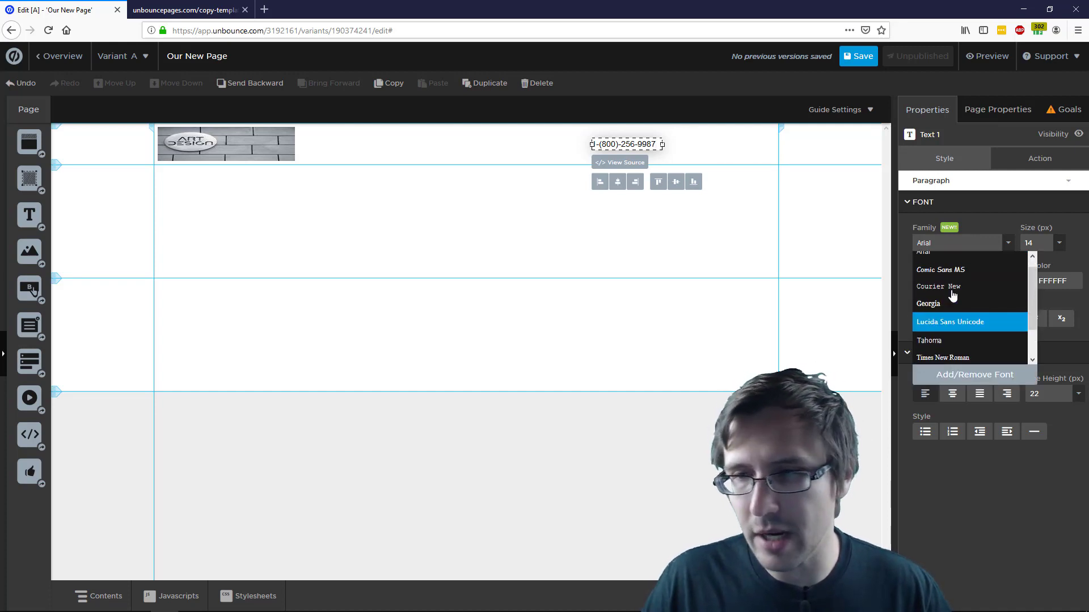
click(946, 377)
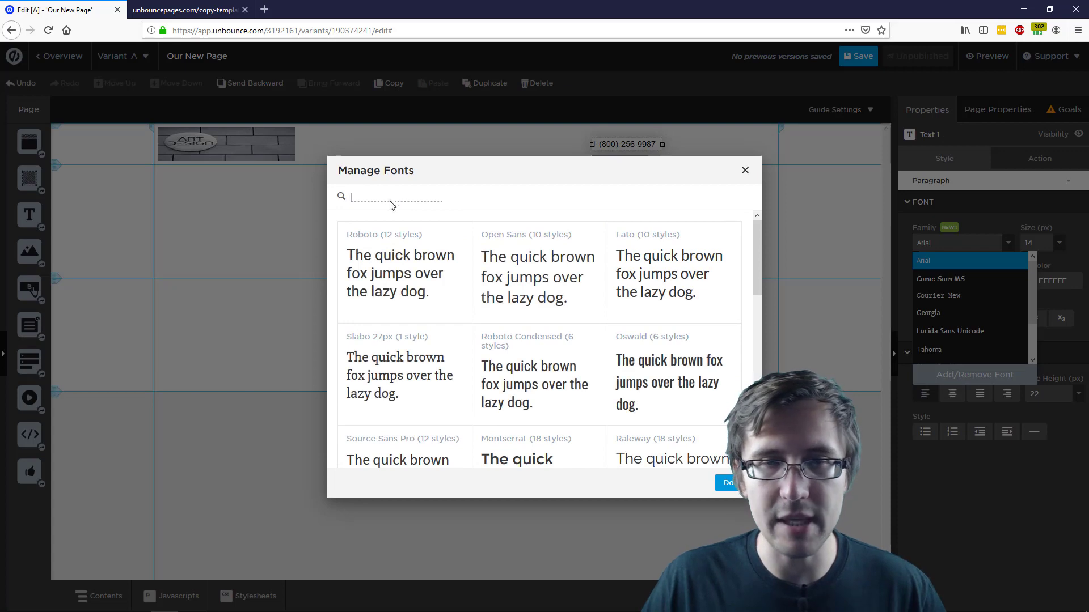
click(746, 179)
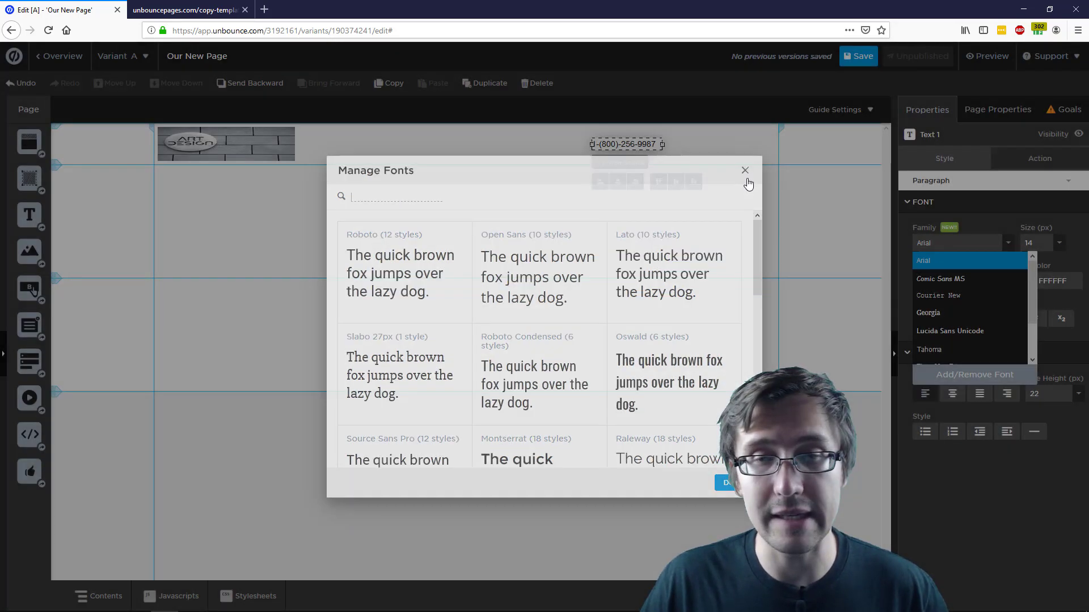
Keeping Arial, try font sizes 22, 28 and 36 px on the phone number
click(1003, 216)
click(1058, 244)
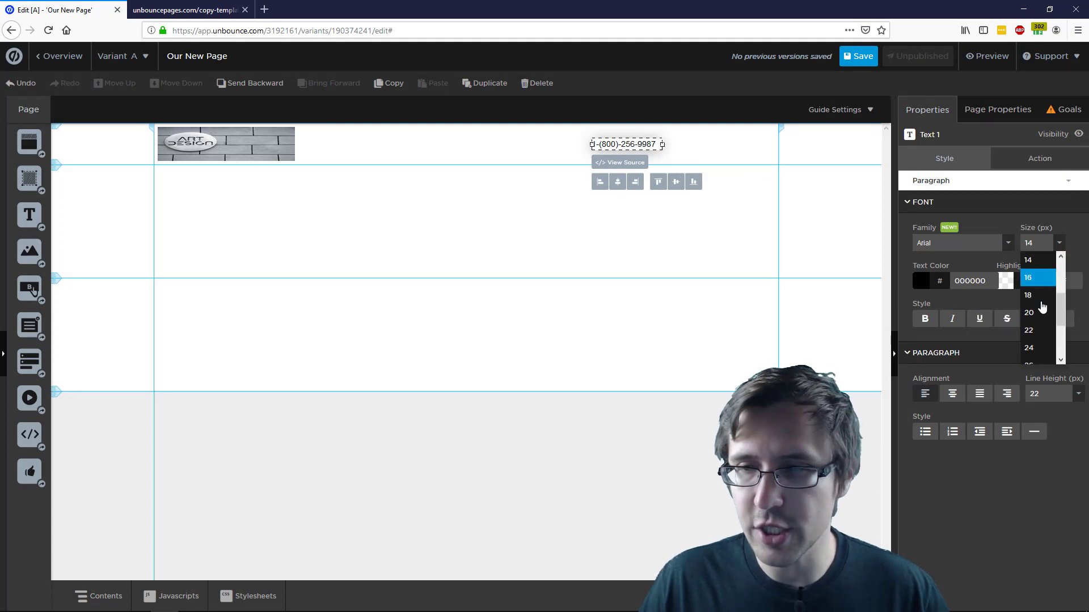
click(1031, 330)
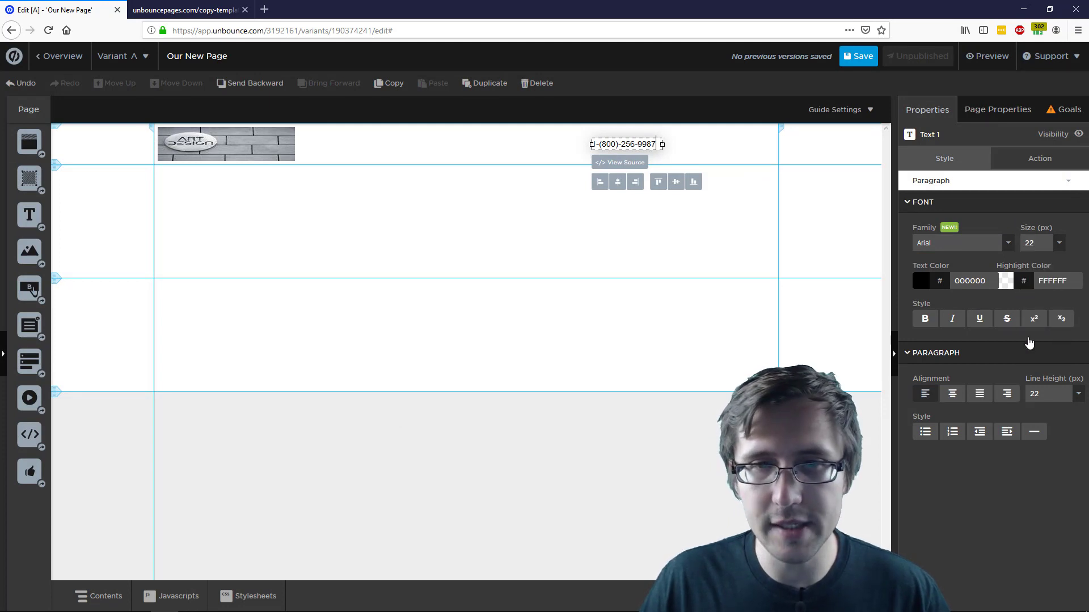
click(1058, 243)
click(1033, 306)
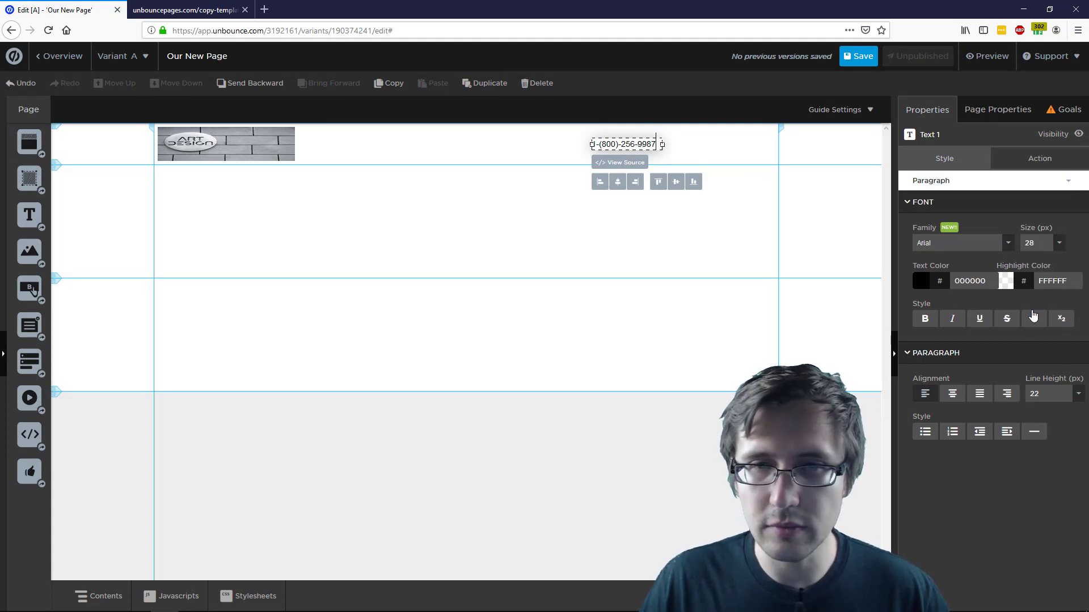
click(1058, 244)
click(1032, 327)
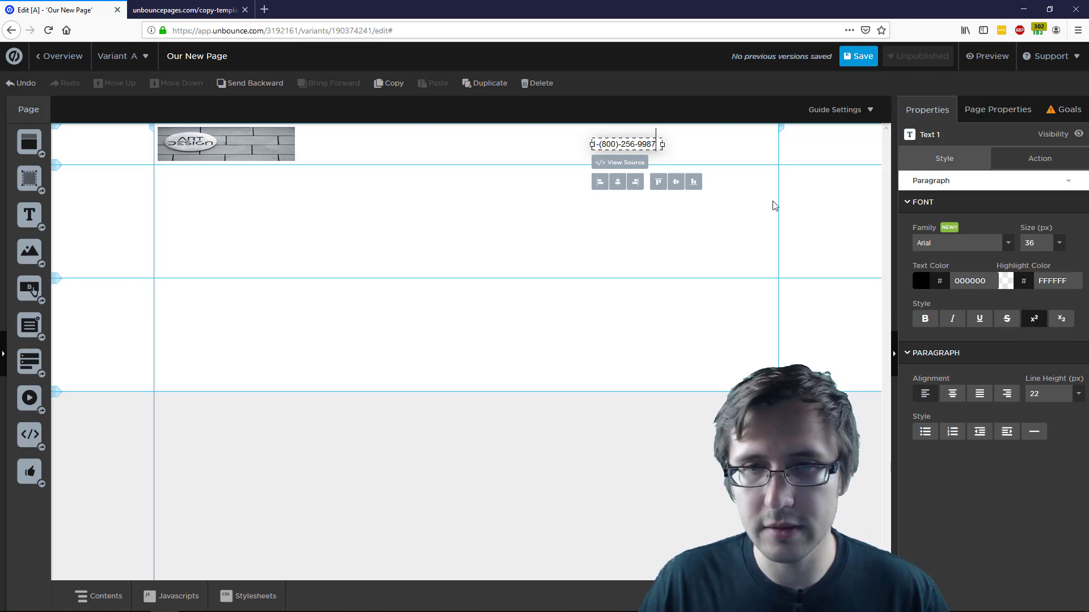
click(656, 154)
Reselect the phone number, try 24 px, then set it back to 36 px
click(632, 150)
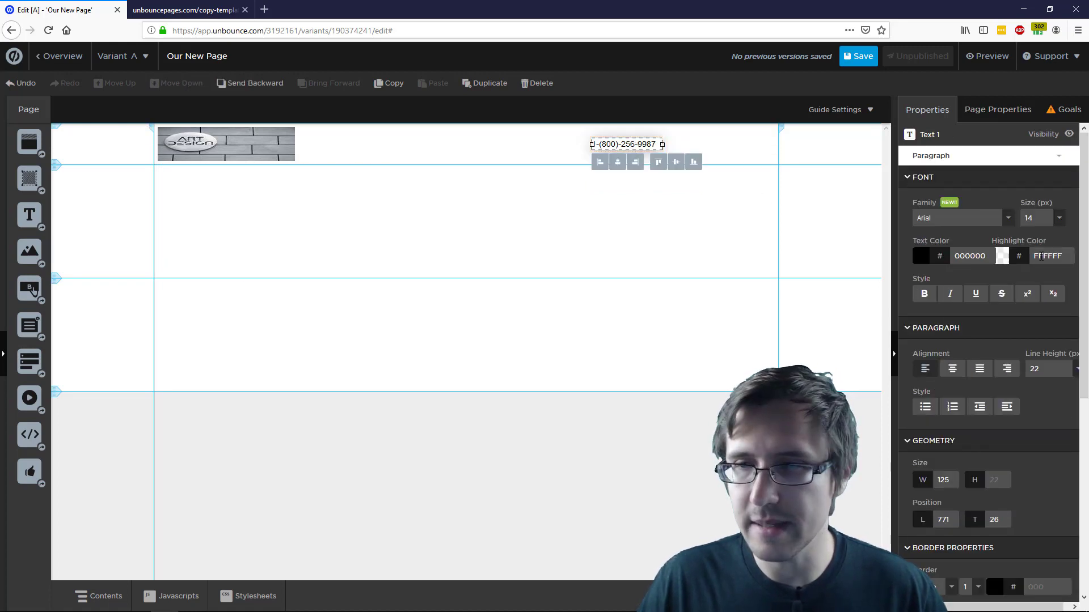
click(1058, 218)
click(1034, 324)
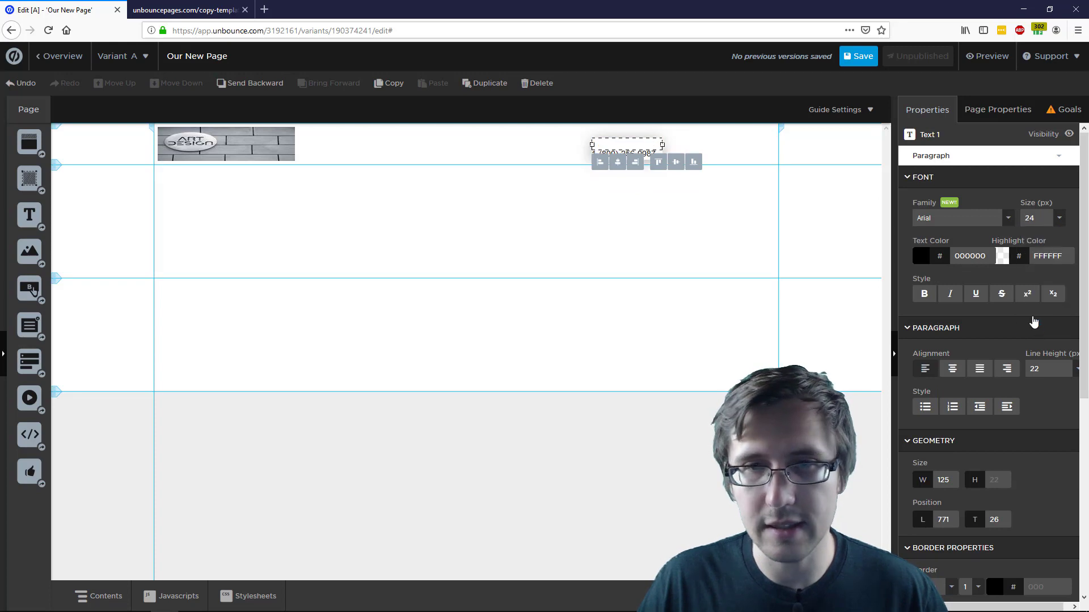
click(1049, 219)
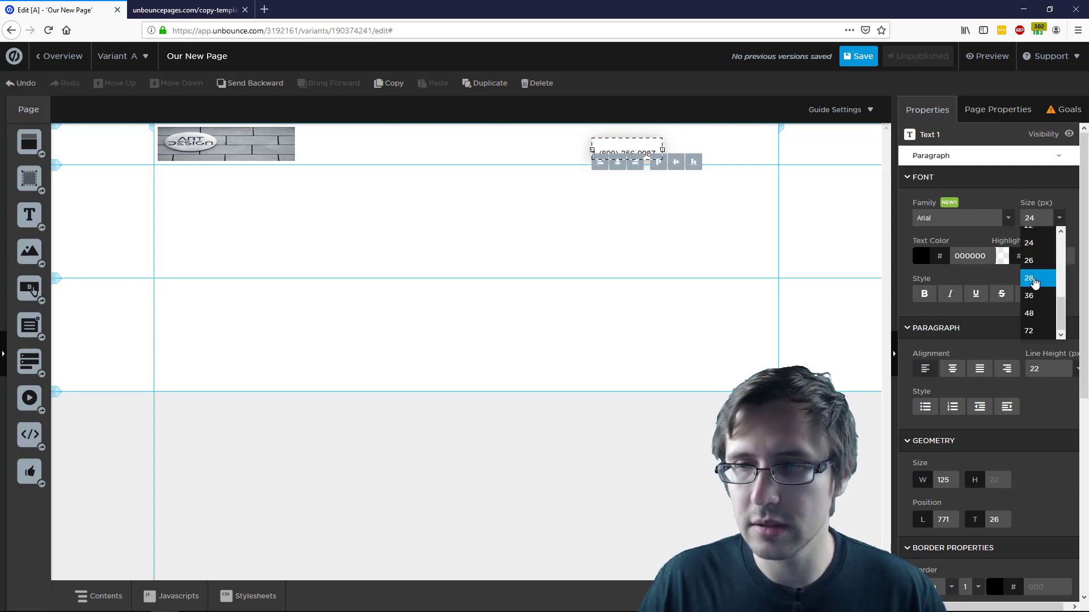
scroll(1030, 271, down, 1)
click(1033, 245)
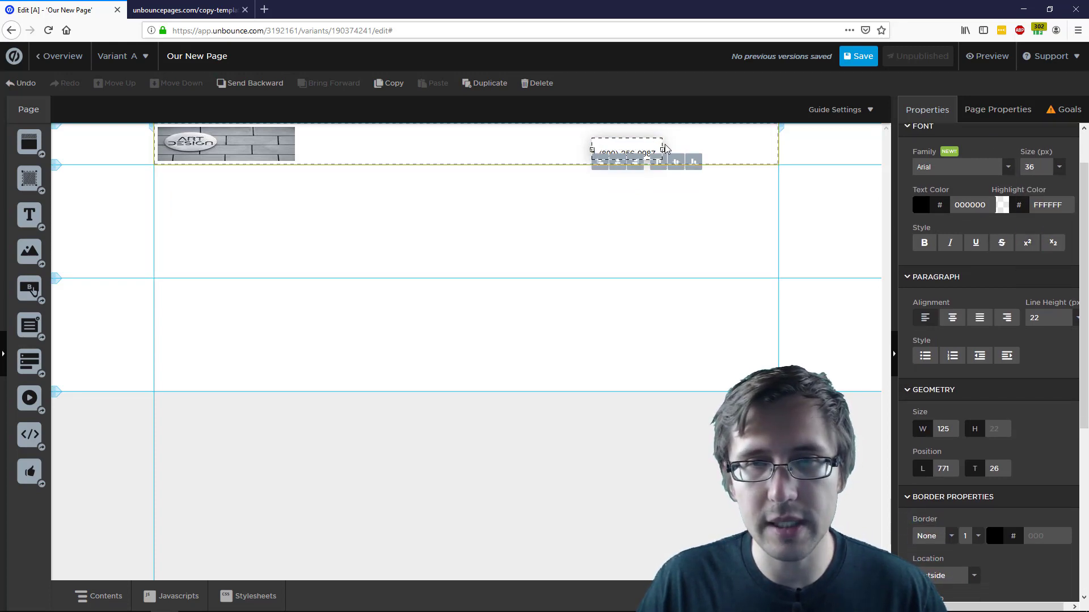
Widen the phone text box onto one line and delete the empty line above the number
click(665, 151)
click(651, 153)
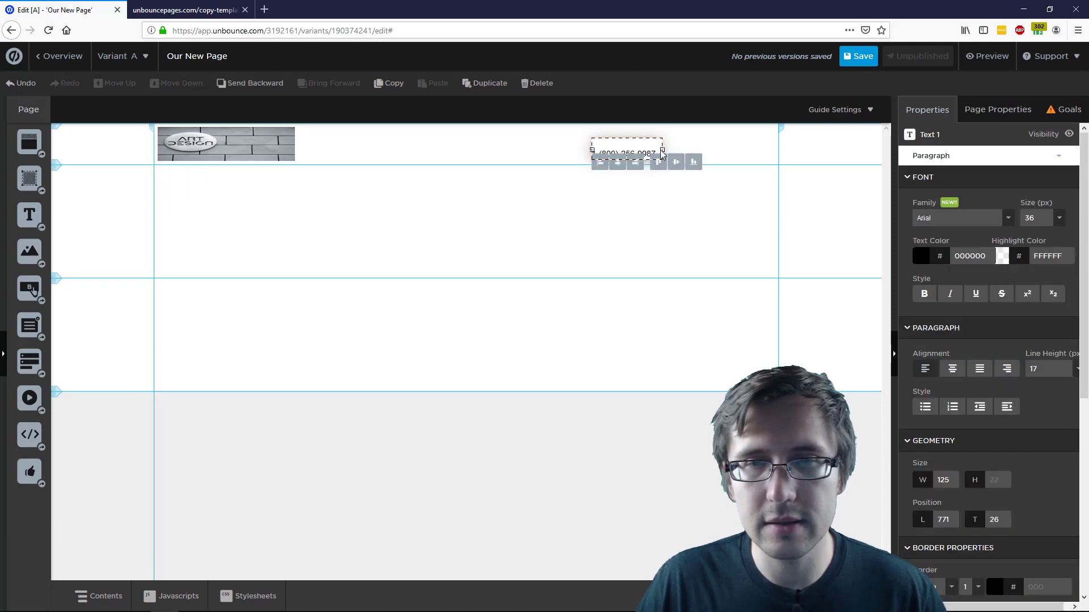
drag(665, 150, 691, 149)
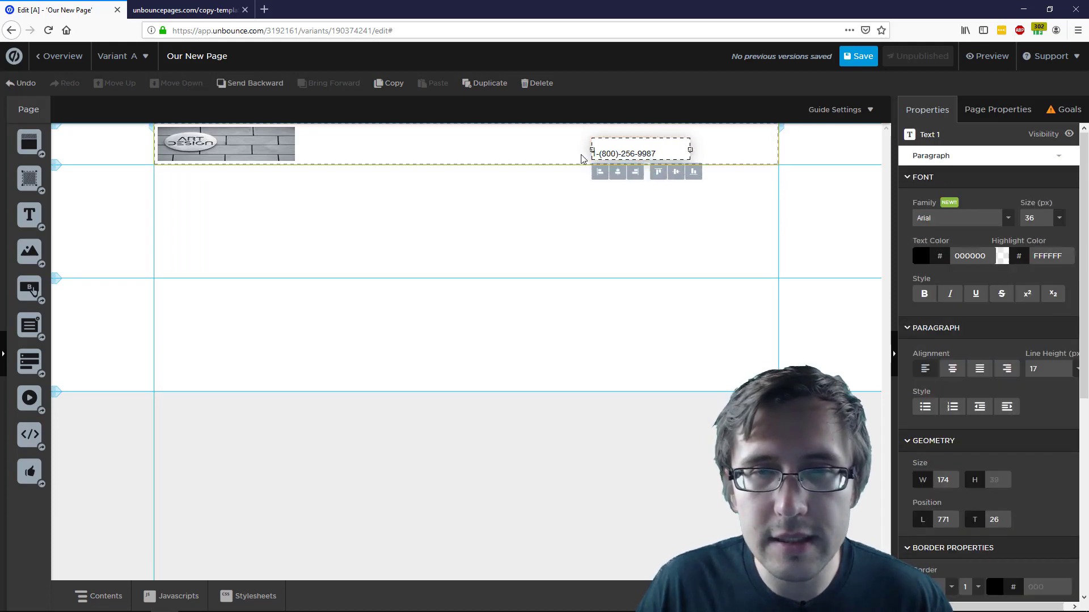
drag(608, 150, 610, 151)
double_click(605, 154)
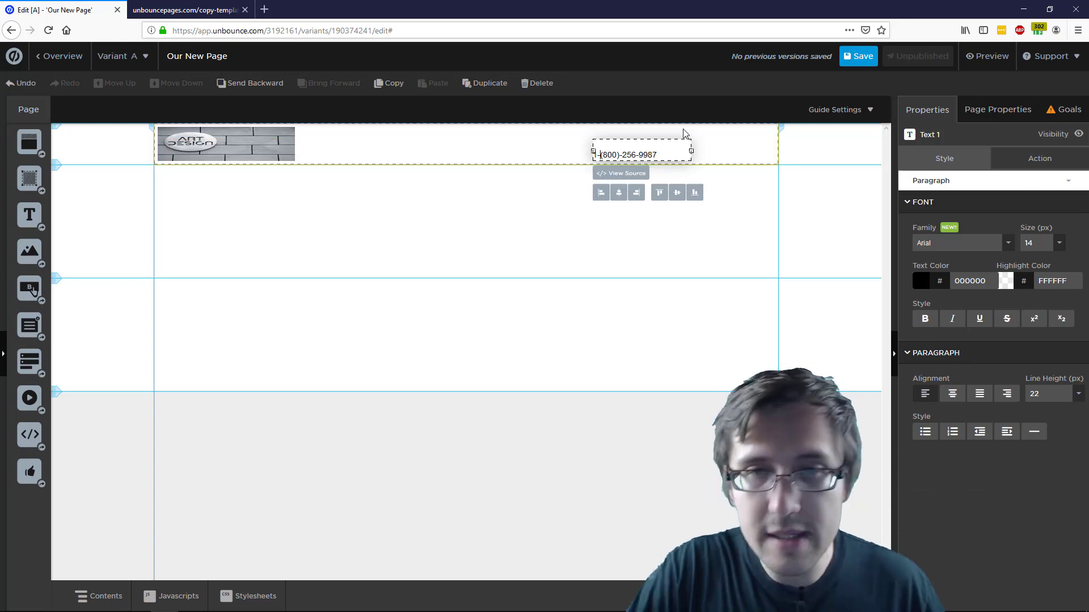
key(BackSpace)
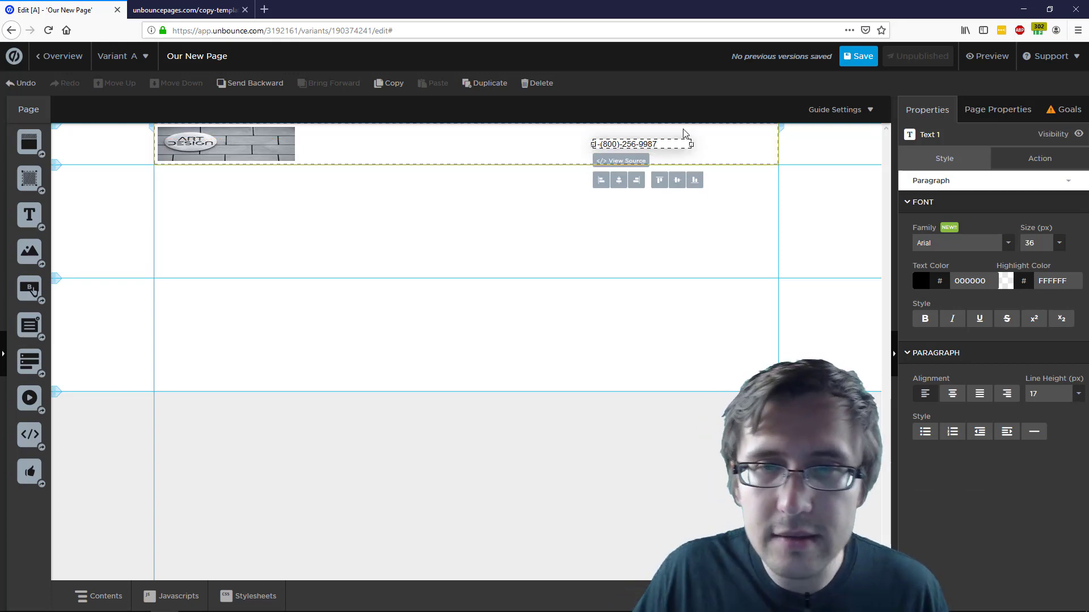
click(718, 207)
Delete the old header text and enter the new phone number
click(647, 150)
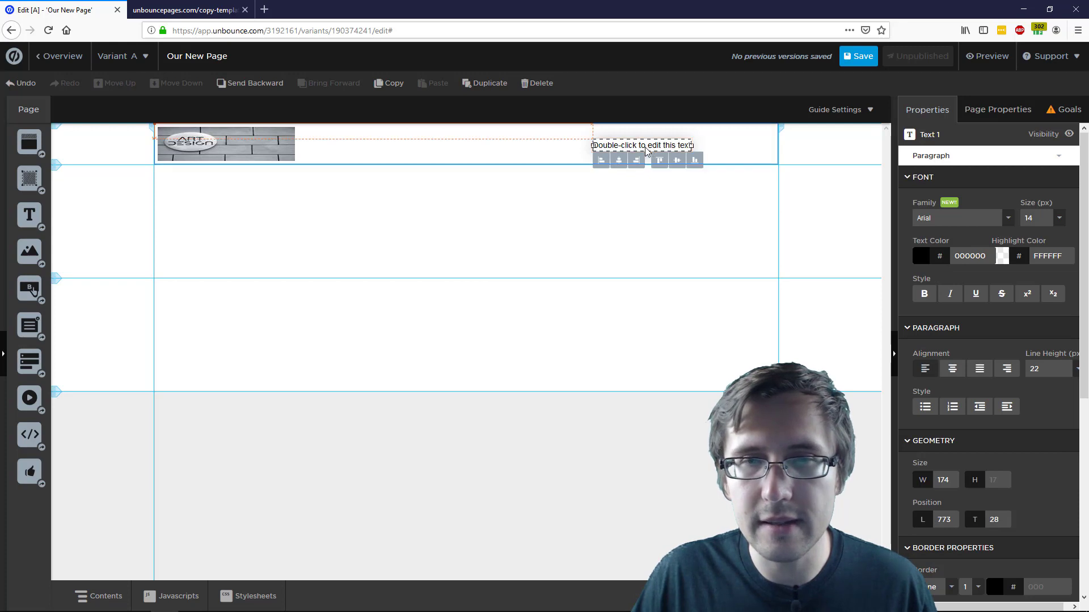
double_click(646, 150)
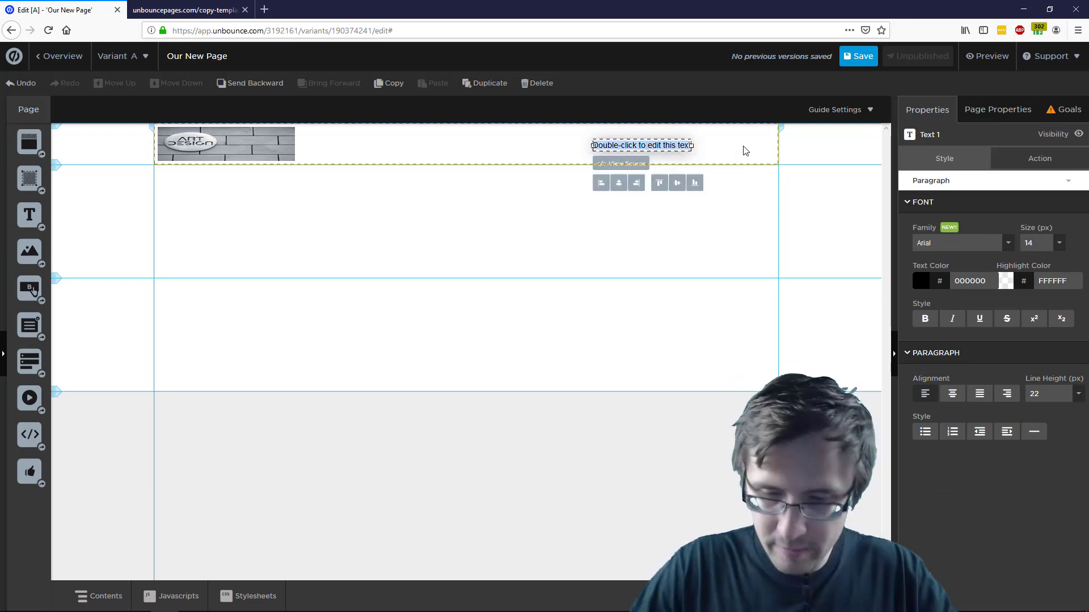
key(BackSpace)
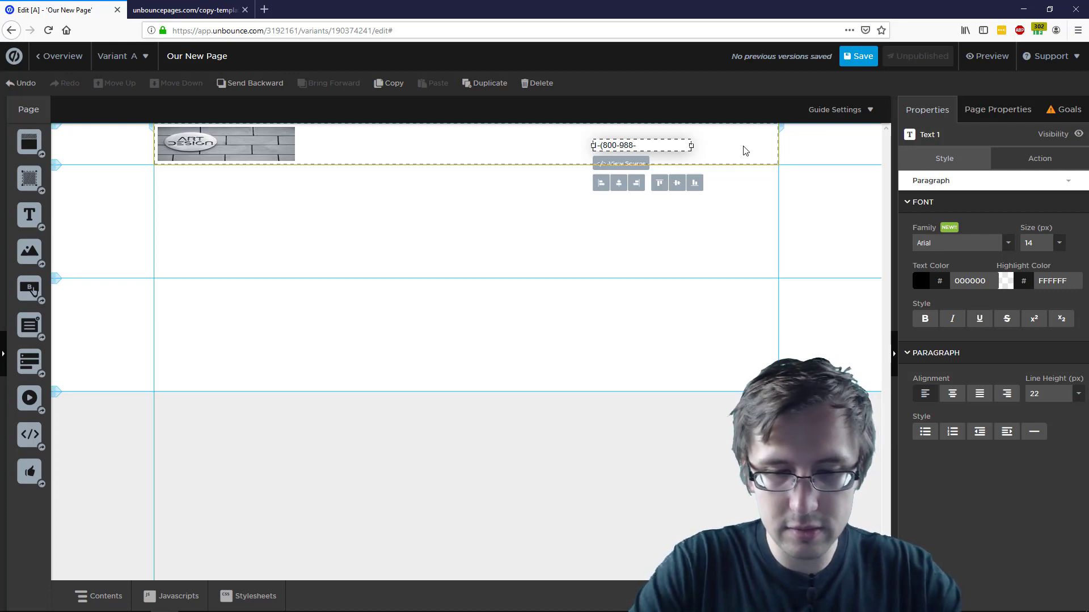
click(715, 188)
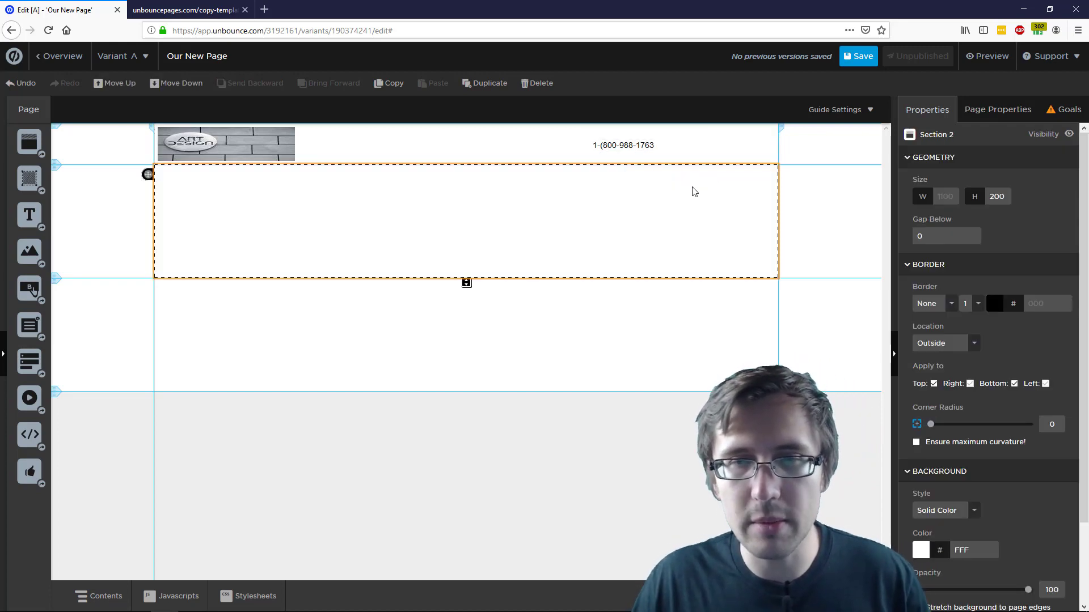
Try 24 px and then 22 px on the number, widening and narrowing its box
click(633, 150)
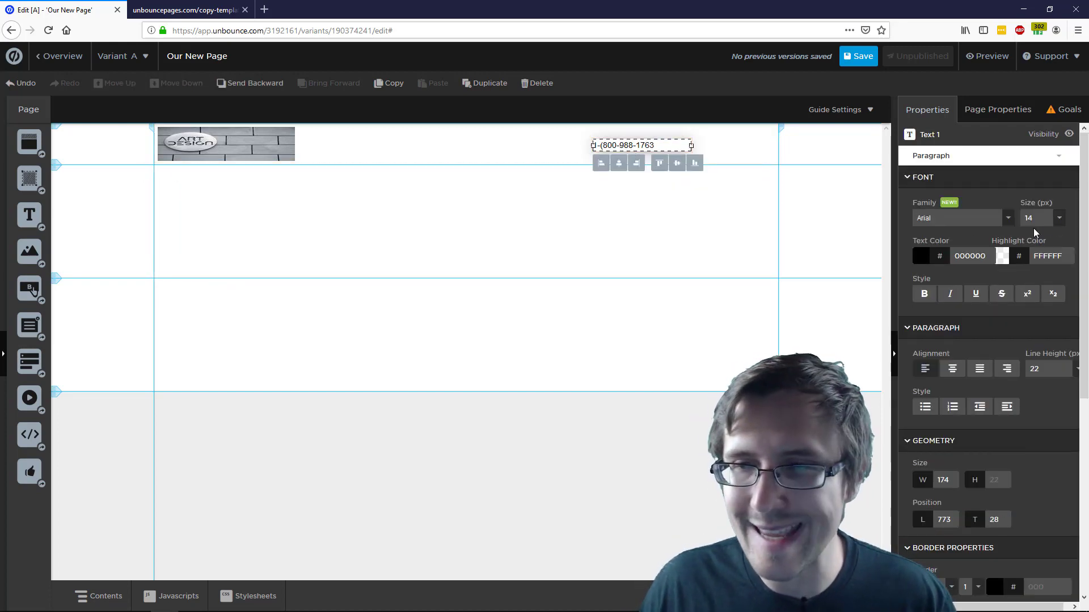
click(1058, 220)
click(1033, 331)
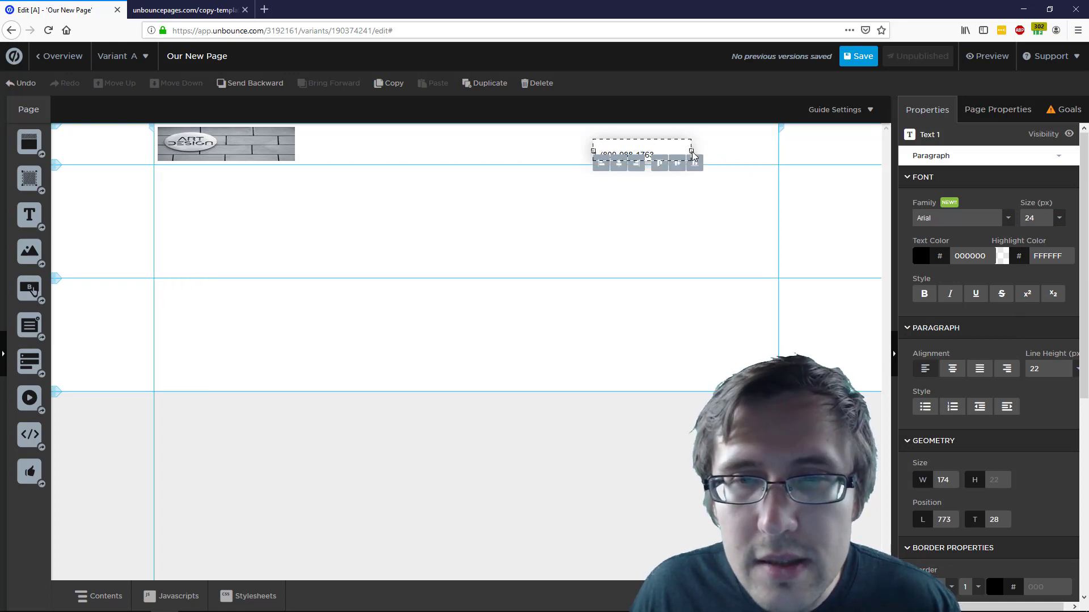
drag(691, 151, 721, 151)
double_click(612, 159)
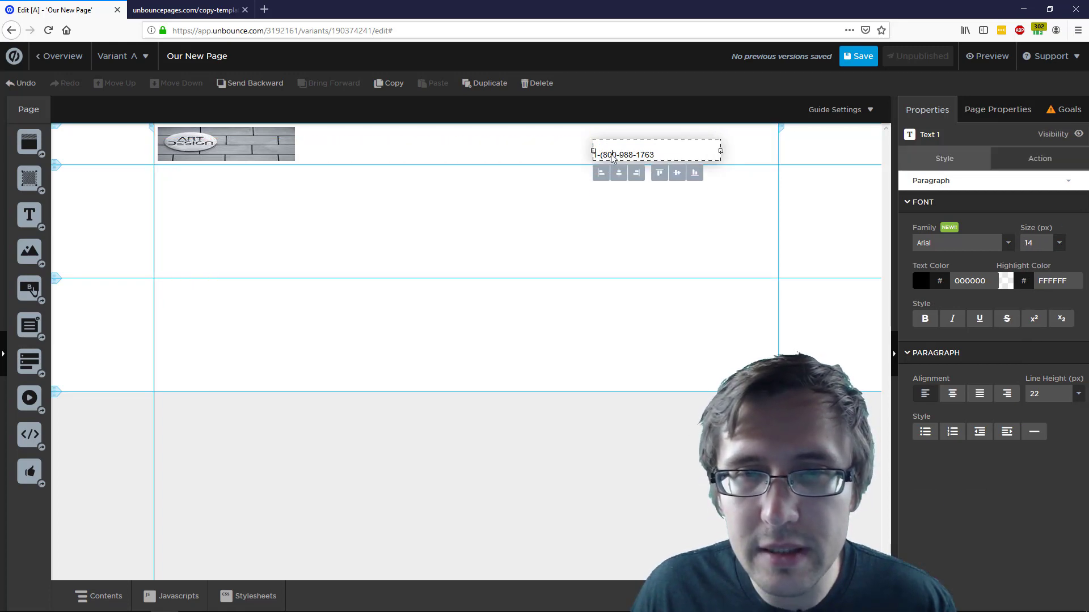
key(ctrl+a)
click(1062, 247)
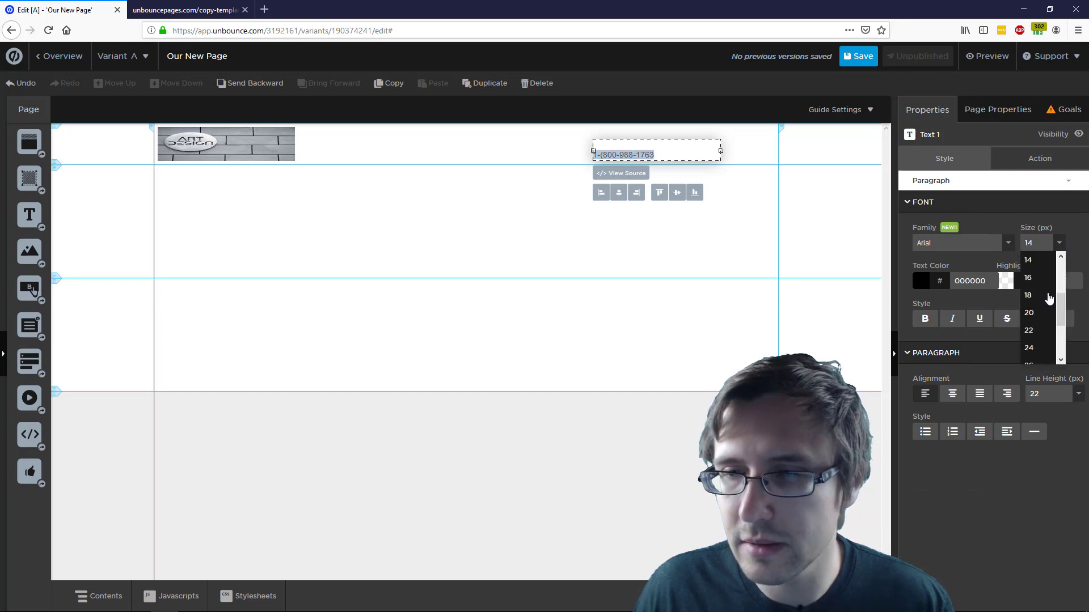
click(1035, 331)
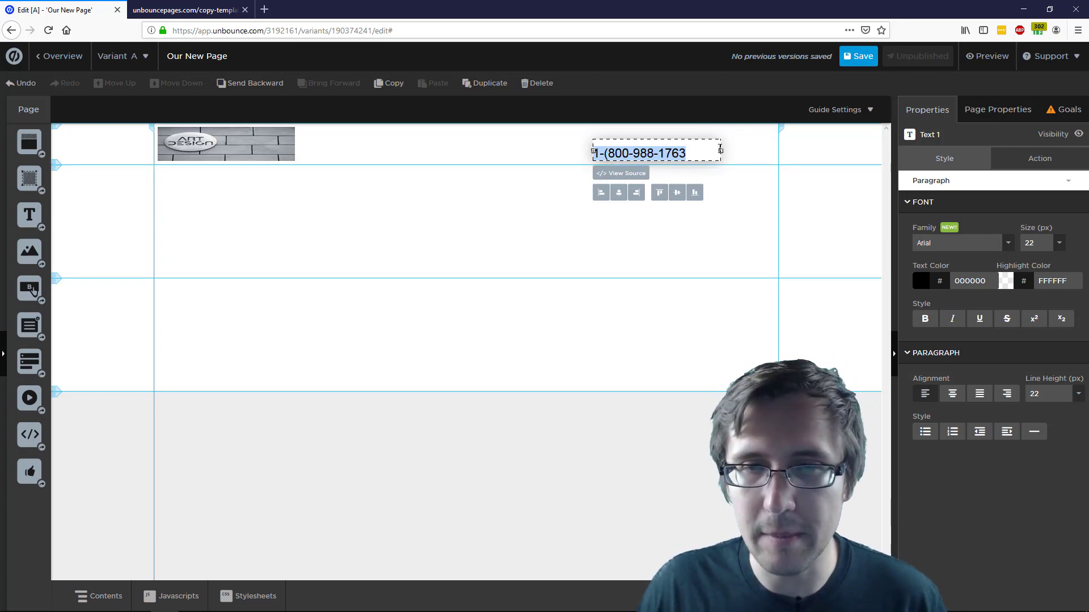
drag(721, 150, 689, 151)
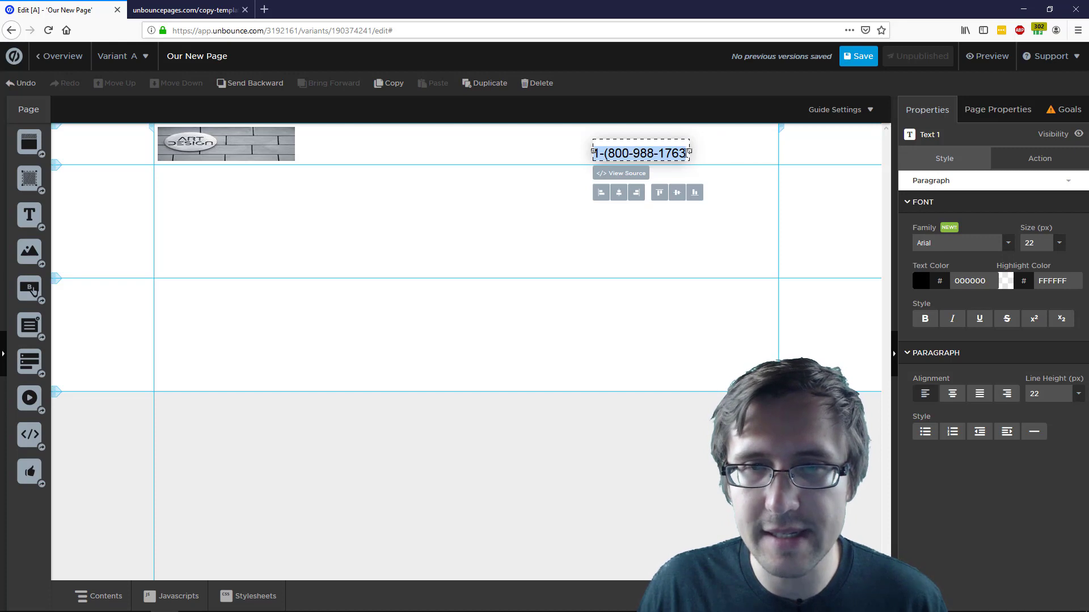
Insert the missing closing bracket after 800 in the phone number
click(694, 149)
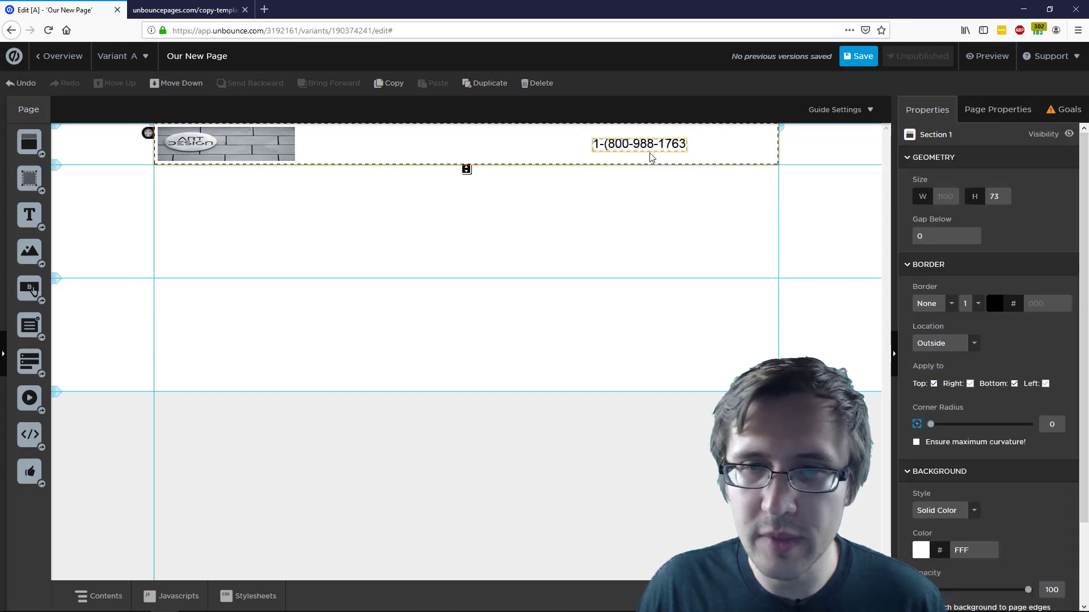
click(685, 147)
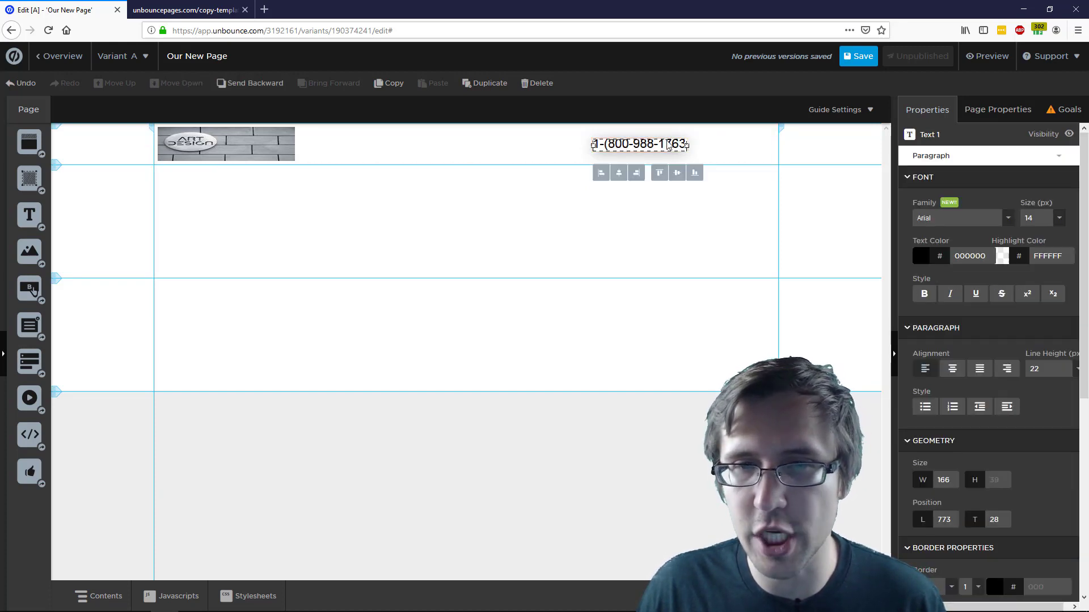
double_click(668, 145)
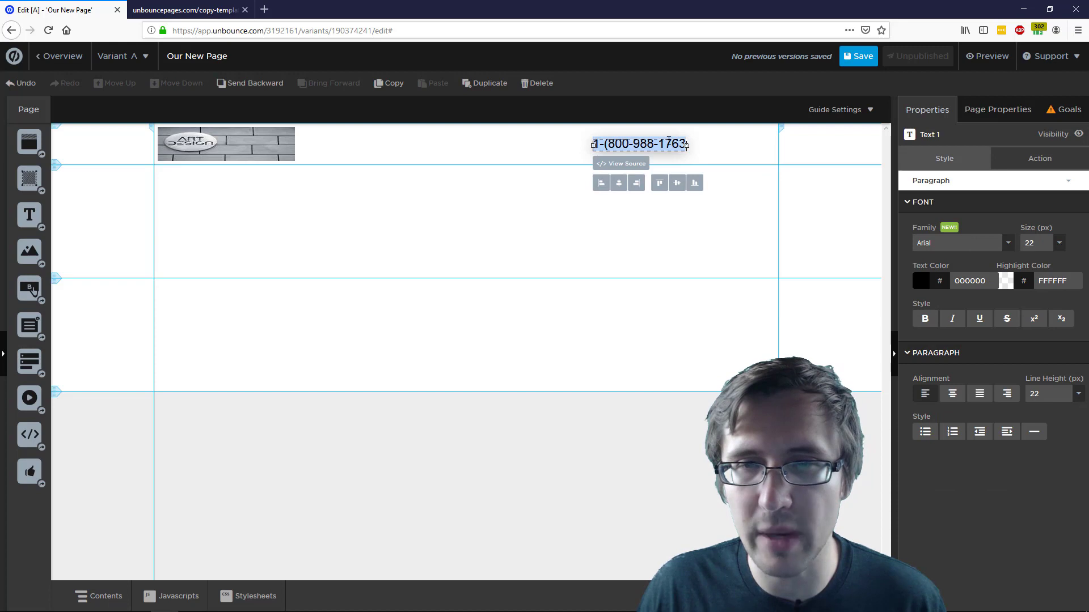
click(631, 141)
text()-)
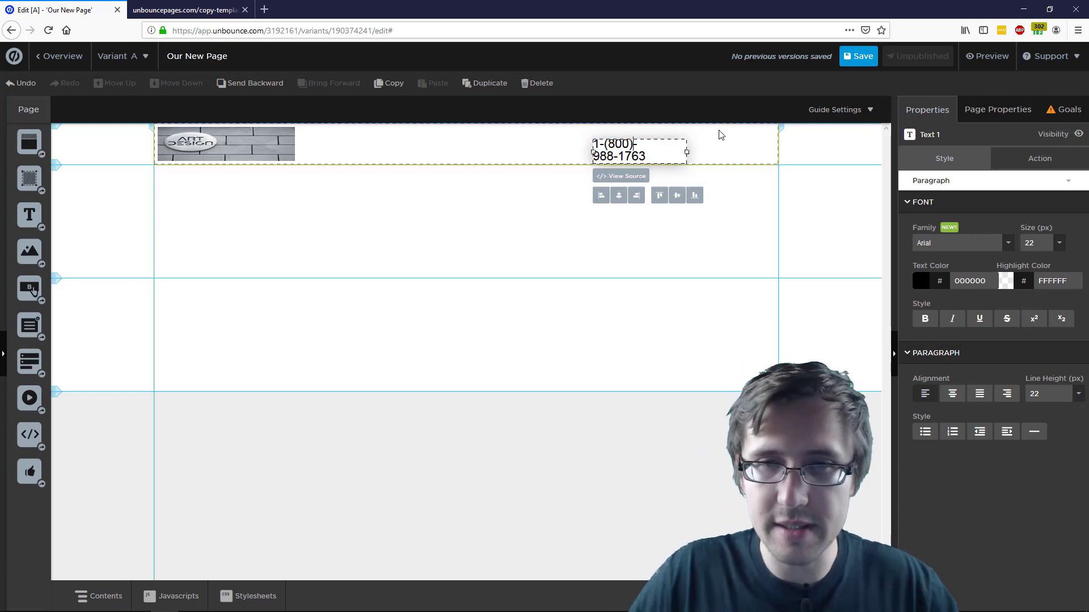
Set the whole number to 26 px and widen the box so it stays on one line
drag(686, 151, 592, 144)
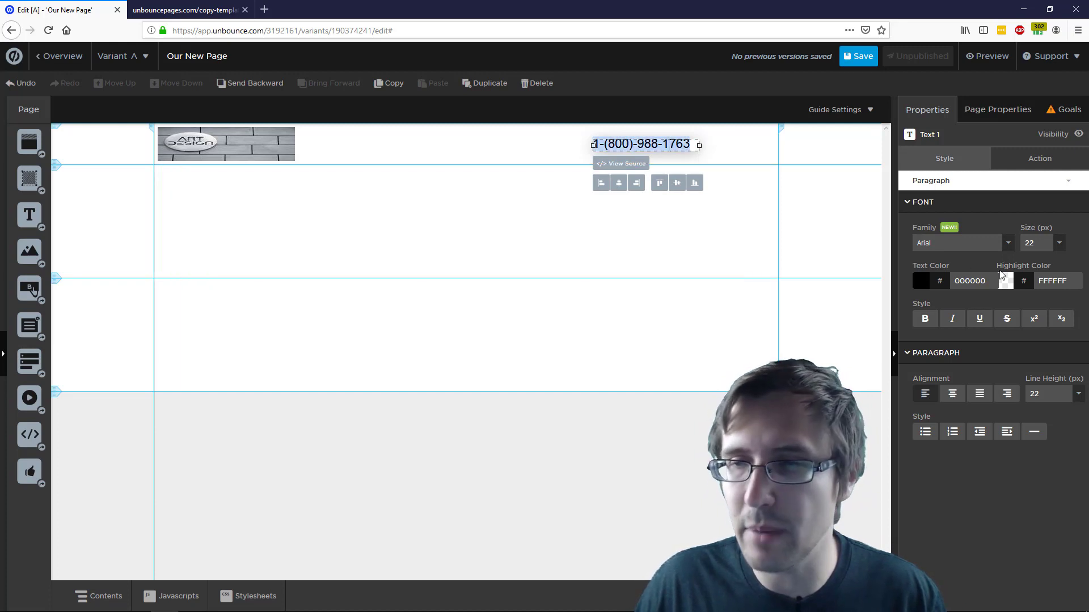
click(1057, 244)
click(1035, 304)
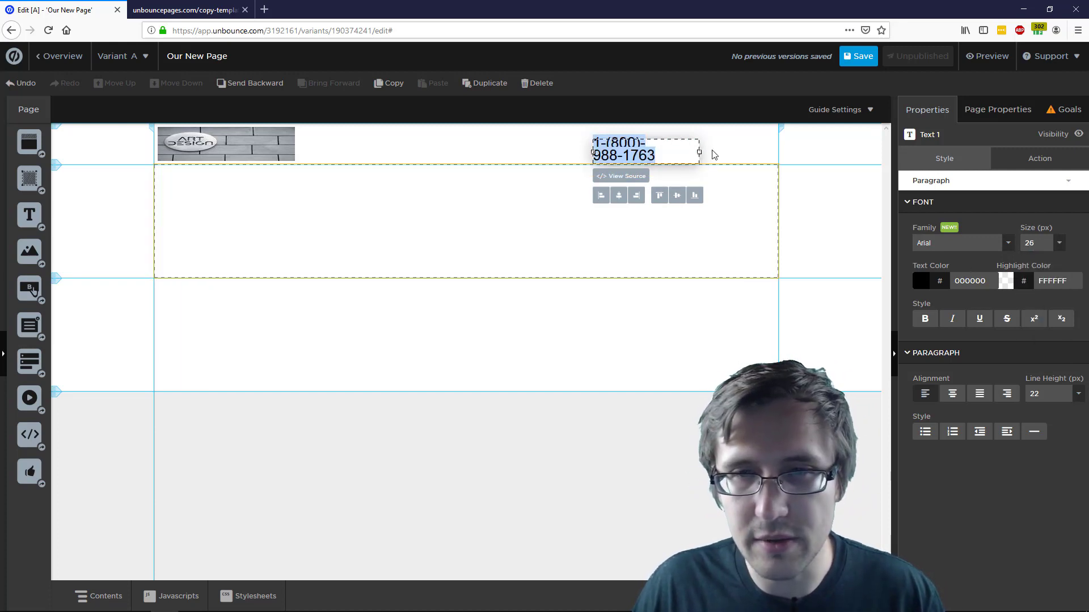
drag(699, 151, 725, 146)
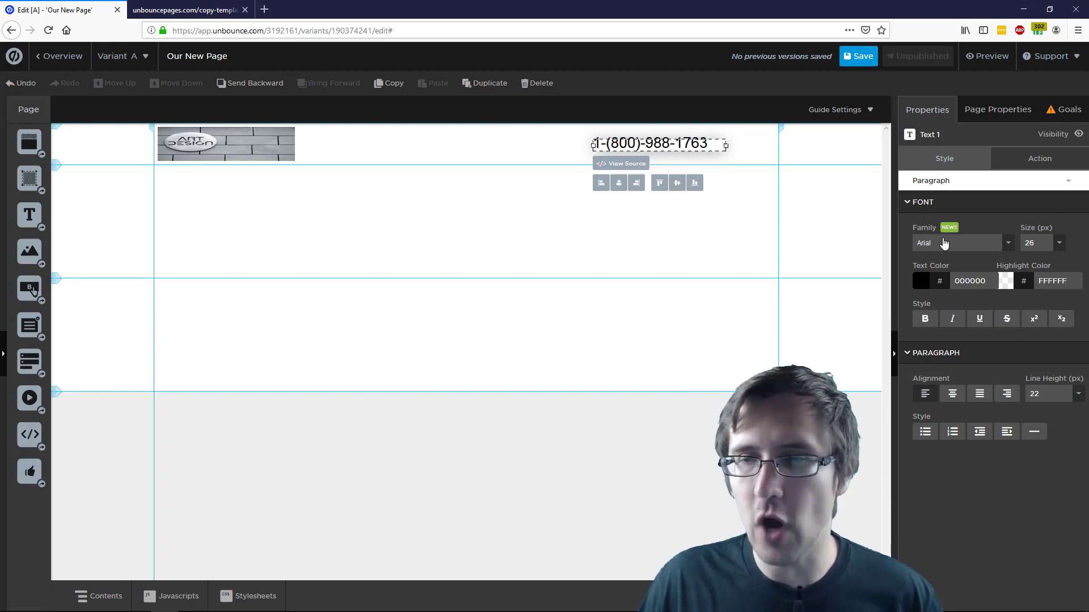
Set the phone number font to Comic Sans MS
key(ctrl+a)
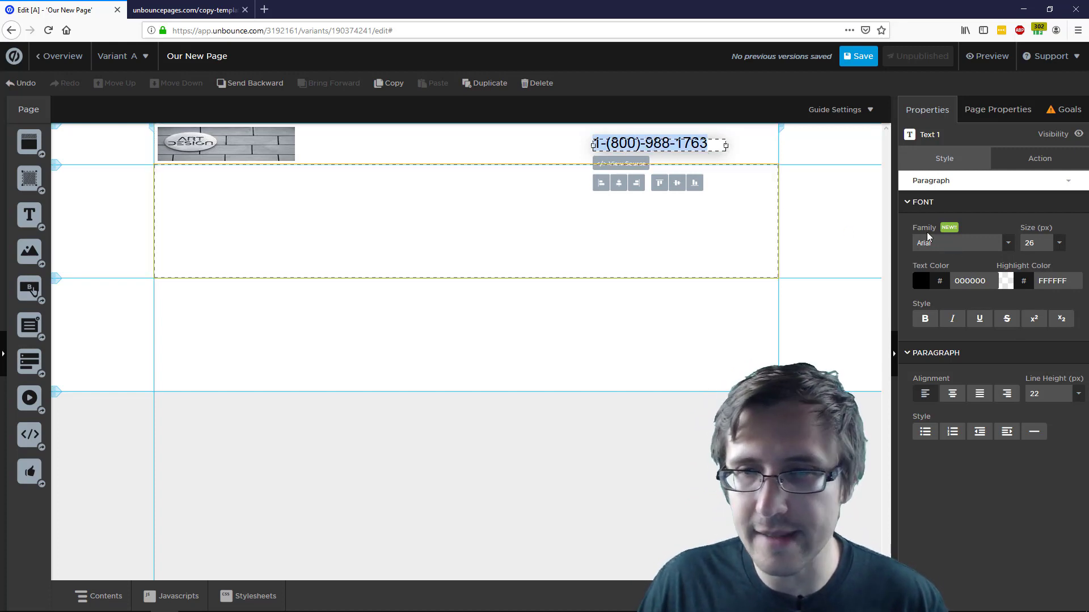
click(928, 234)
click(941, 279)
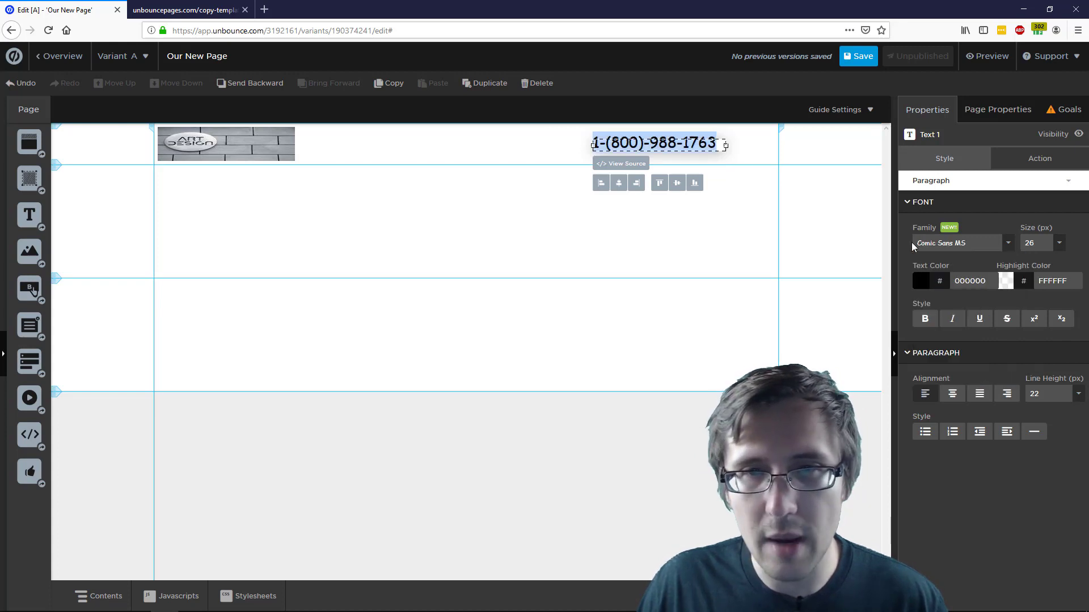
Try a light grey C6C6C6 text colour, then change it back to near-black 080808
click(920, 280)
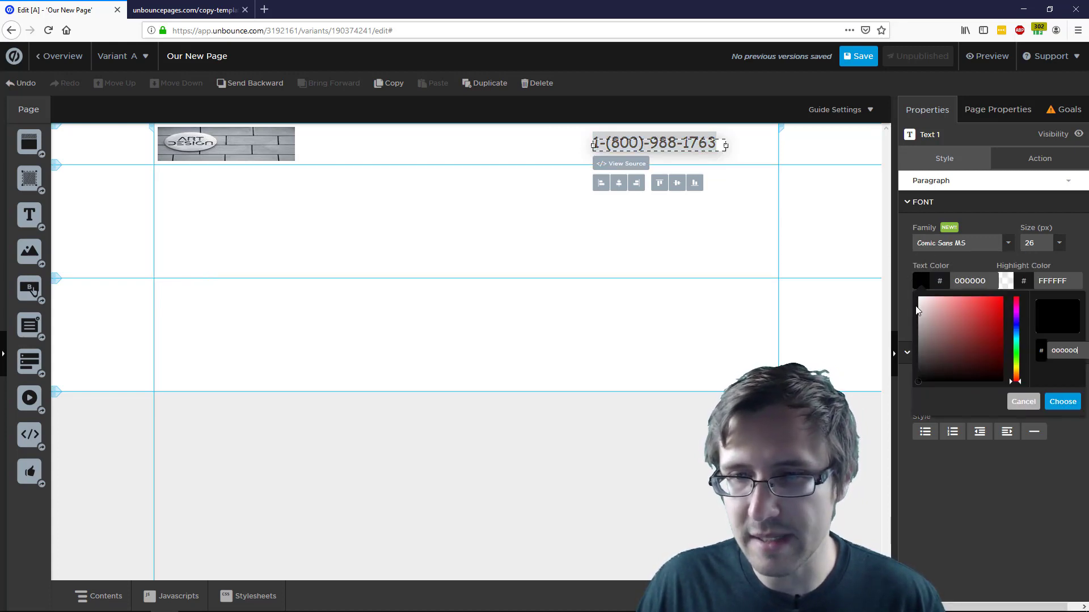
mouse_move(929, 317)
mouse_down()
mouse_move(911, 318)
mouse_move(921, 315)
mouse_up()
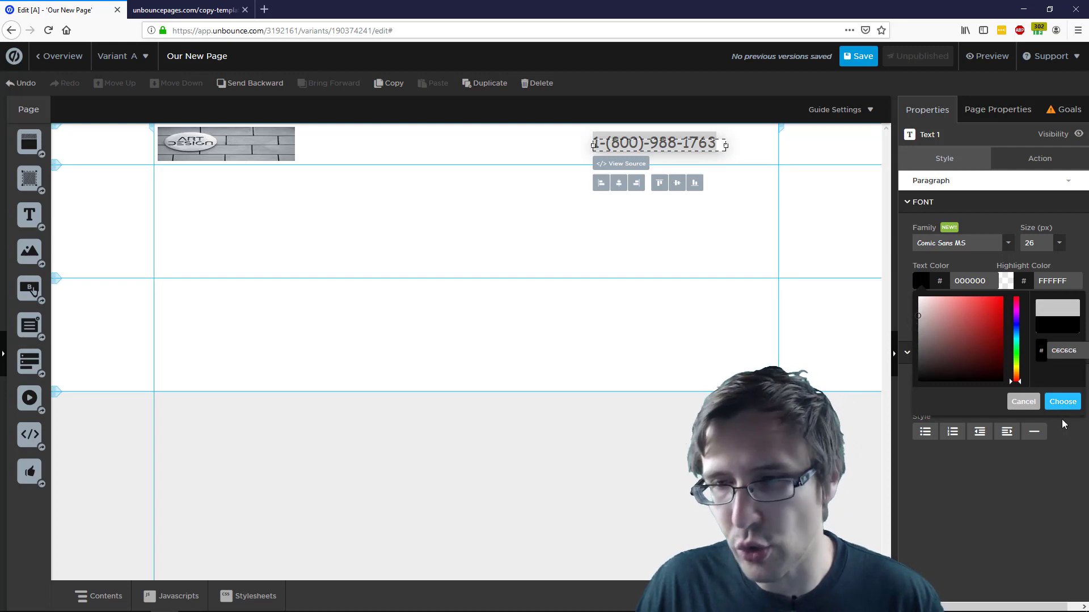
click(1062, 402)
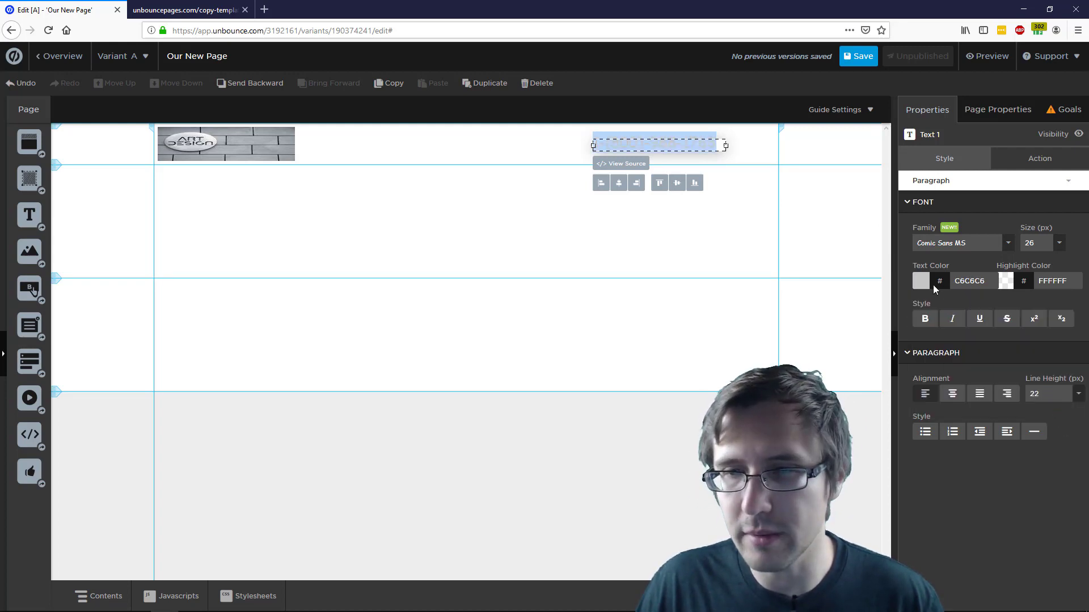
click(922, 283)
drag(923, 318, 909, 383)
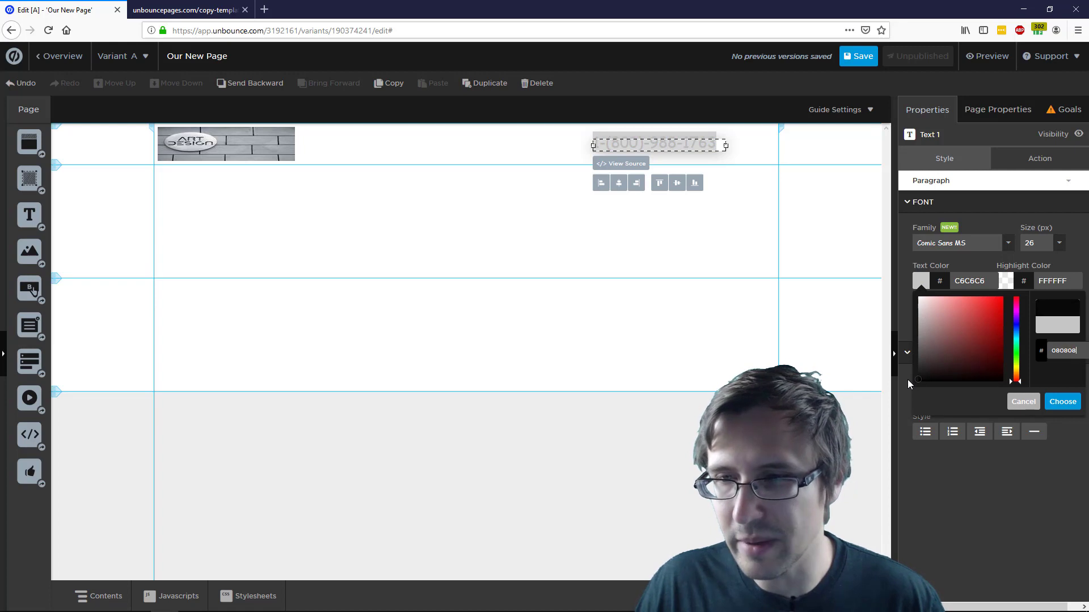
click(1062, 401)
click(784, 250)
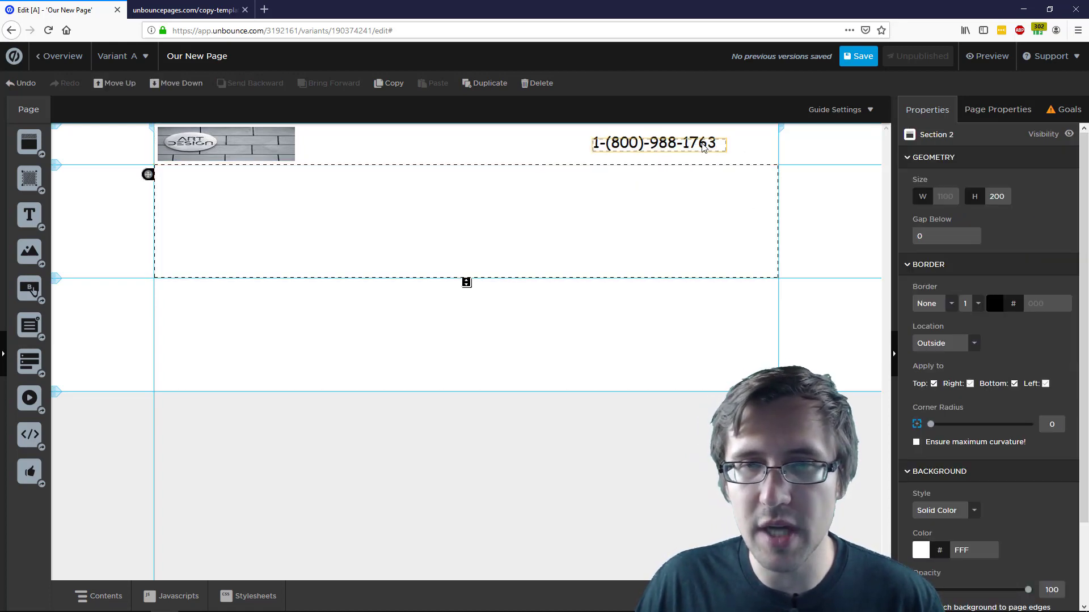
click(720, 145)
Try several positions for the phone number along the right side of the header
drag(688, 146, 734, 145)
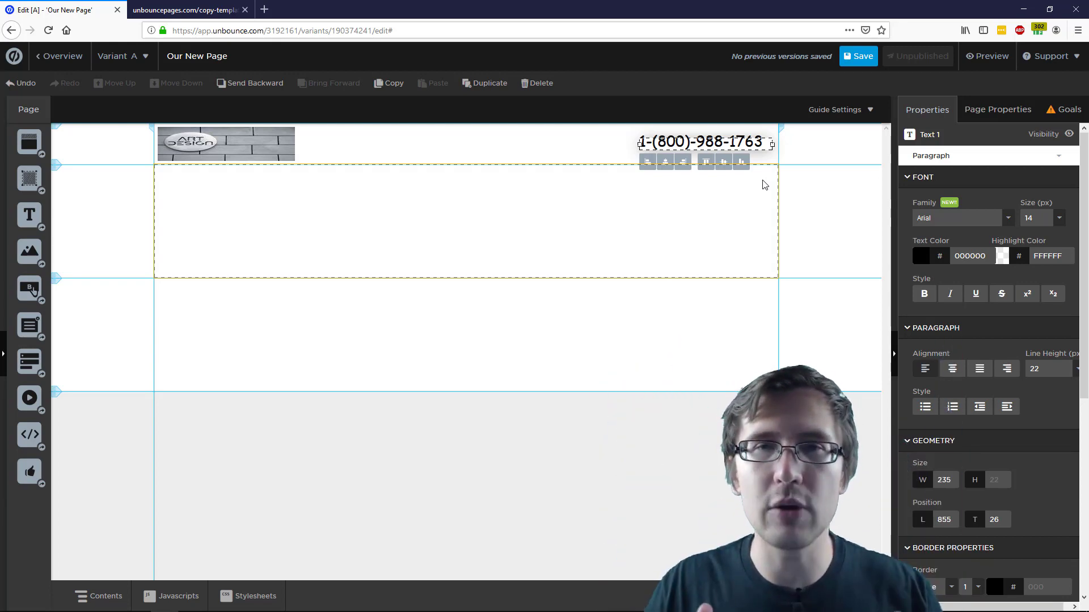
click(708, 142)
drag(712, 146, 717, 152)
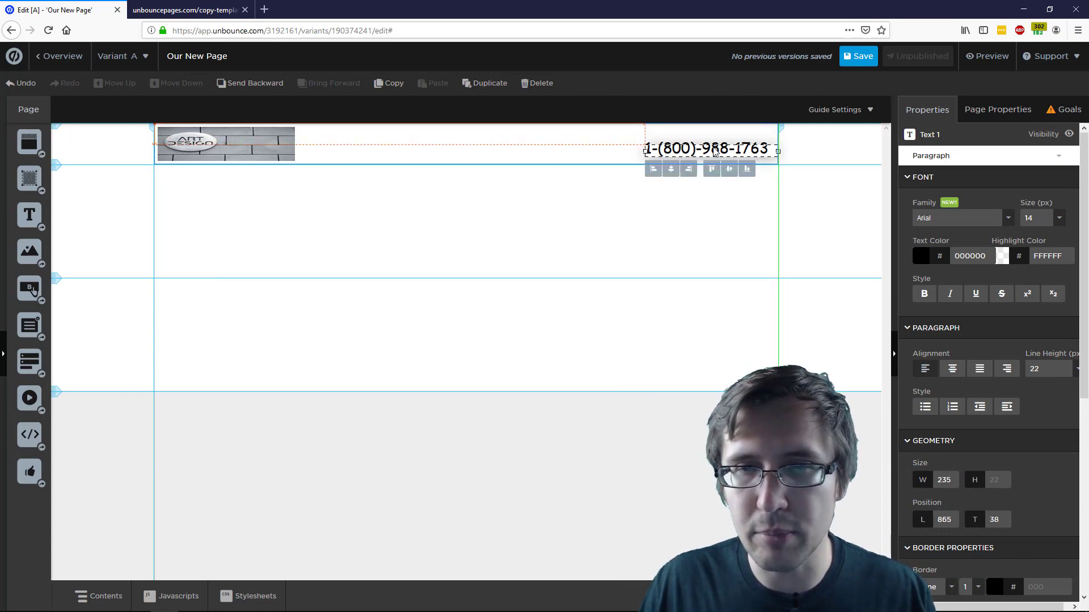
click(719, 256)
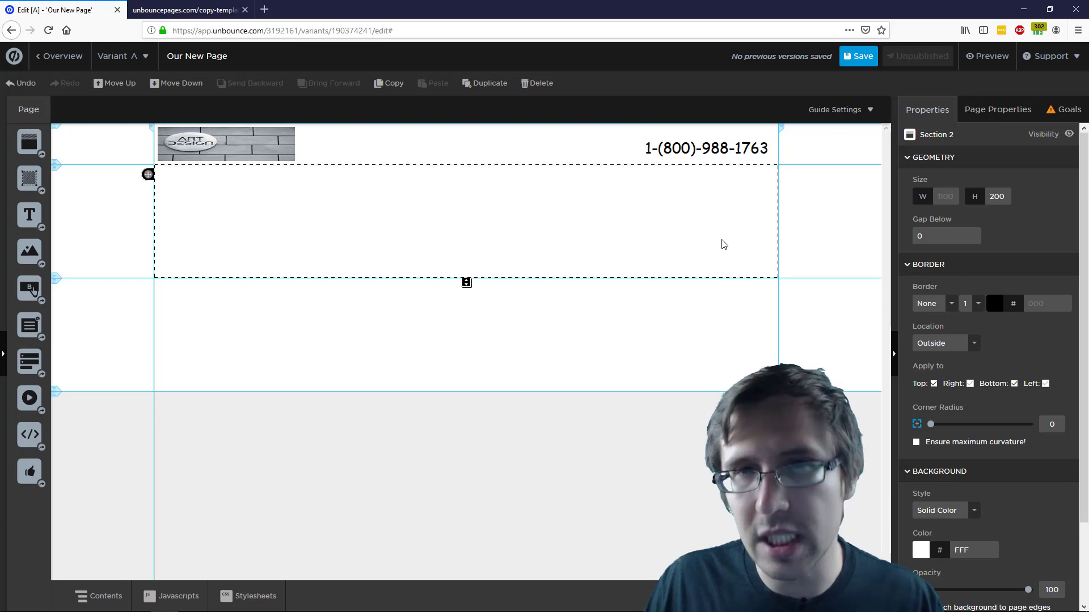
click(714, 157)
drag(713, 157, 772, 148)
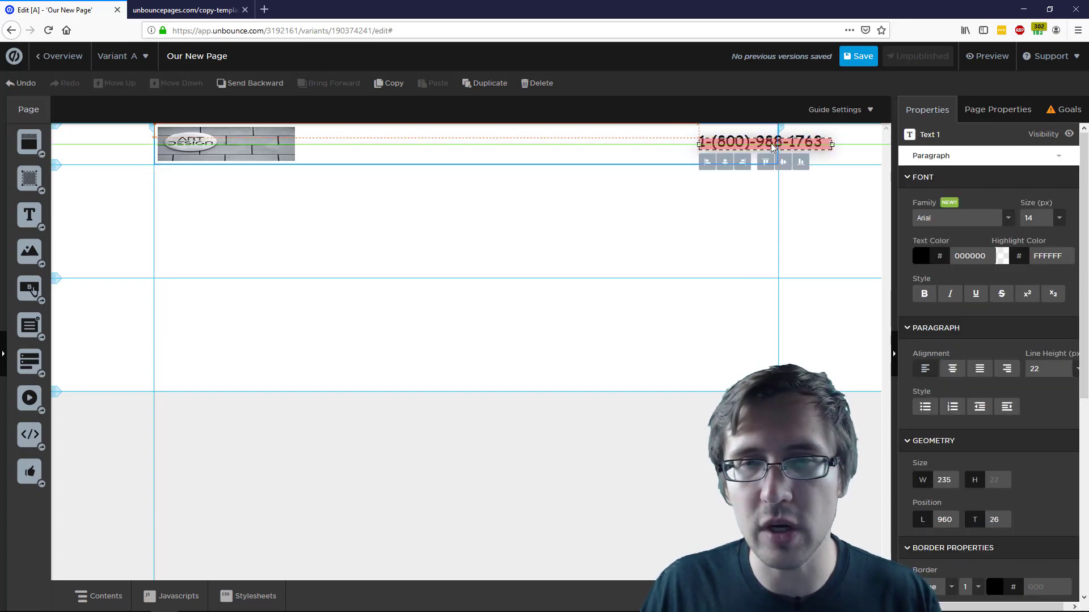
click(707, 235)
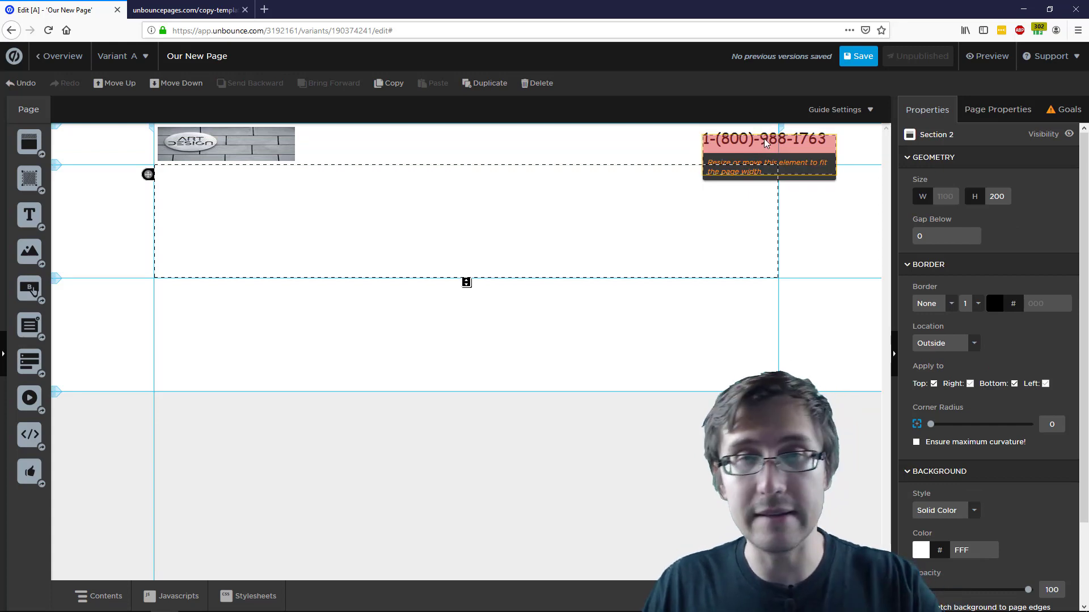
drag(765, 144, 702, 147)
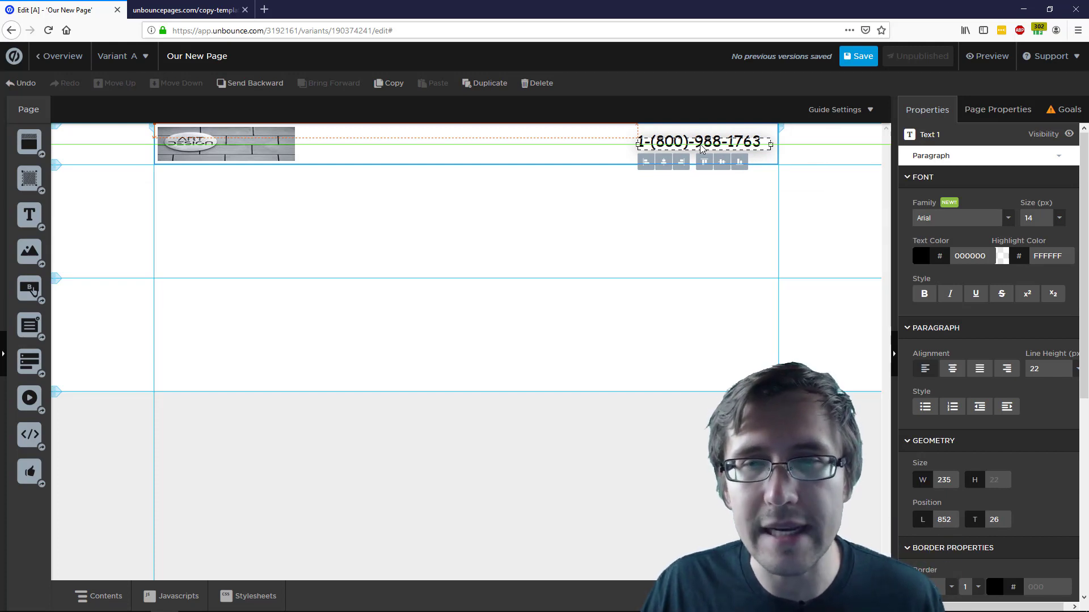
drag(703, 149, 704, 148)
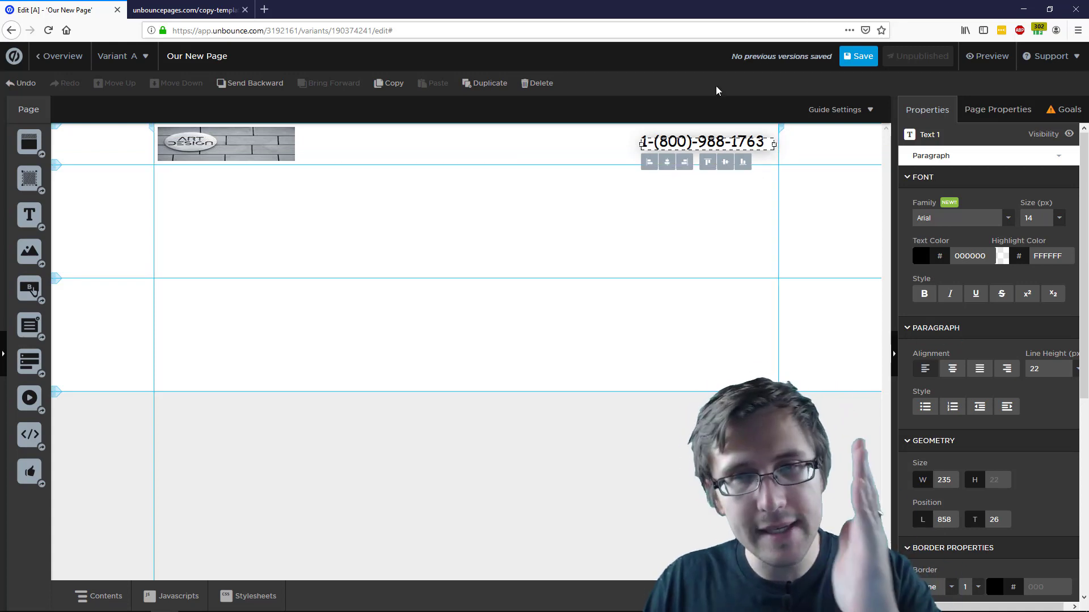
mouse_move(726, 147)
mouse_down()
mouse_move(480, 146)
mouse_move(740, 146)
mouse_move(722, 144)
mouse_up()
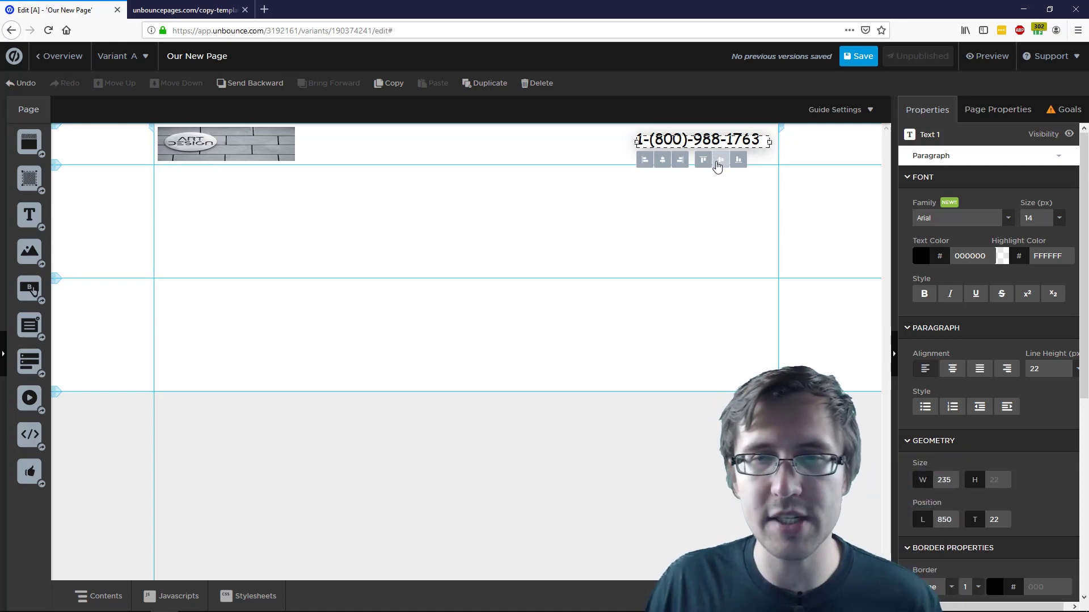
Centre the number vertically and horizontally, then drag it back to the header's right end
click(722, 161)
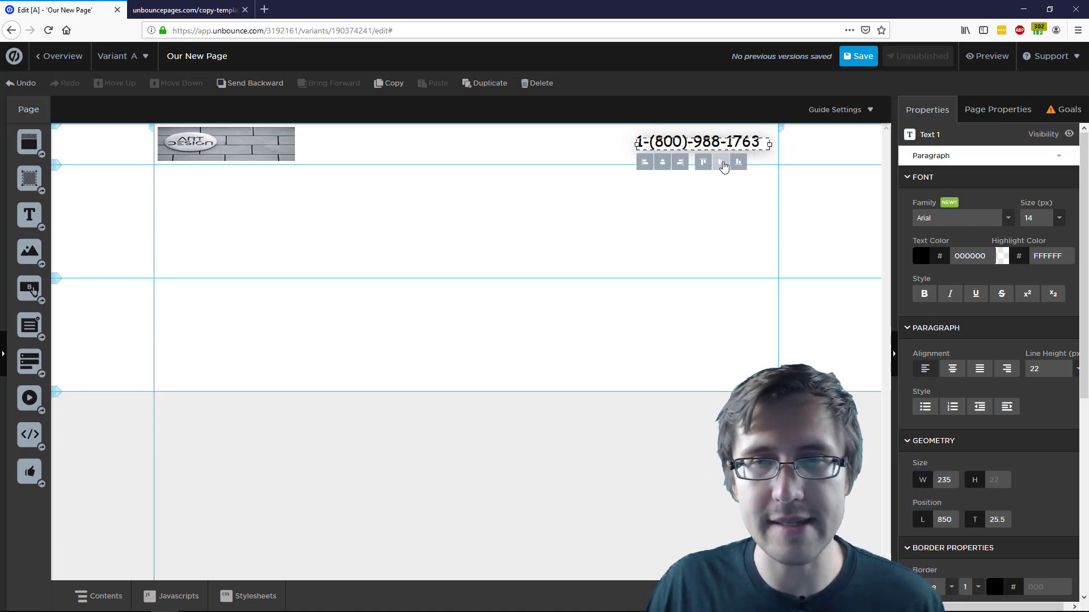
click(663, 162)
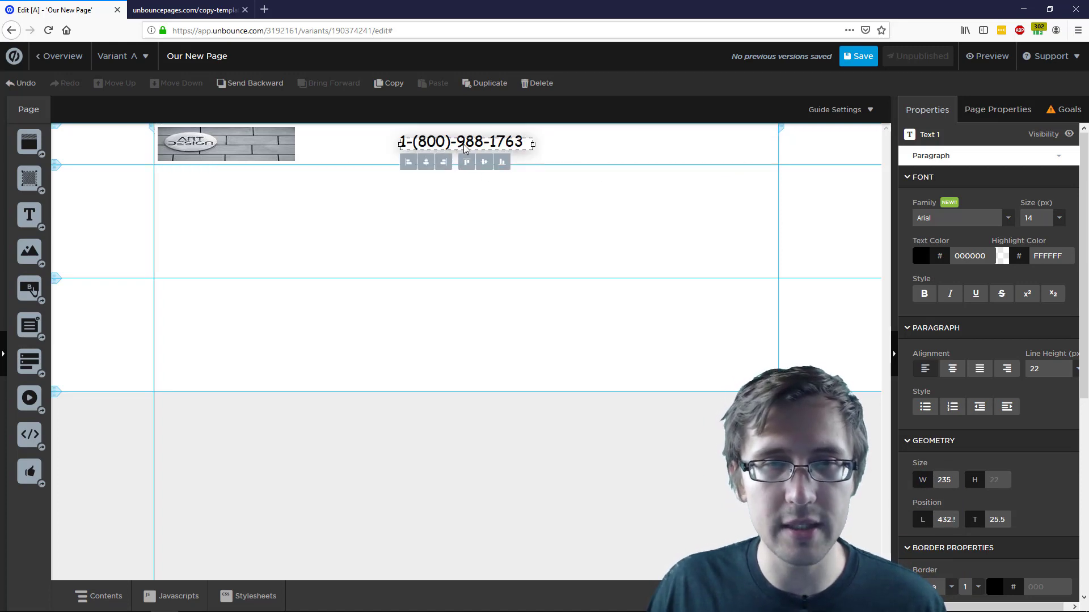
drag(464, 146, 702, 149)
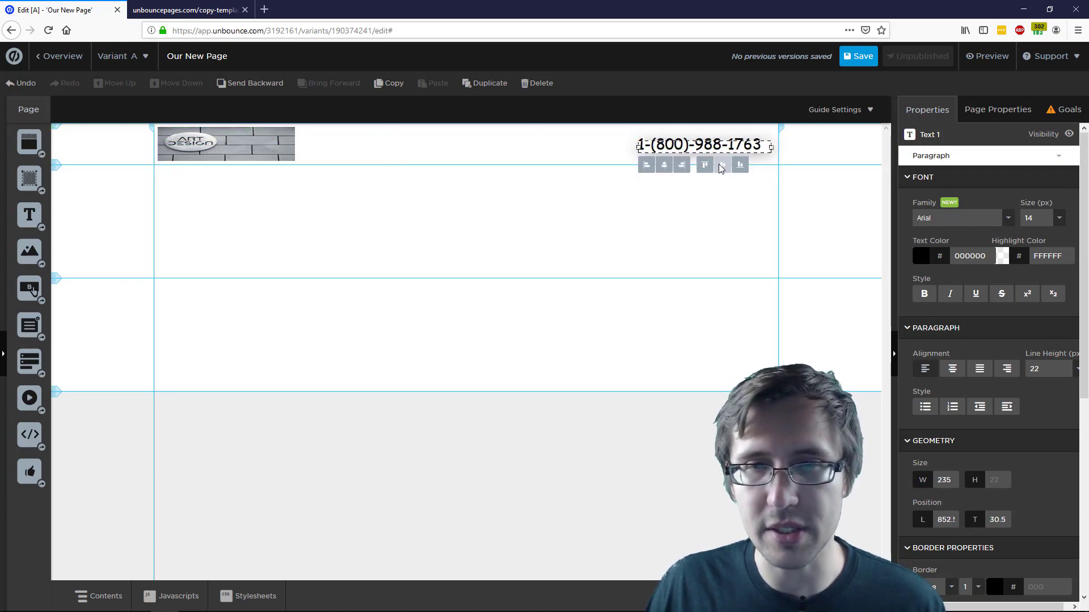
click(799, 248)
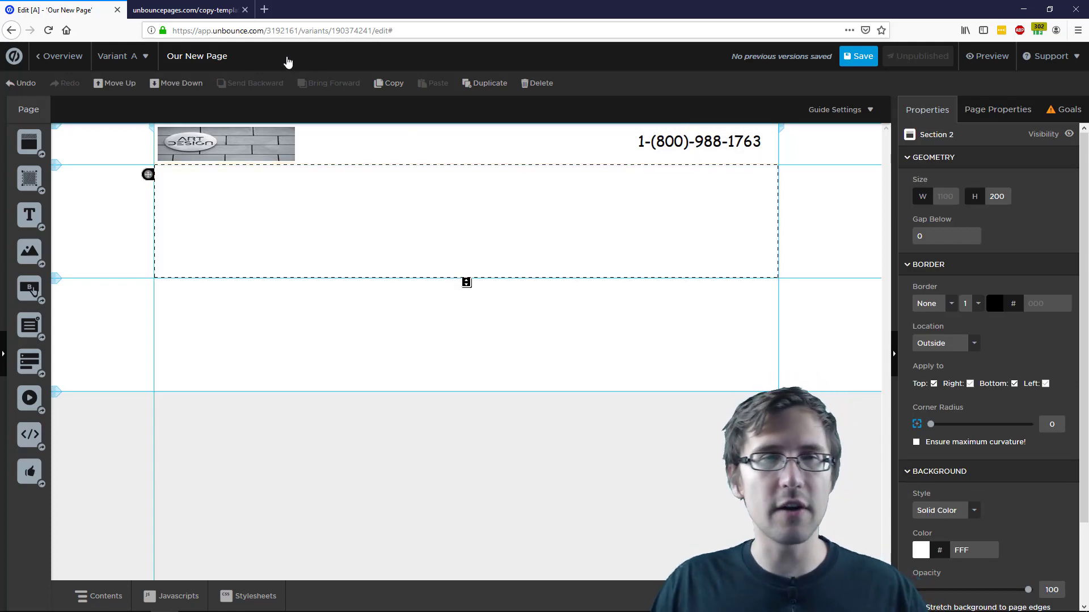
Give the header section a light grey background, checking the Moda template for reference
click(184, 9)
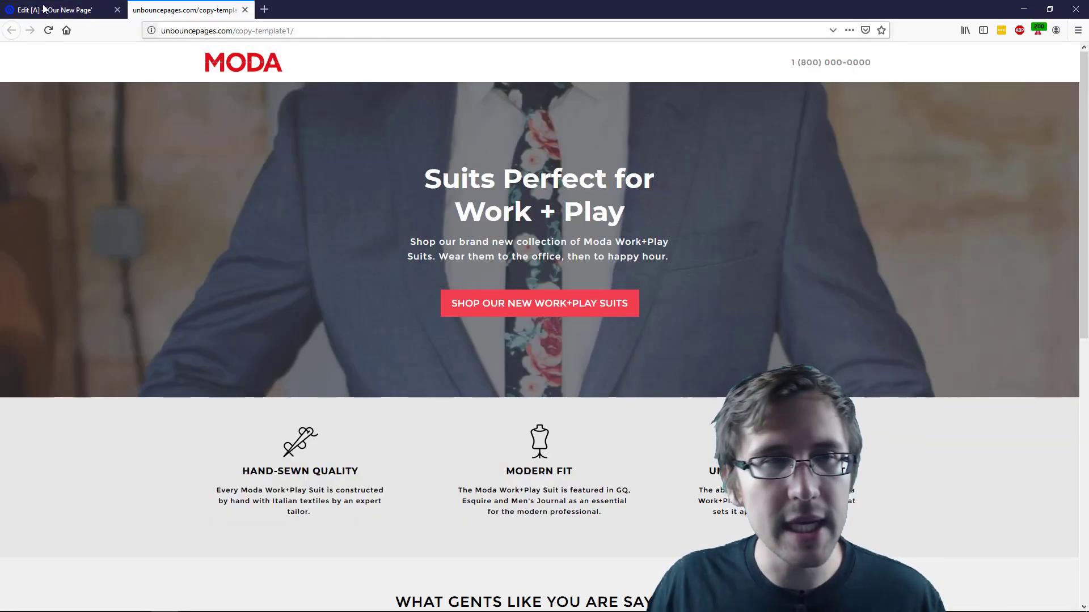
click(113, 8)
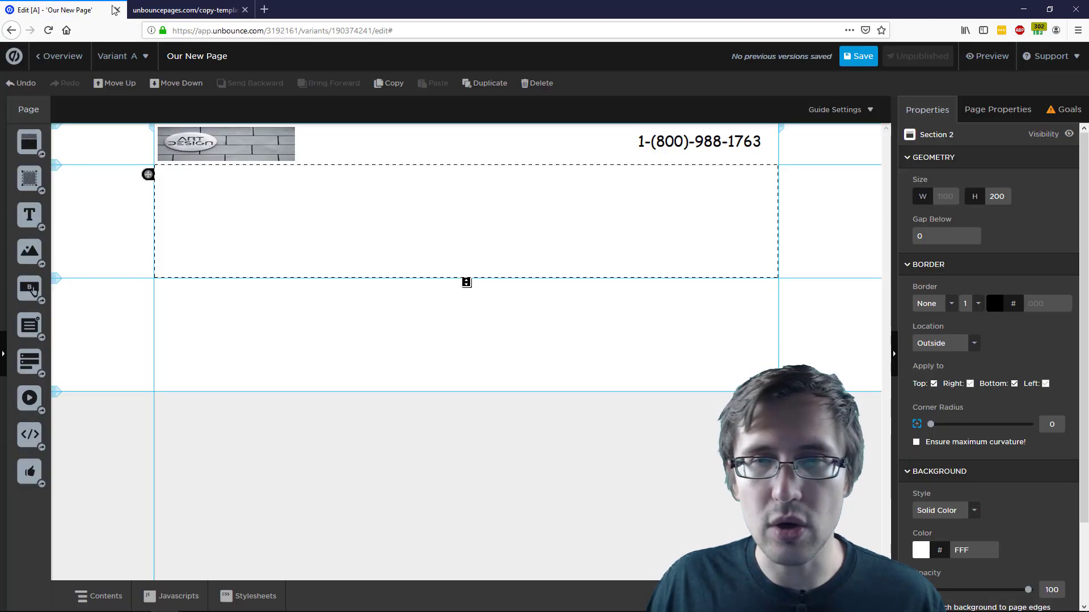
click(777, 132)
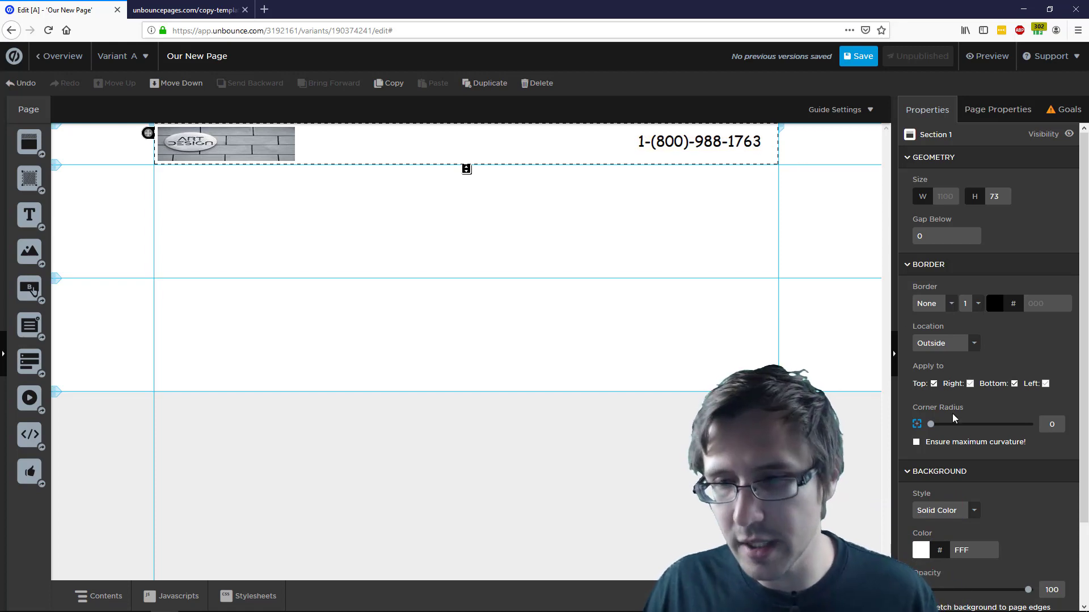
scroll(987, 397, down, 3)
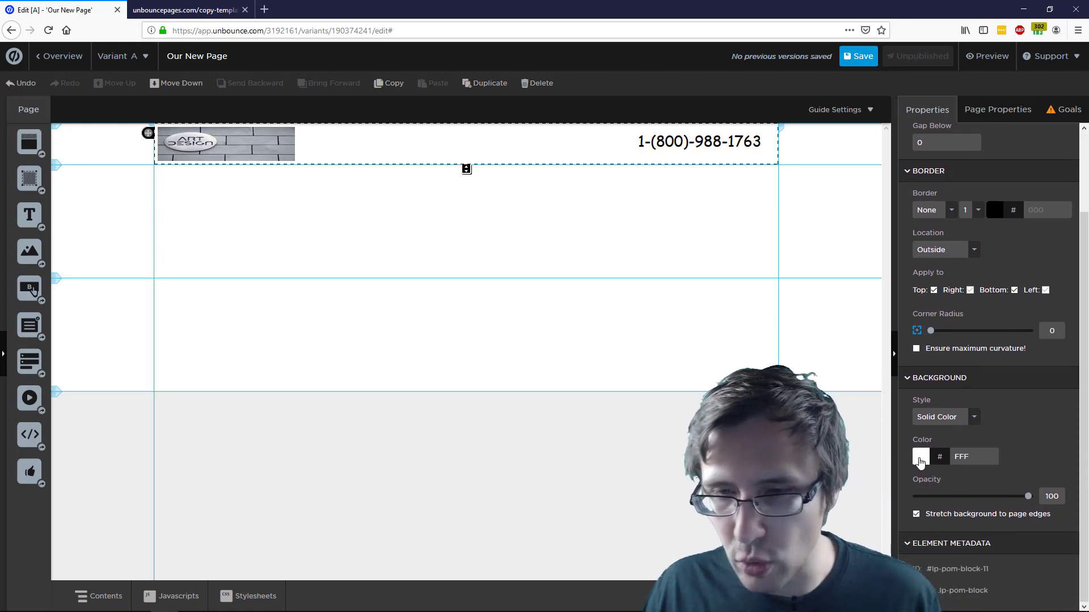
scroll(940, 384, up, 3)
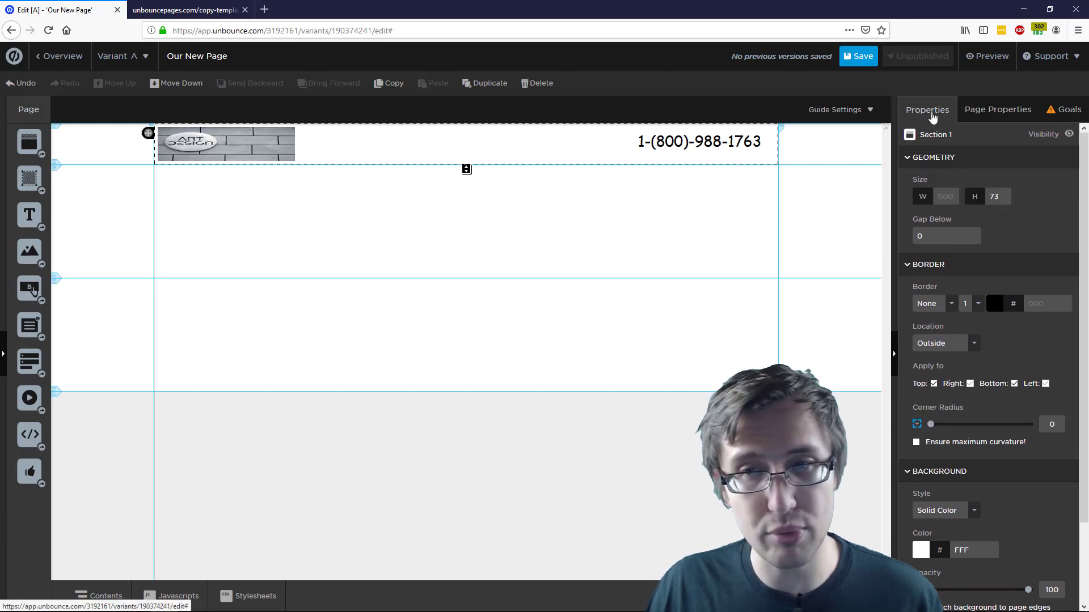
scroll(911, 335, down, 3)
click(920, 457)
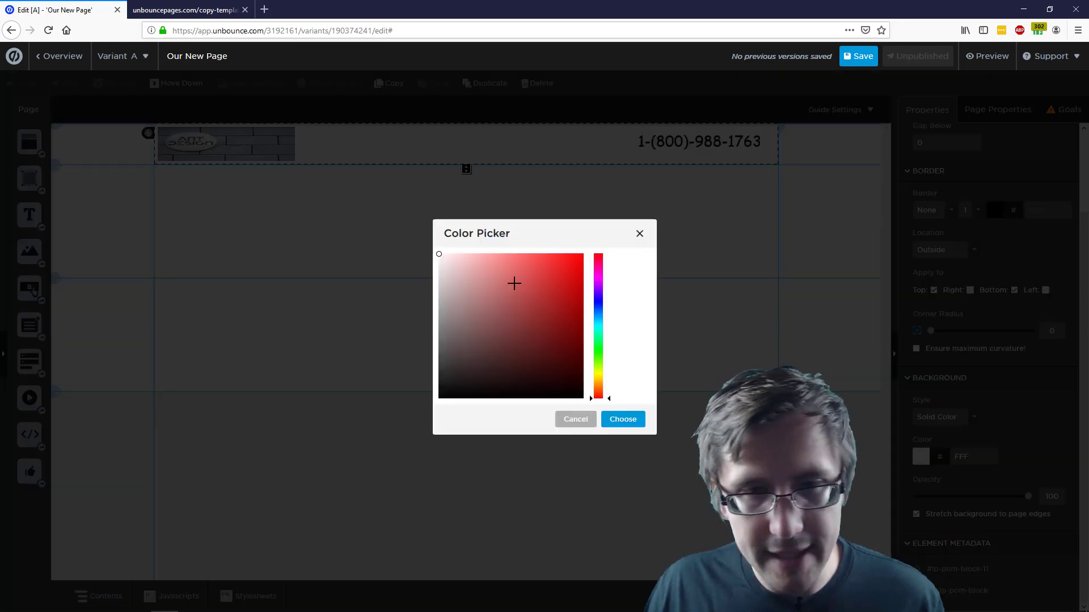
click(438, 271)
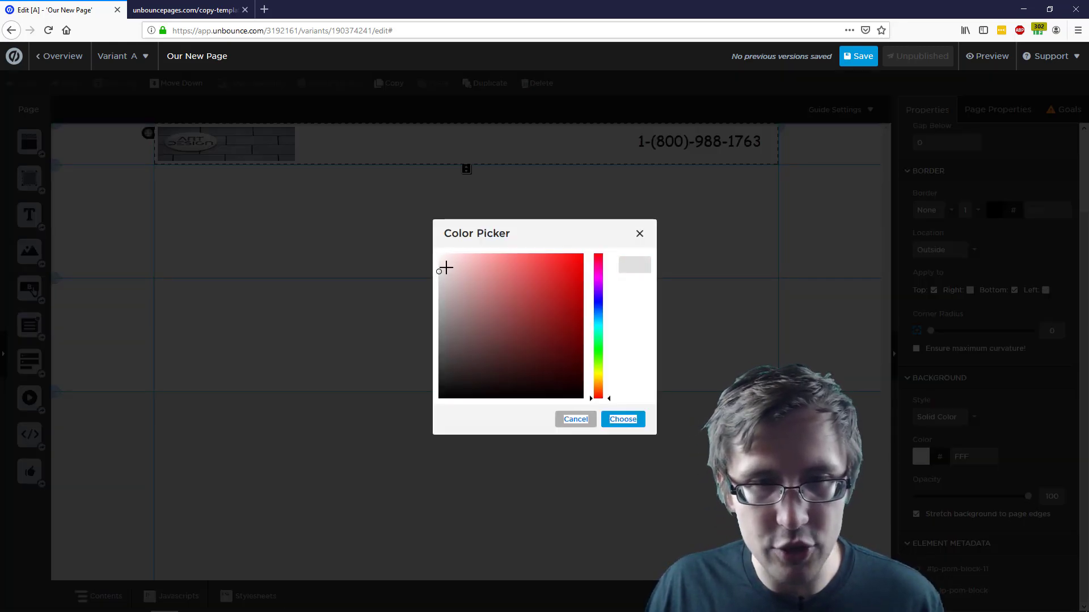
click(622, 419)
click(811, 275)
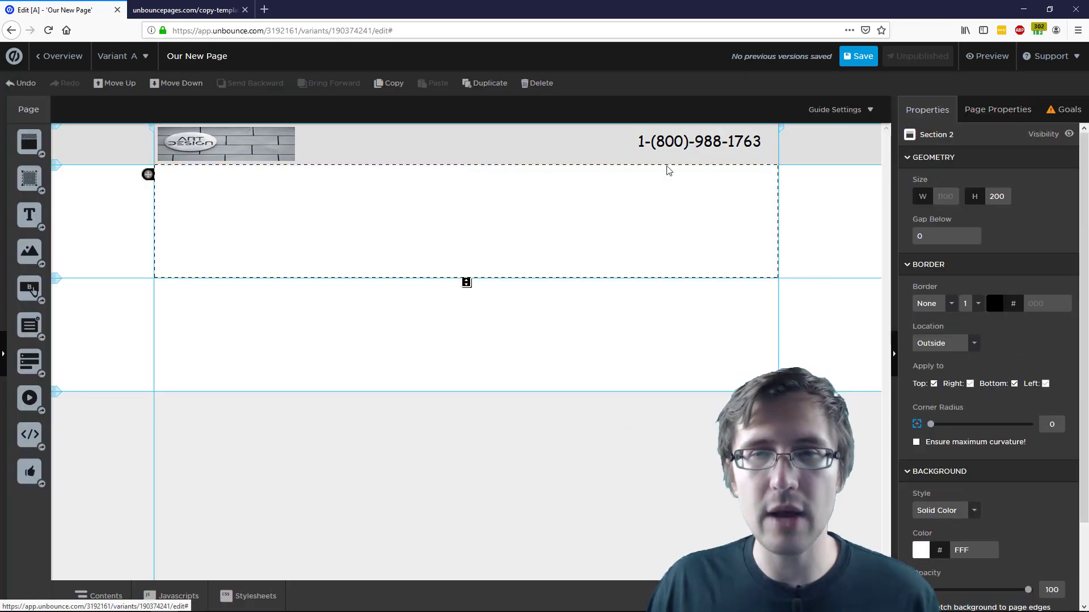
Try stretching the header background to the page edges, then reselect the header section
click(187, 10)
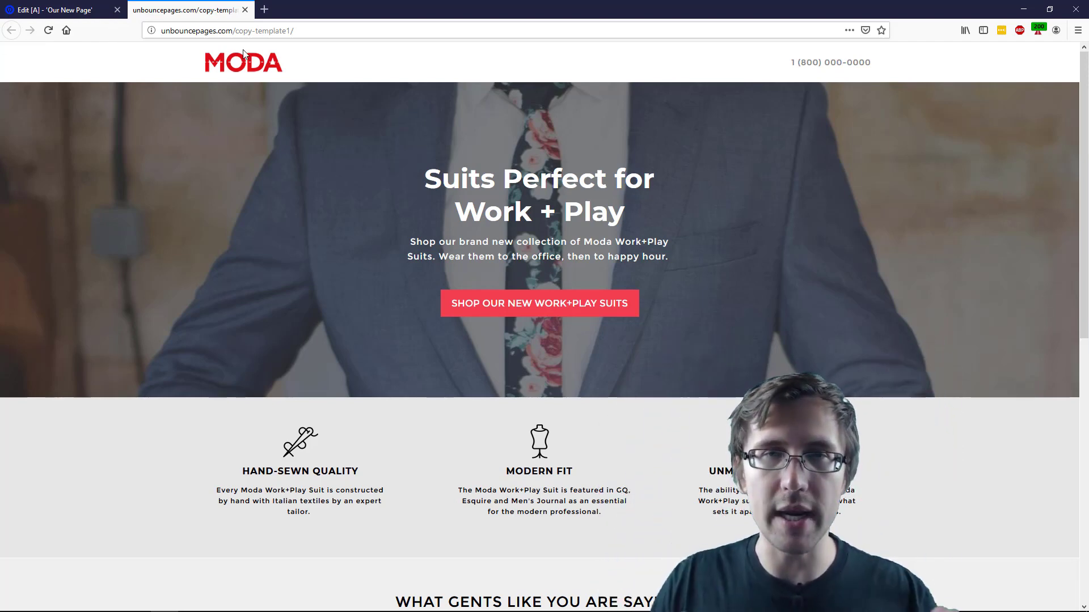
click(91, 8)
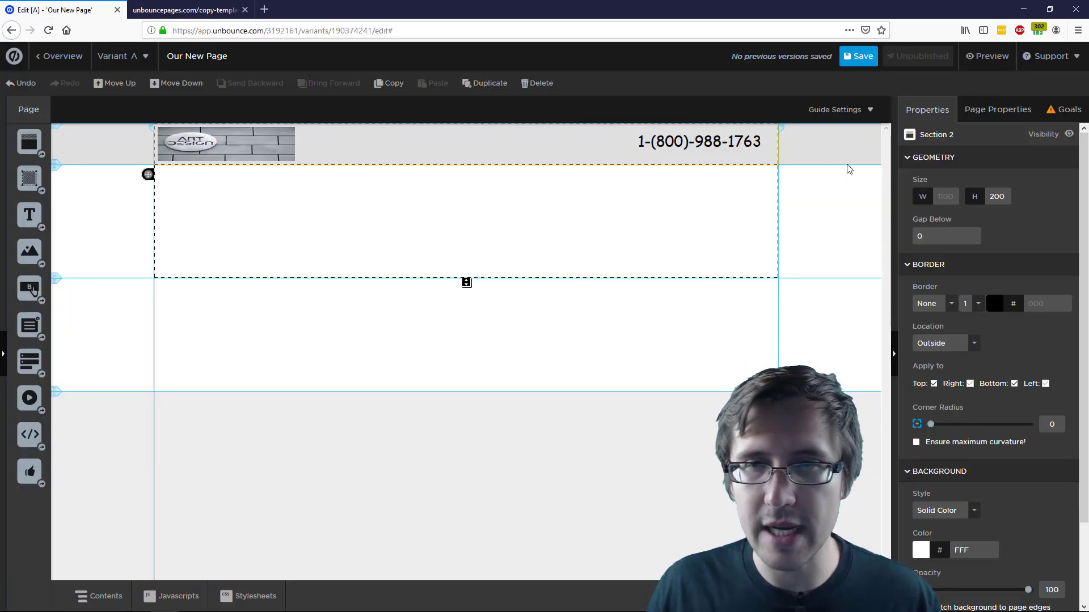
click(764, 145)
click(745, 131)
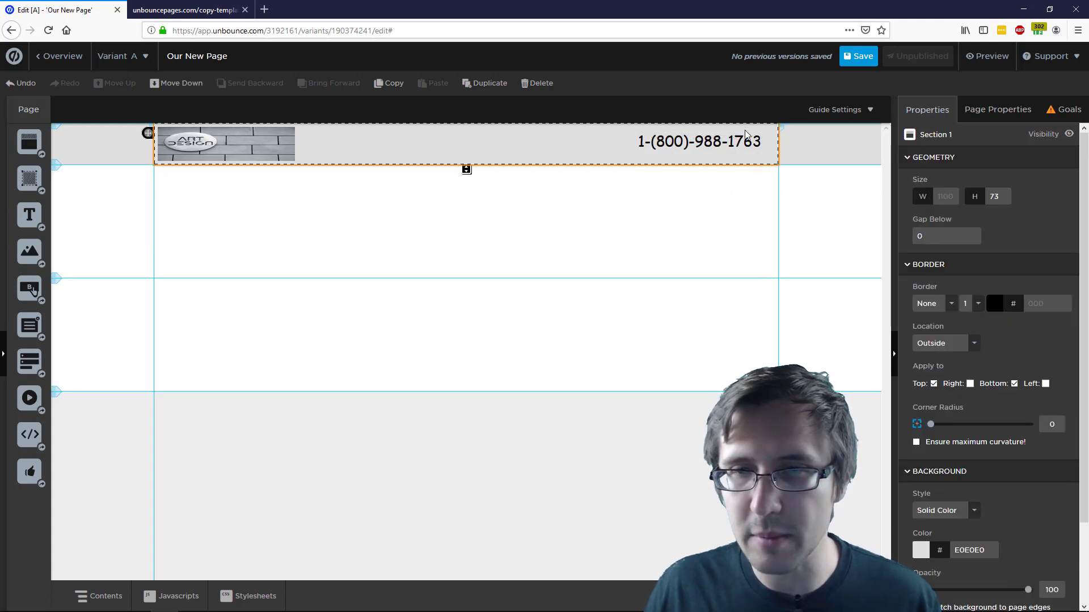
scroll(933, 513, down, 2)
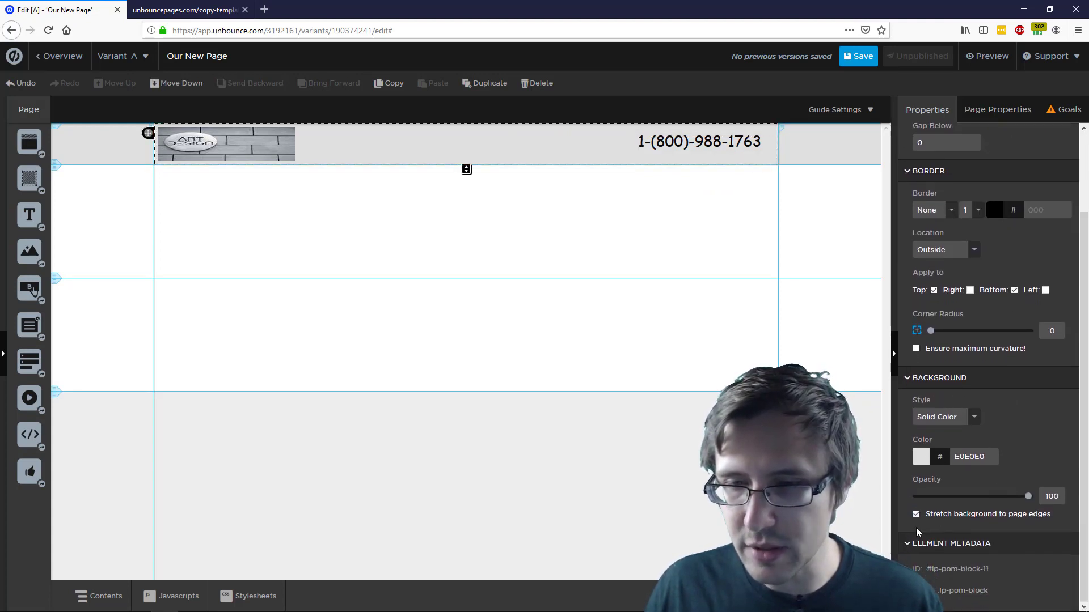
click(915, 514)
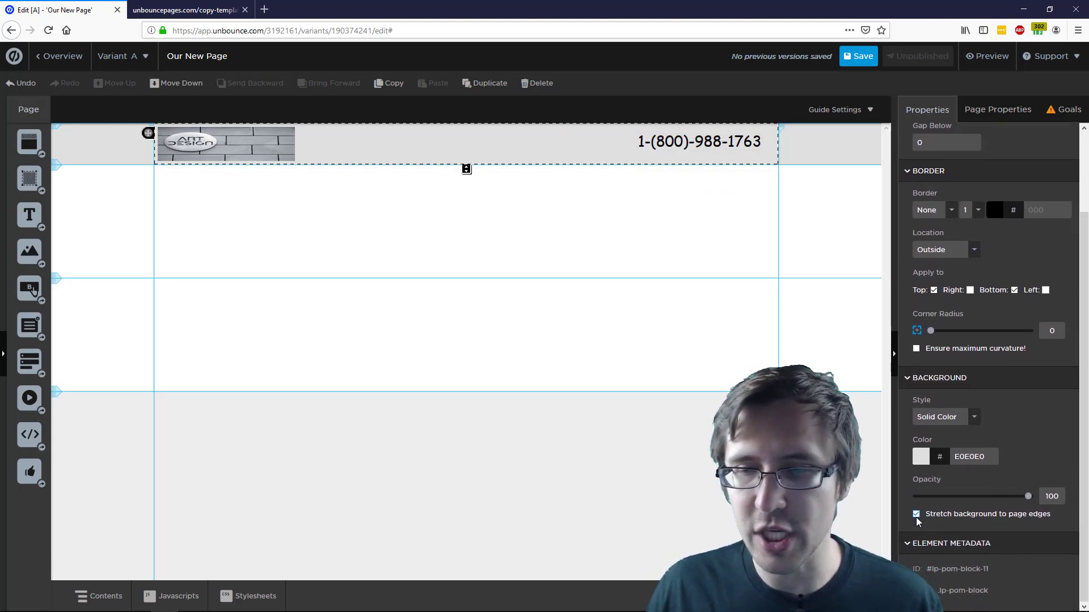
click(916, 514)
click(791, 171)
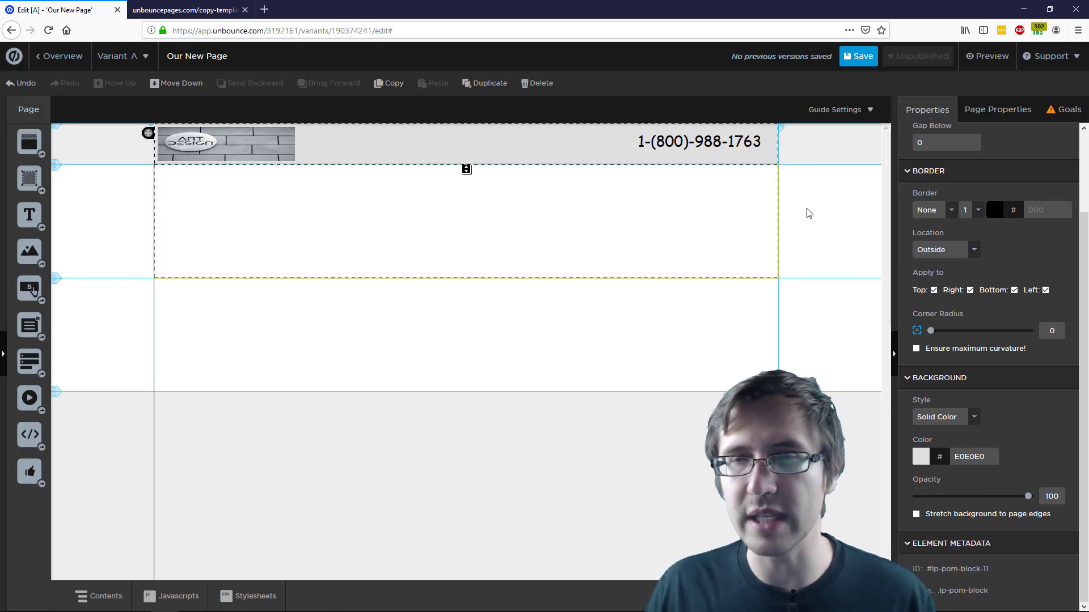
click(777, 195)
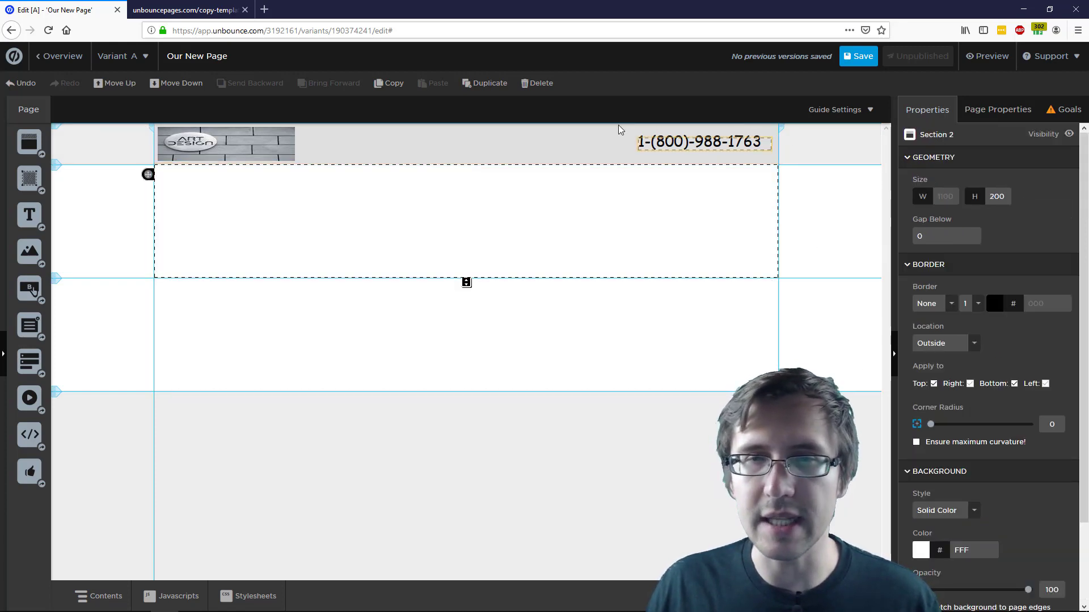
click(774, 144)
Set the whole page's background colour to white
click(981, 114)
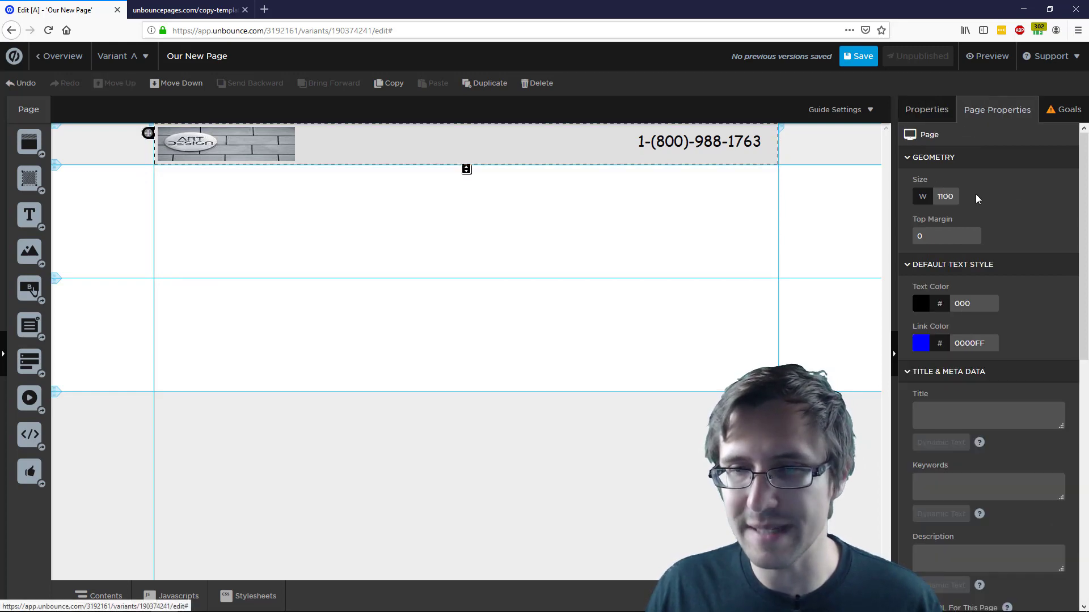
scroll(1014, 372, down, 7)
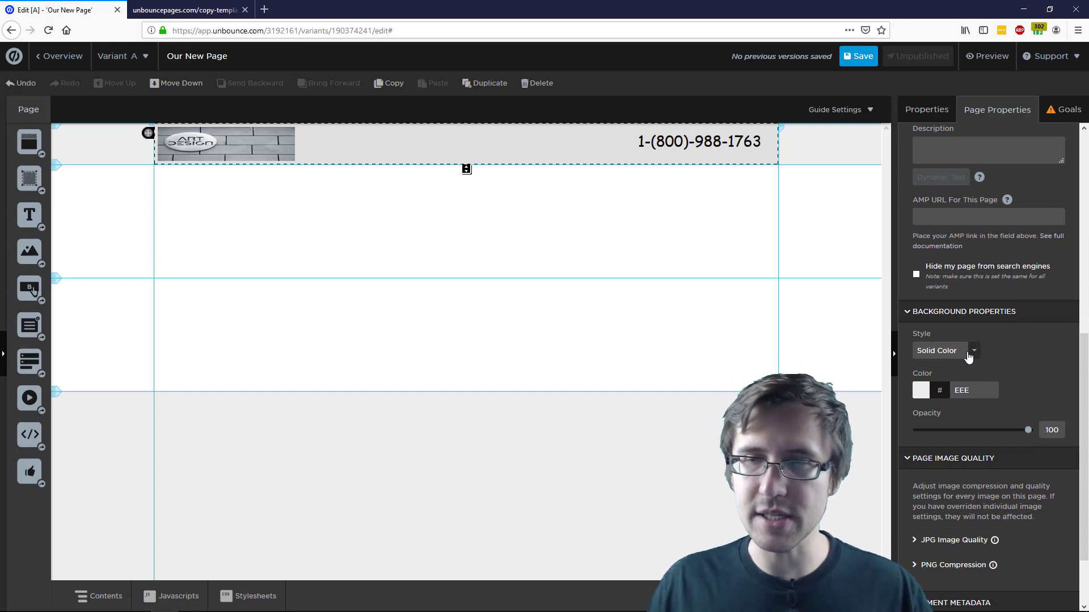
scroll(969, 401, up, 2)
scroll(969, 401, up, 1)
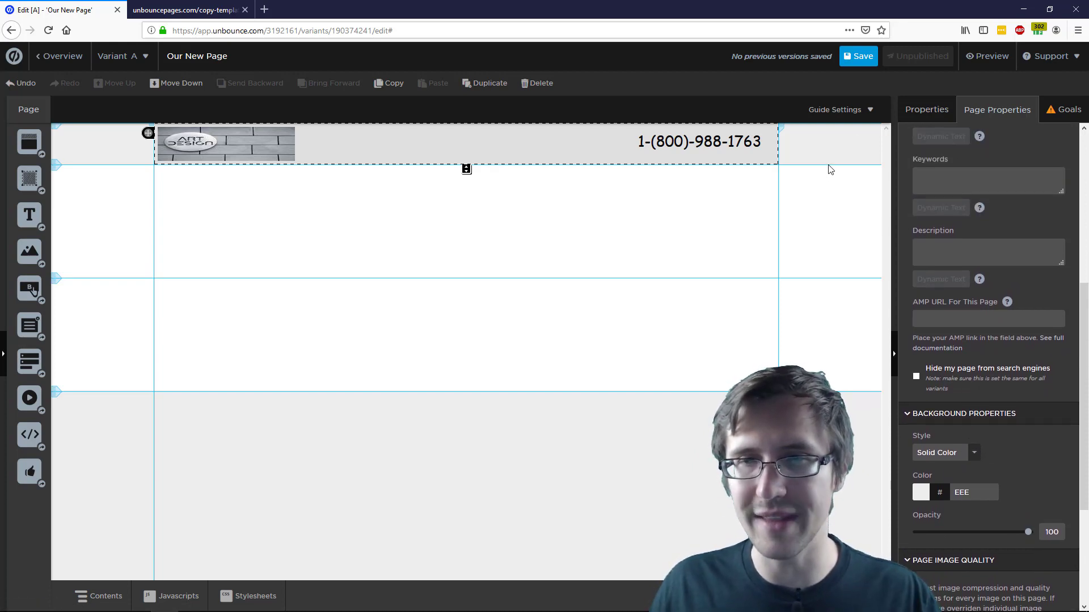
click(921, 493)
drag(478, 287, 377, 237)
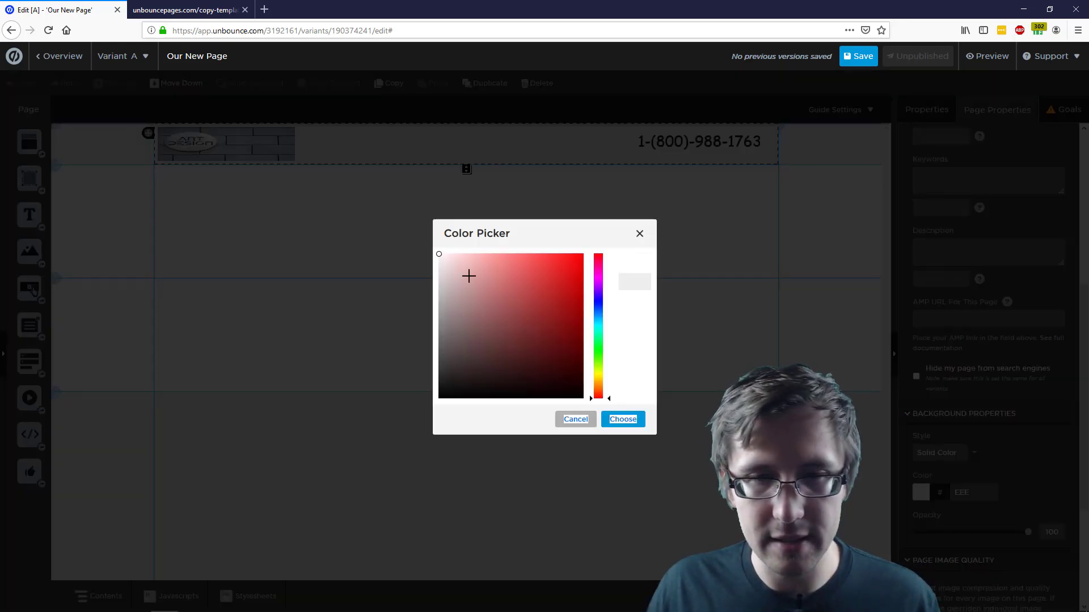
click(618, 420)
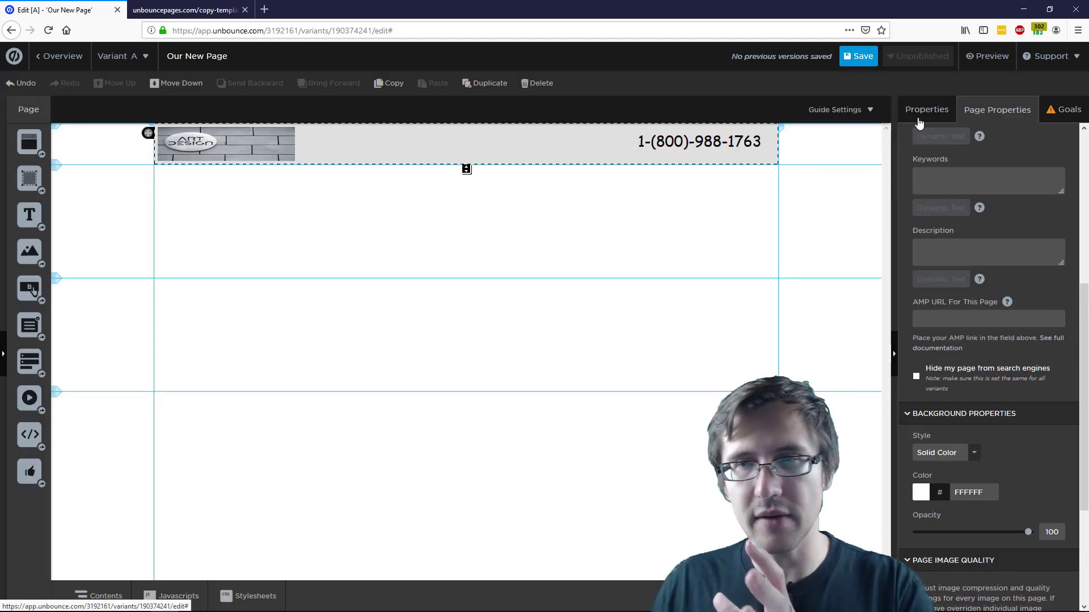
Stretch the header section's background to the page edges
click(925, 113)
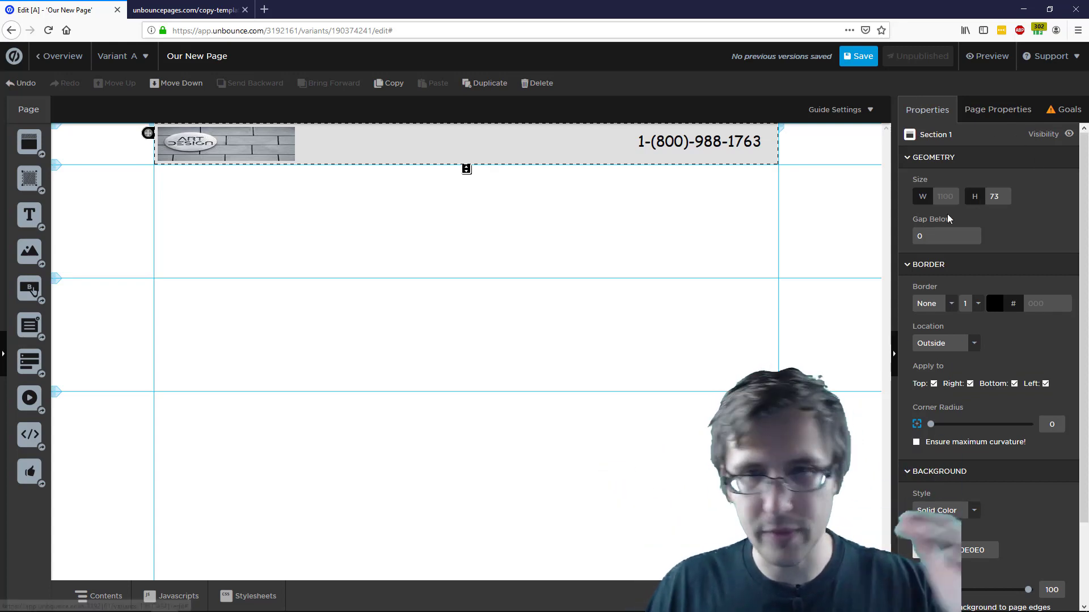
scroll(919, 510, down, 2)
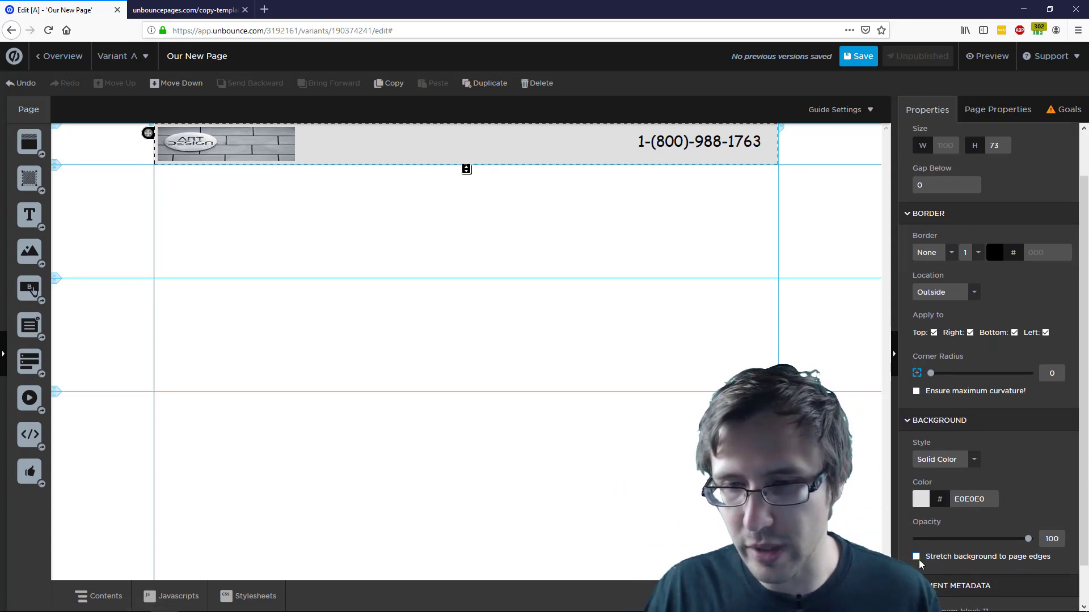
click(915, 557)
click(559, 199)
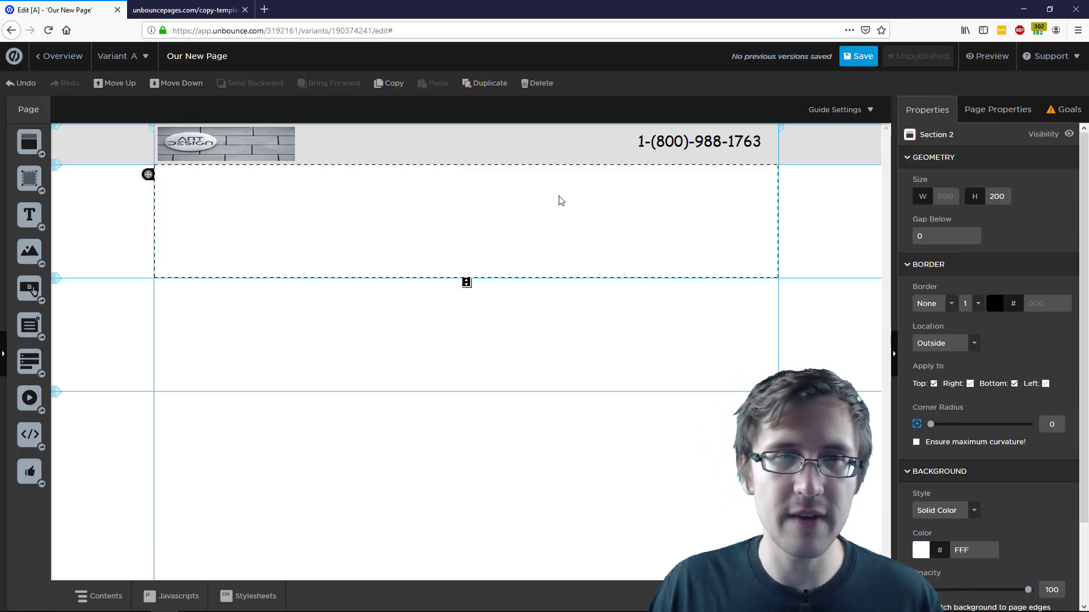
Lighten the header background to F5F5F5 and bring up the Moda template
click(204, 3)
click(59, 4)
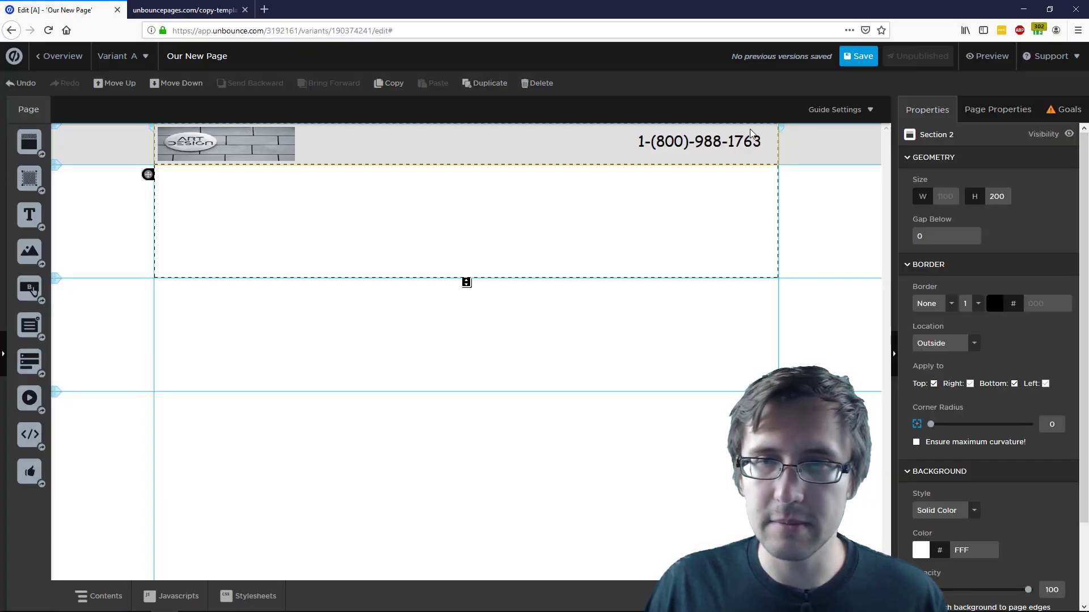
click(768, 155)
click(921, 550)
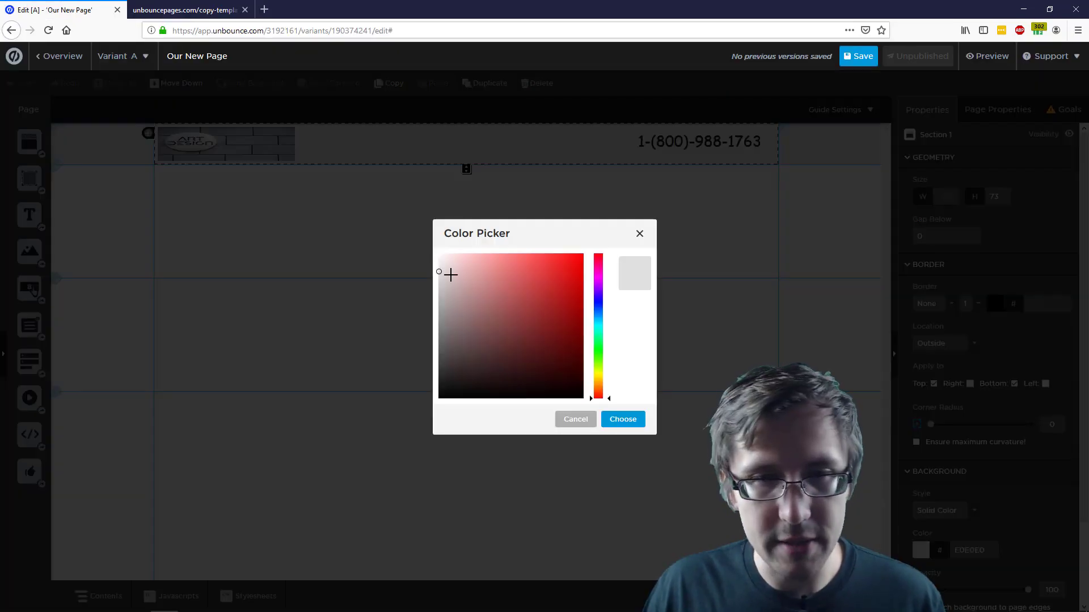
click(623, 419)
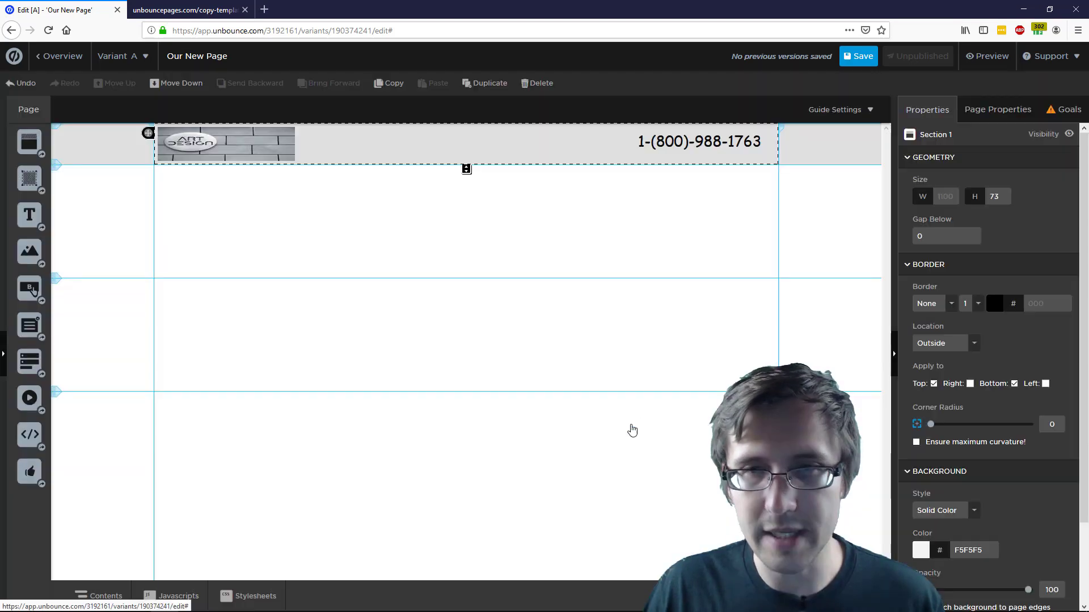
click(187, 10)
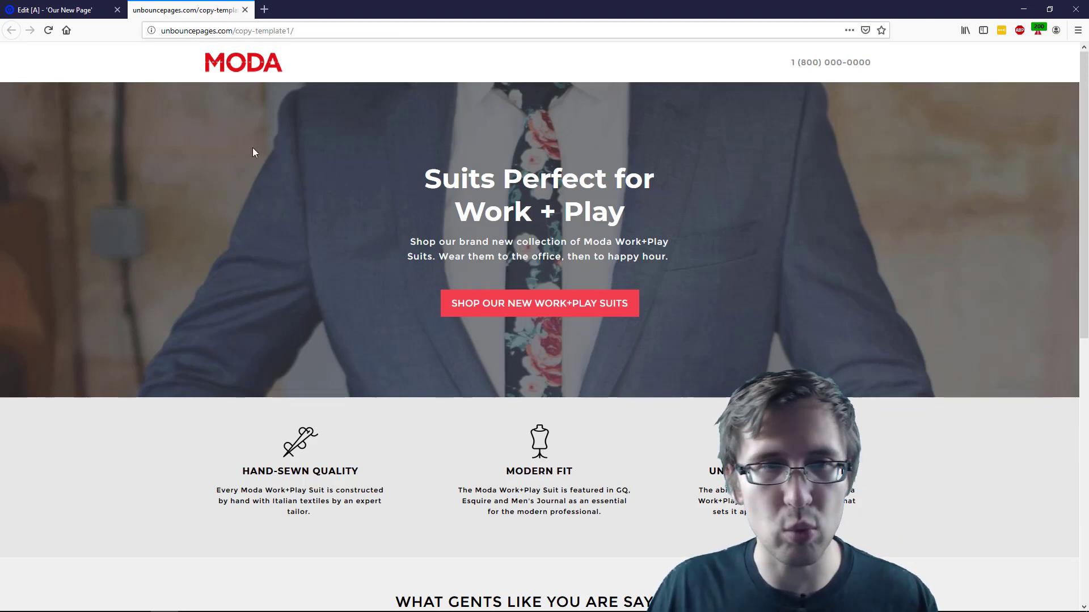
Drag the main section's bottom edge down until it is 772 px tall
click(63, 9)
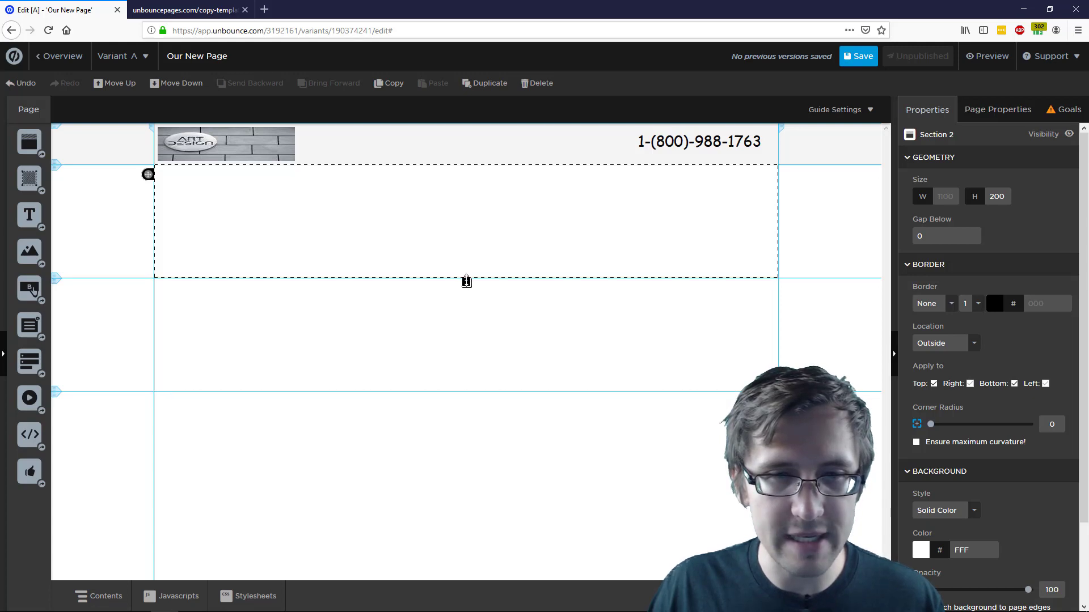
drag(466, 283, 468, 311)
drag(477, 370, 466, 558)
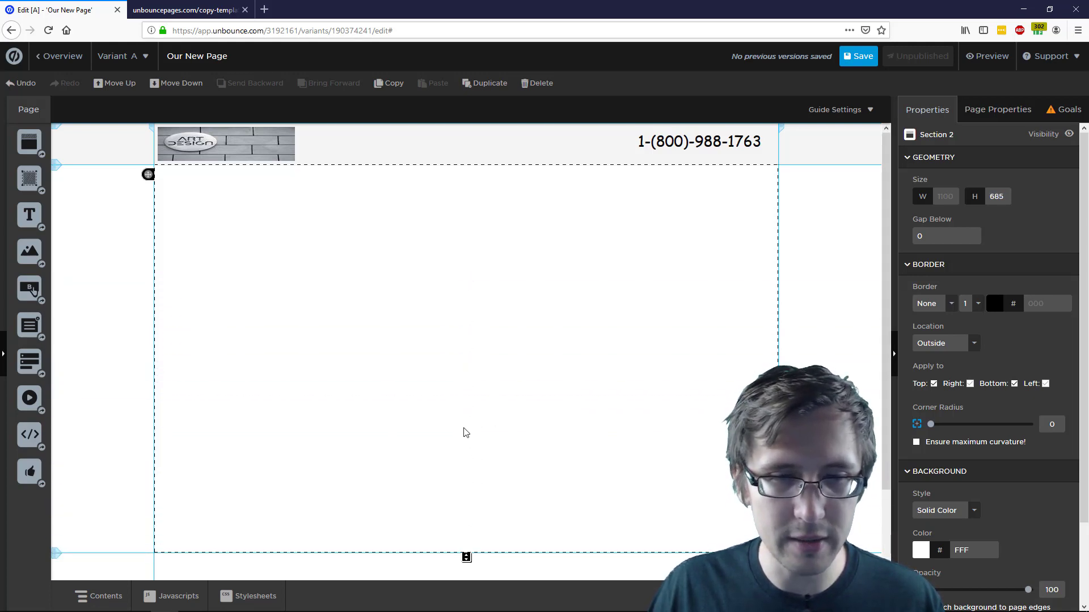
scroll(464, 434, down, 1)
drag(467, 503, 467, 553)
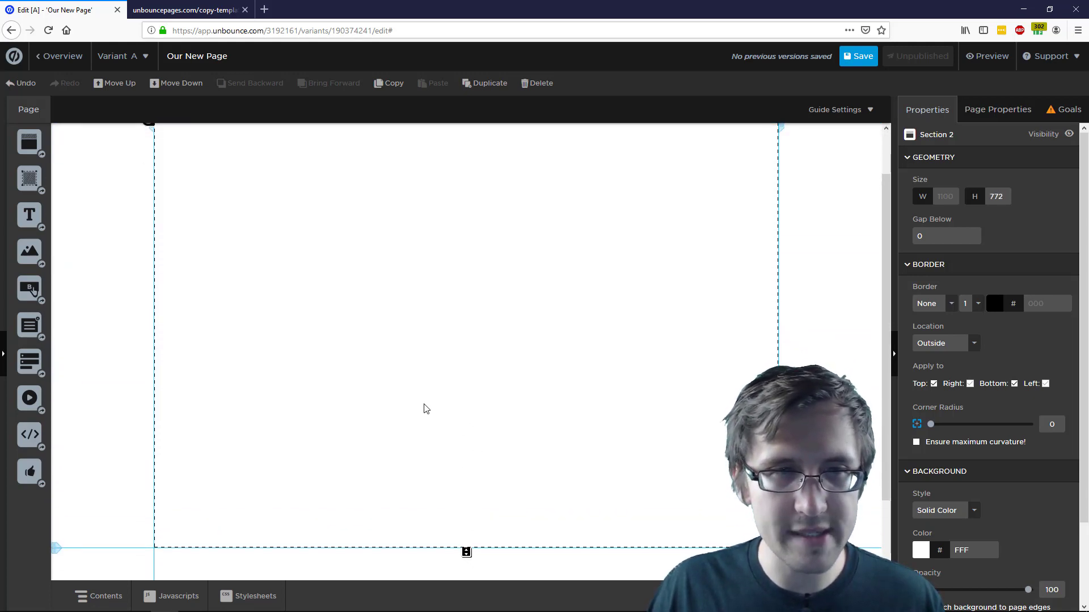
scroll(77, 273, up, 1)
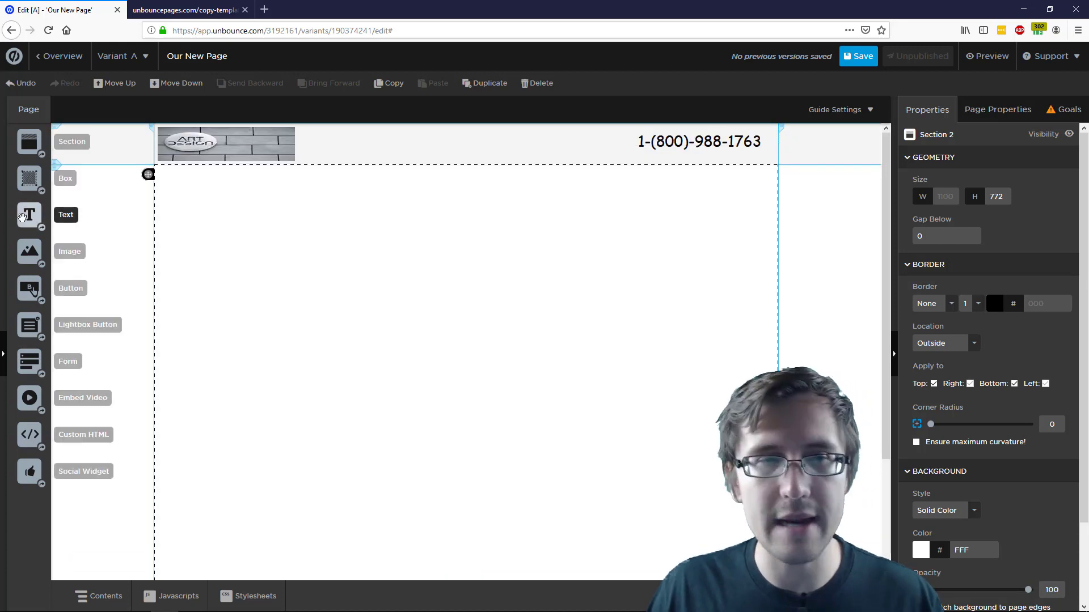
Add a text box to the main section reading 'Get Your Free 30 Day Keto Diet Plan'
drag(62, 219, 475, 321)
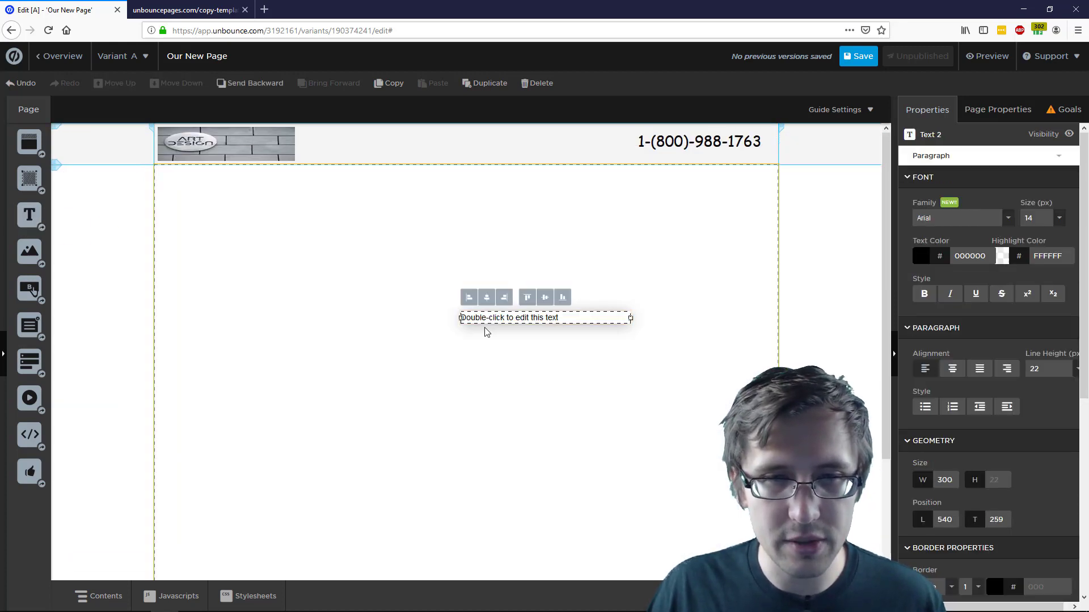
double_click(508, 318)
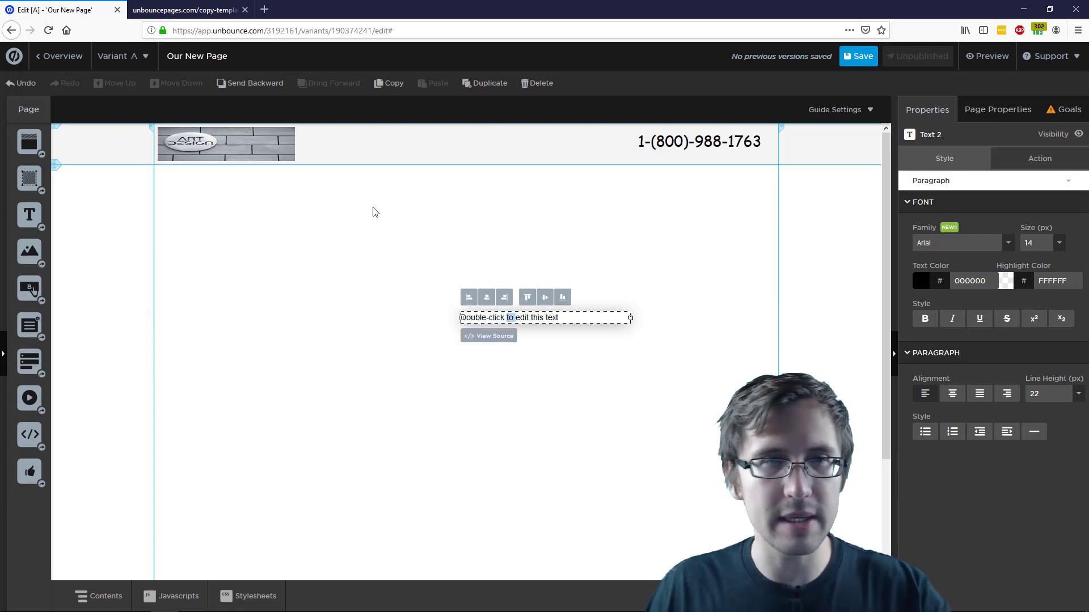
click(178, 10)
click(65, 7)
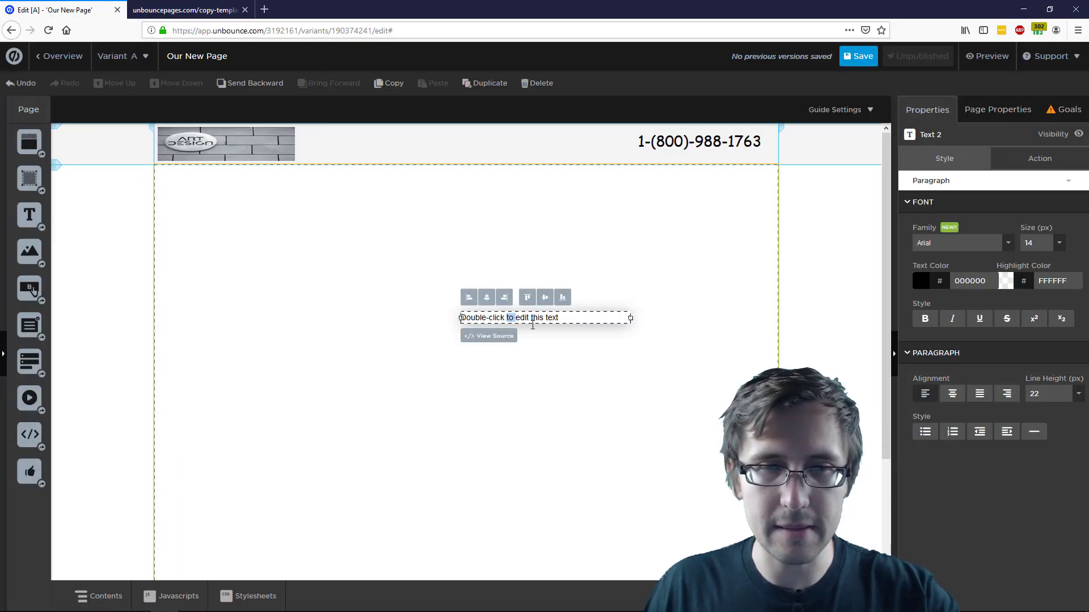
click(534, 331)
triple_click(523, 321)
text(G)
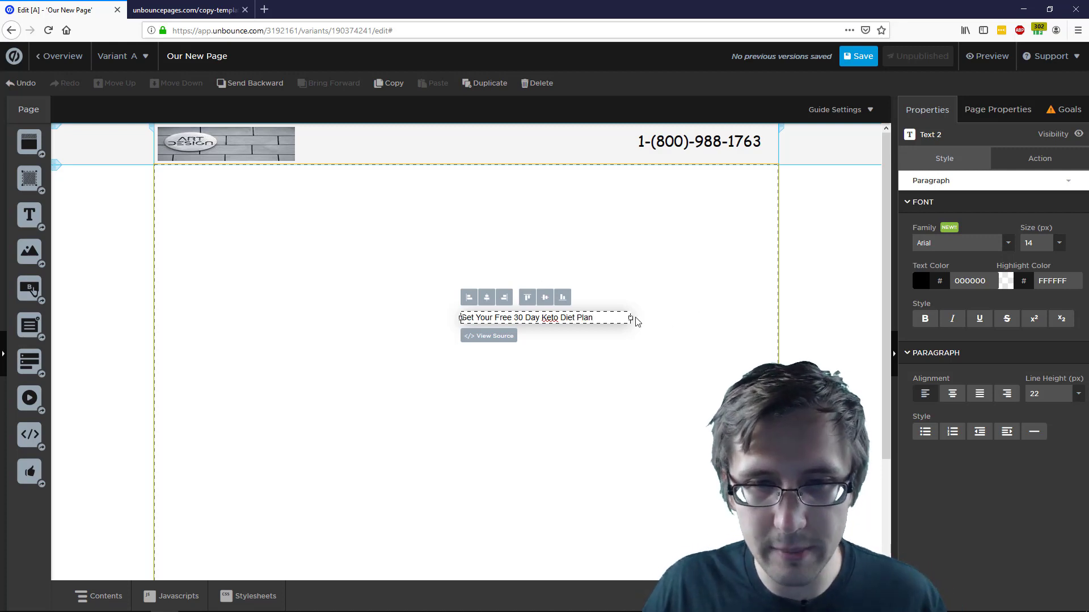
drag(593, 318, 584, 307)
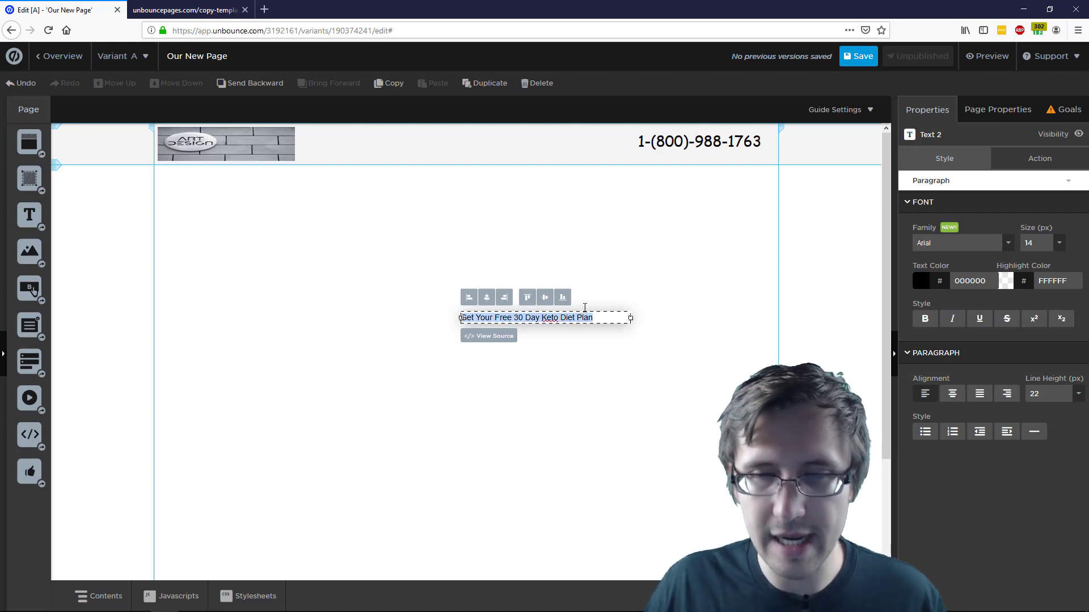
Set the headline to 36 px size, 38 px line height and centre alignment
click(1058, 243)
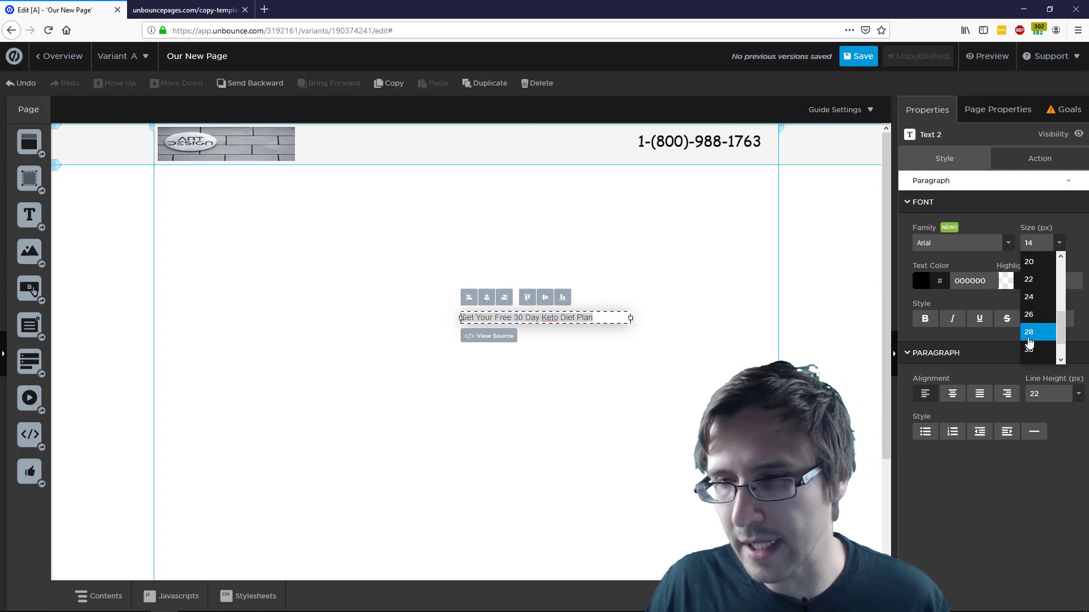
scroll(1029, 341, down, 1)
click(1028, 343)
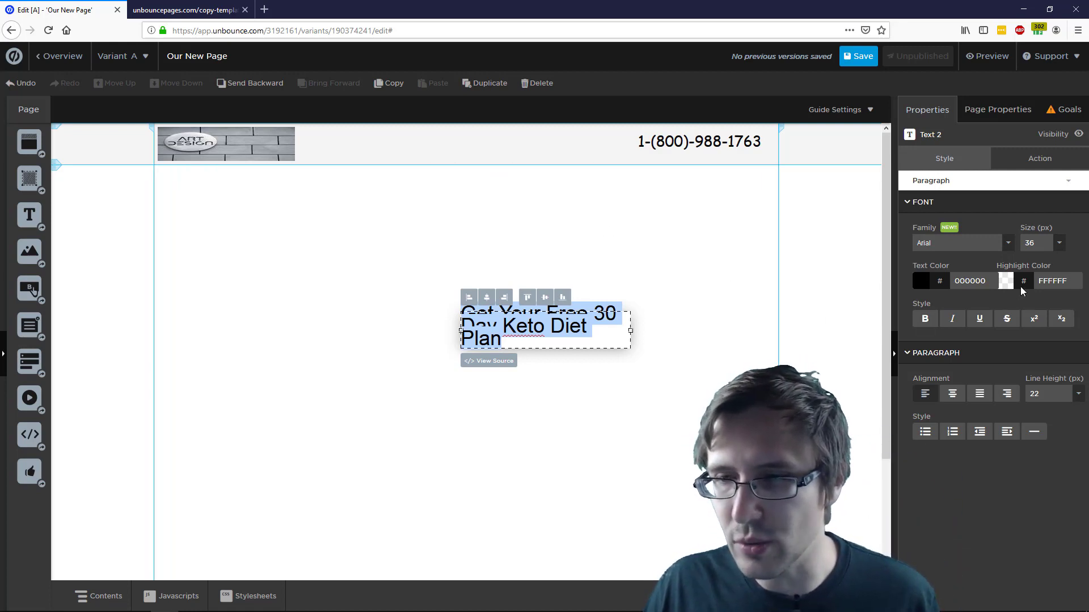
click(1053, 398)
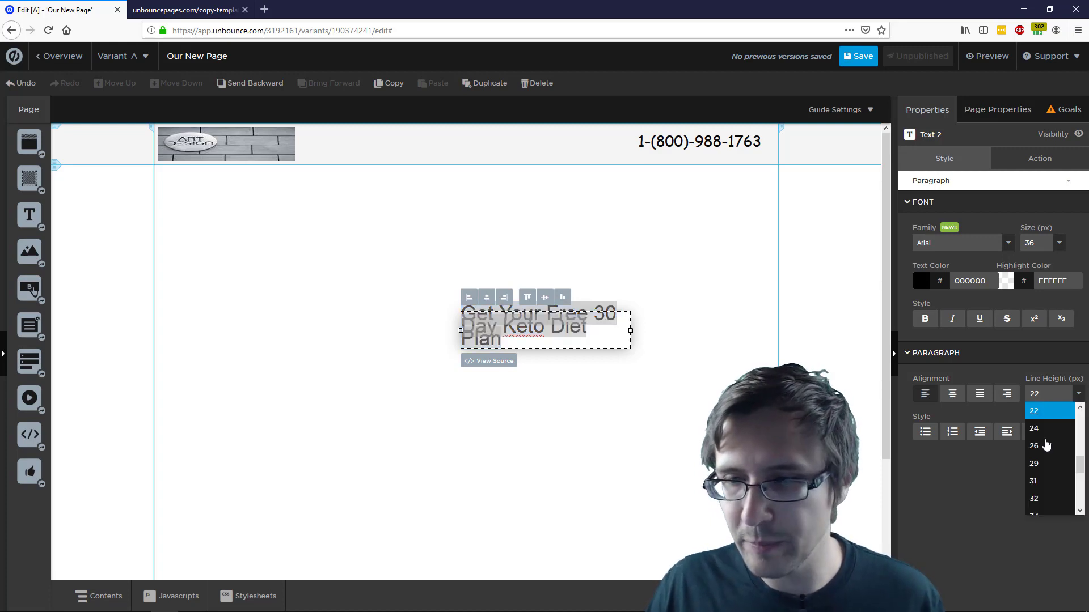
click(1044, 470)
click(1049, 399)
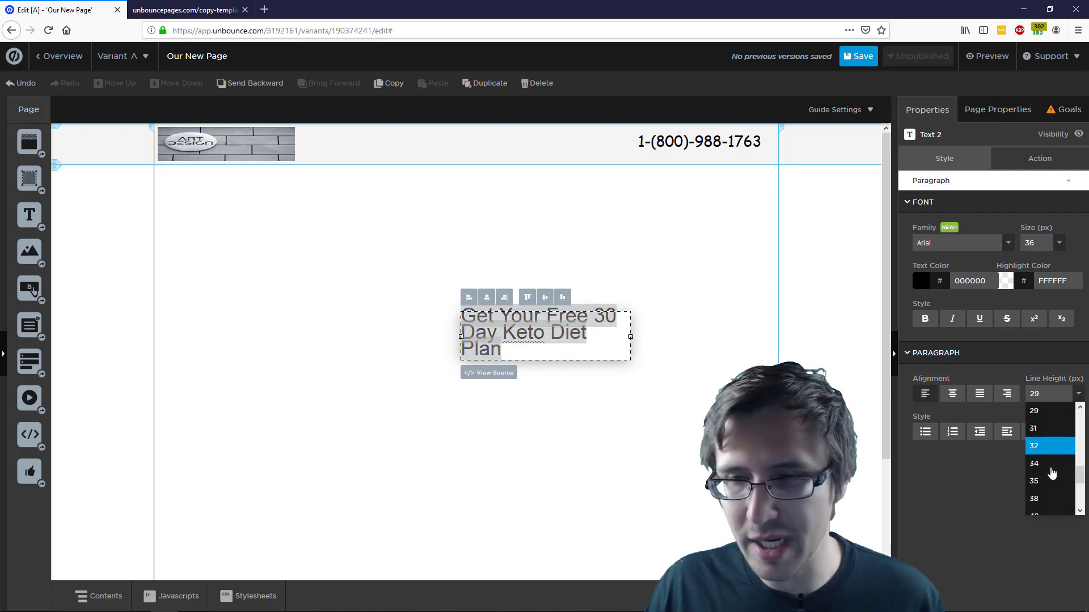
scroll(1046, 454, down, 1)
click(1046, 451)
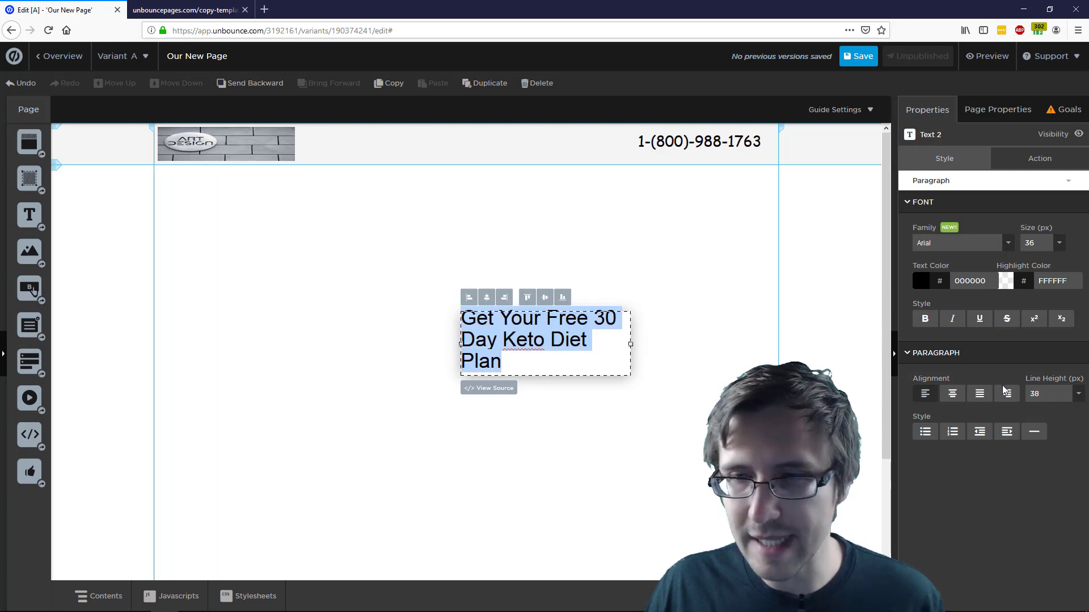
click(953, 393)
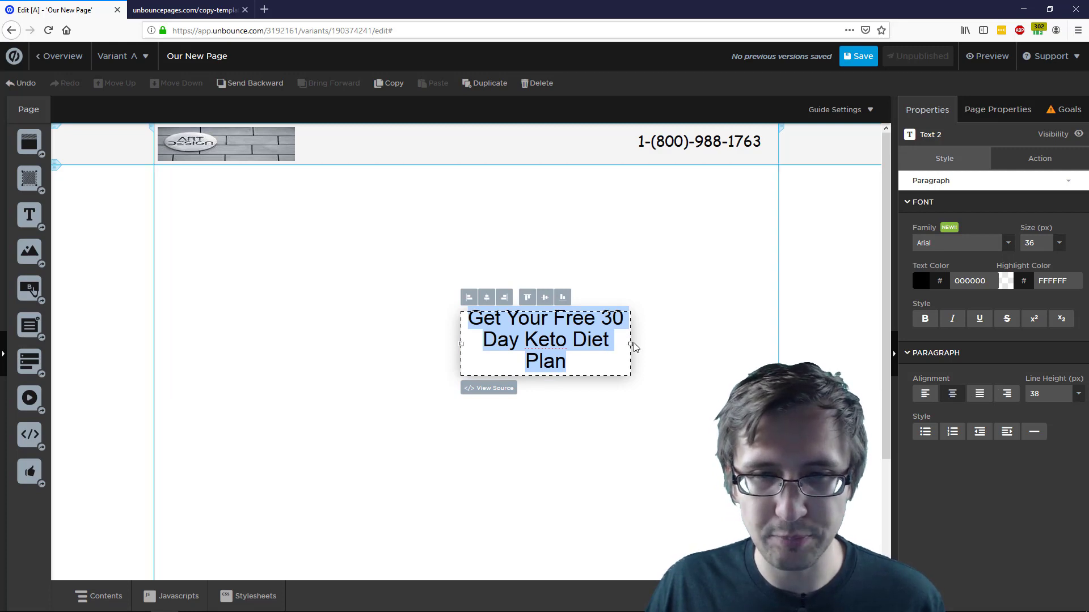
Widen the headline box slightly and move it up and to the left
drag(640, 355, 644, 355)
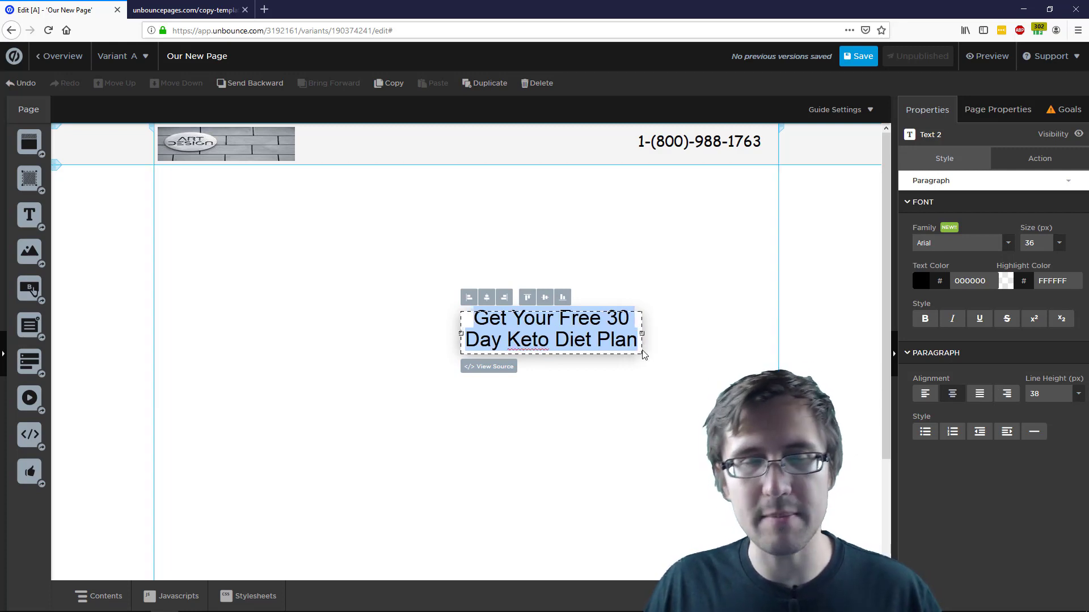
click(668, 251)
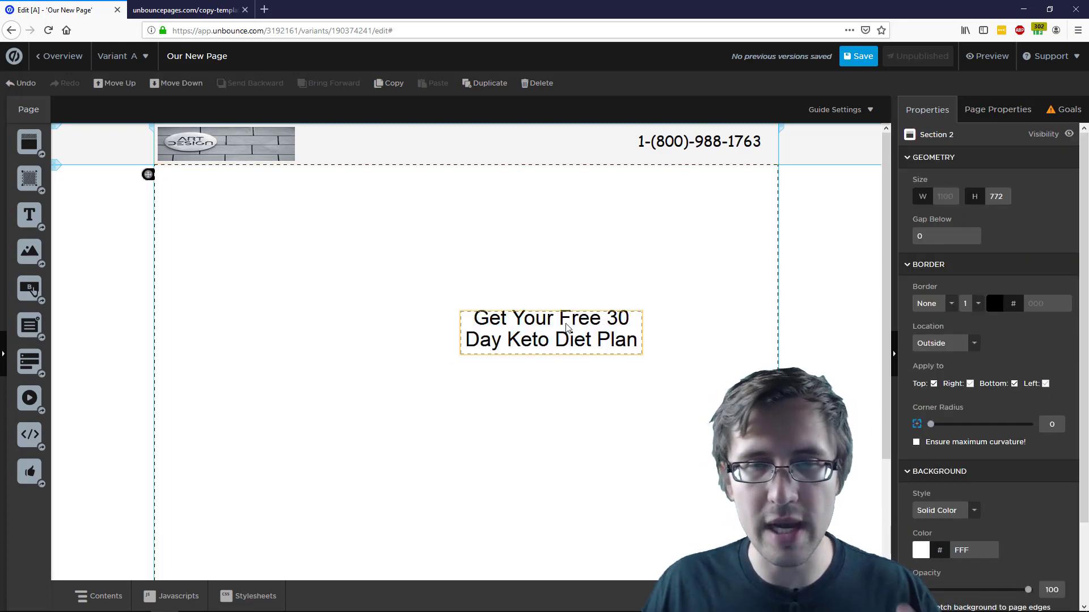
drag(582, 338, 479, 271)
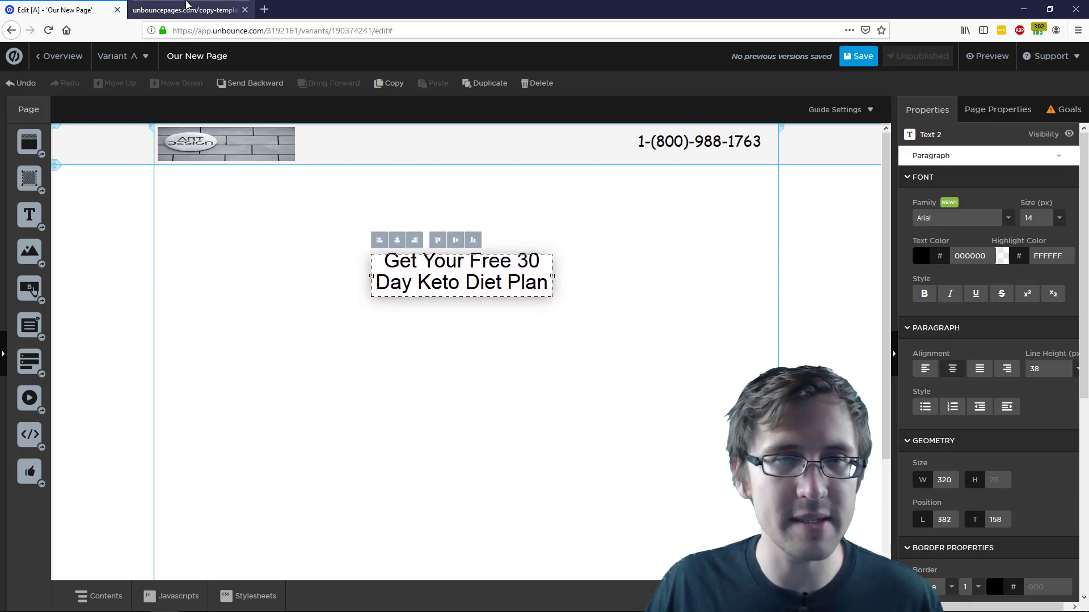
Inspect the Moda headline's styles (white Montserrat, 48px) in Developer Tools, then return to Unbounce
click(186, 10)
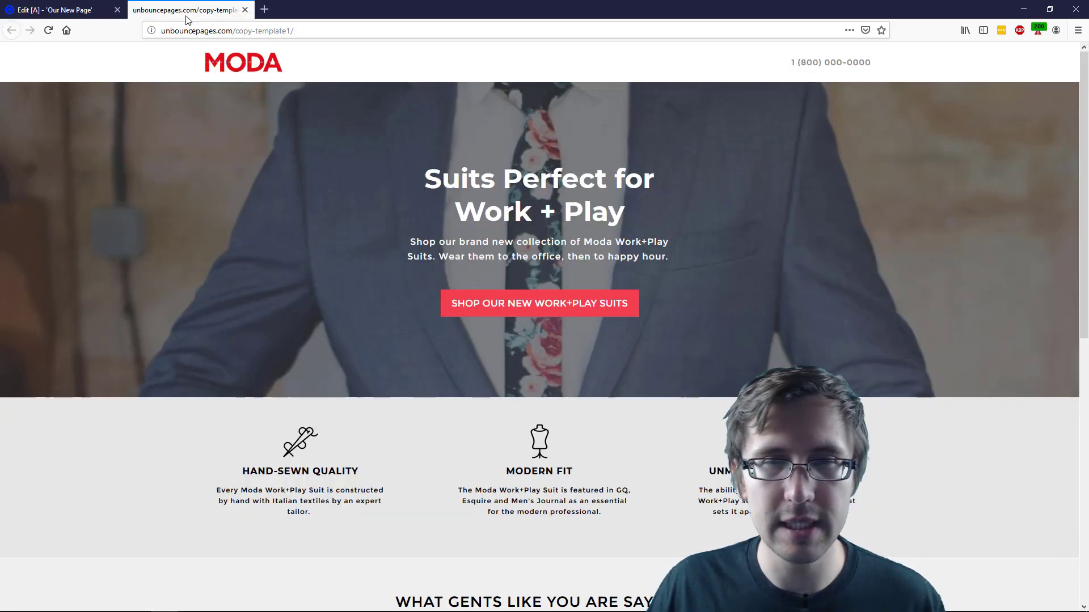
right_click(817, 160)
click(832, 283)
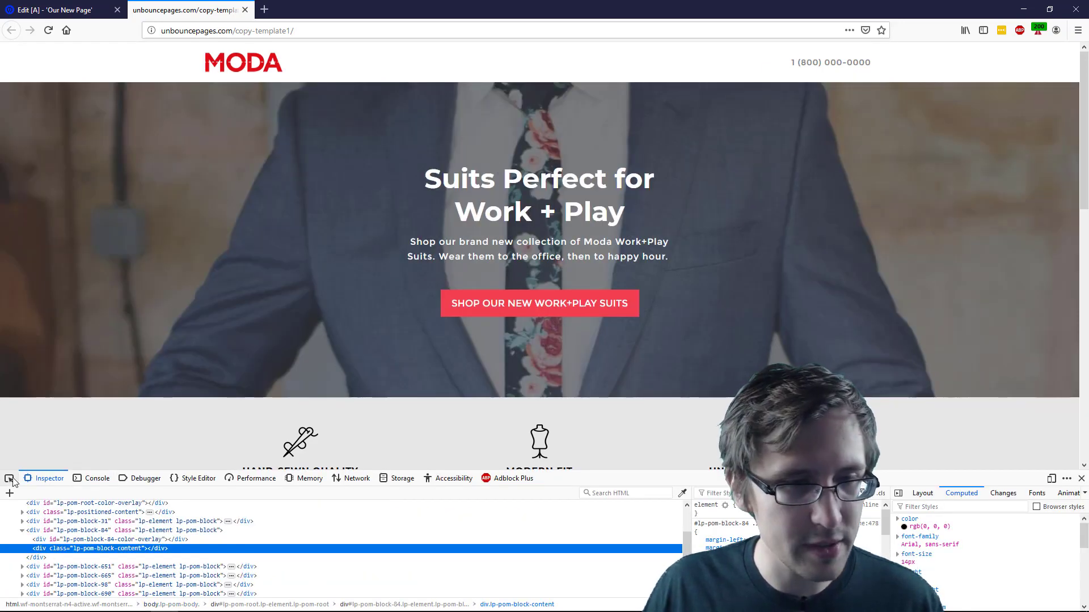
click(10, 479)
click(518, 184)
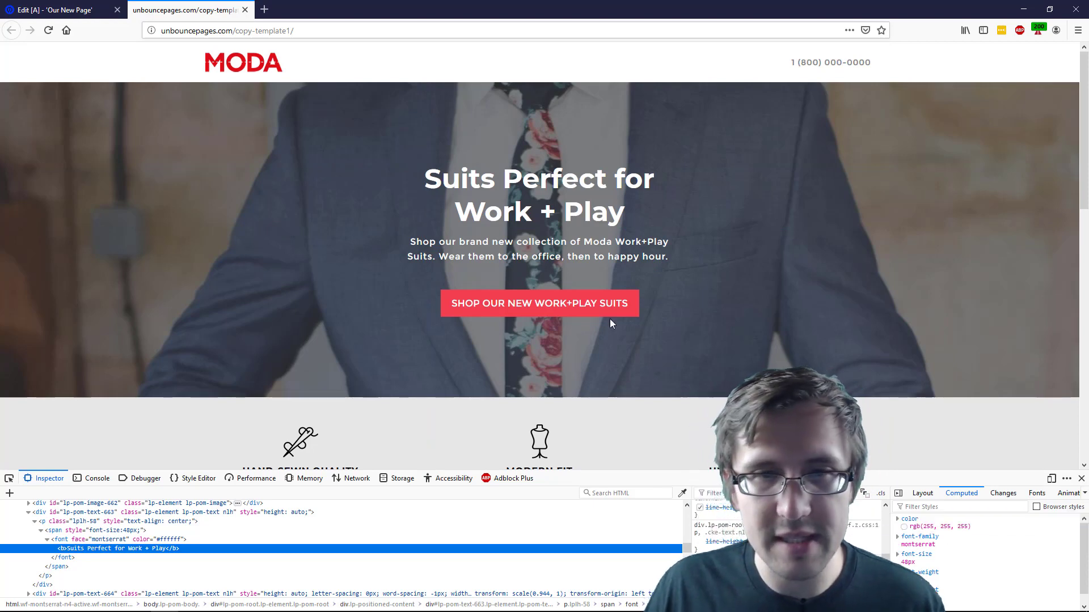
click(1080, 480)
click(13, 4)
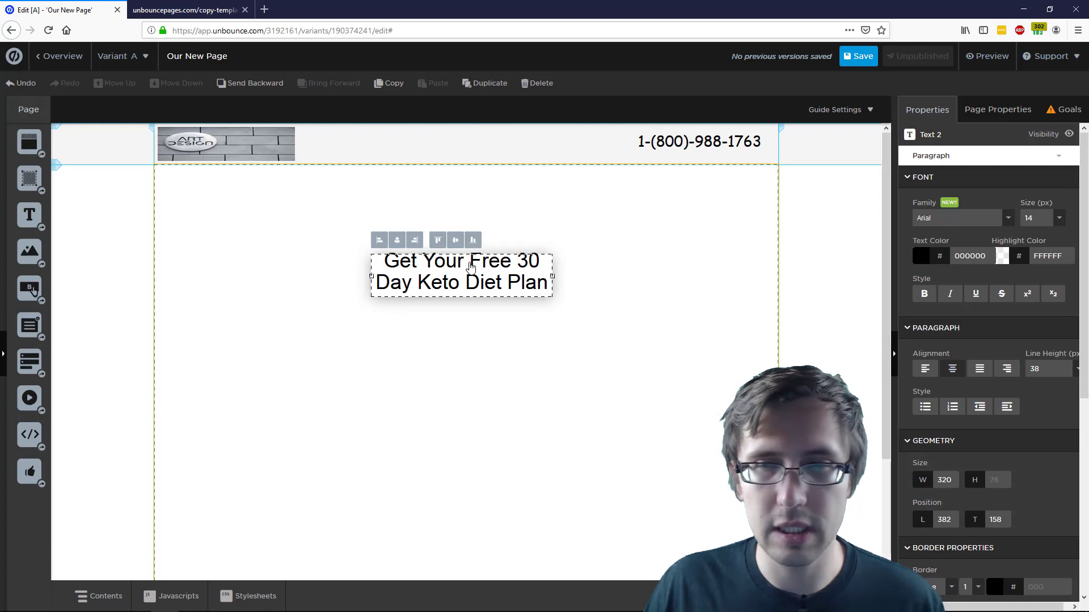
Add the Montserrat font to the page by searching 'monst' in the font manager
click(1009, 218)
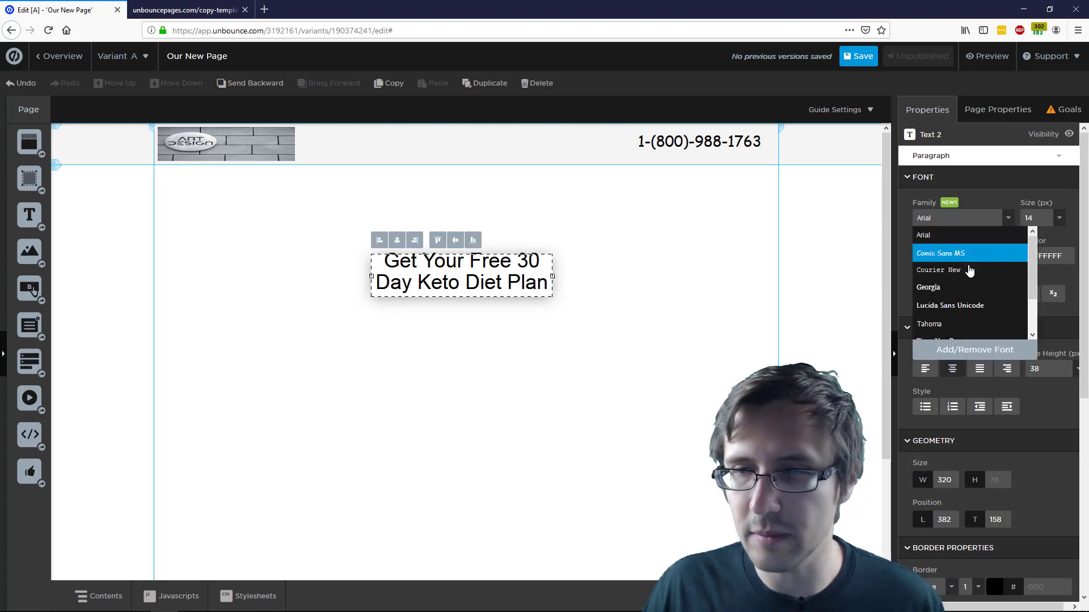
scroll(966, 267, down, 2)
scroll(969, 270, up, 2)
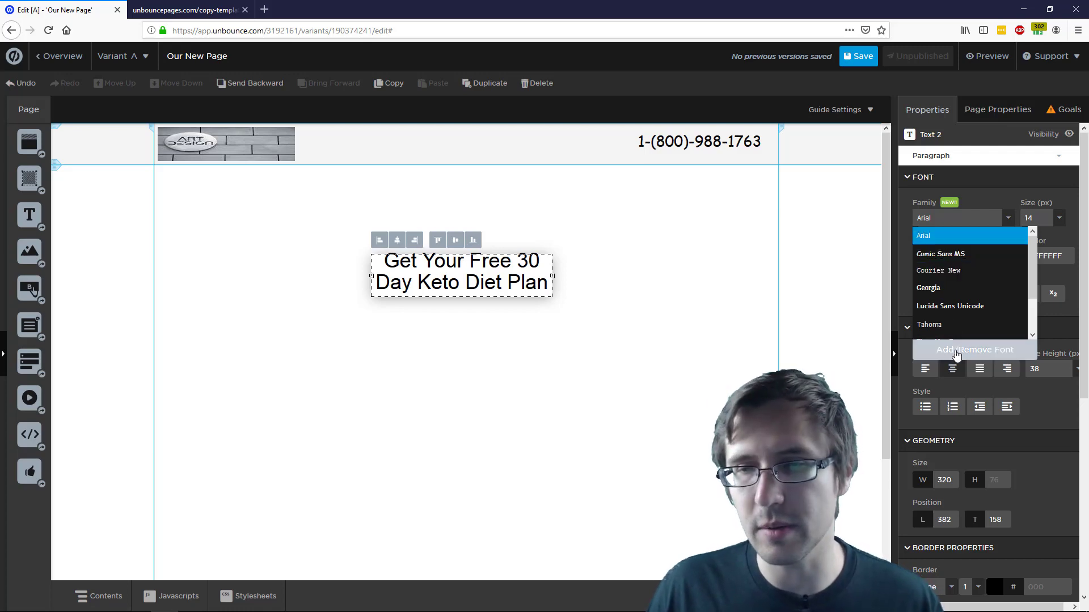
click(955, 351)
click(405, 194)
text(mons)
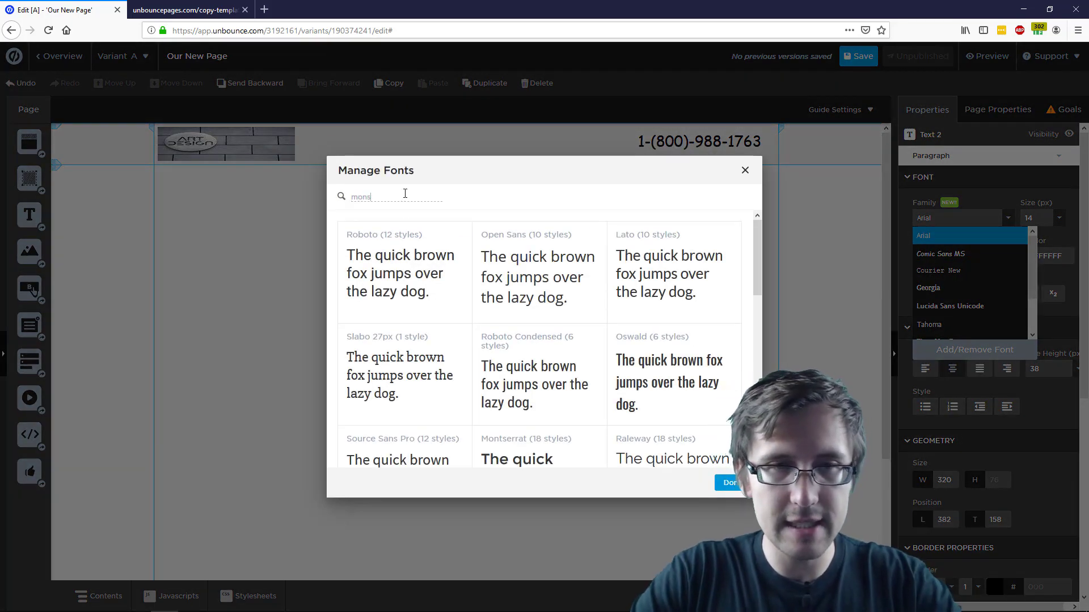
text(t)
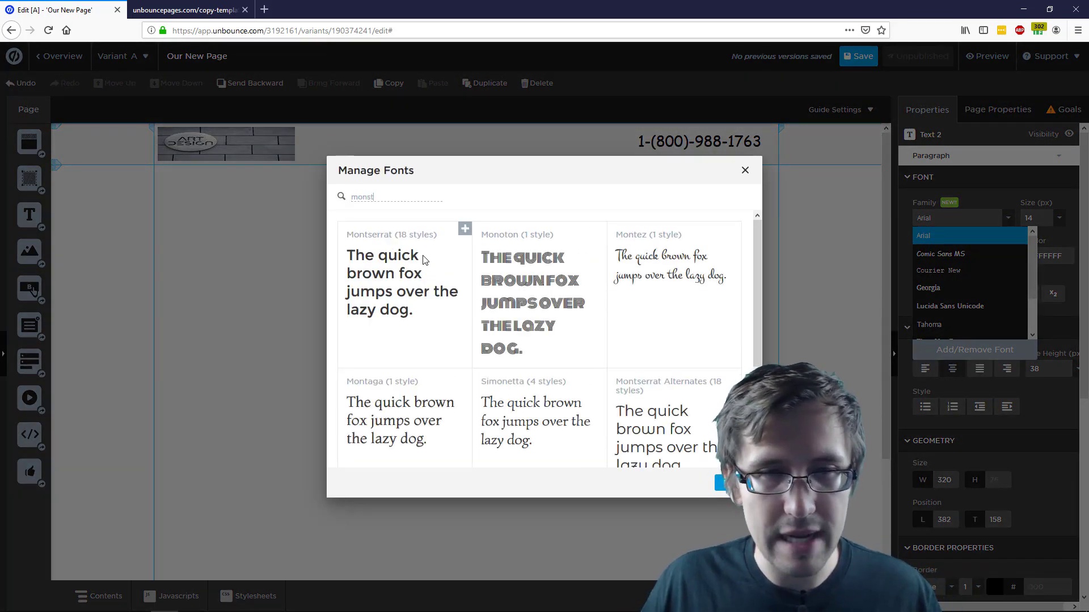
click(464, 229)
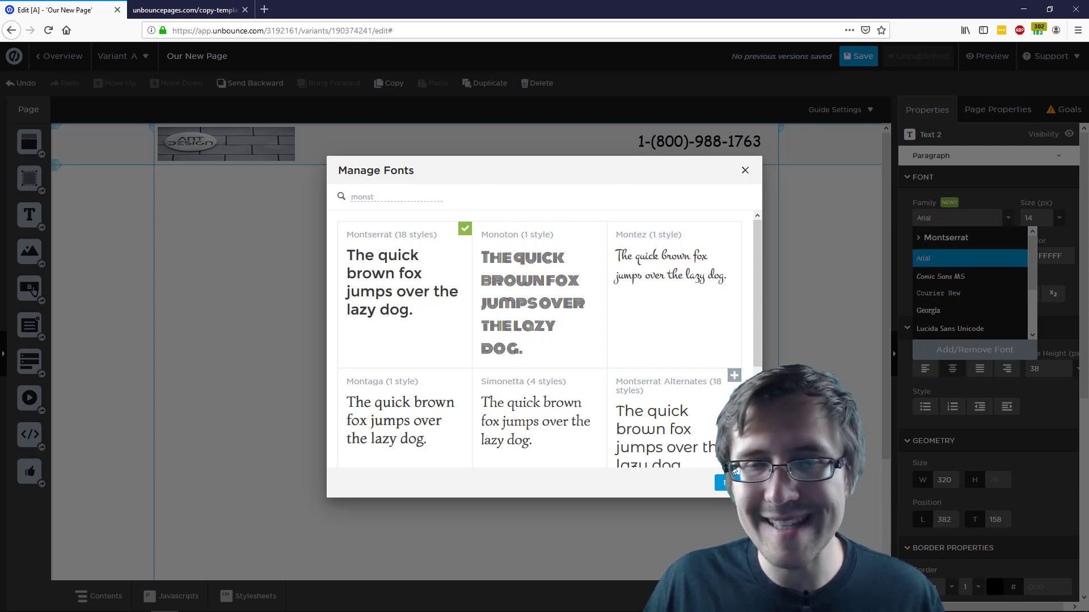
click(726, 482)
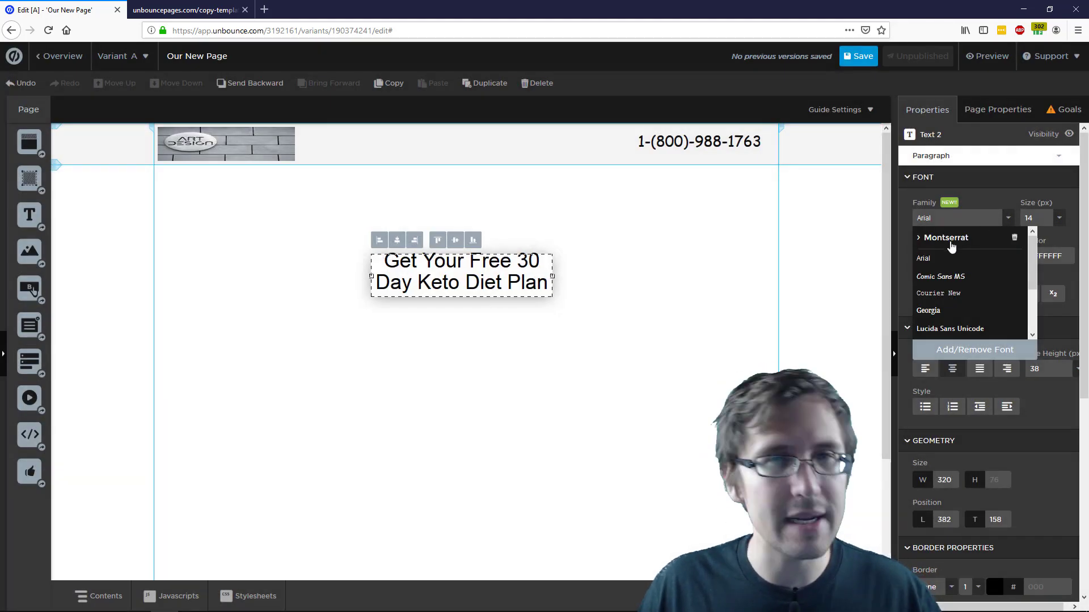
Apply Montserrat Regular to the whole headline text
click(951, 244)
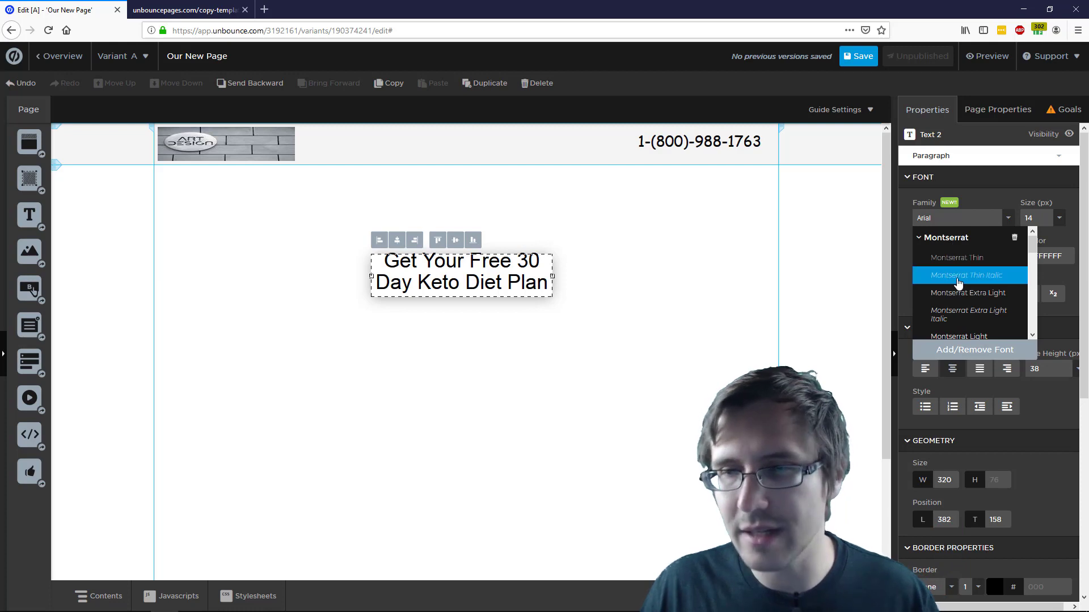
scroll(971, 250, down, 2)
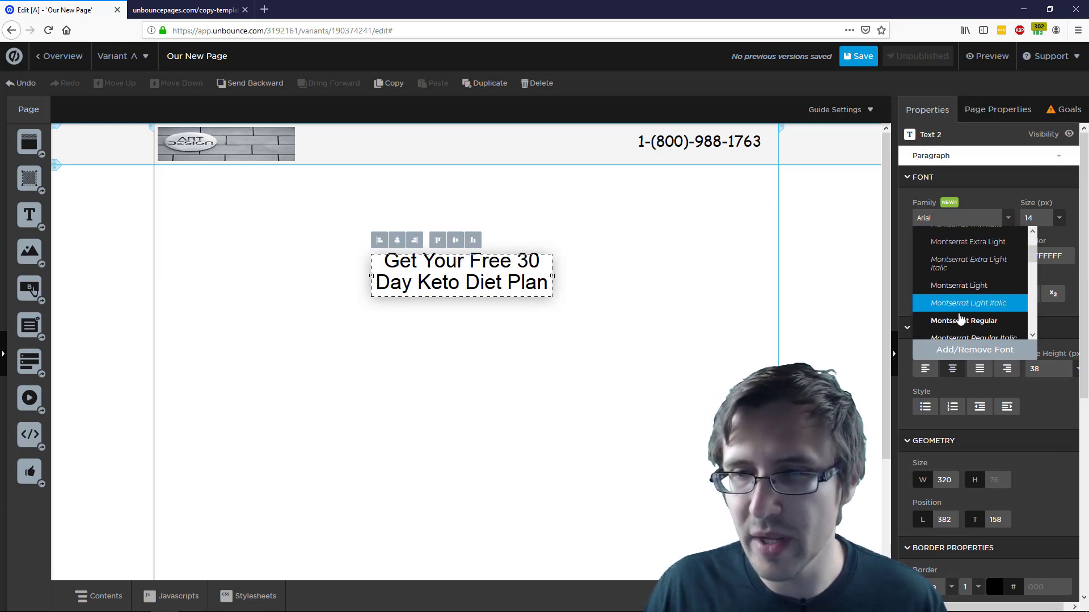
click(959, 321)
click(652, 330)
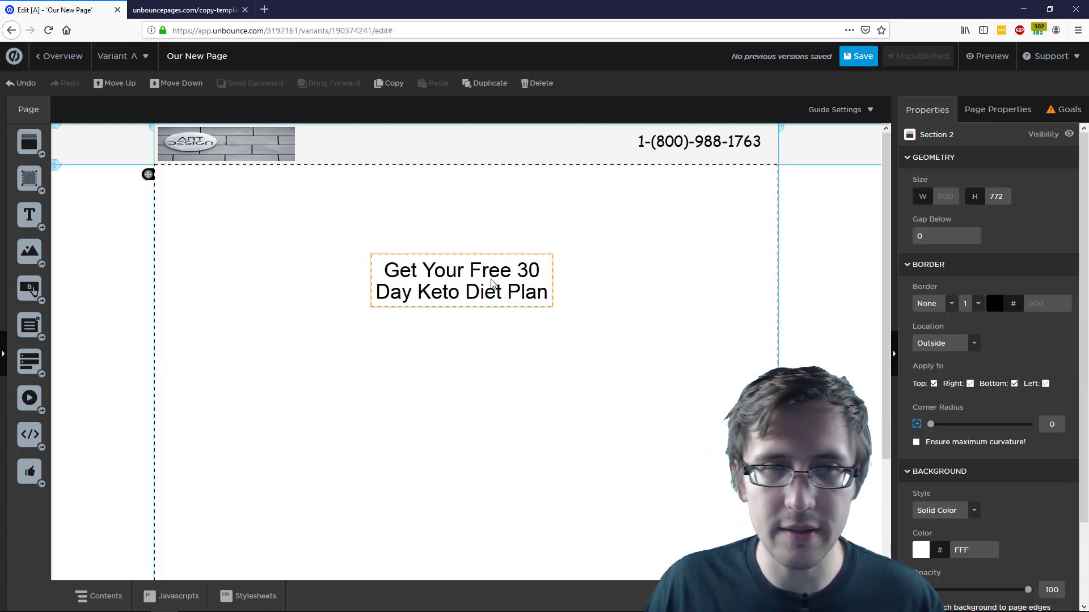
click(461, 278)
double_click(471, 284)
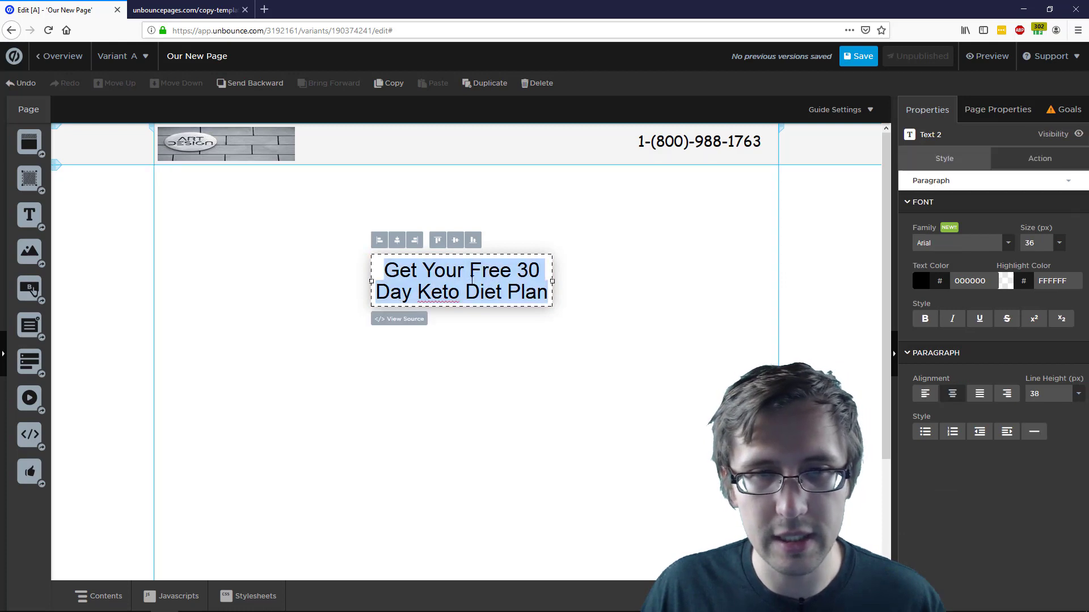
click(1009, 244)
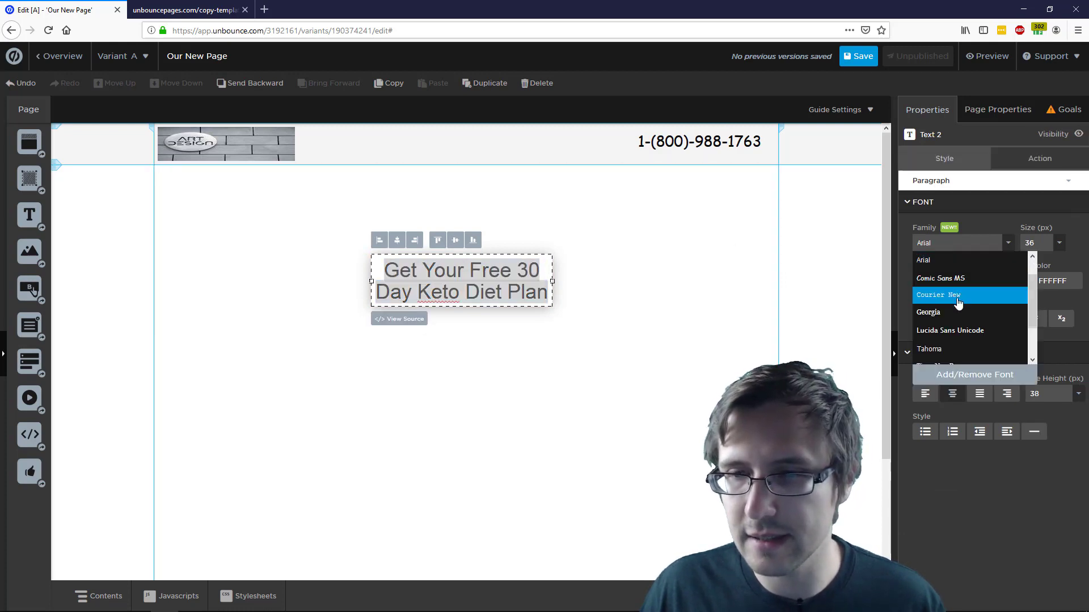
scroll(958, 305, down, 1)
scroll(958, 305, up, 4)
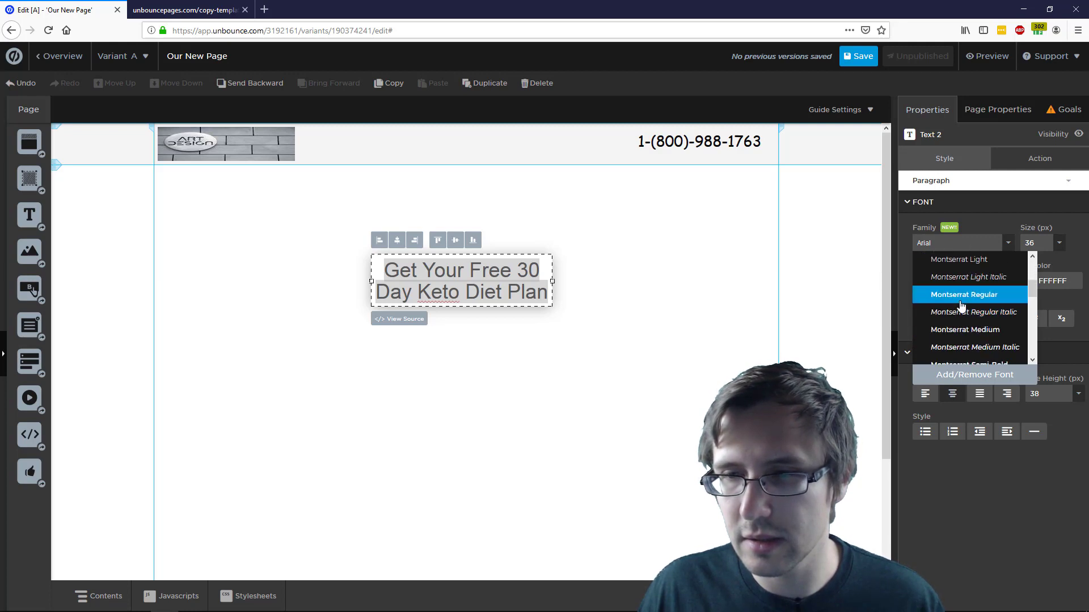
click(964, 302)
click(658, 294)
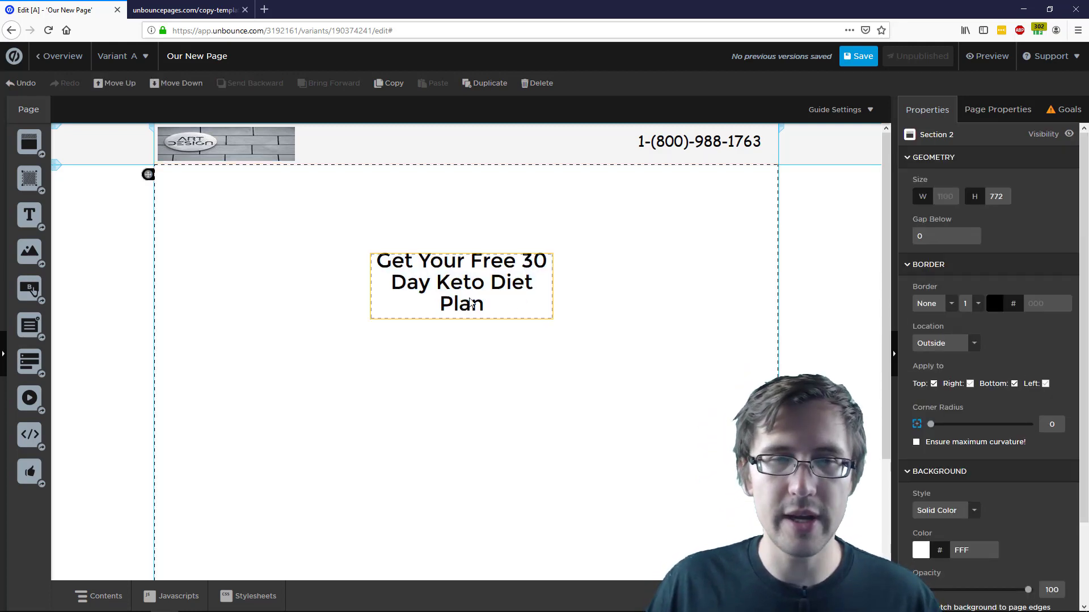
Leave the headline unbolded and widen its box so it stays on two lines
double_click(470, 300)
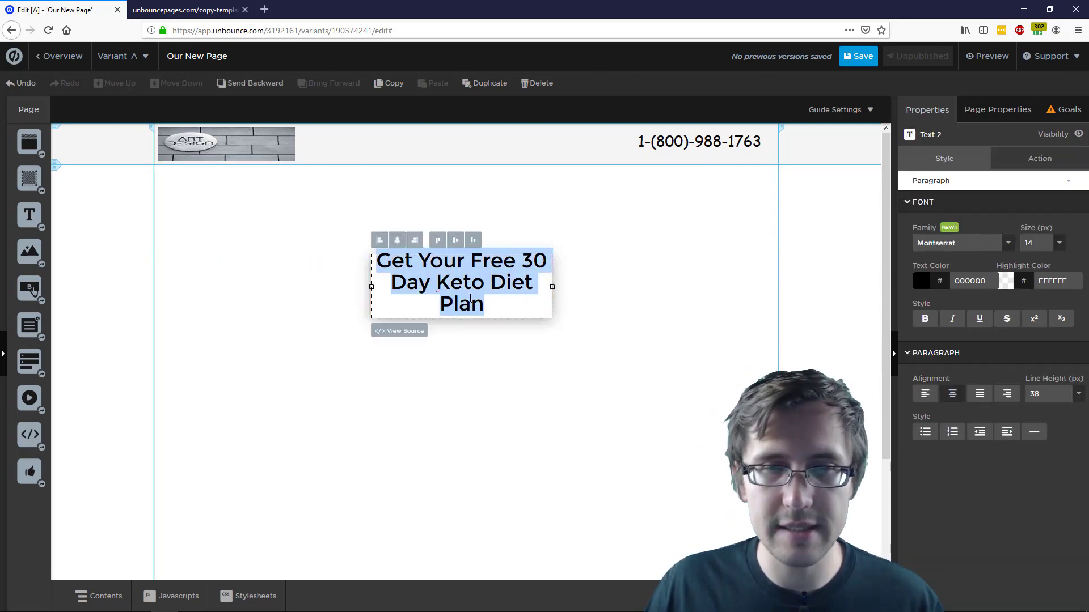
click(925, 319)
click(925, 319)
click(925, 319)
click(924, 319)
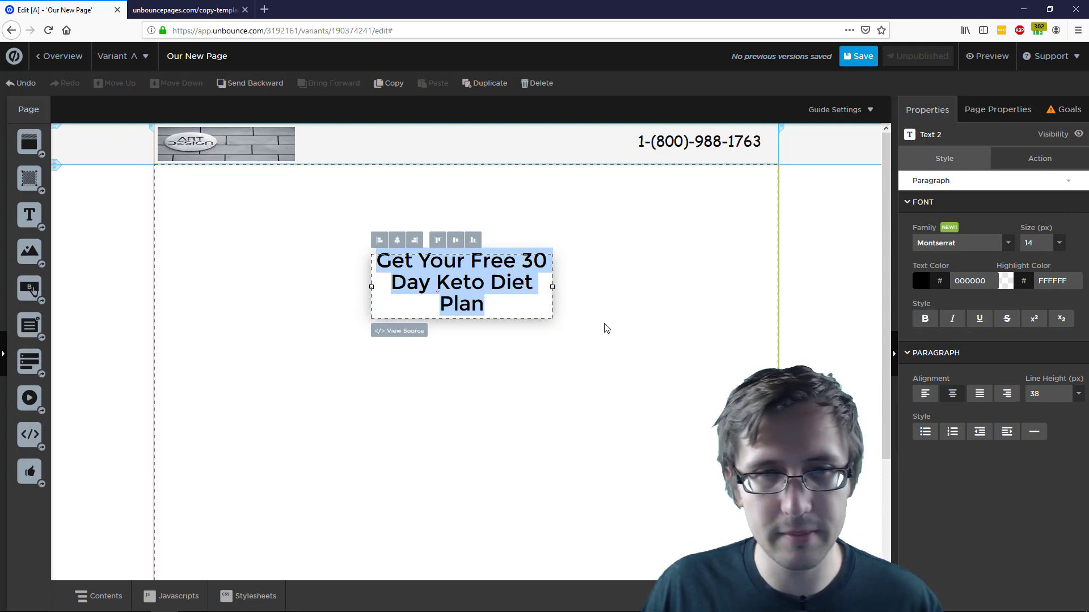
drag(553, 288, 578, 292)
click(685, 302)
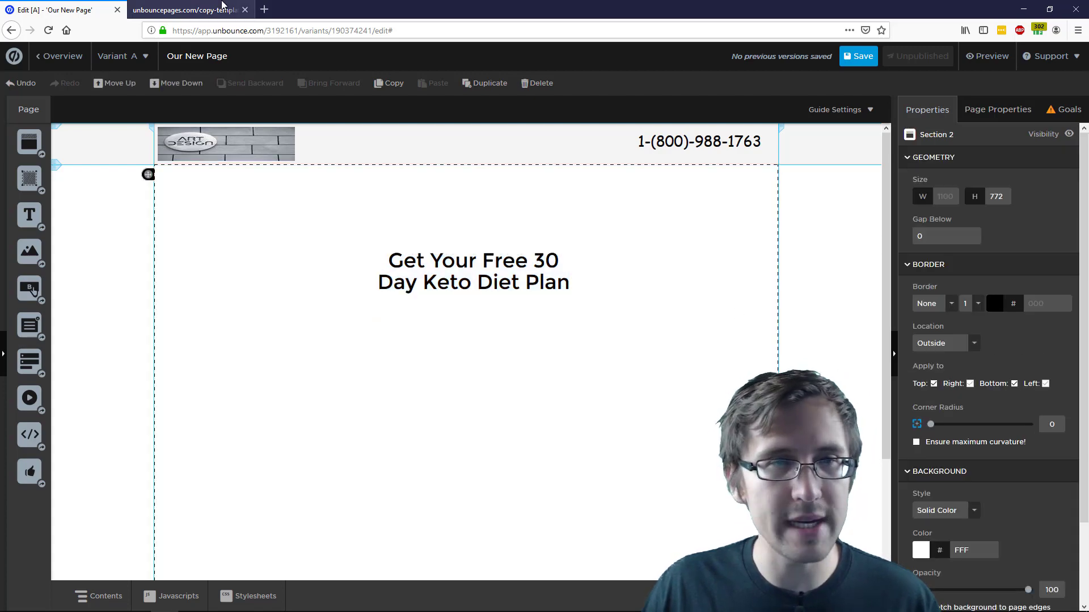
click(221, 5)
click(44, 4)
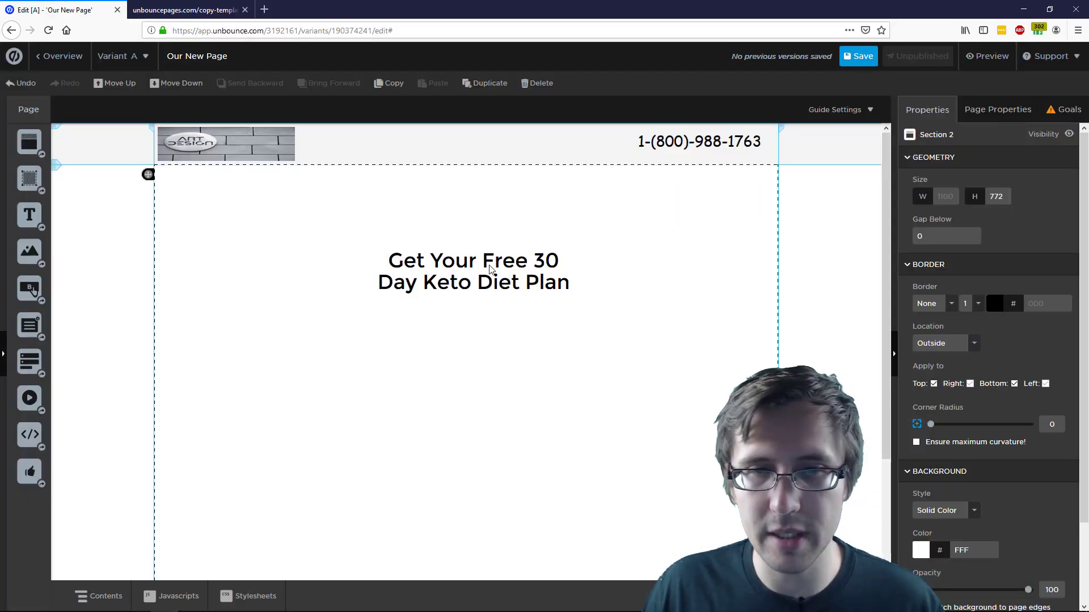
click(491, 268)
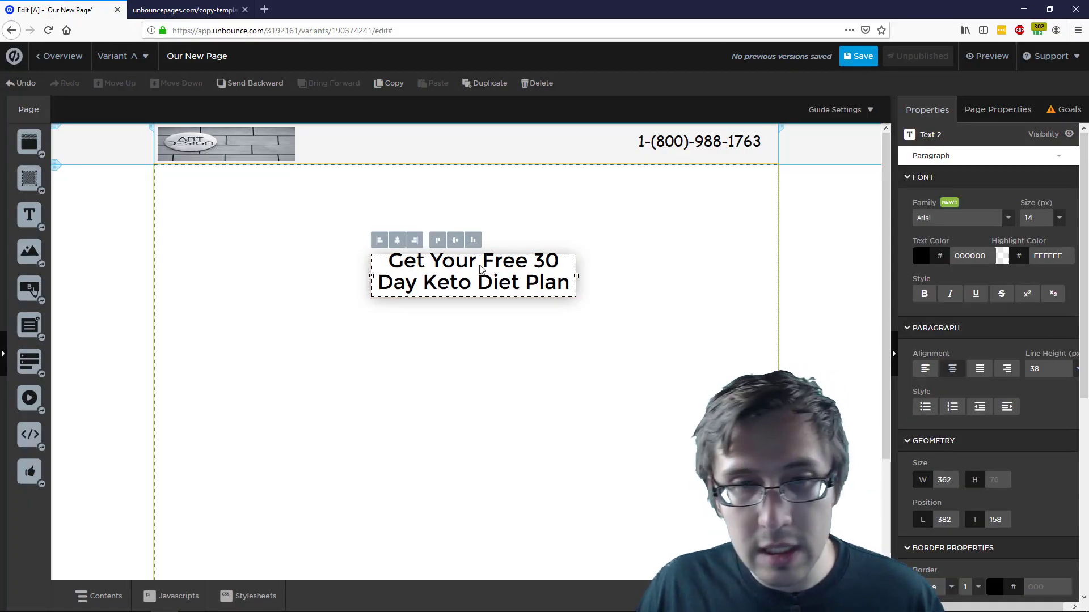
Set the whole headline's font size to 48 px
double_click(462, 265)
triple_click(480, 267)
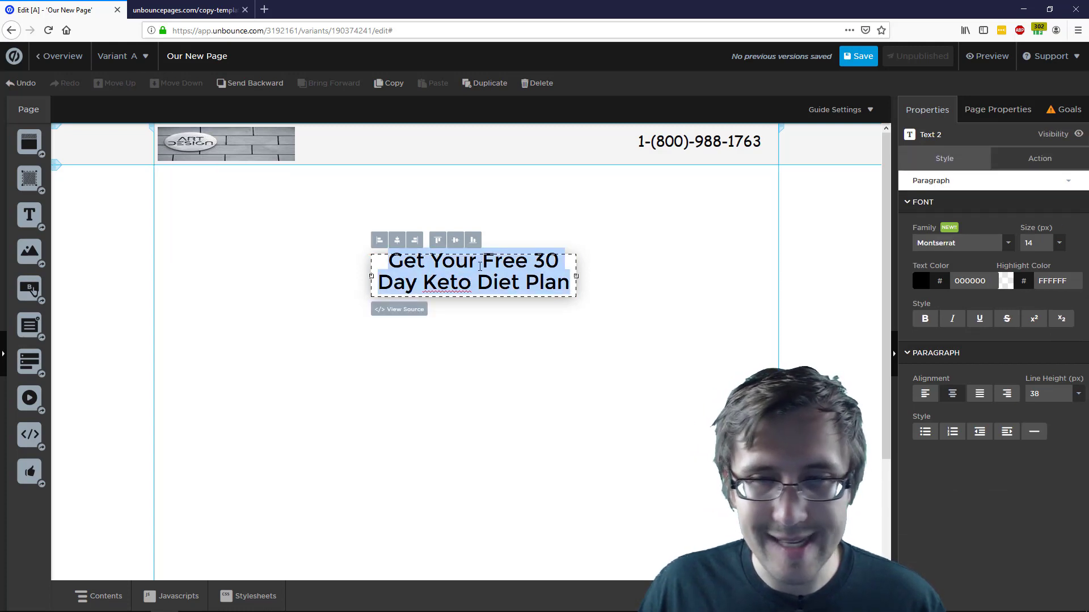
click(1059, 244)
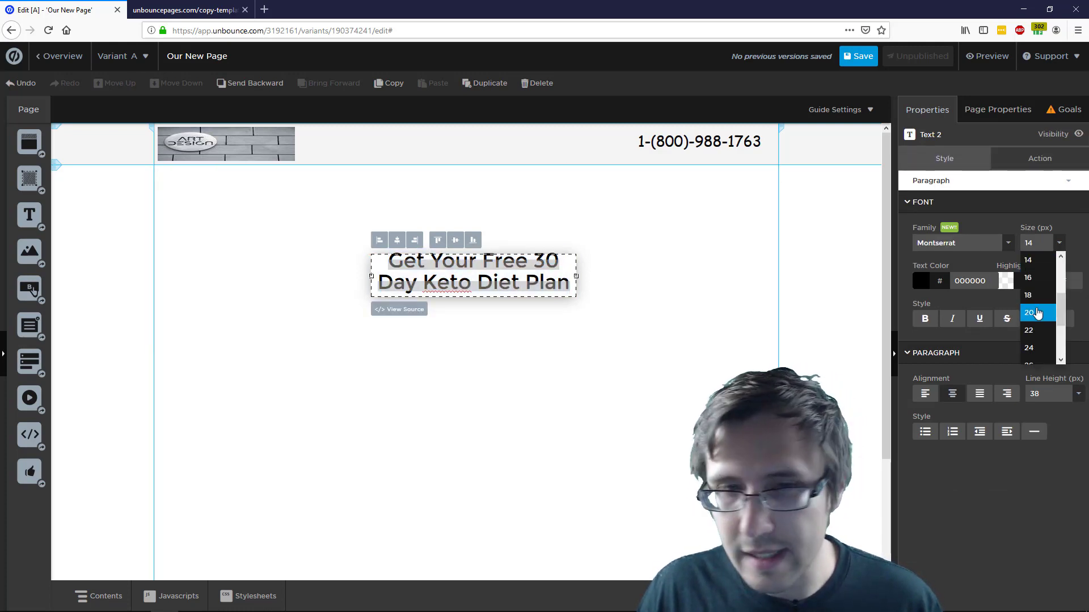
click(1038, 312)
click(1062, 245)
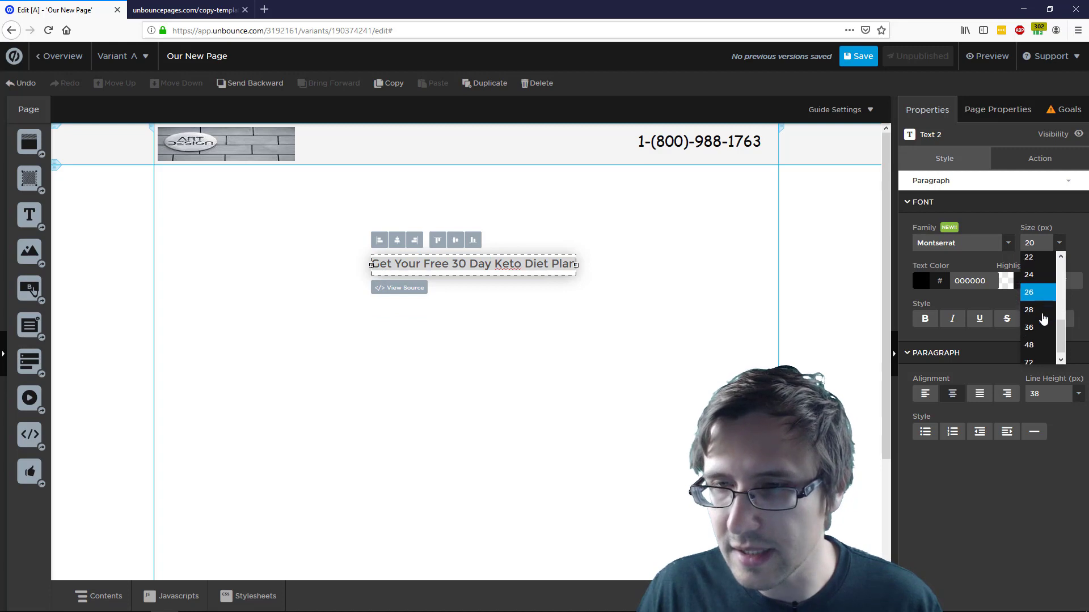
click(1038, 321)
click(1061, 245)
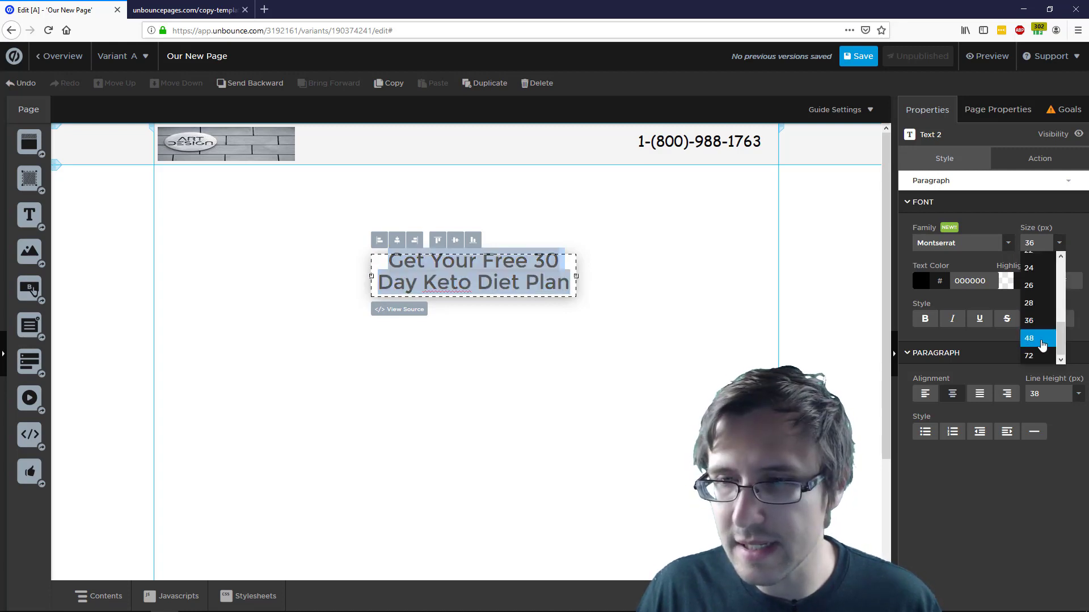
click(1043, 345)
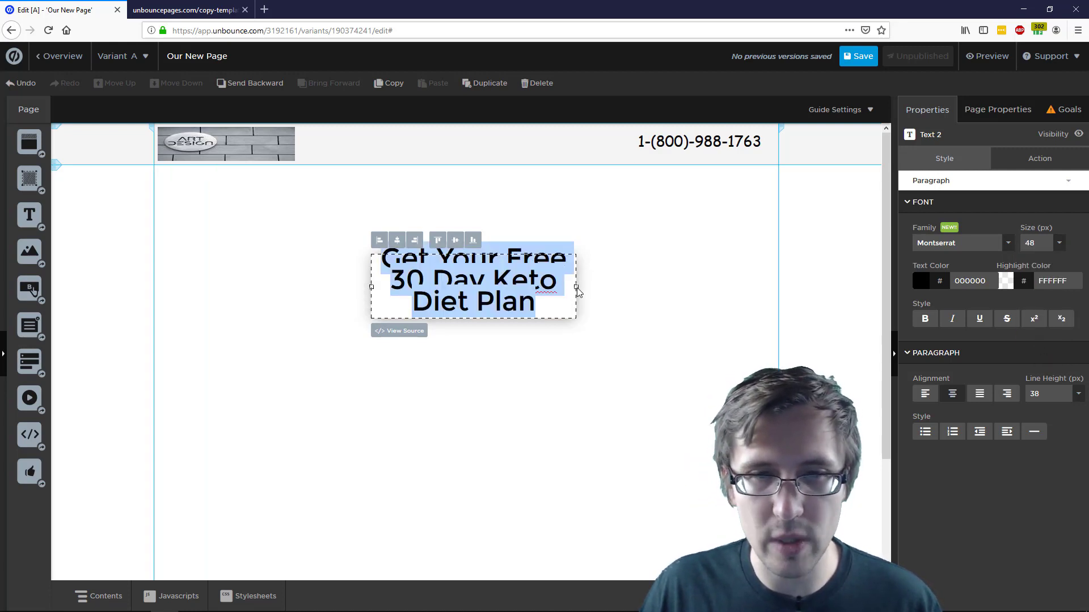
Set the headline's line height to 58 px, giving a three-line wrap
click(1070, 397)
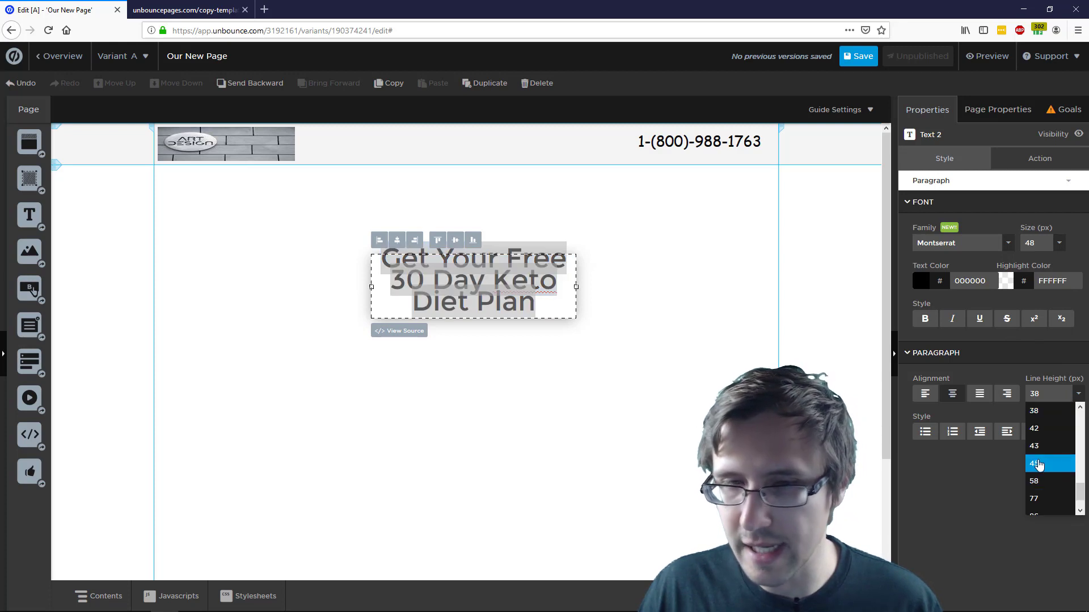
click(1039, 466)
click(1057, 399)
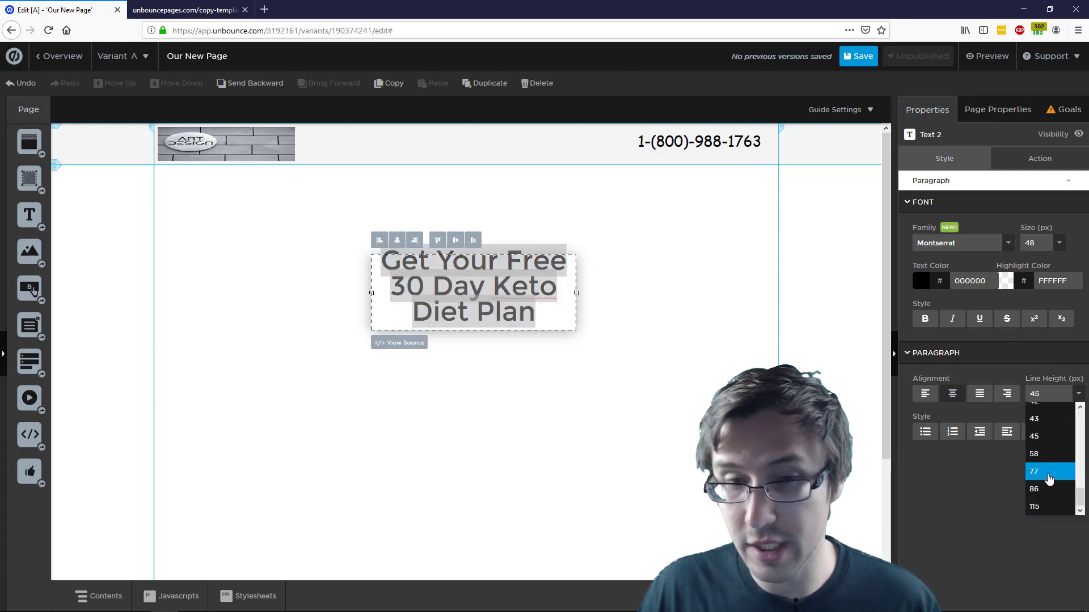
click(1049, 473)
click(1063, 396)
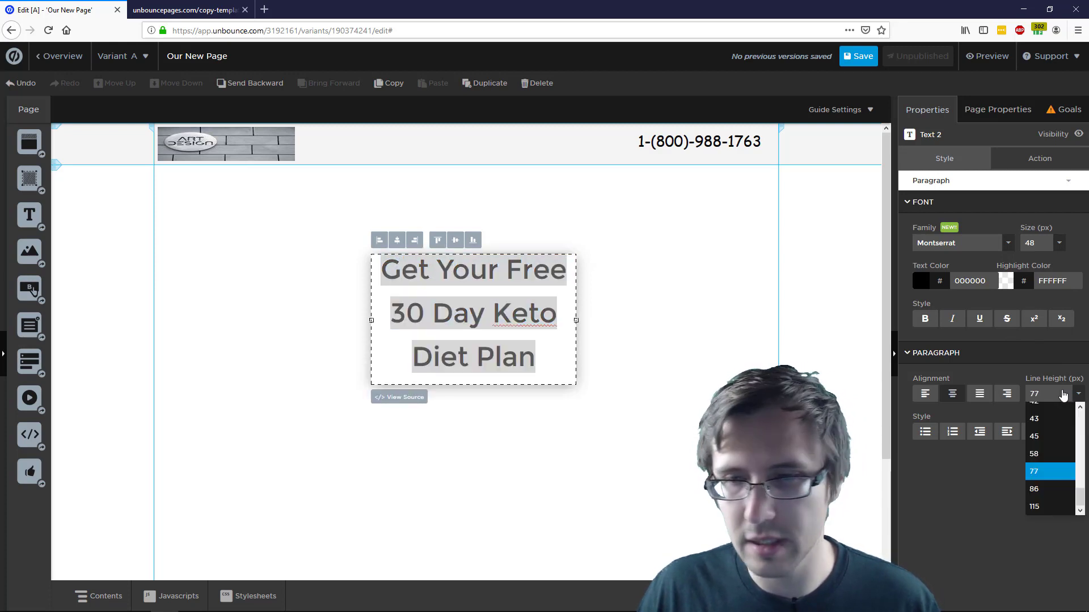
click(1048, 454)
click(595, 363)
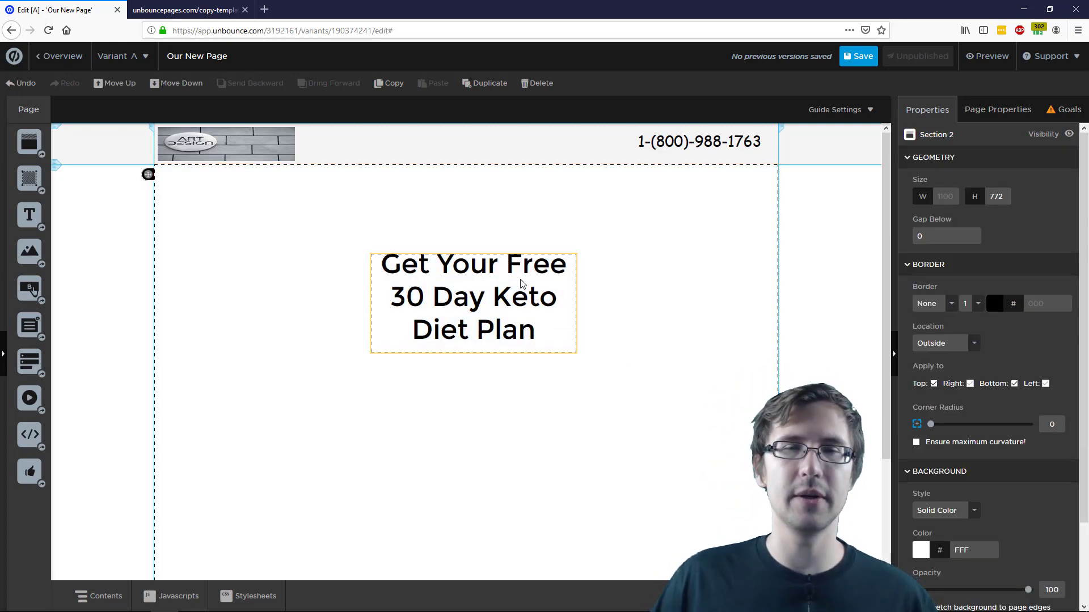
click(528, 321)
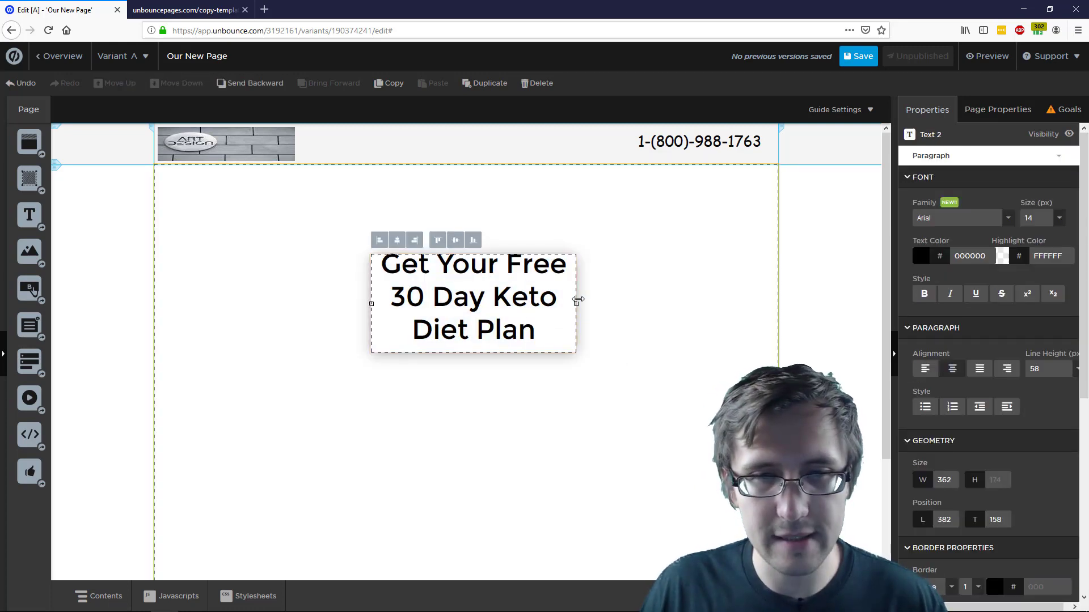
drag(577, 304, 635, 306)
drag(555, 273, 517, 275)
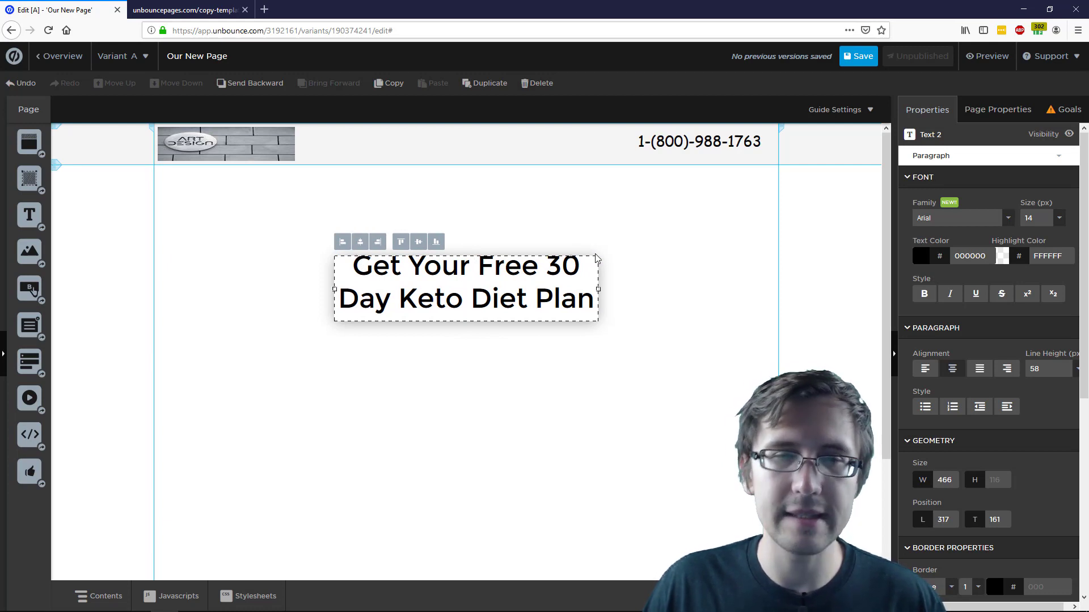
click(689, 260)
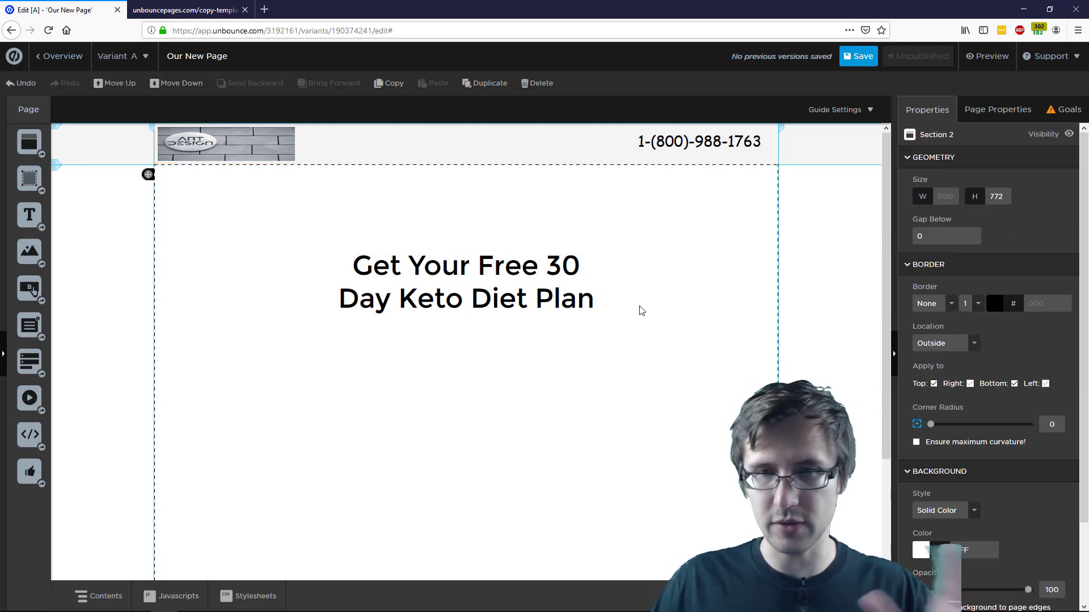
click(193, 9)
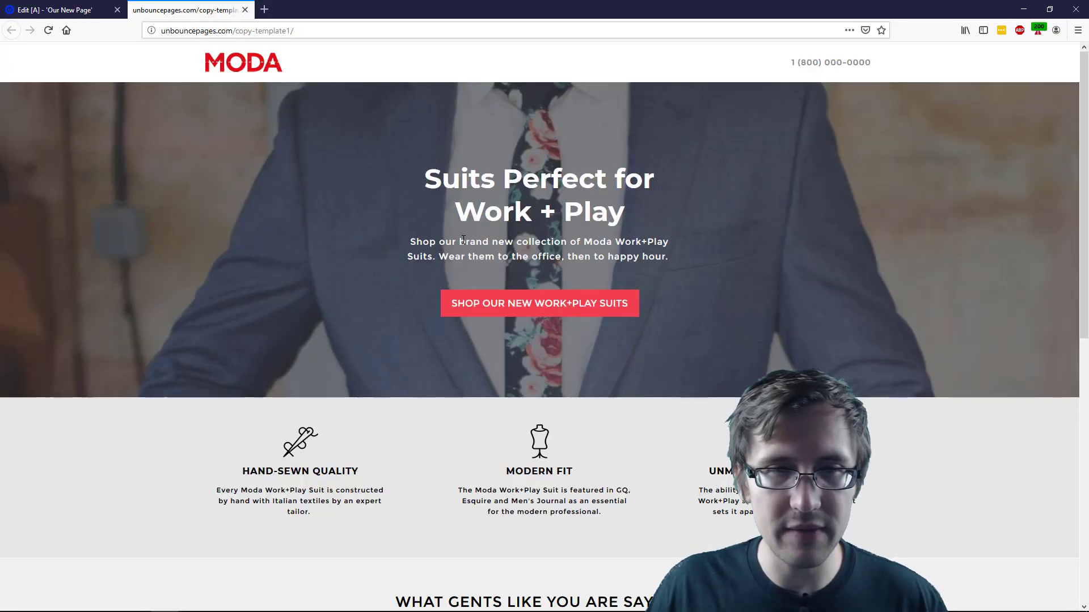
triple_click(463, 240)
click(63, 9)
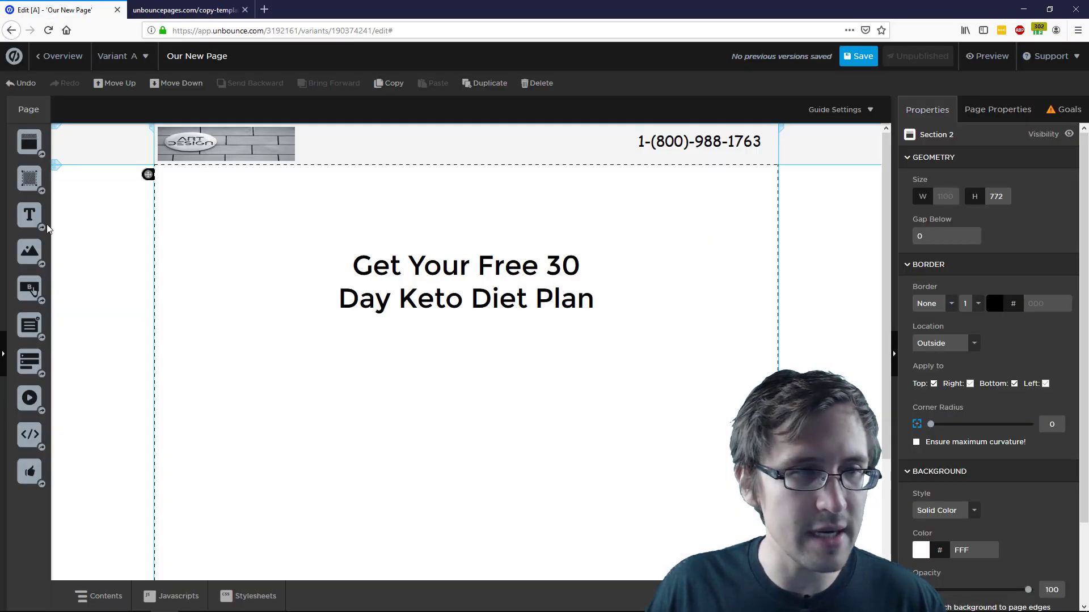
Add a text box below the headline reading 'The perfect diet plan for your keto needs' at 22 px
drag(29, 214, 452, 364)
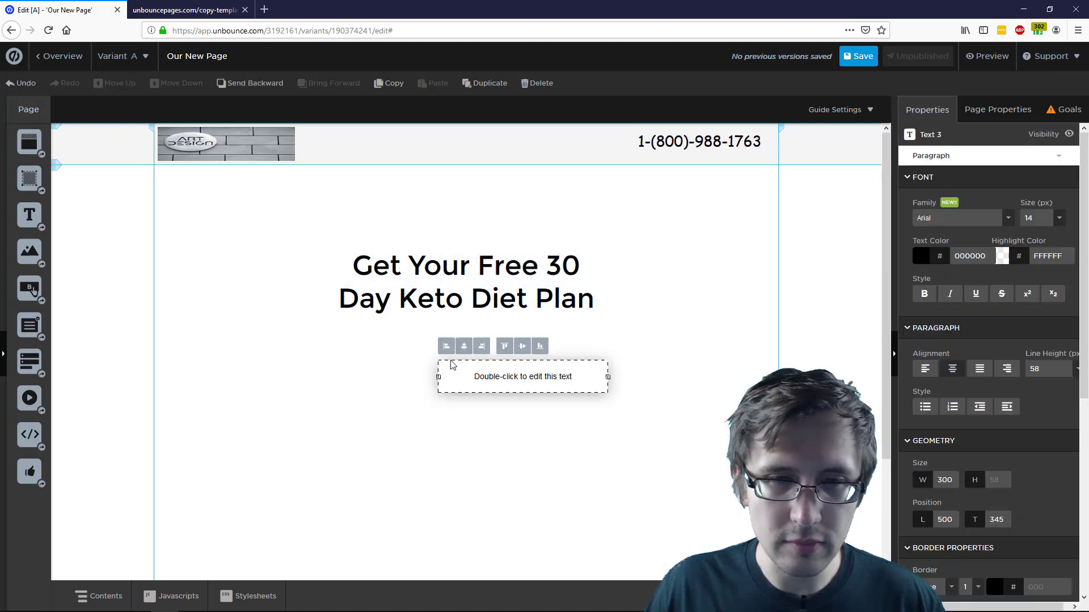
double_click(509, 376)
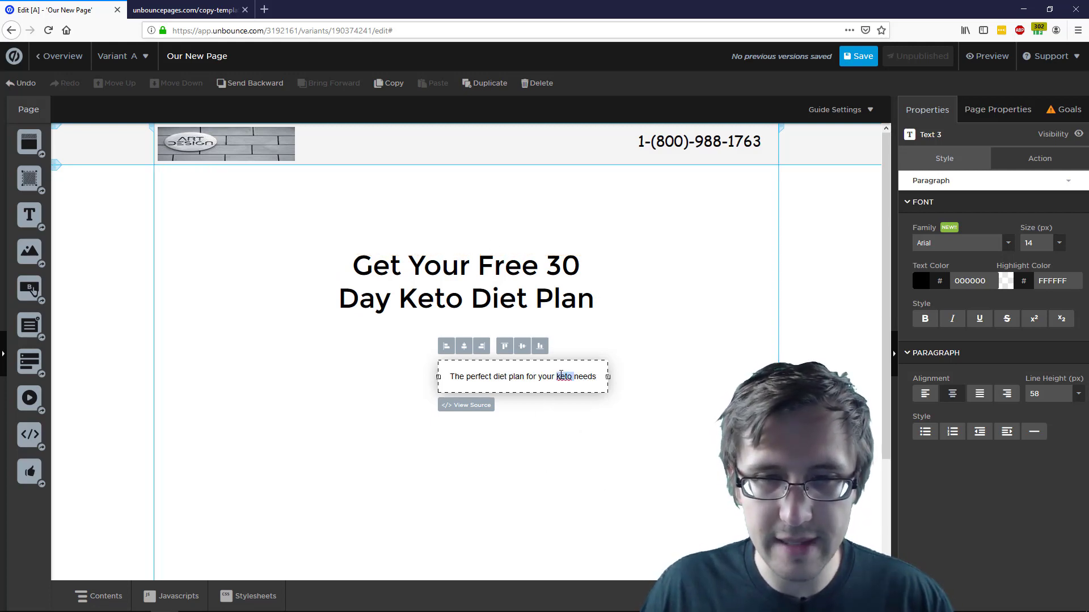
click(1059, 243)
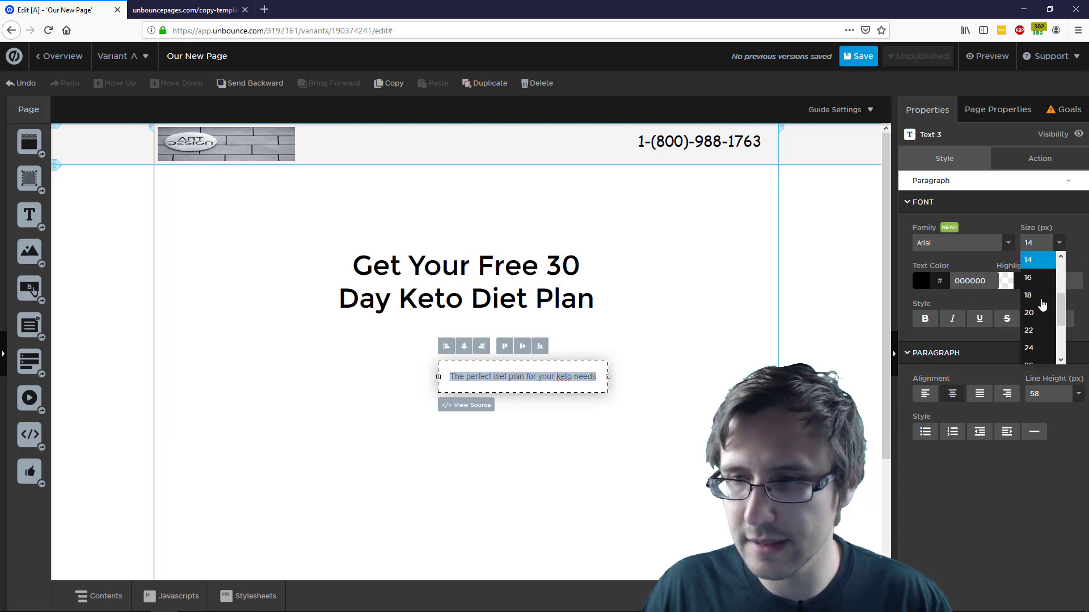
click(1036, 339)
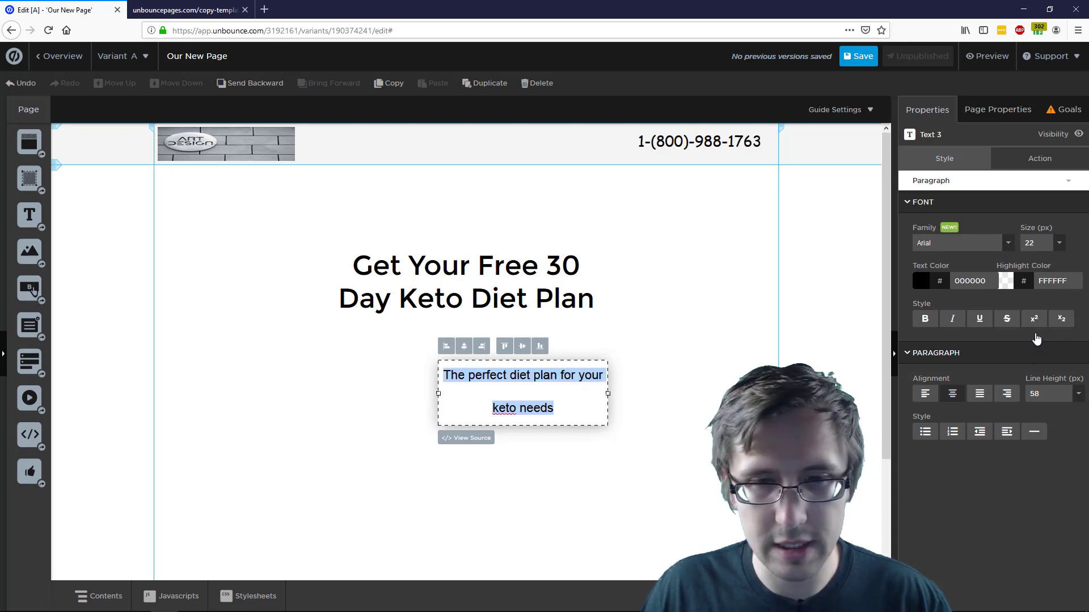
Give the subheadline a 29 px line height and widen its box to one line
click(1081, 393)
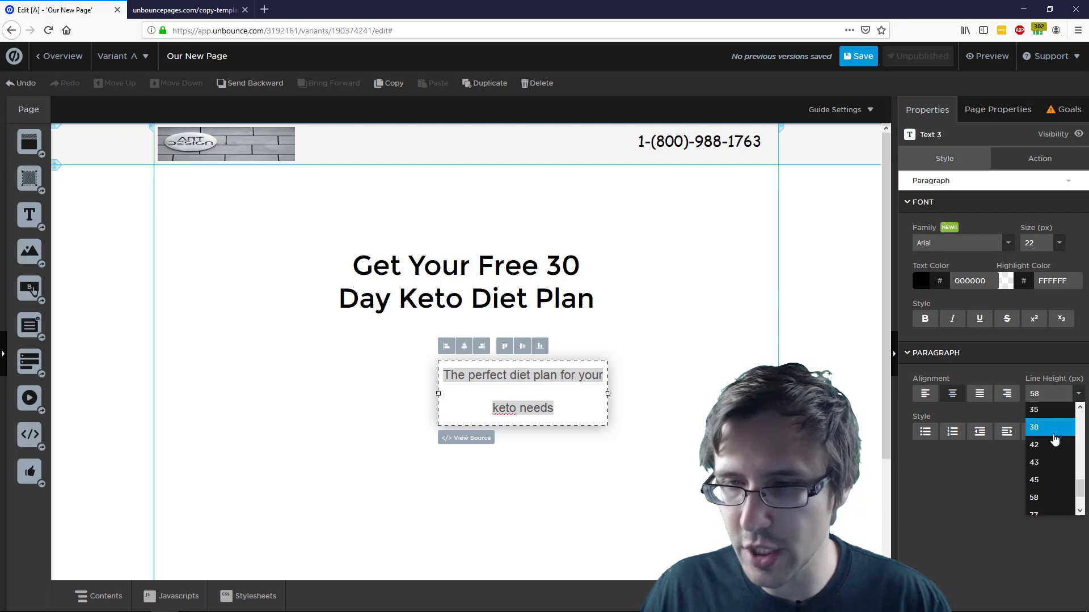
scroll(1048, 448, up, 2)
scroll(1039, 411, up, 1)
click(1039, 414)
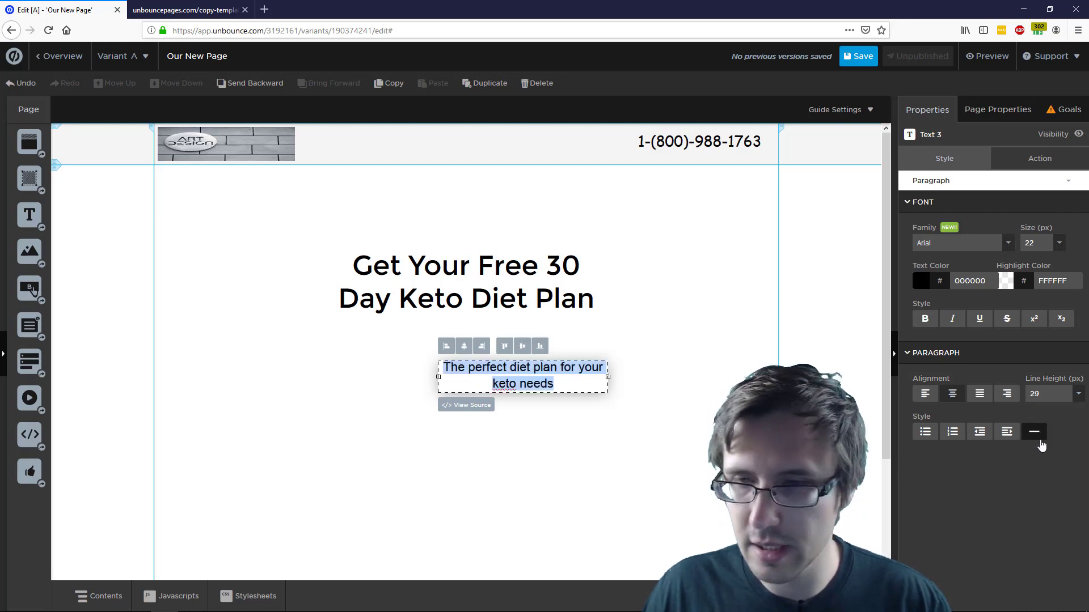
click(435, 376)
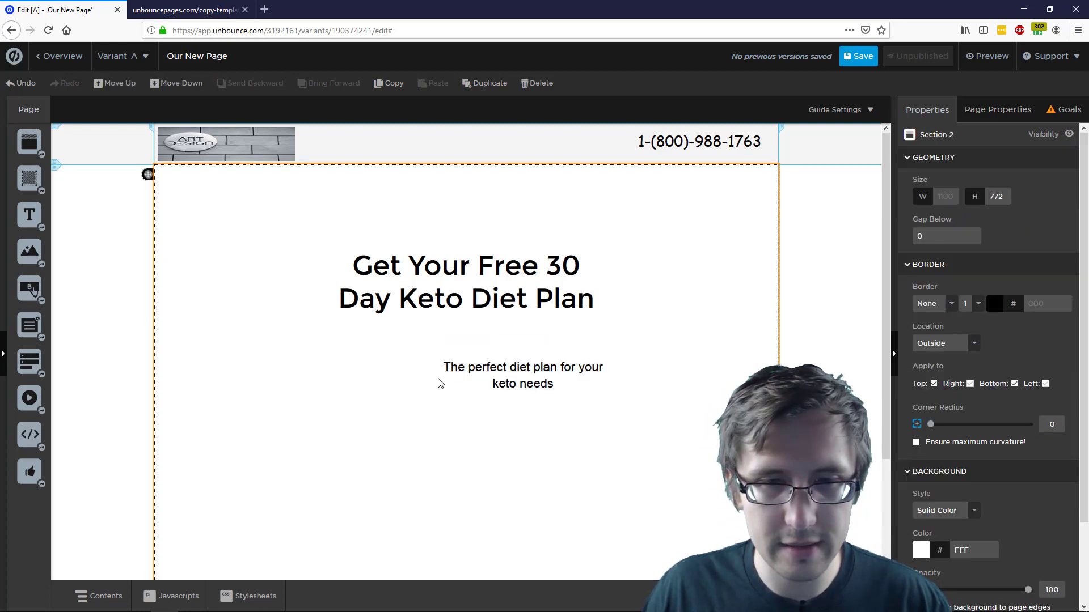
click(438, 384)
drag(438, 376, 372, 377)
Italicise the subheadline and move it up directly beneath the headline
double_click(478, 371)
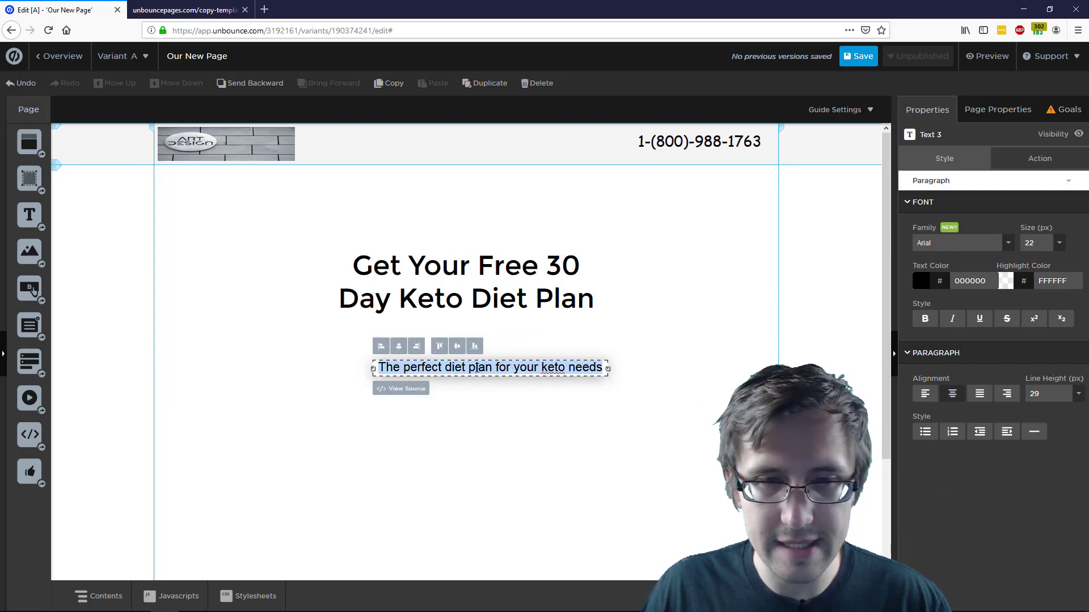
click(951, 319)
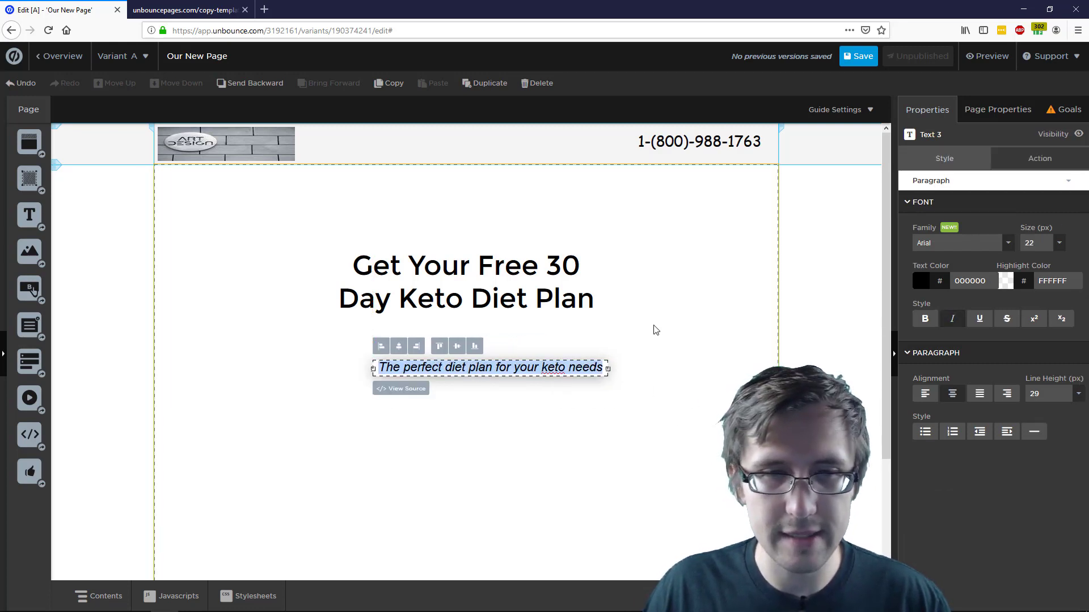
click(527, 352)
drag(511, 369, 483, 316)
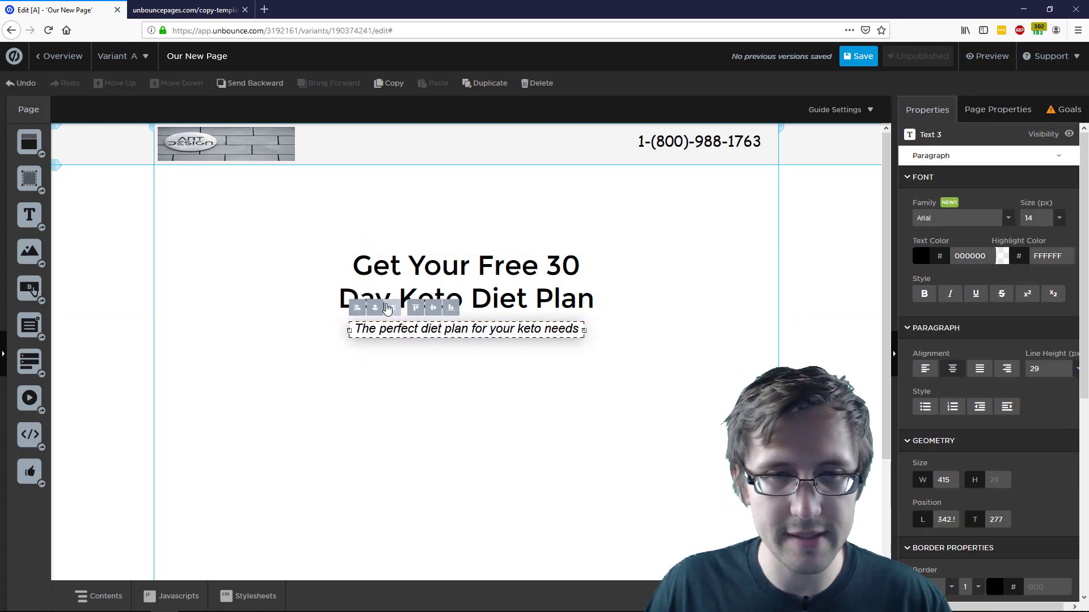
click(667, 375)
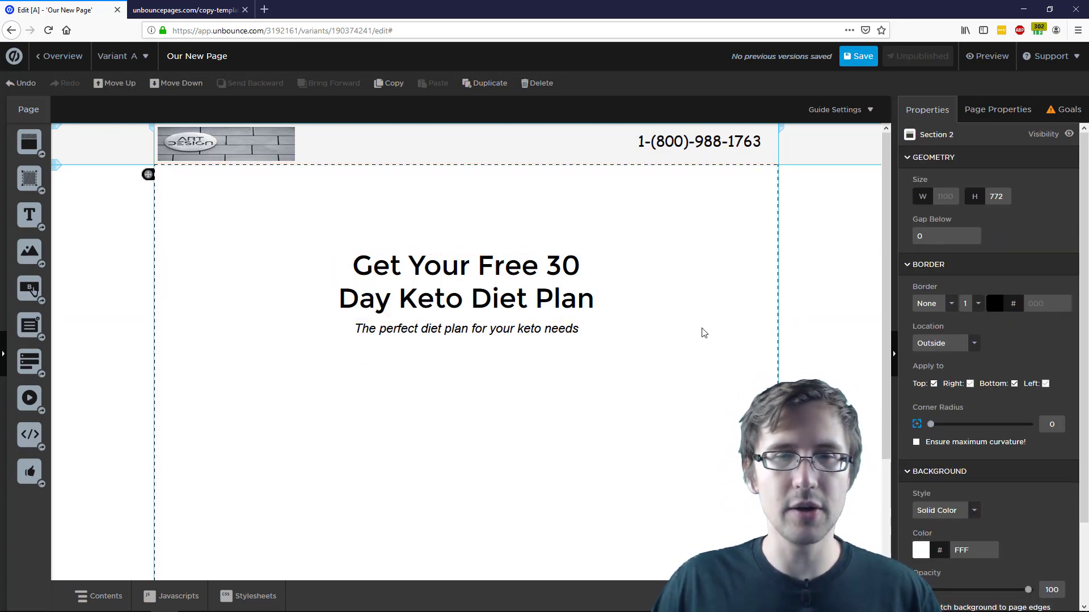
click(527, 340)
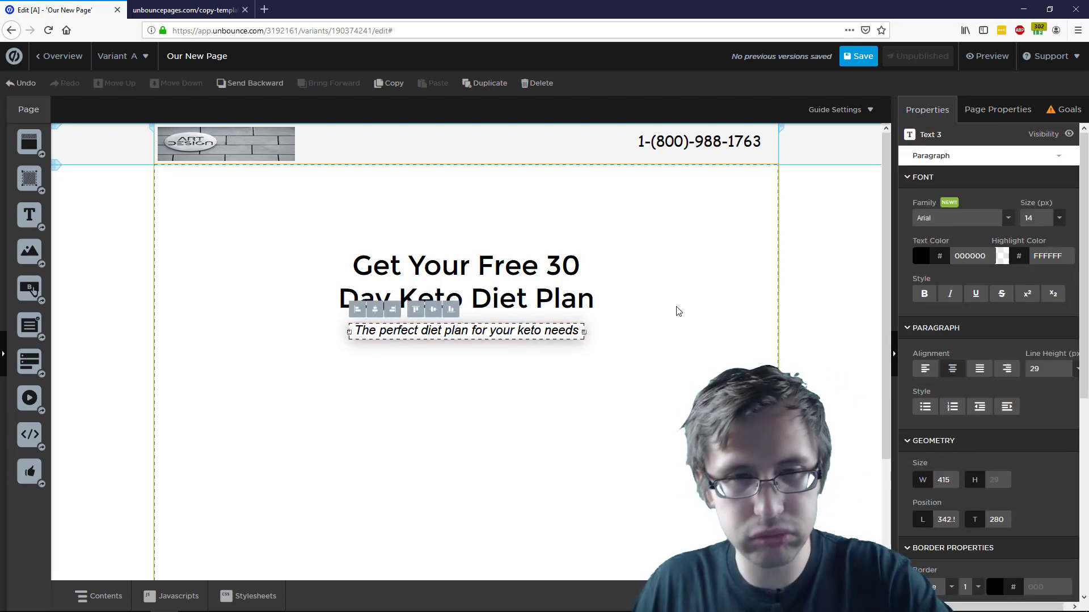
click(675, 300)
Check the MODA page, then place a default Button widget below the subheadline
click(202, 5)
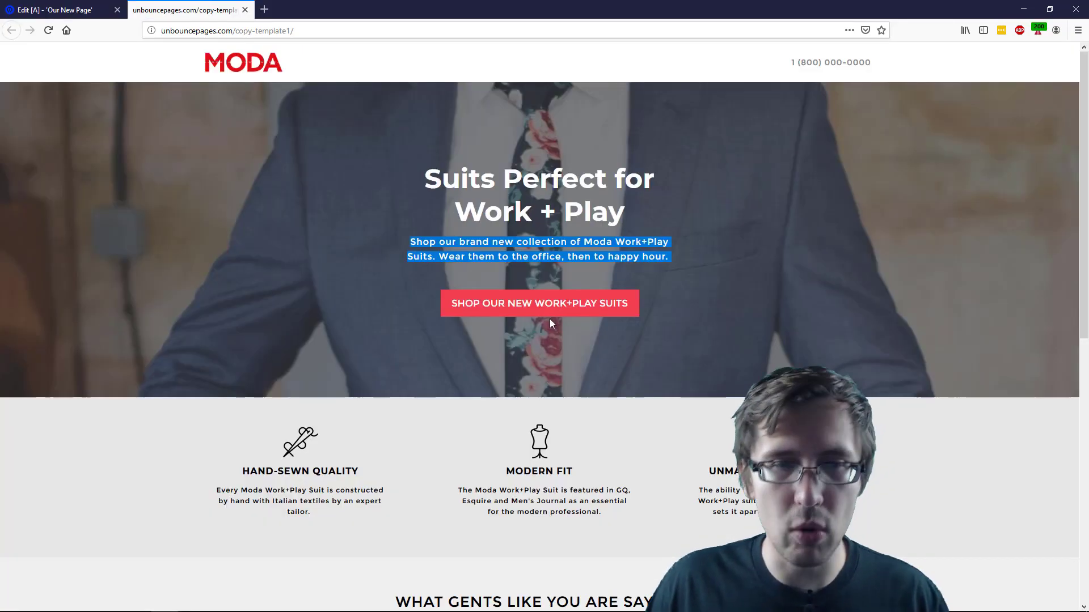
scroll(663, 360, down, 8)
scroll(704, 453, up, 8)
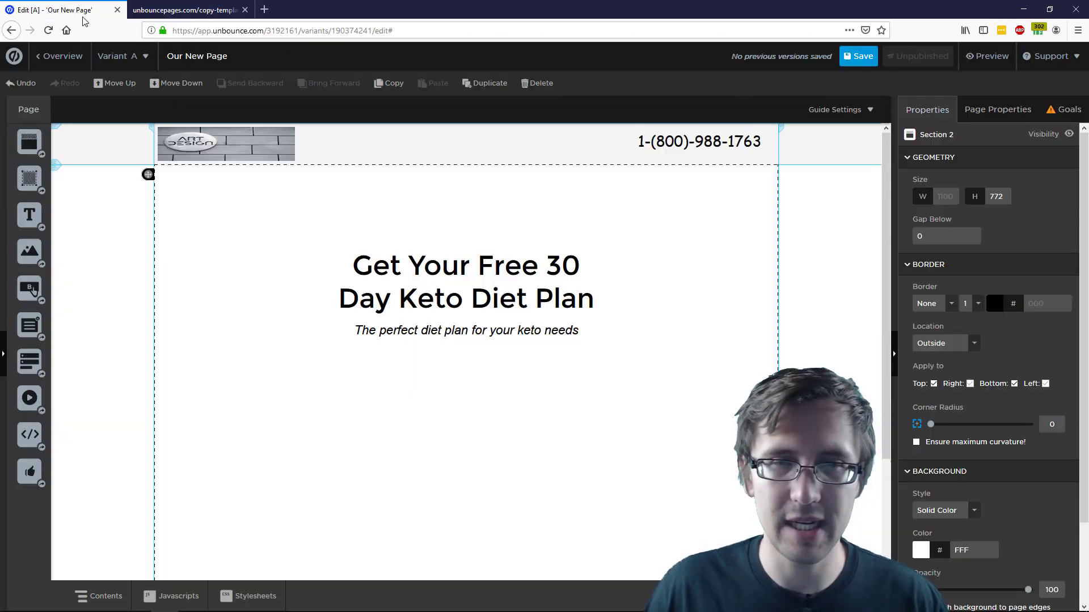
click(62, 10)
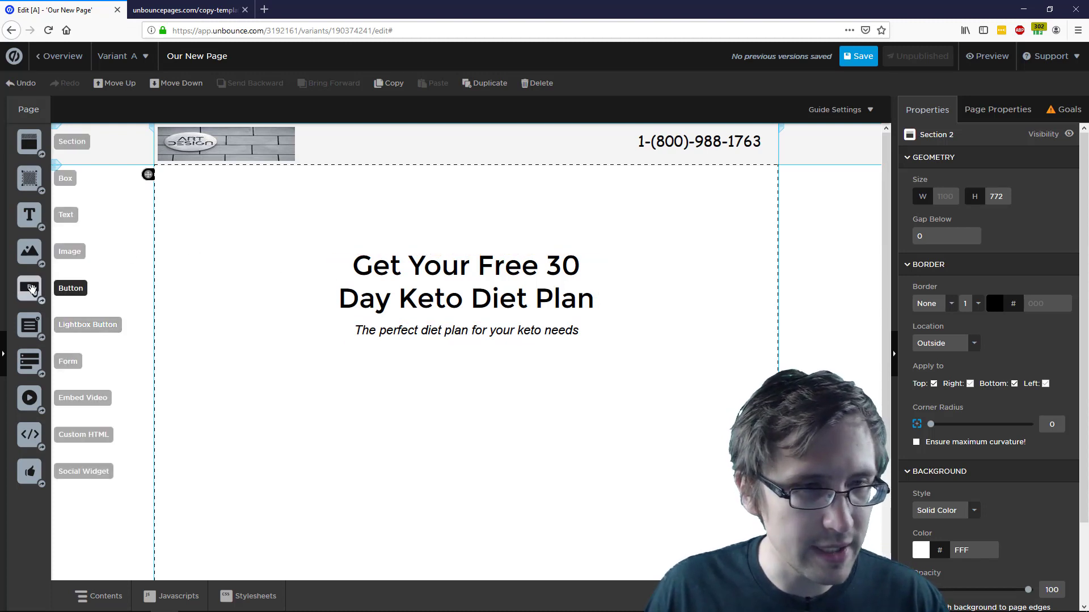
drag(24, 295, 492, 371)
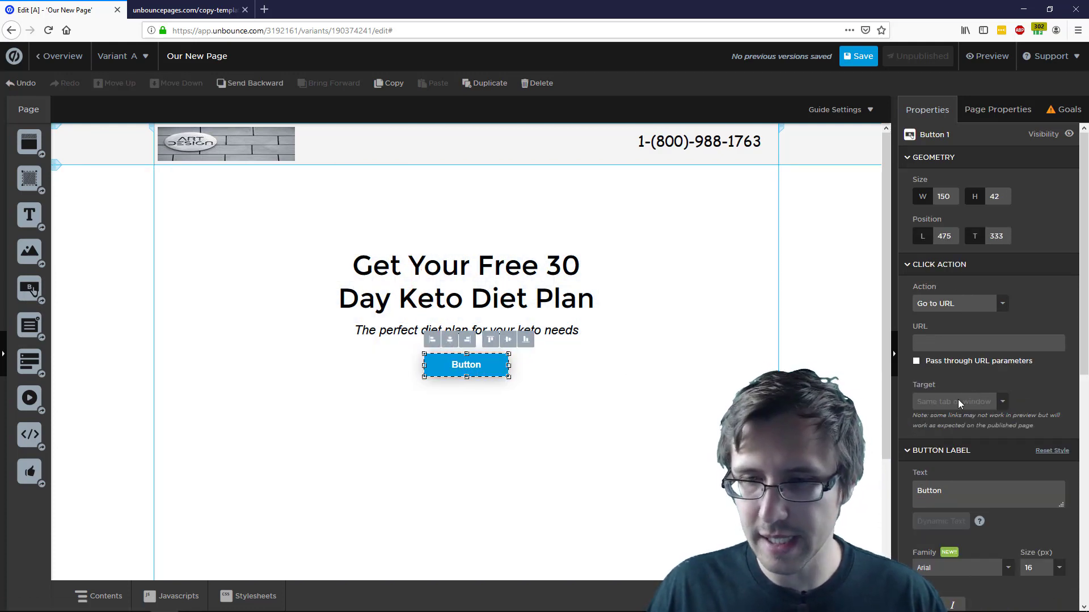
Compare the button's Hover and Active appearance states, then return to the Up state settings
scroll(958, 399, down, 7)
scroll(953, 485, down, 1)
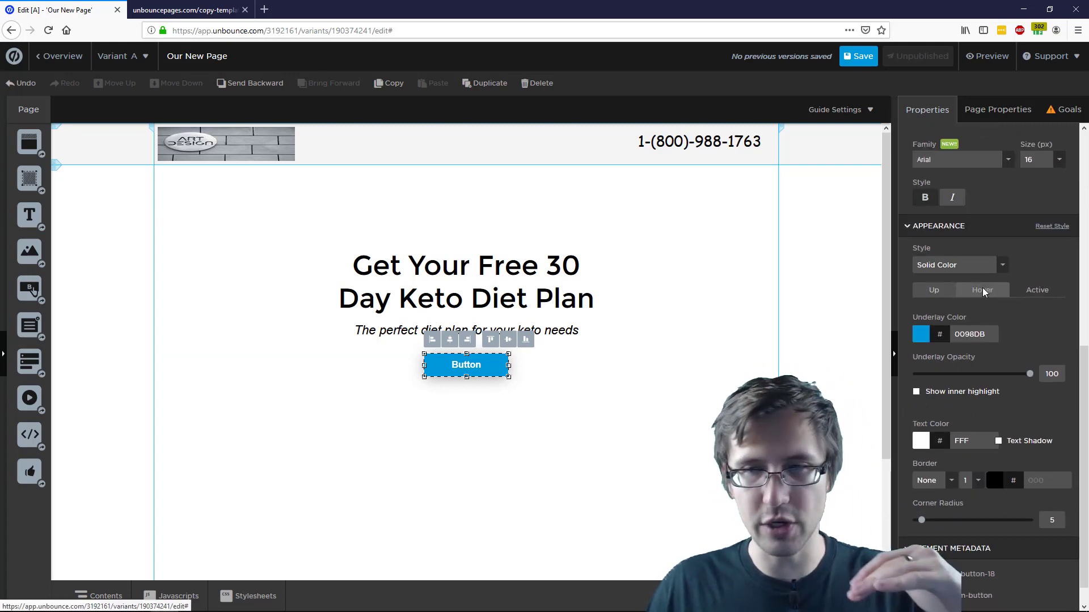
click(983, 290)
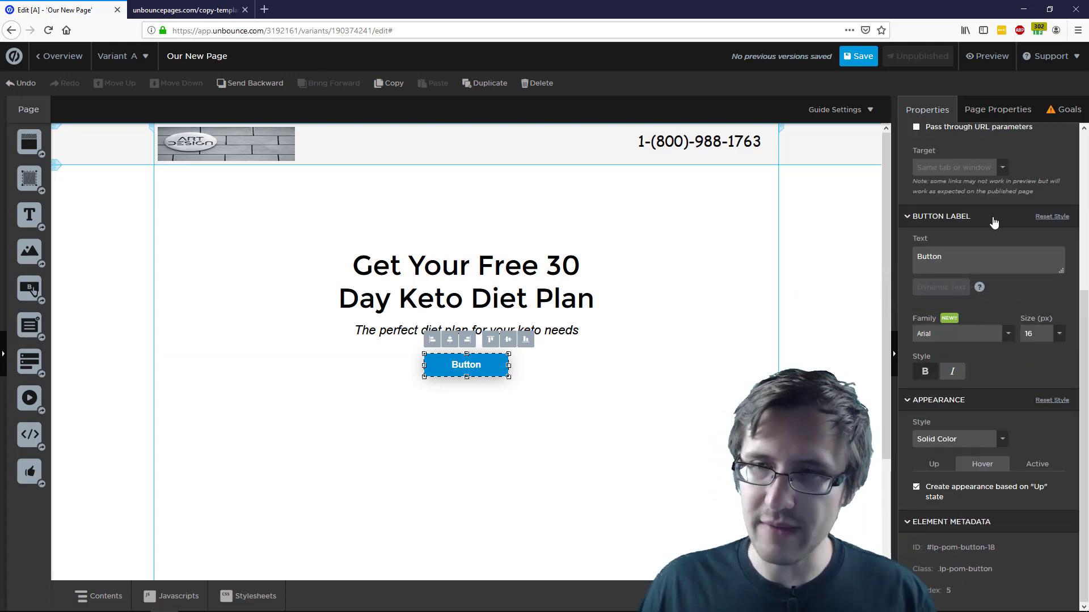
click(1033, 464)
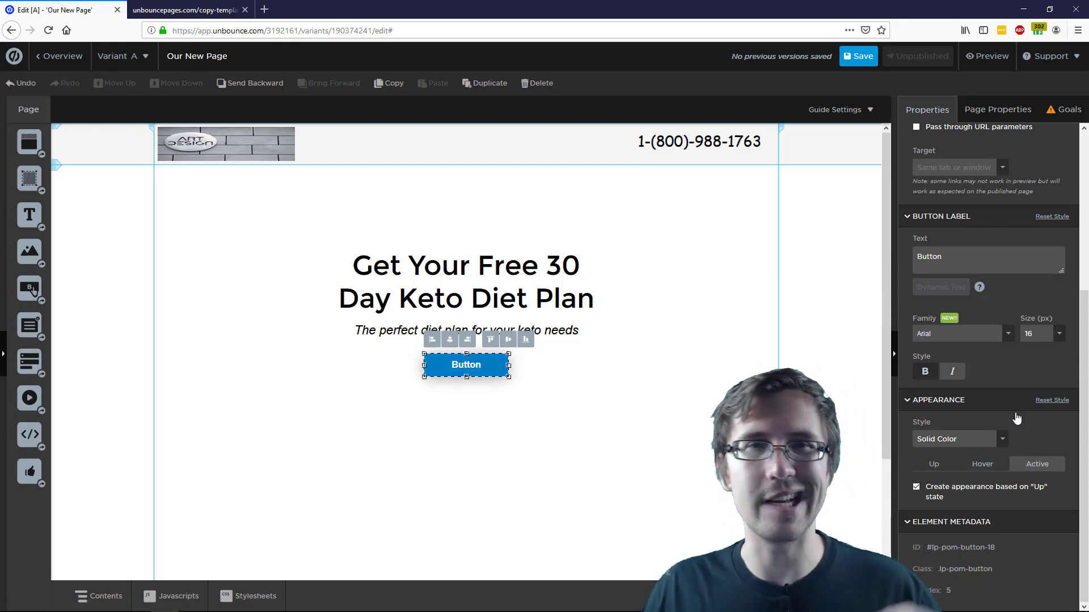
click(973, 463)
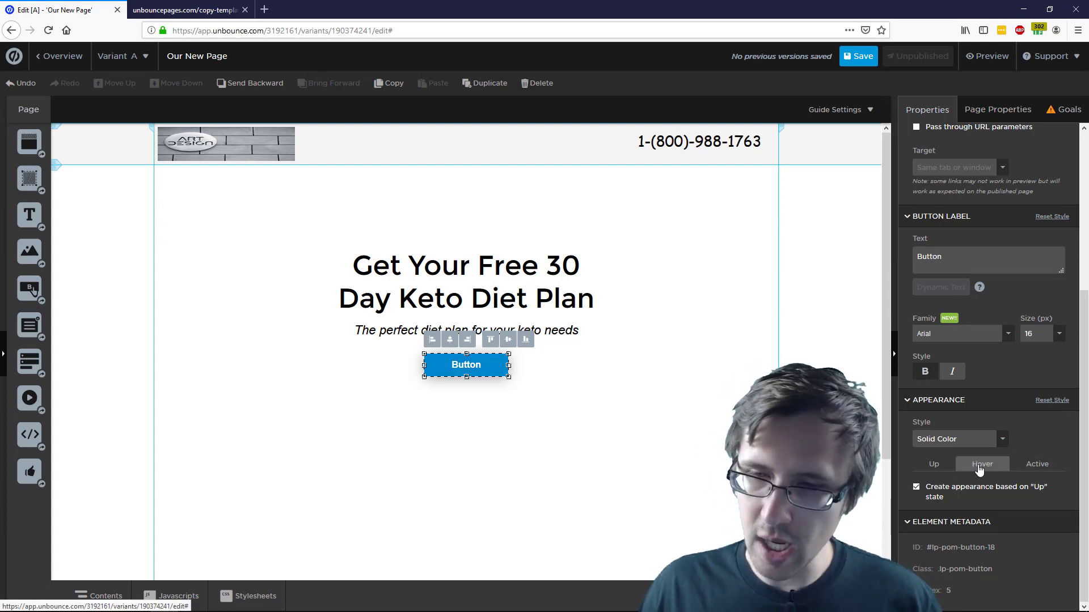
click(927, 471)
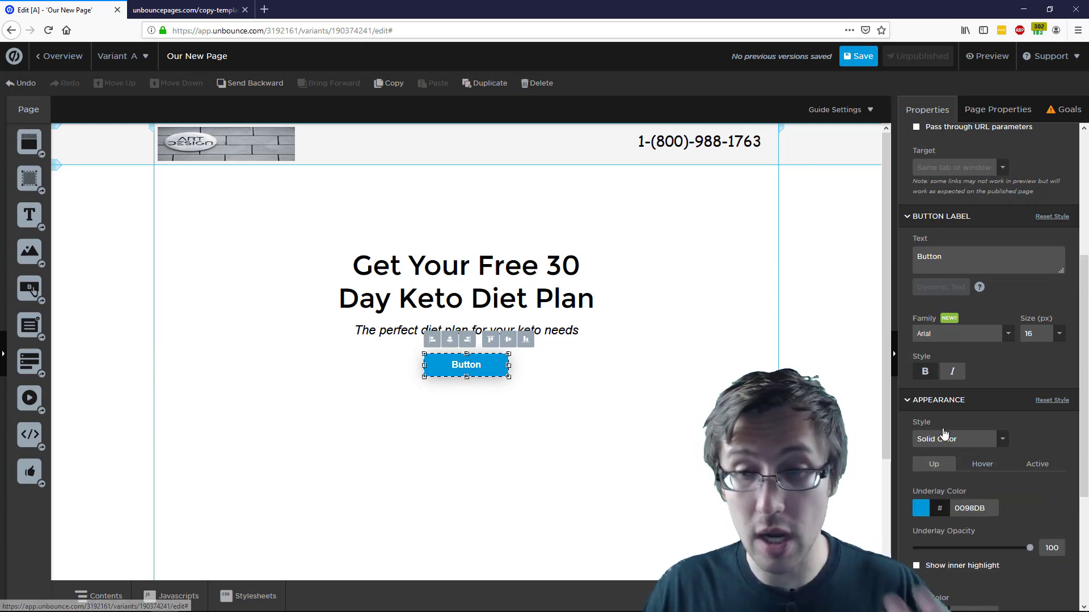
scroll(924, 462, down, 1)
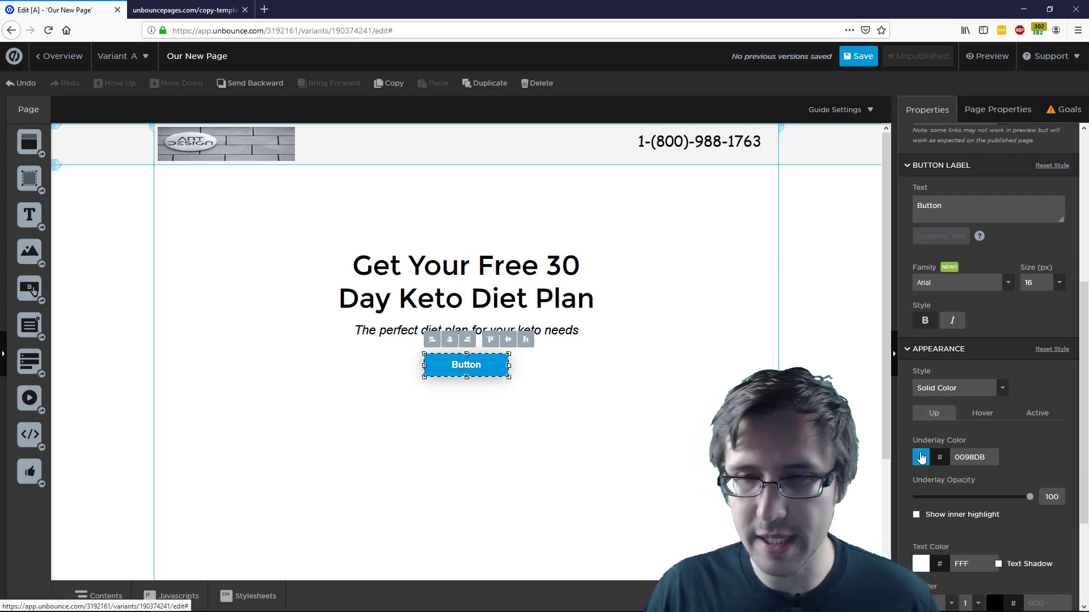
click(184, 10)
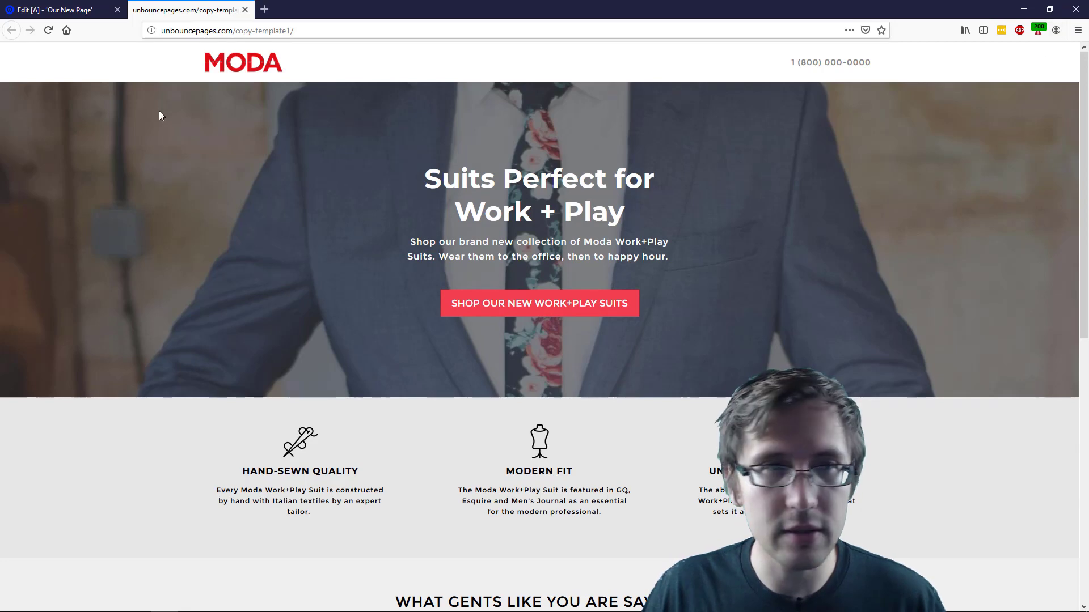
click(60, 10)
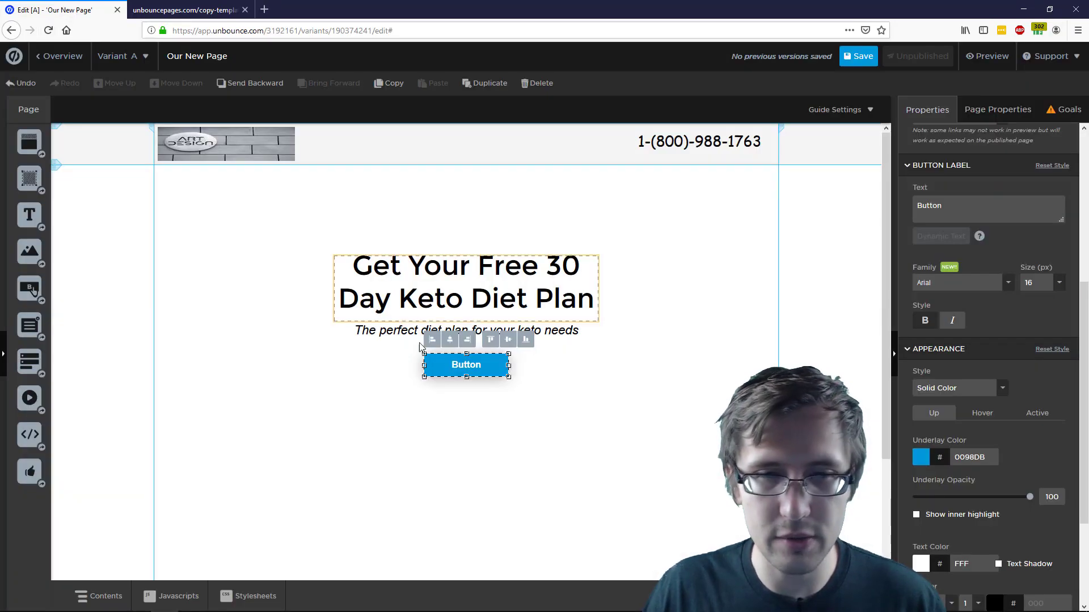
click(921, 457)
click(598, 259)
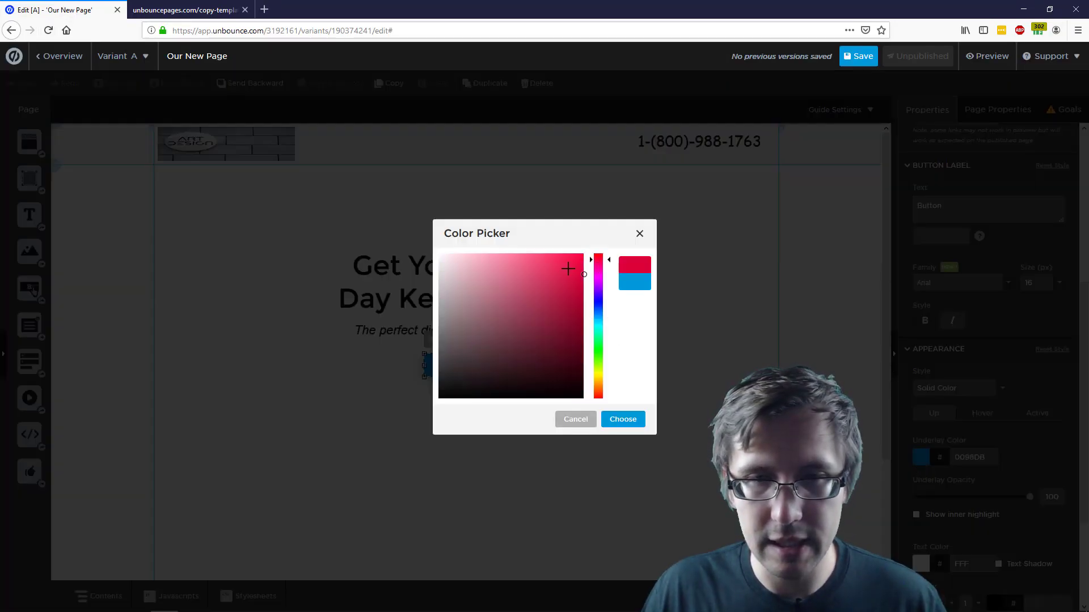
drag(569, 268, 585, 297)
click(584, 255)
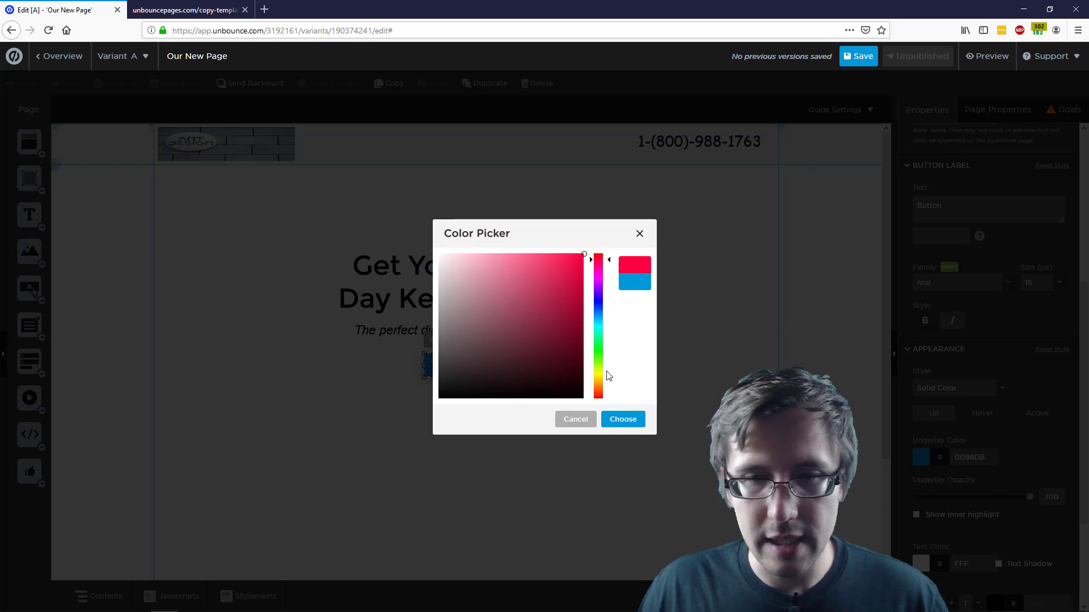
click(635, 420)
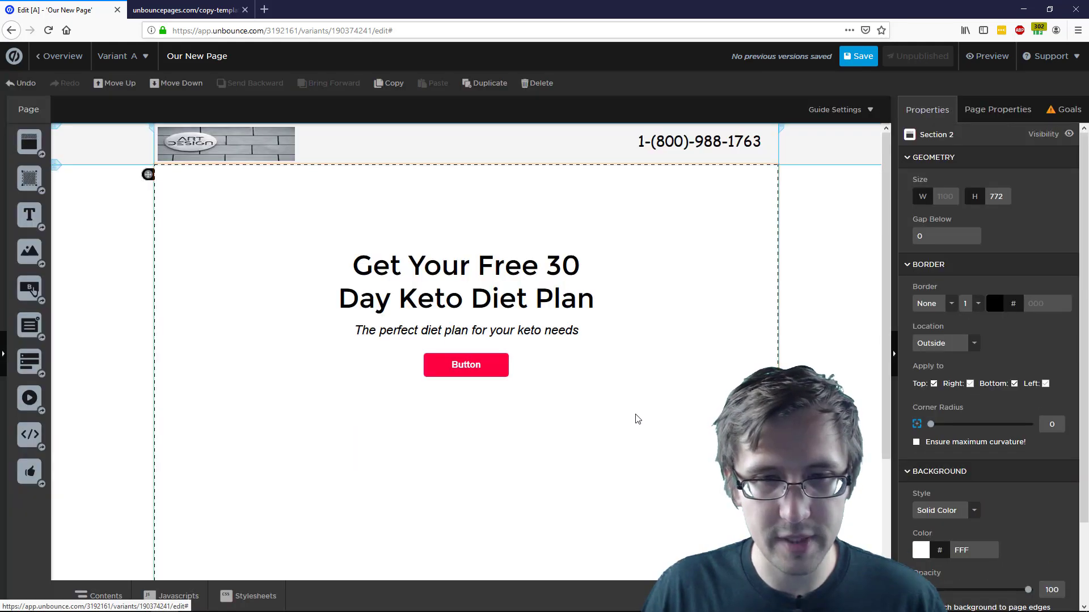
click(492, 363)
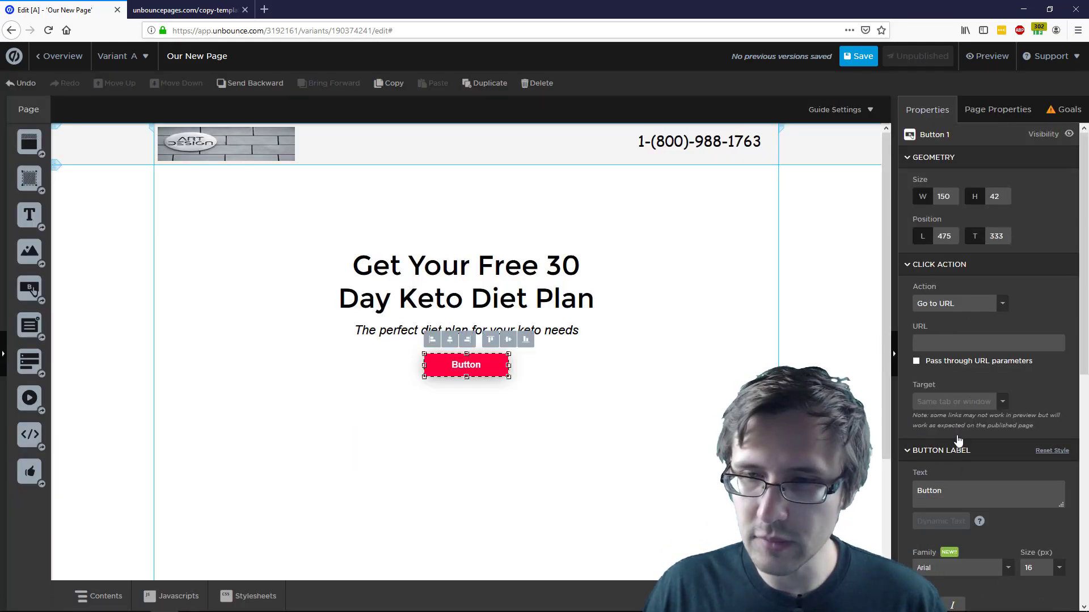
scroll(965, 398, down, 6)
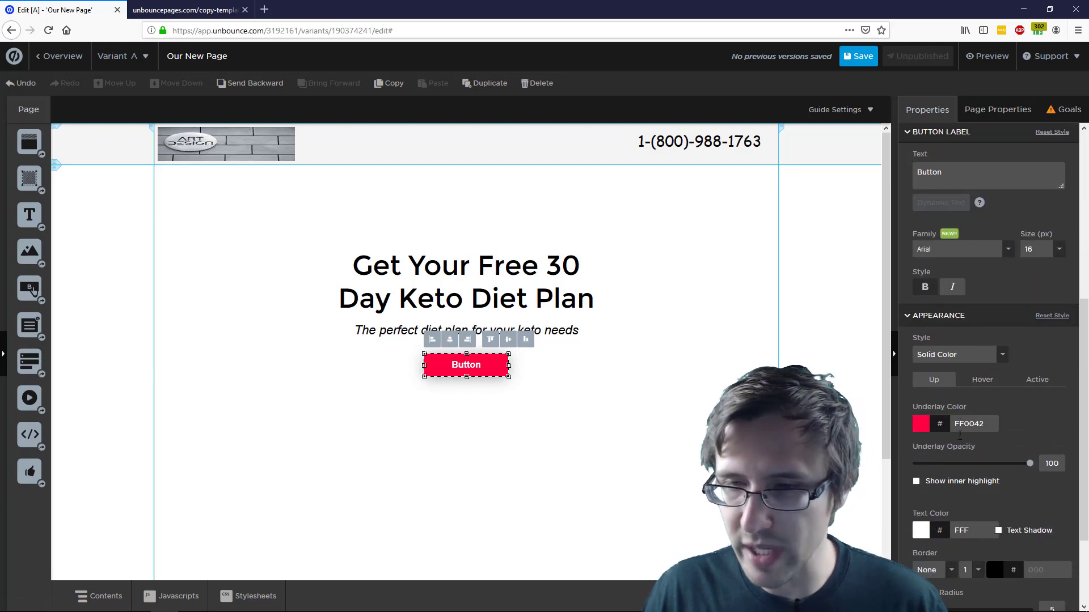
scroll(1009, 444, down, 2)
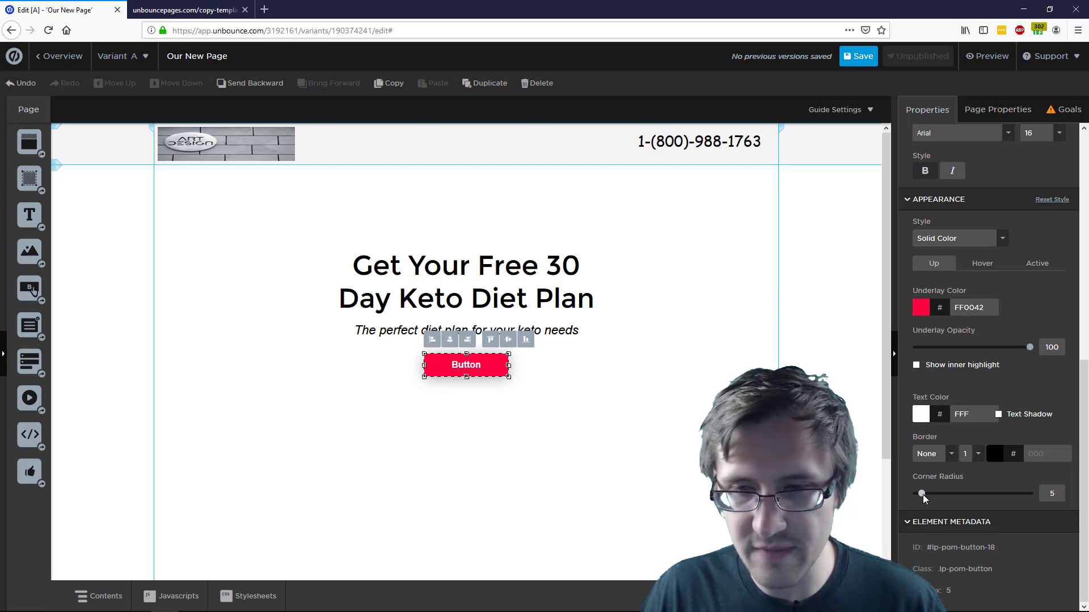
click(607, 395)
click(187, 10)
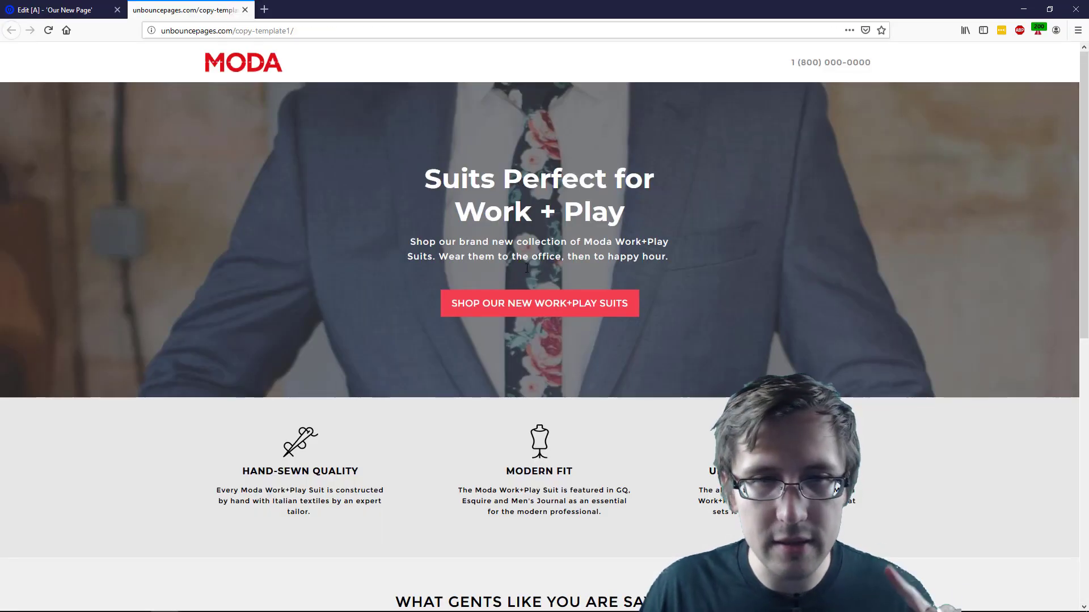
click(54, 10)
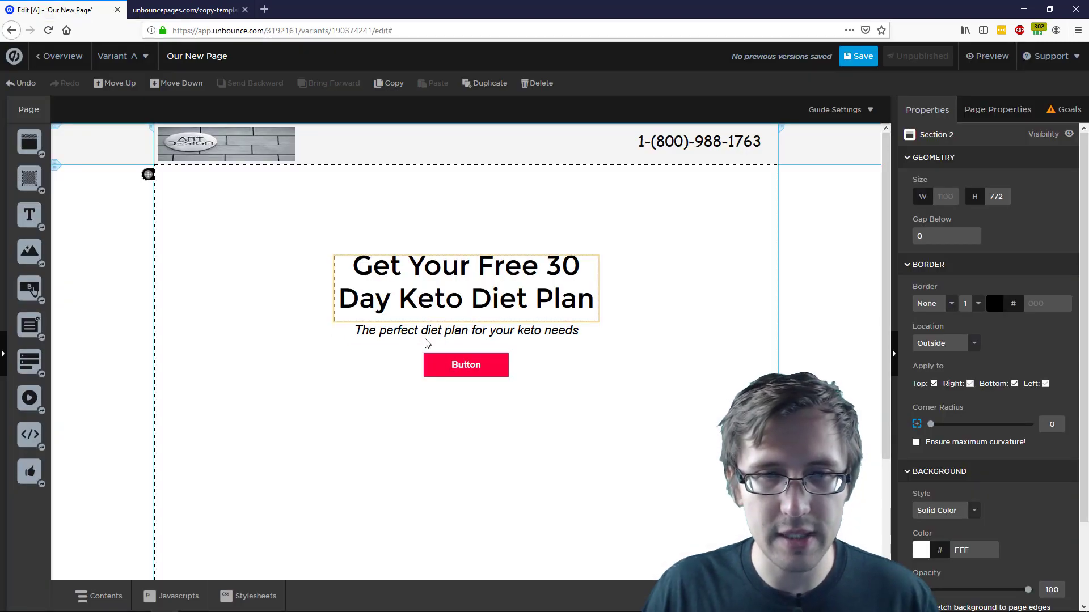
click(451, 366)
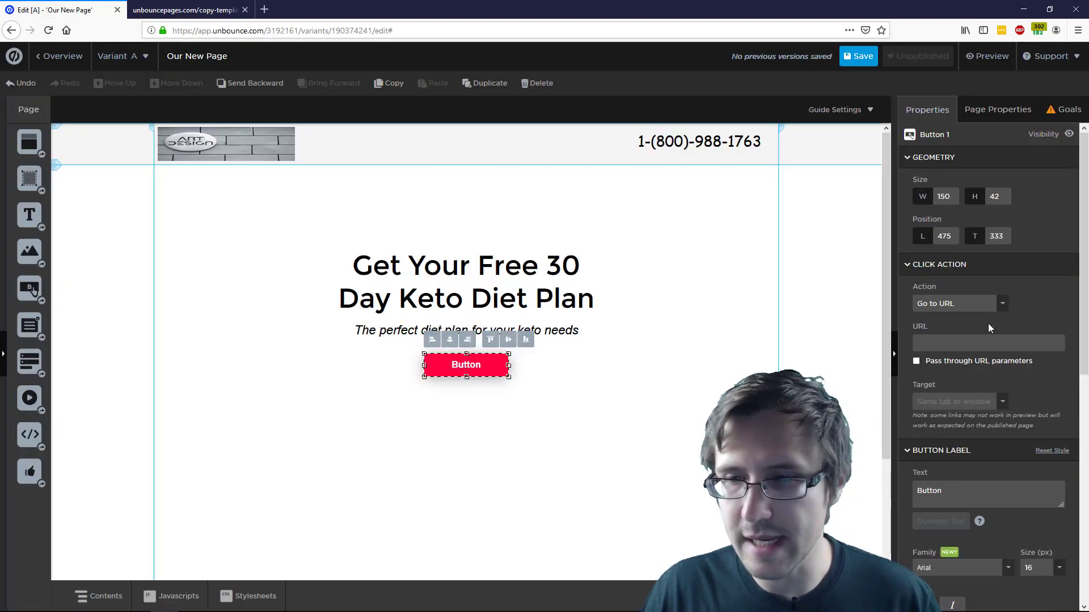
Replace the button label with 'Get Instant Access to Your Meal Plan' and widen the button
click(938, 493)
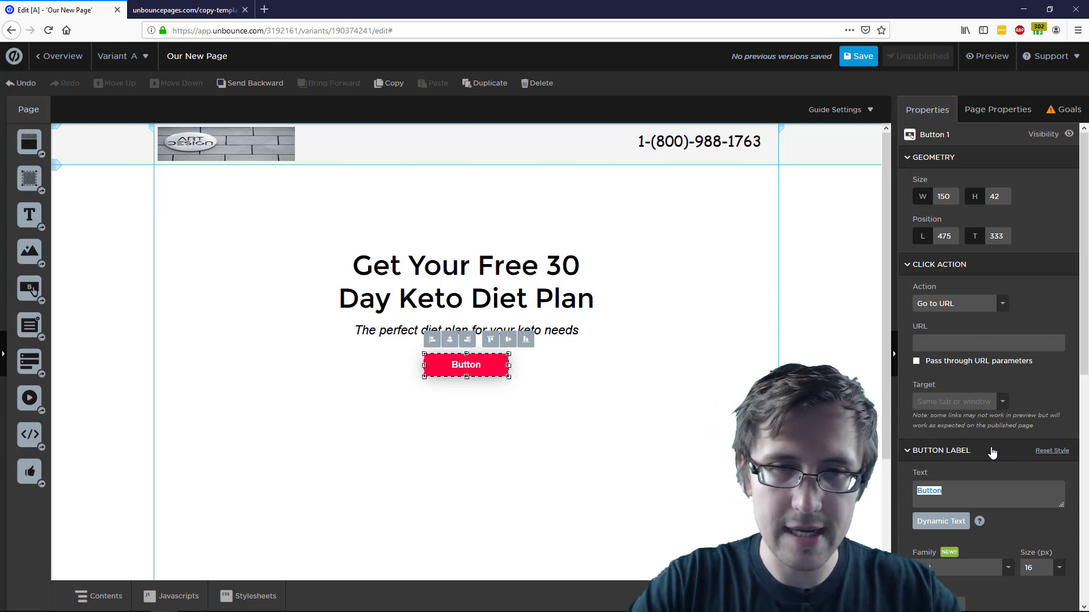
text(Ge)
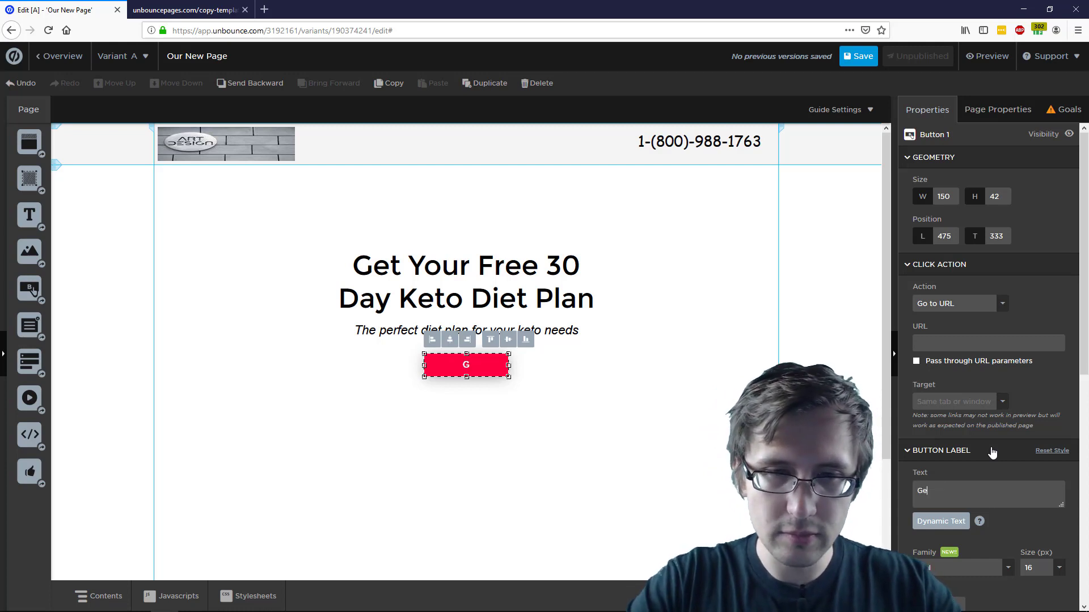
text(t Instant Acce)
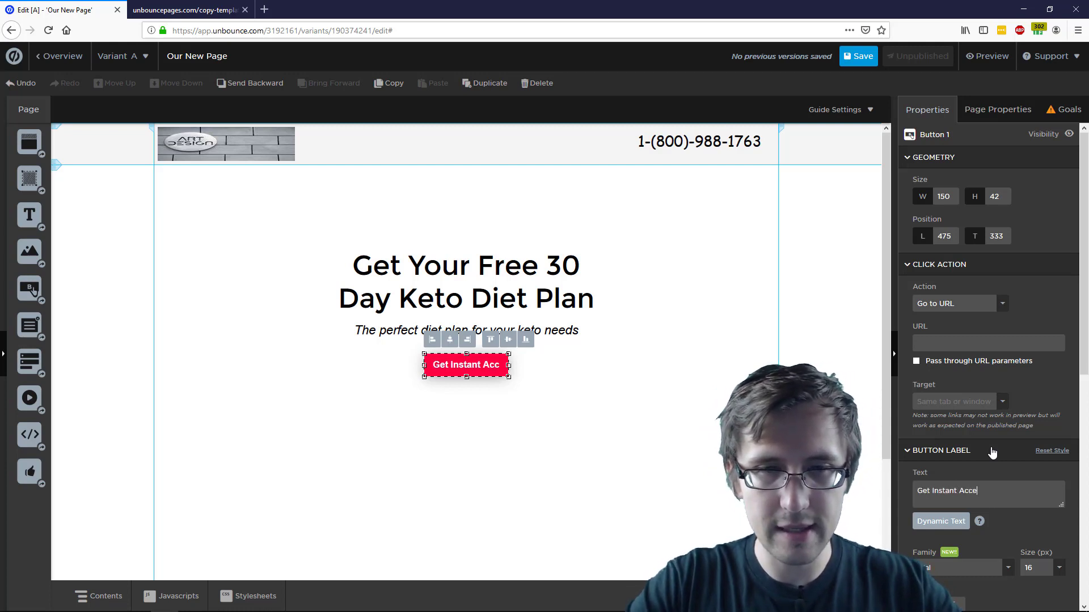
text(ss to Your)
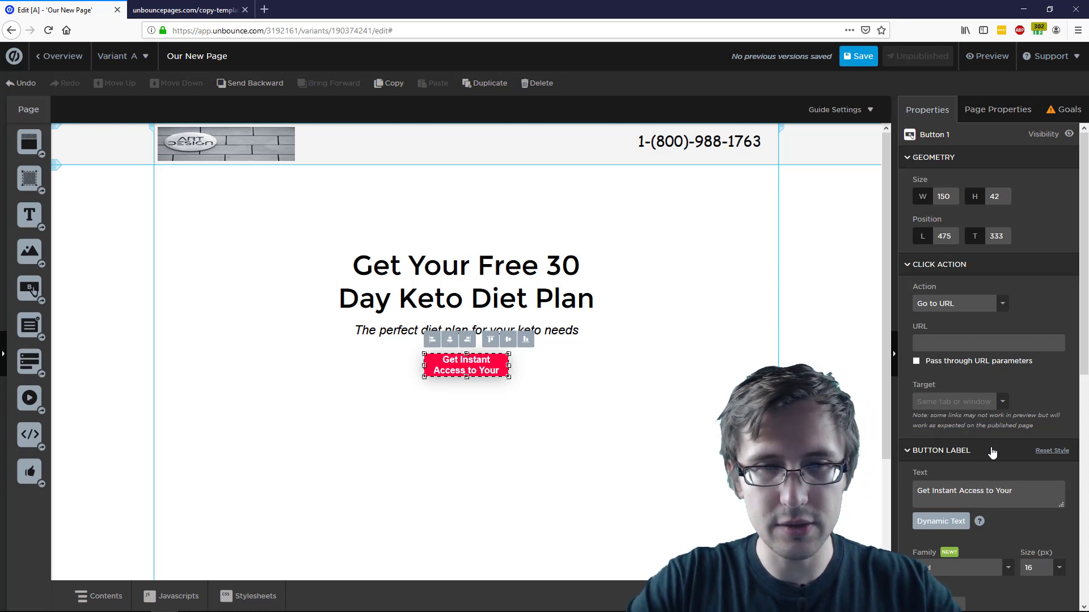
text( Meal  Plan)
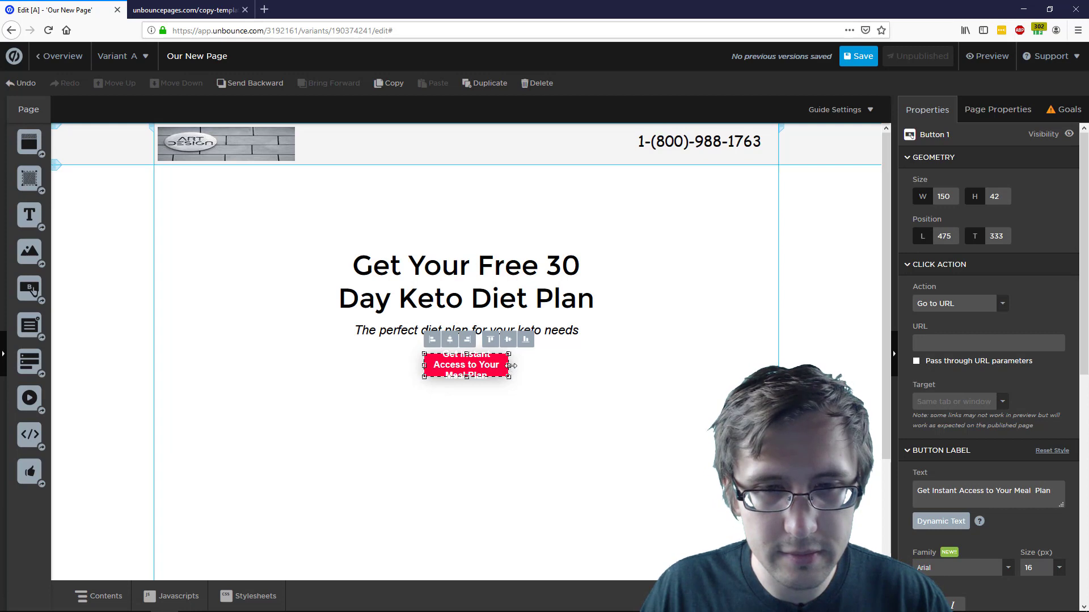
drag(511, 366, 577, 367)
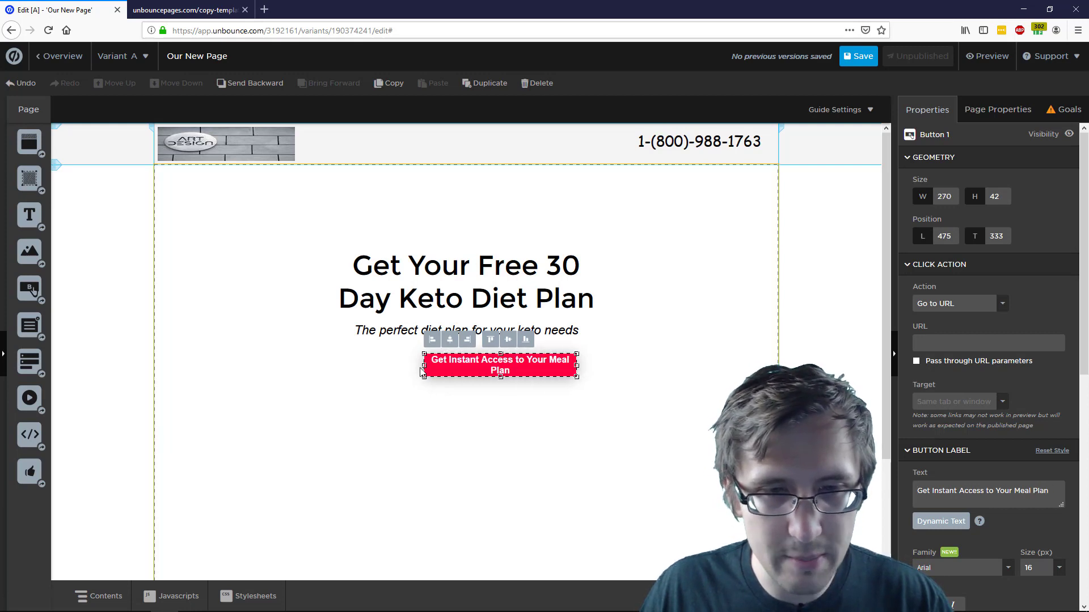
drag(424, 366, 366, 368)
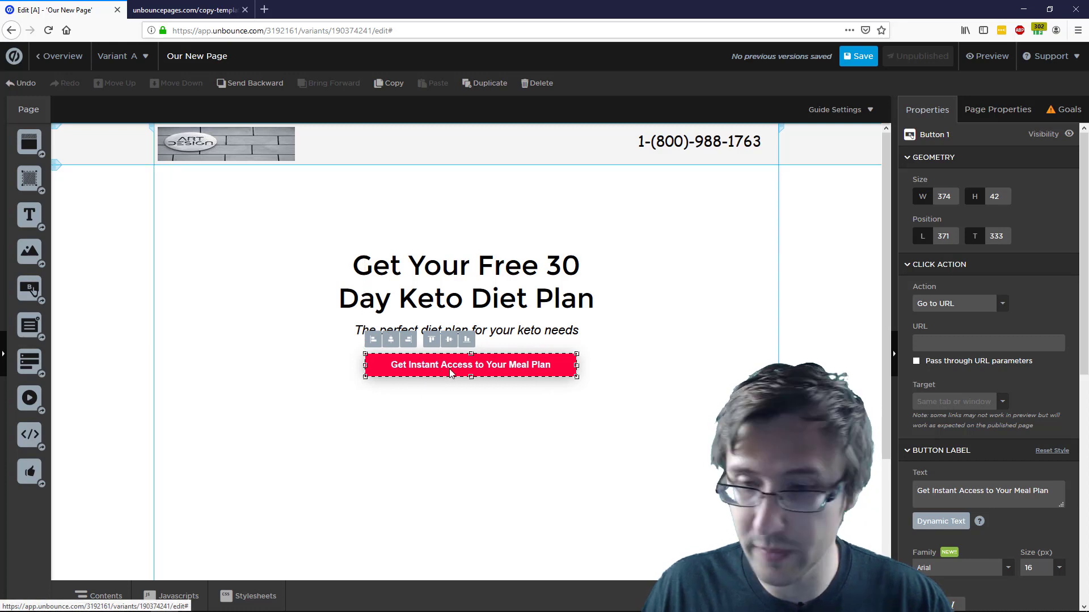
Try 24 and 28 px label sizes, widening and heightening the button to fit
scroll(1032, 493, down, 2)
scroll(1032, 493, down, 1)
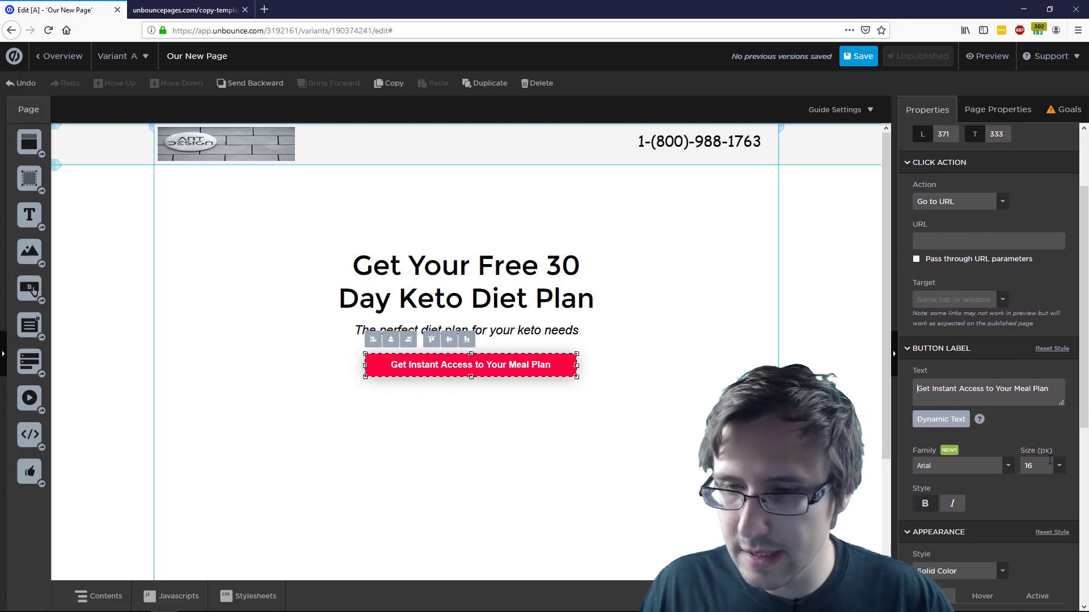
click(1040, 466)
click(1038, 558)
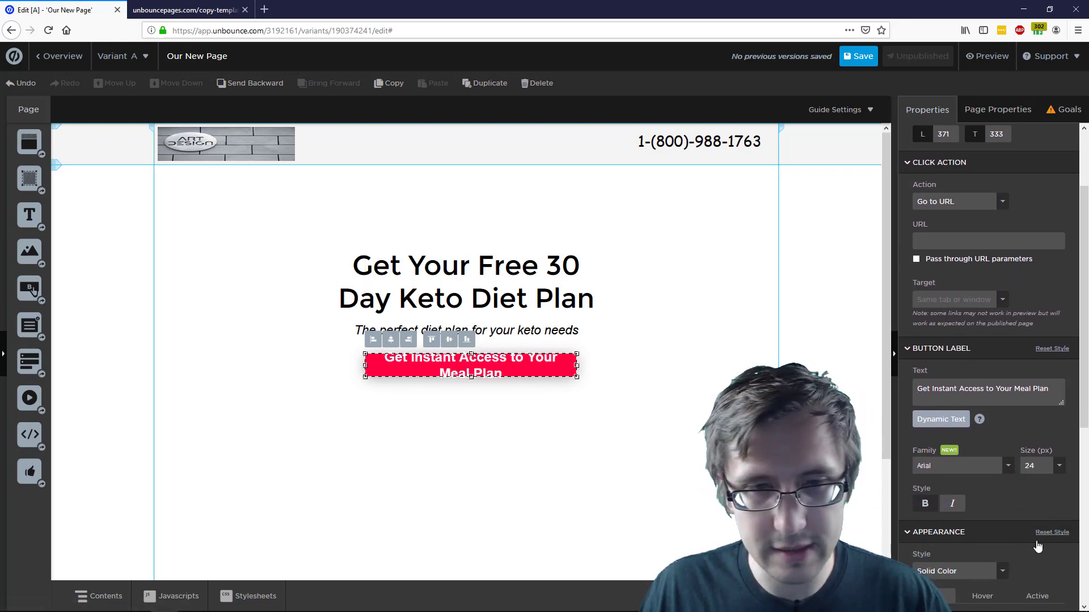
click(1054, 466)
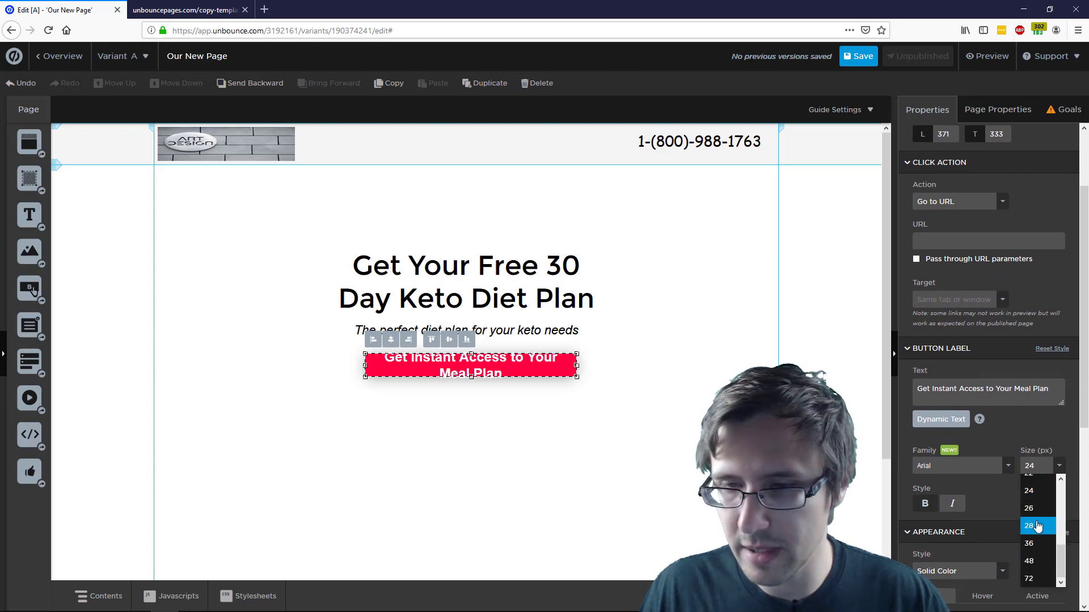
click(1035, 526)
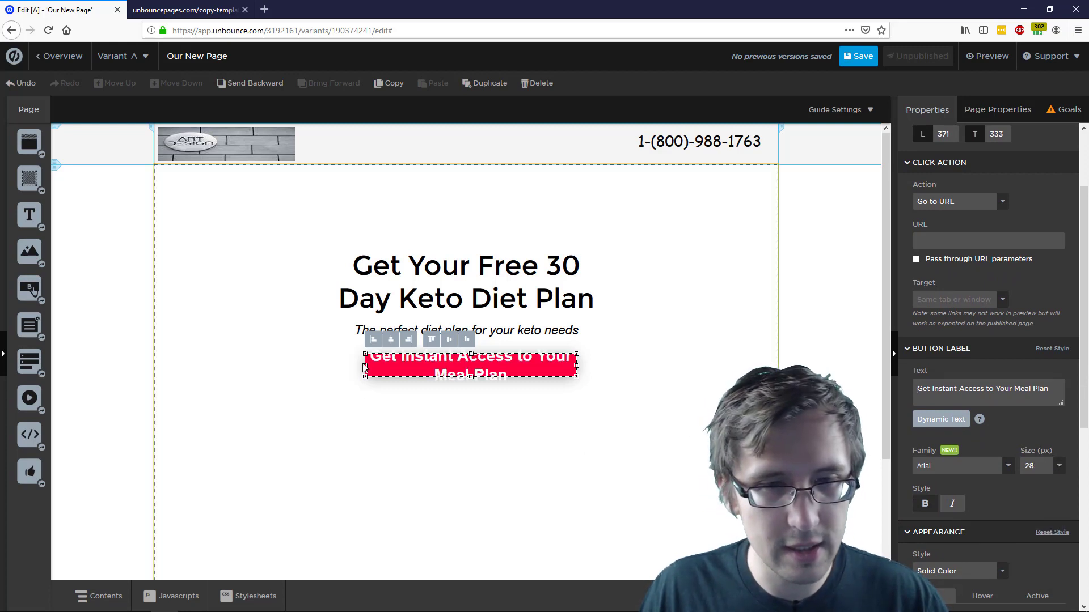
drag(366, 366, 340, 377)
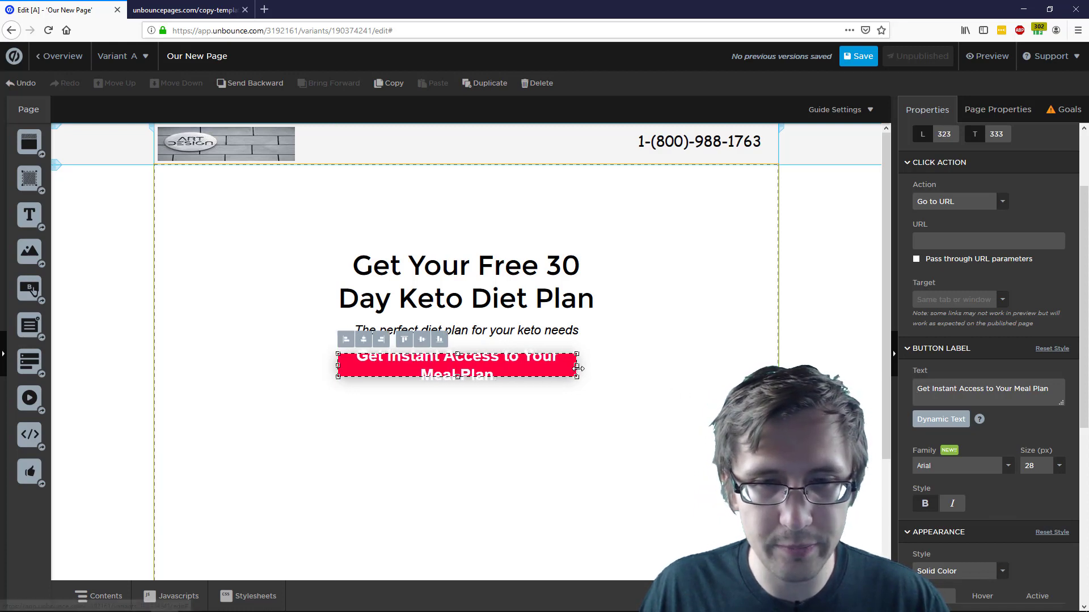
drag(579, 365, 595, 366)
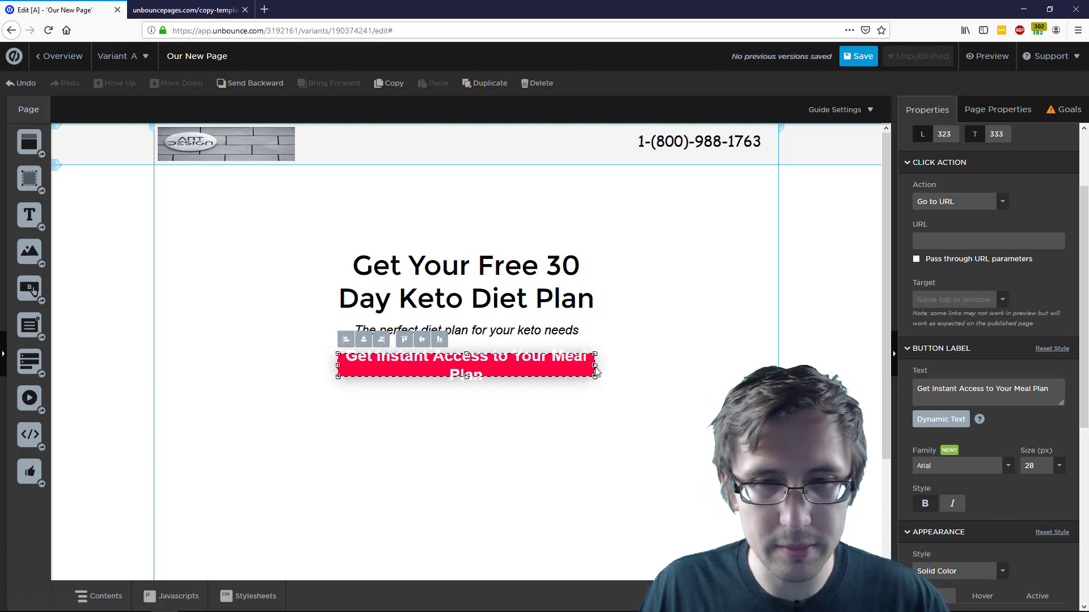
drag(467, 377, 473, 401)
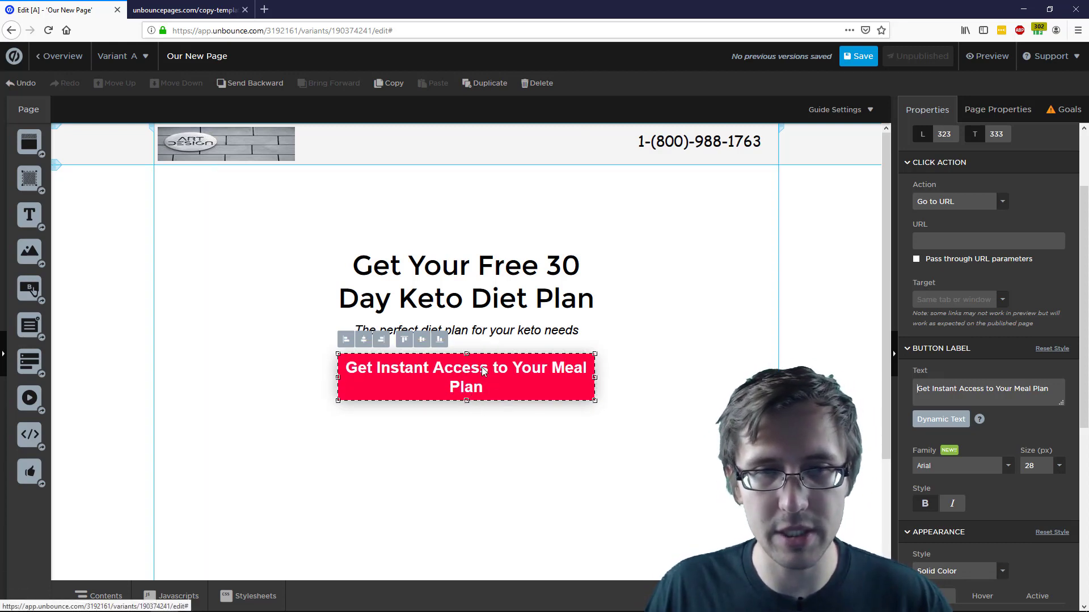
Settle on a 24 px label and shorten the button to a single line
click(1058, 466)
click(1030, 491)
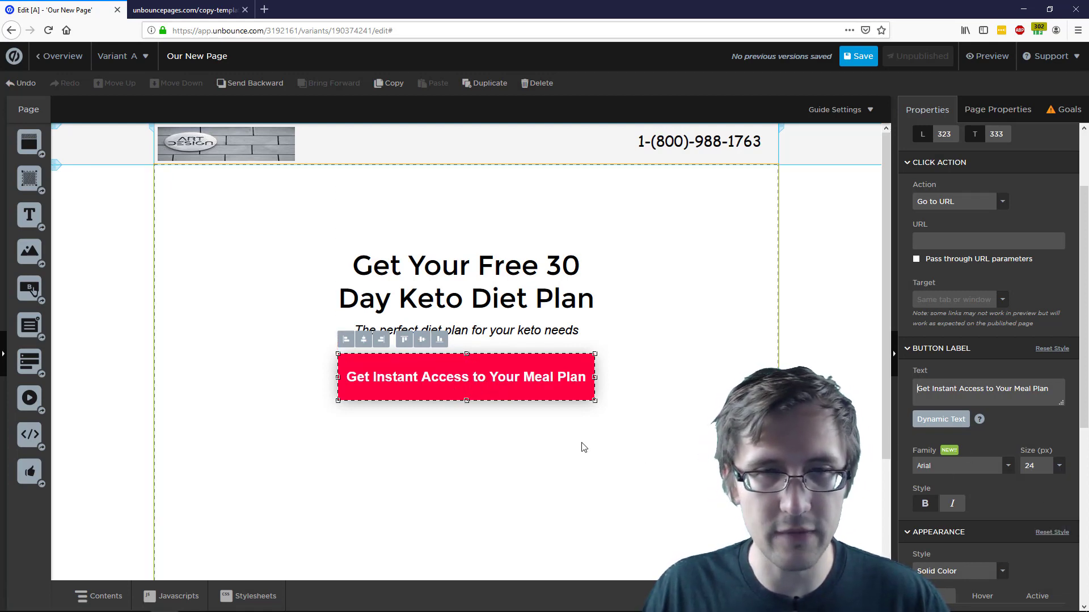
drag(470, 391, 473, 390)
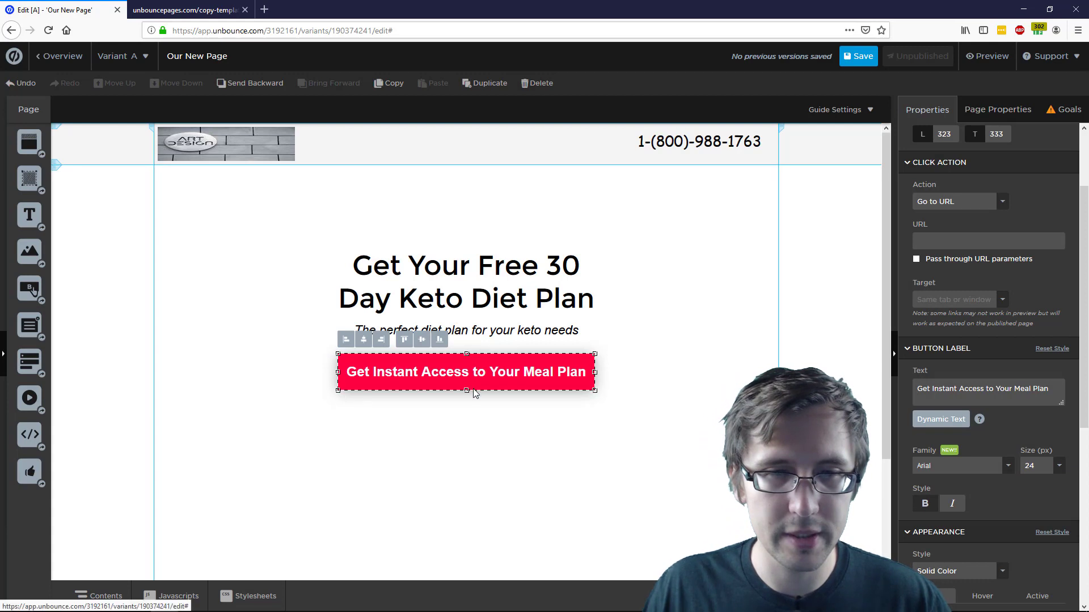
click(715, 350)
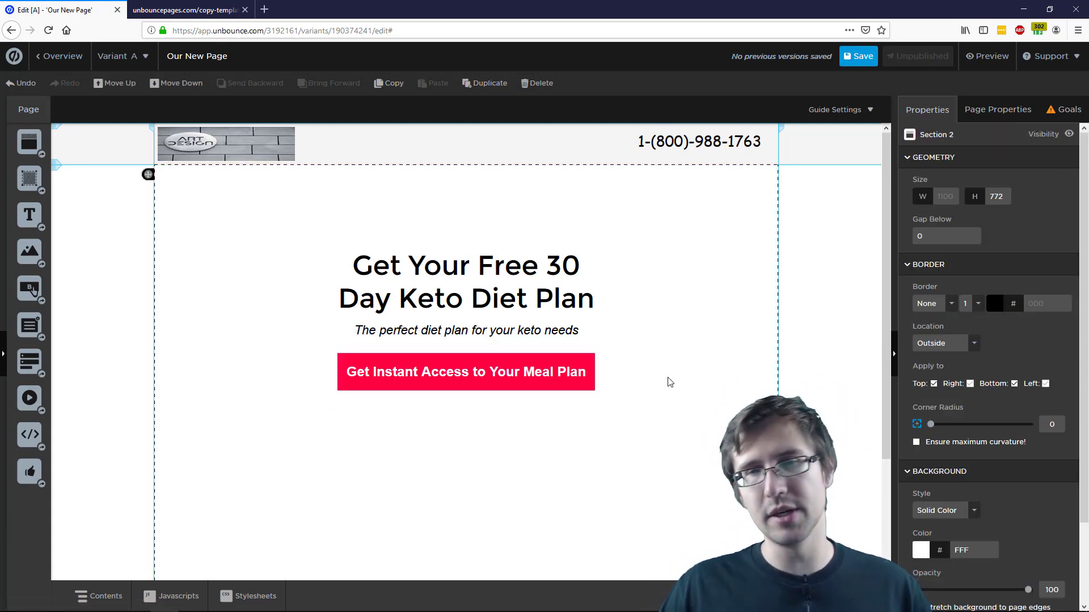
click(522, 385)
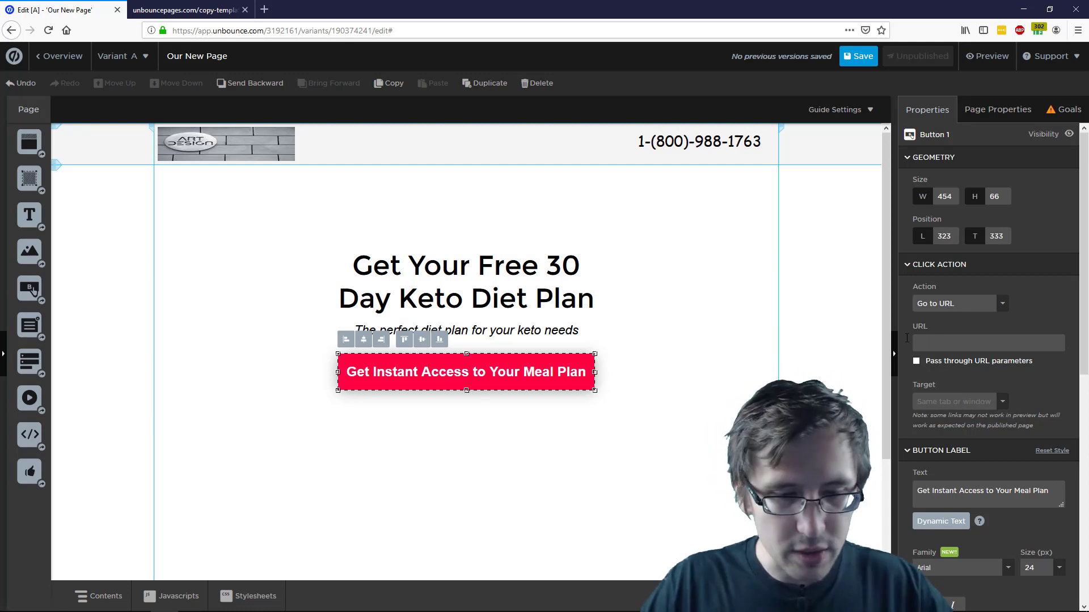
click(907, 339)
text(www.)
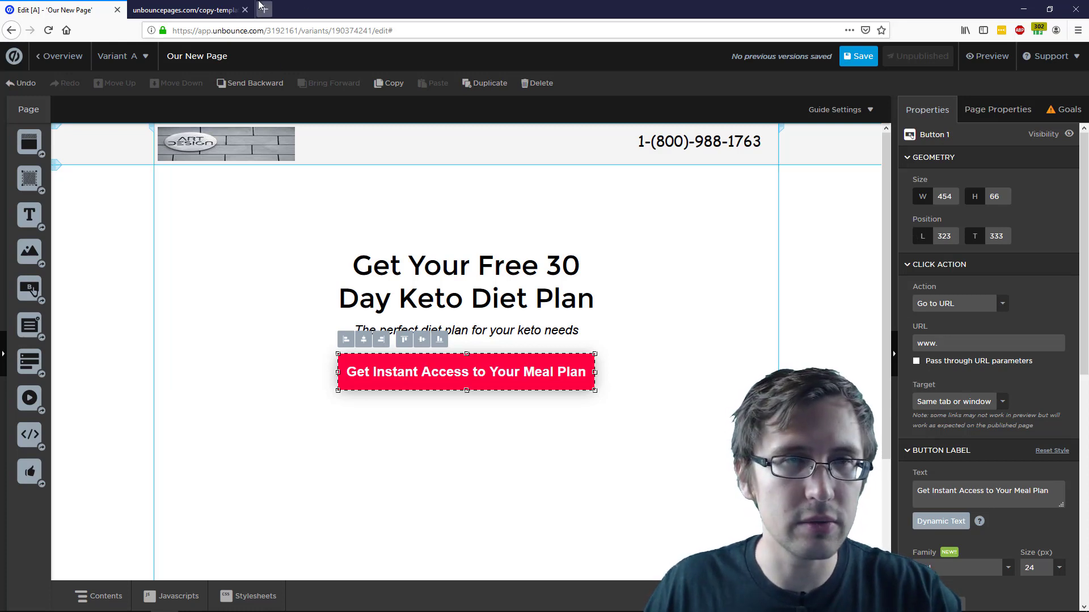
text(ketodiet.com)
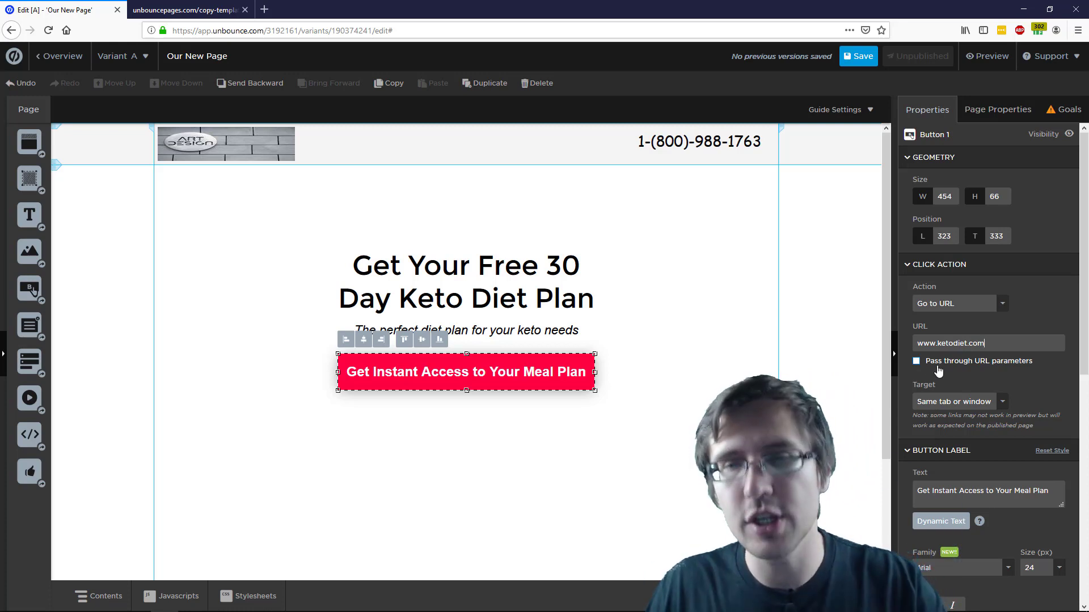
click(937, 364)
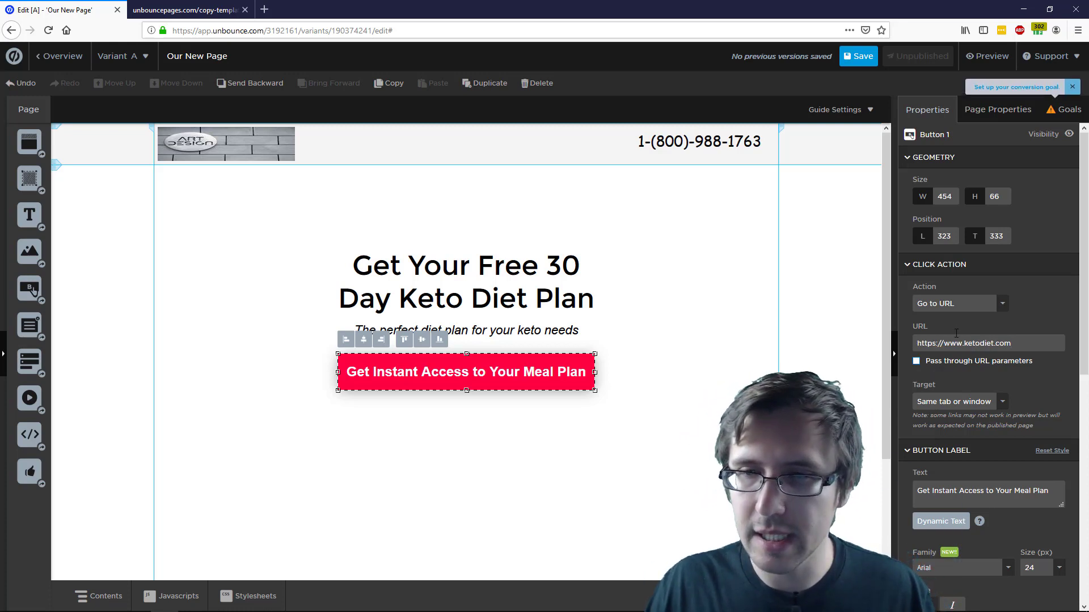
click(970, 305)
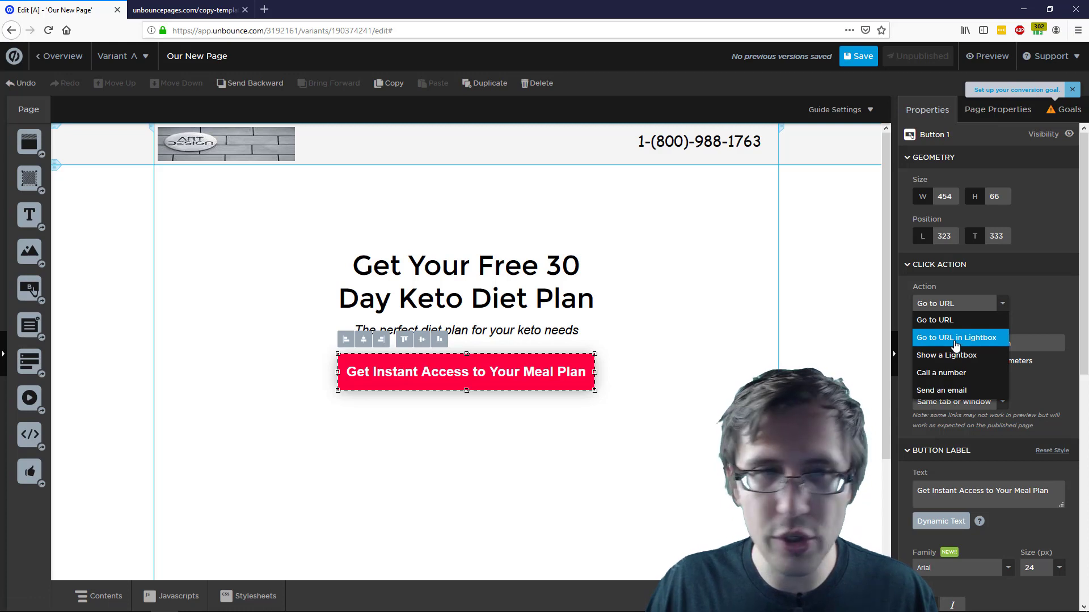
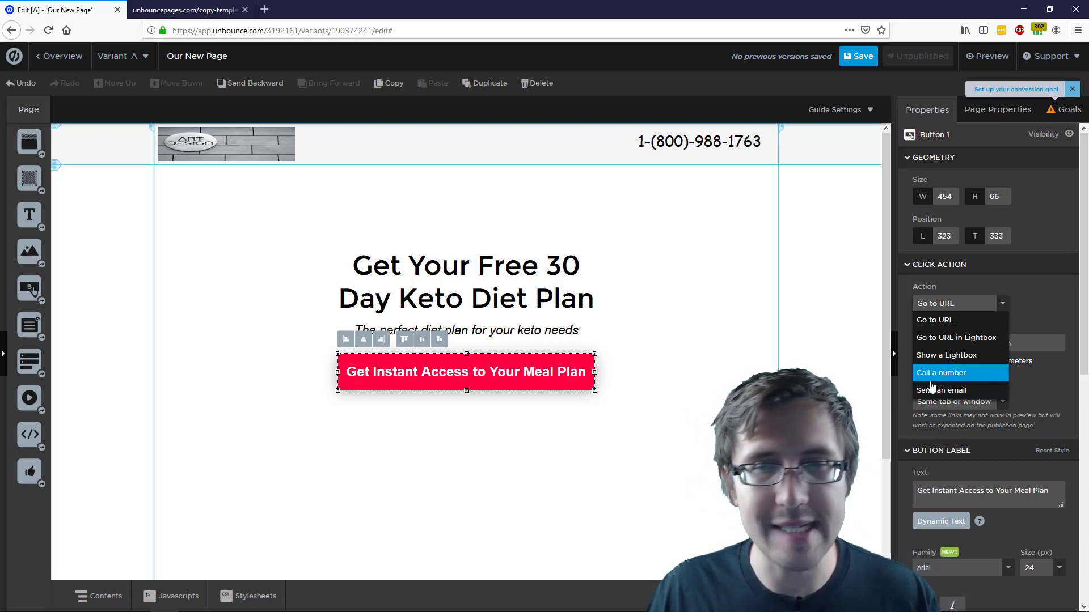
Keep the button's click action on Go to URL and bring up the page's conversion goals
click(964, 319)
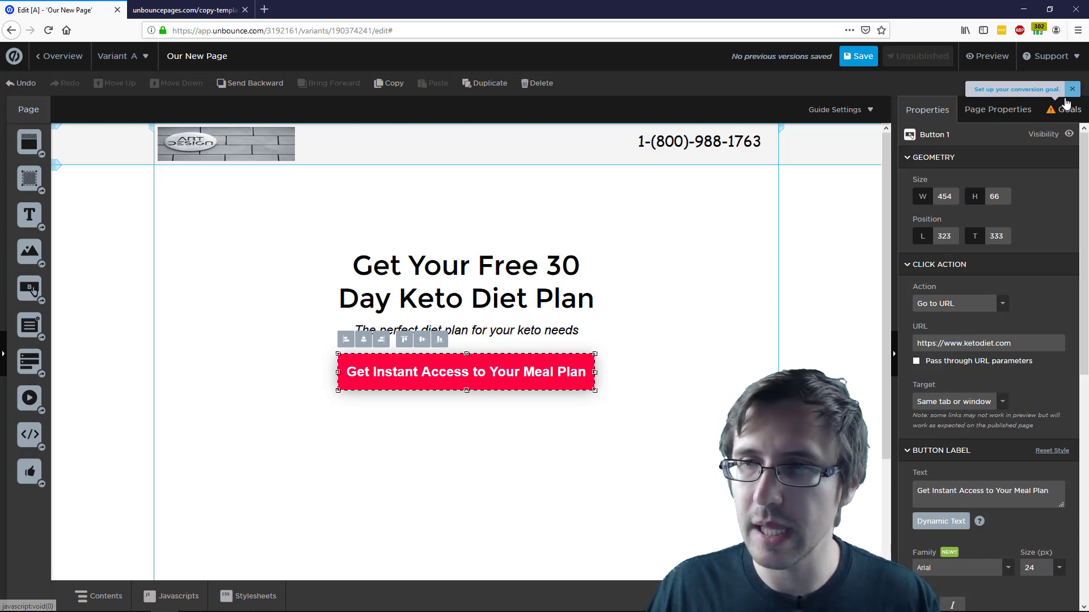
click(1053, 112)
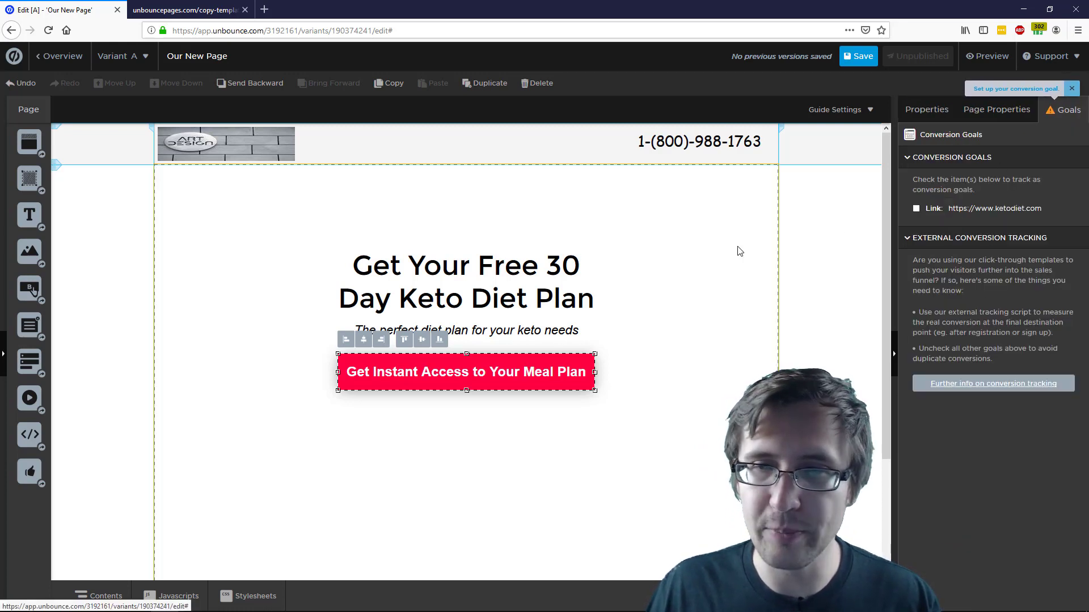
click(916, 209)
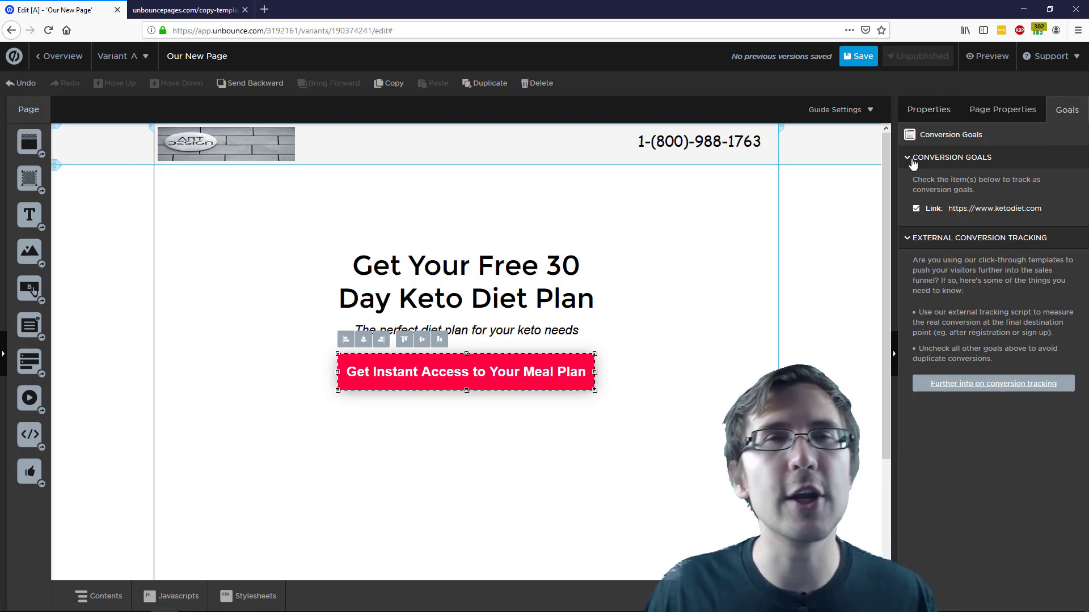
click(930, 109)
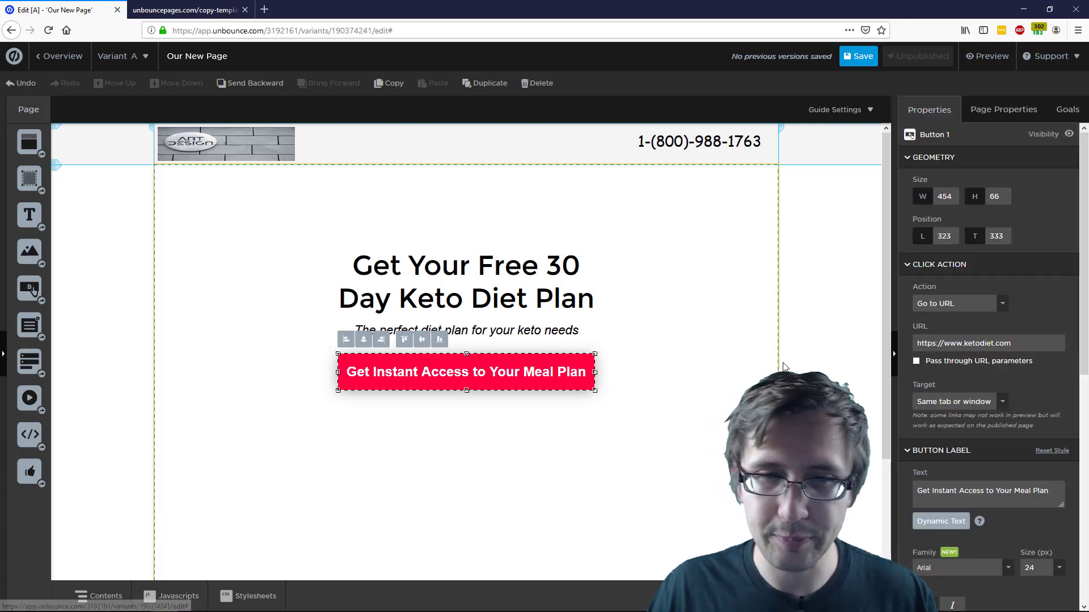
After checking the reference template, shorten the hero section to 528 px tall
click(732, 355)
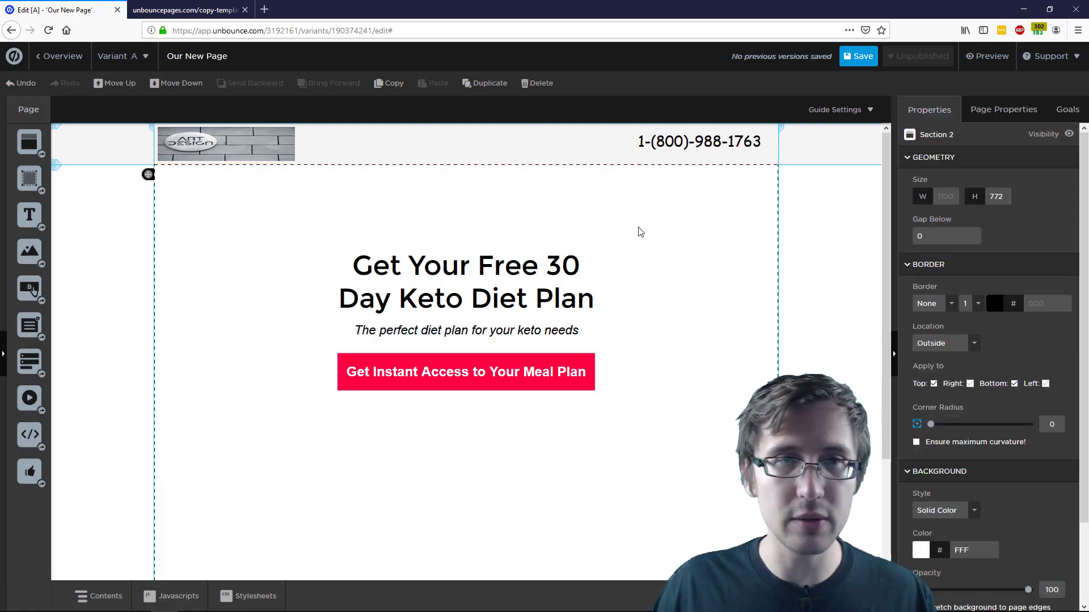
click(189, 6)
click(57, 9)
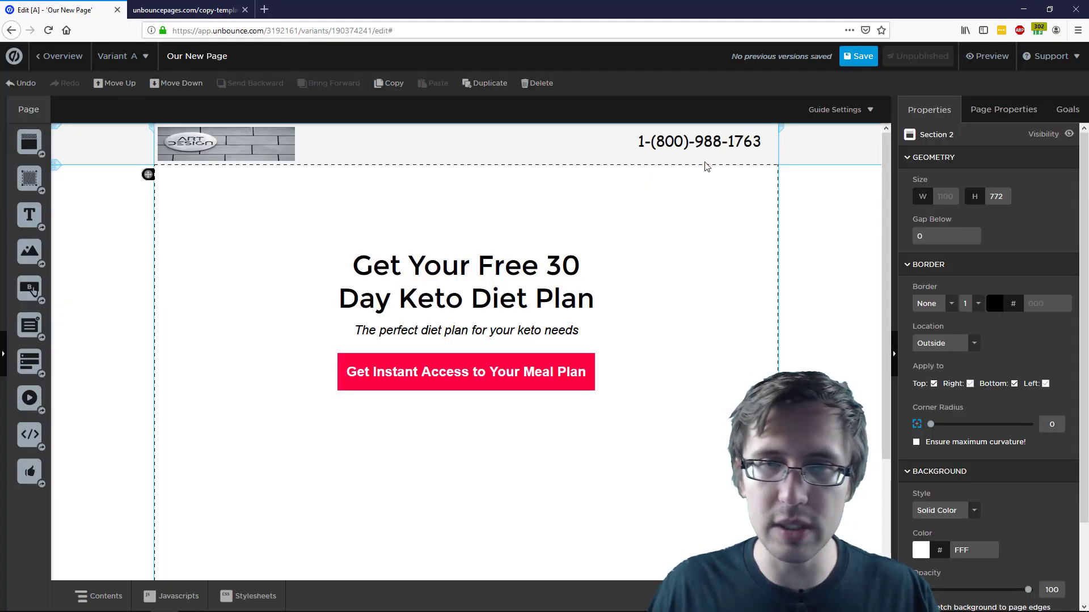
scroll(642, 425, down, 2)
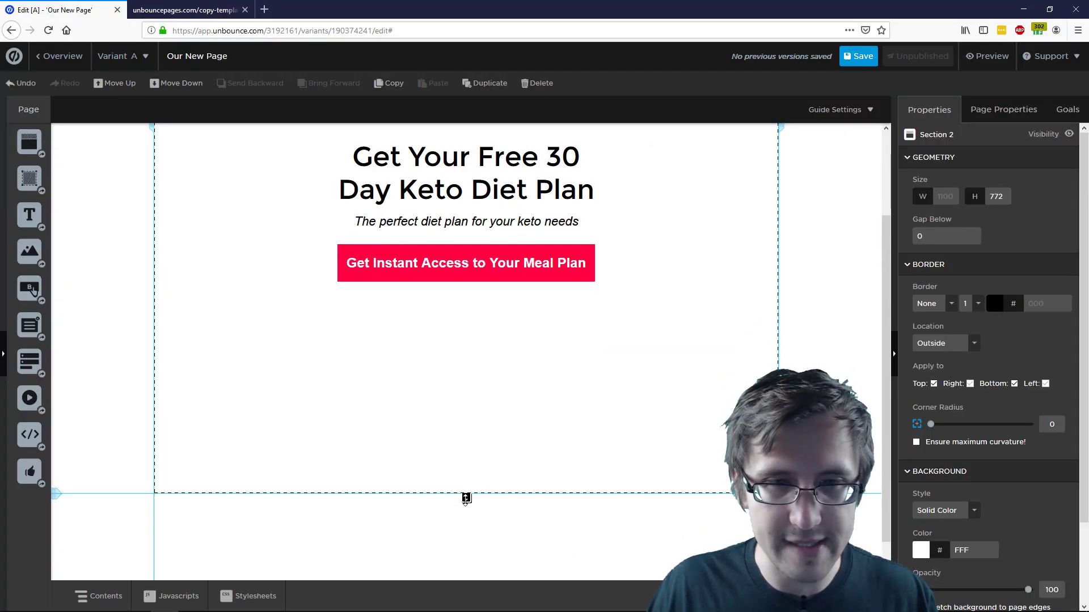
drag(466, 498, 487, 361)
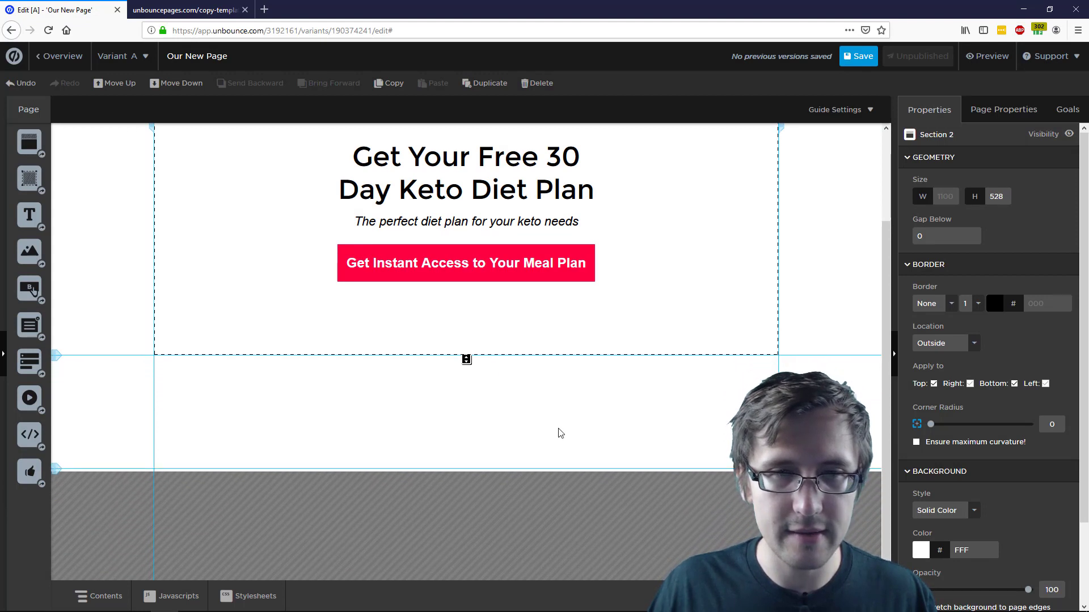
scroll(584, 426, up, 2)
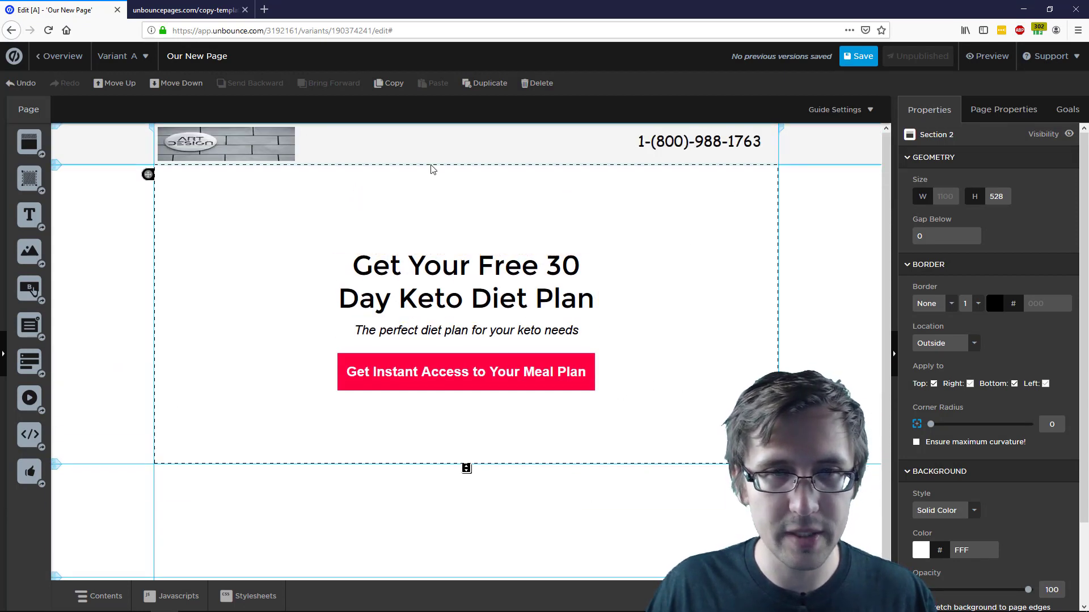
Nudge the headline, subtitle and button up together, then shorten the hero to 498 px
click(432, 267)
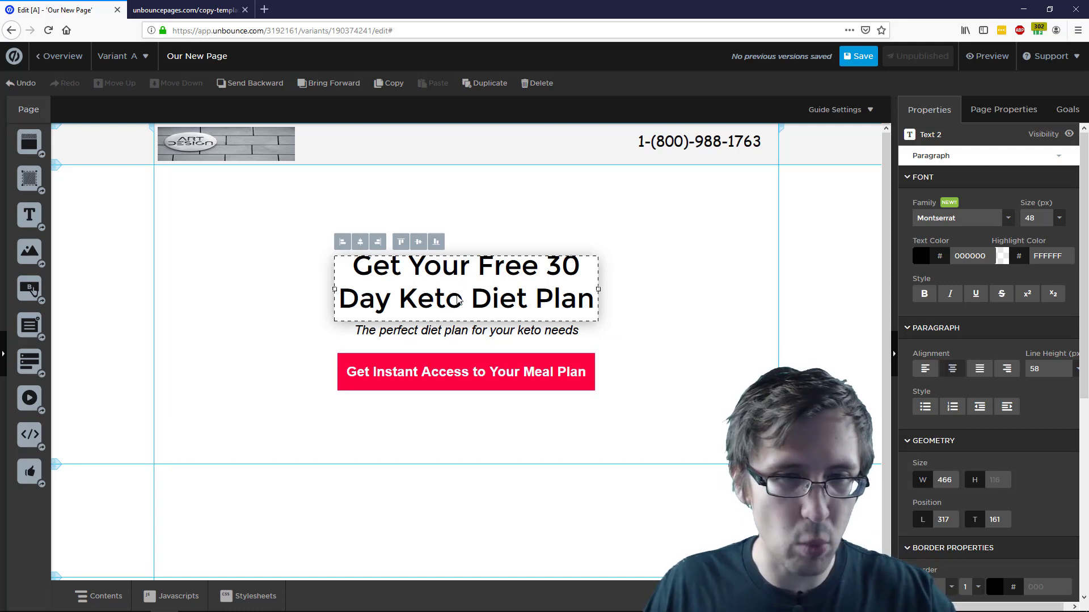
shift+click(446, 331)
shift+click(415, 371)
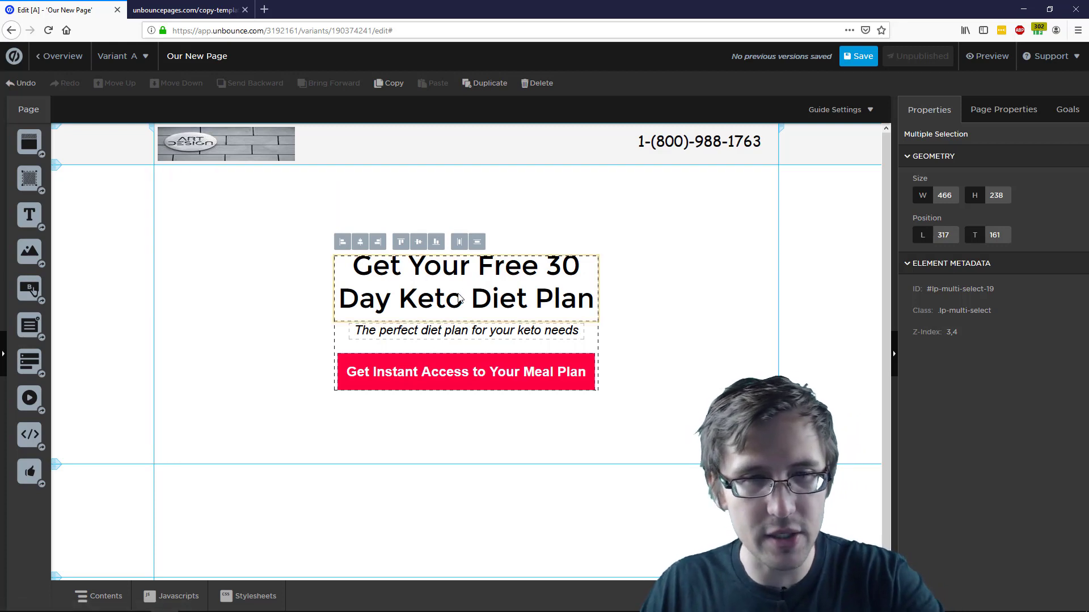
key(Up)
key(Up)
key(Up)
key(Up)
key(Up)
key(Up)
key(Up)
key(Up)
key(Up)
key(Up)
key(Up)
key(Up)
key(Up)
key(Up)
key(Up)
key(Up)
key(Up)
key(Up)
key(Up)
key(Up)
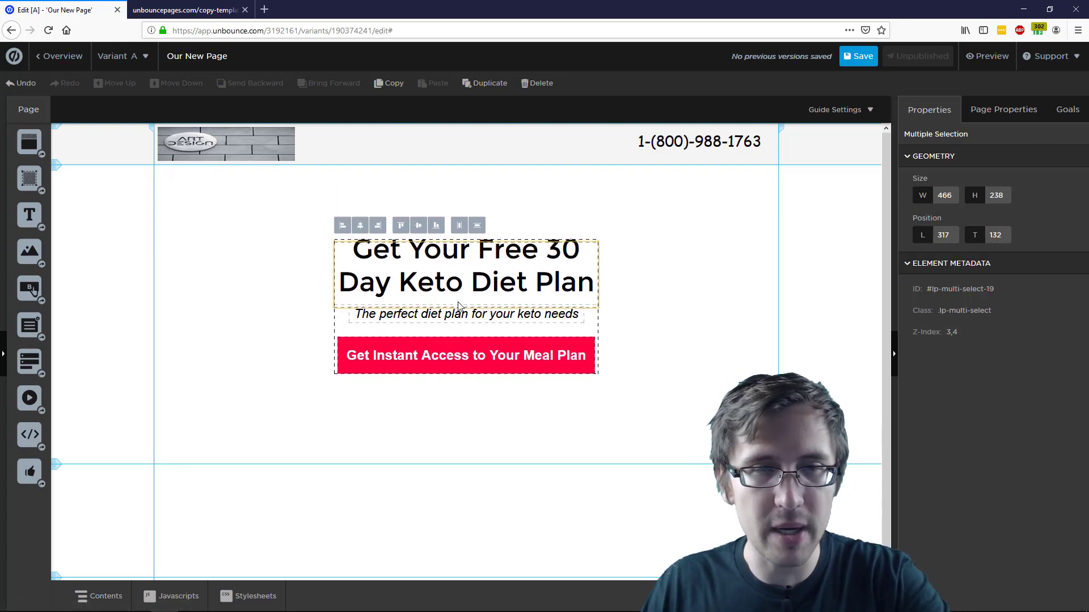
key(Up)
key(Up)
key(Up)
key(Up)
key(Up)
key(Up)
key(Up)
key(Up)
key(Up)
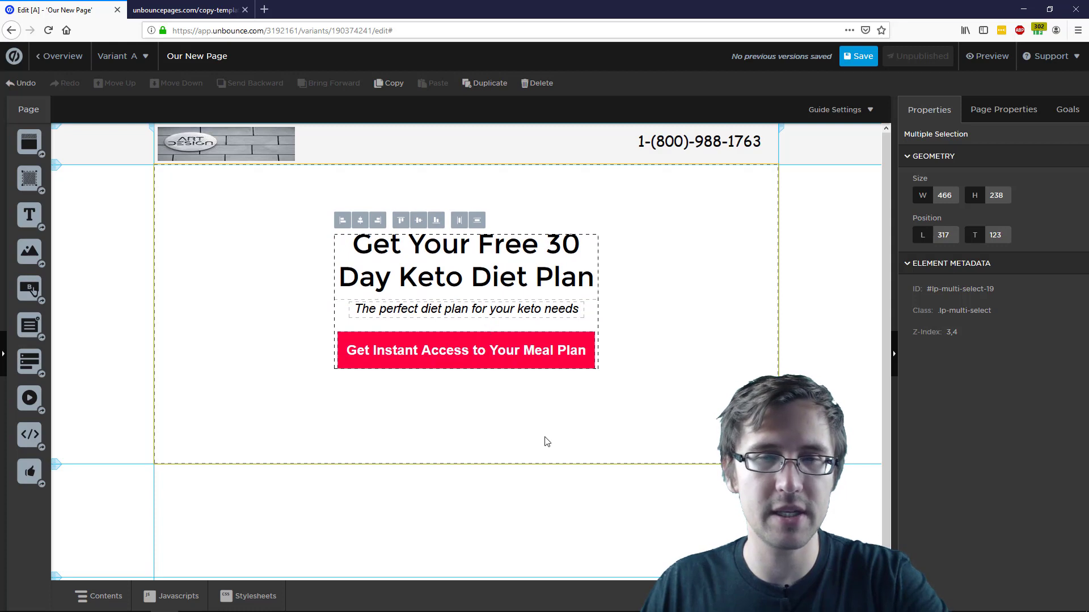
click(473, 459)
drag(464, 466, 465, 455)
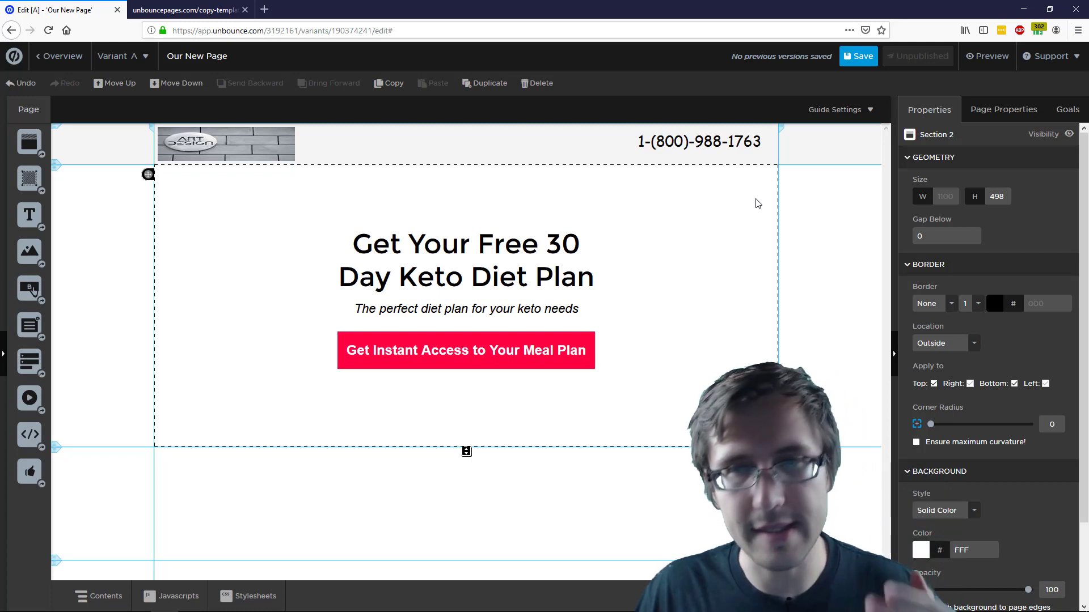
Switch the hero section's background style to Image after briefly trying Gradient
scroll(1029, 352, down, 3)
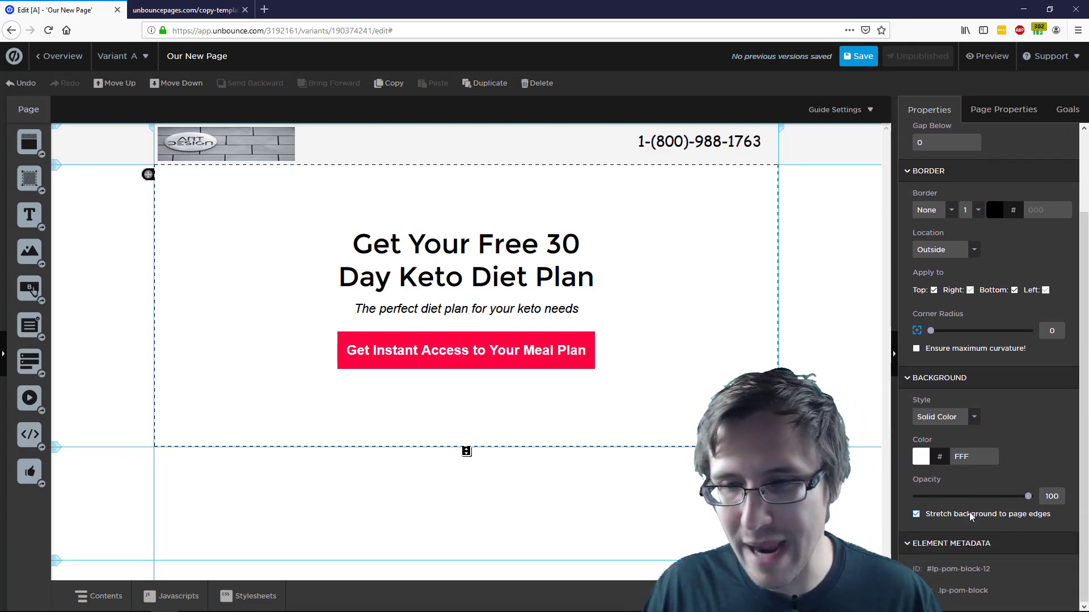
click(945, 422)
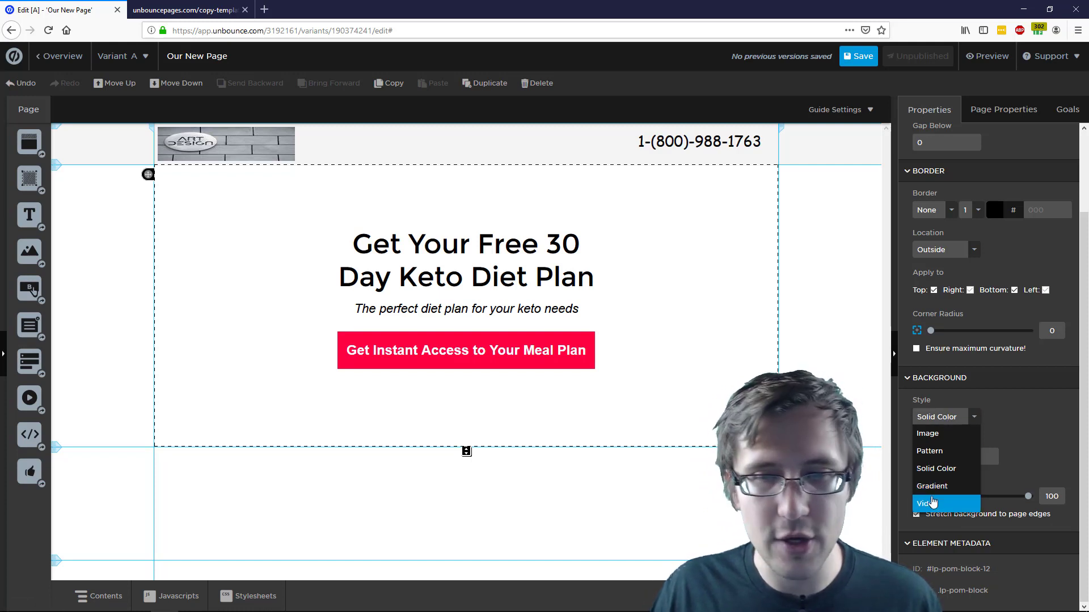
click(939, 485)
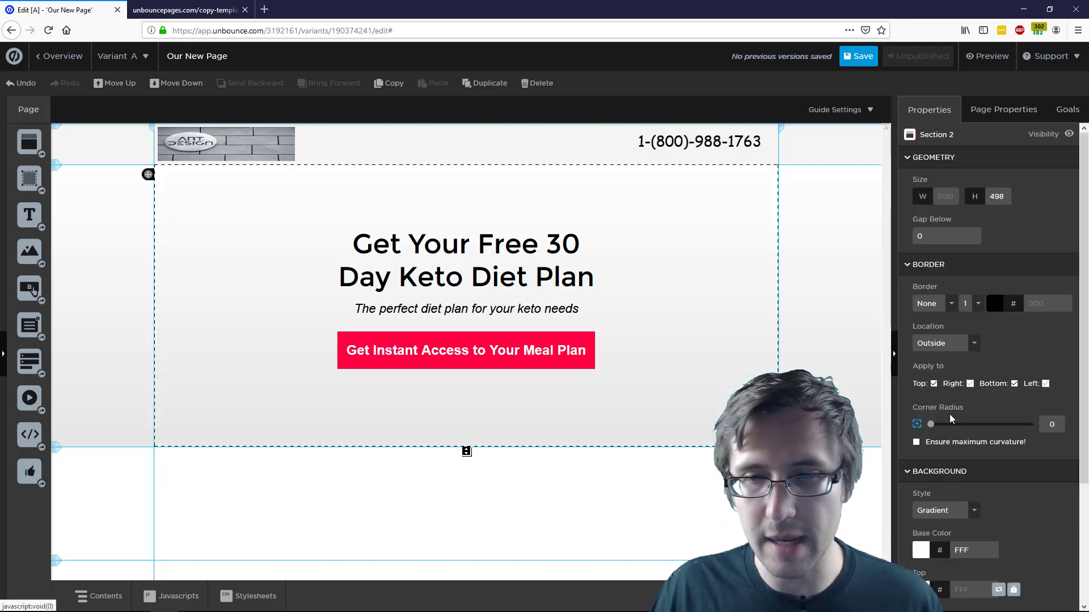
click(949, 513)
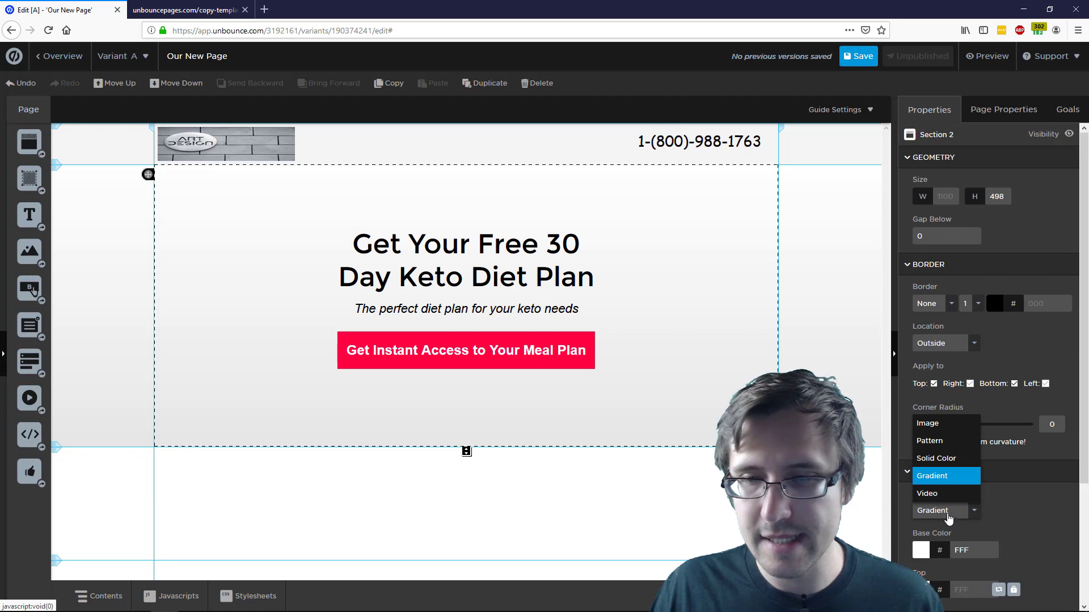
click(941, 423)
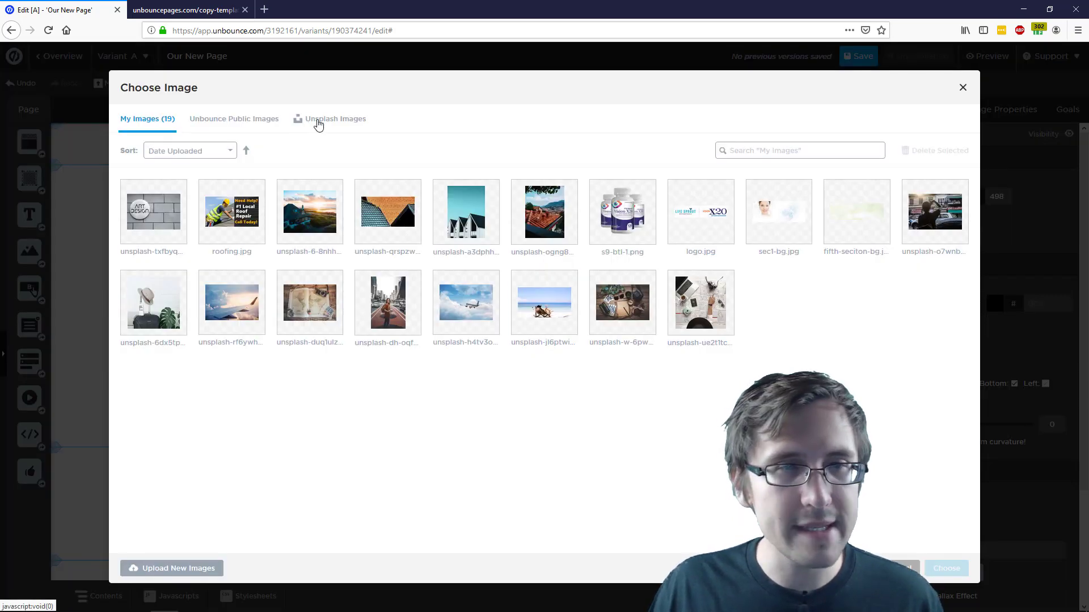
Search Unsplash for 'keto diet' and choose the rice-and-meat dinner photo as background
click(316, 120)
click(832, 149)
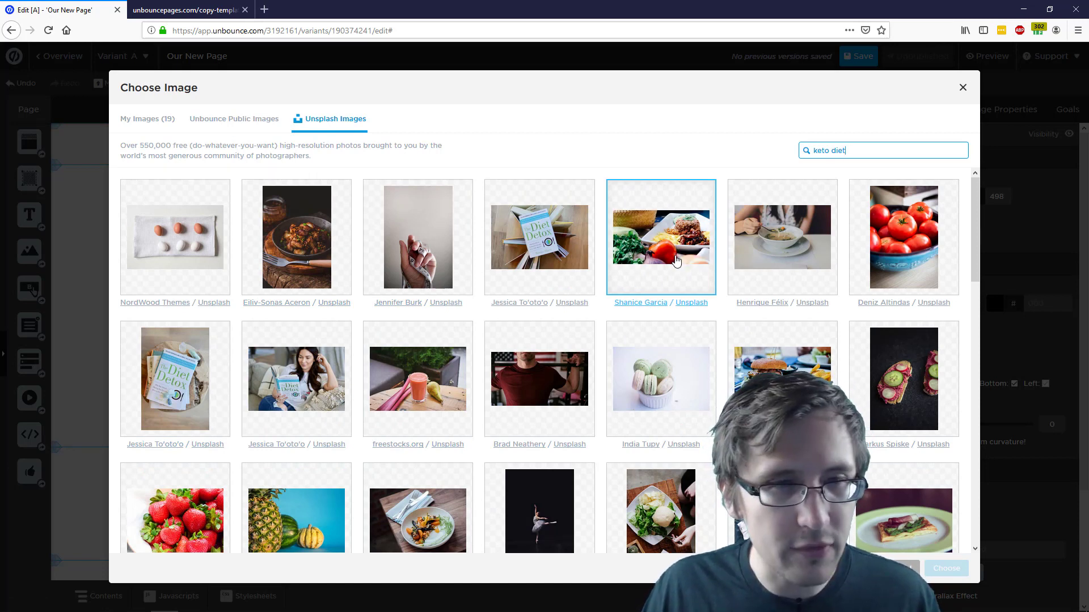
scroll(675, 261, down, 1)
scroll(675, 261, down, 1)
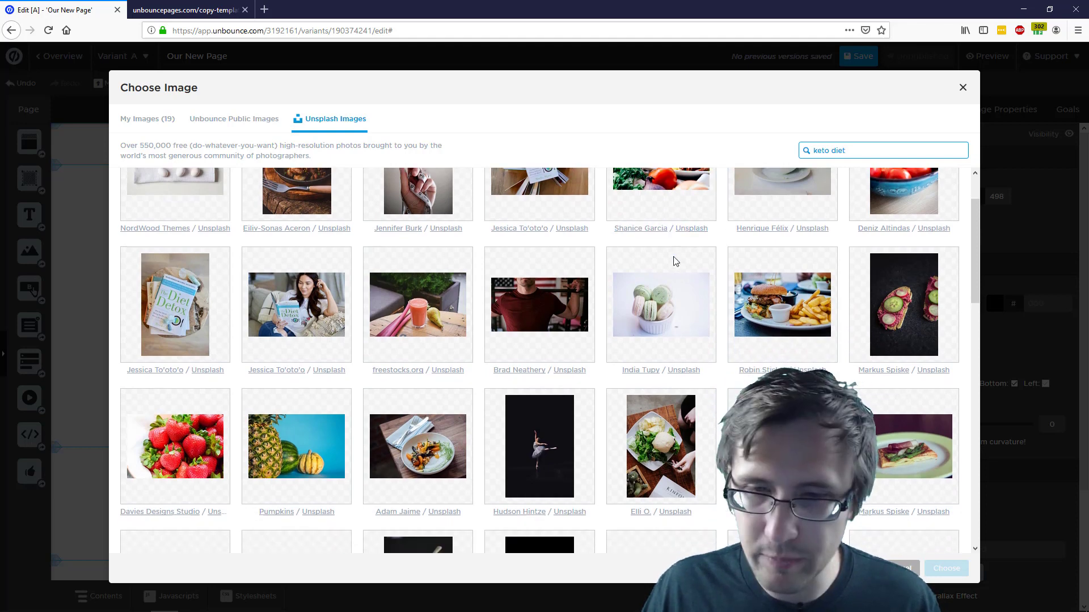
scroll(675, 261, down, 2)
scroll(675, 285, up, 3)
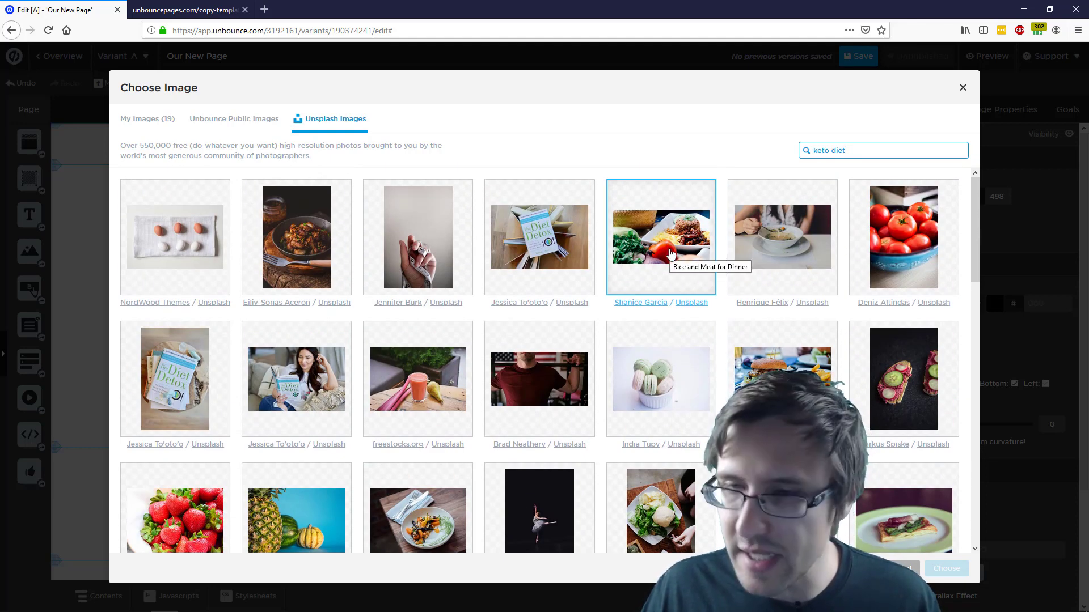
click(670, 254)
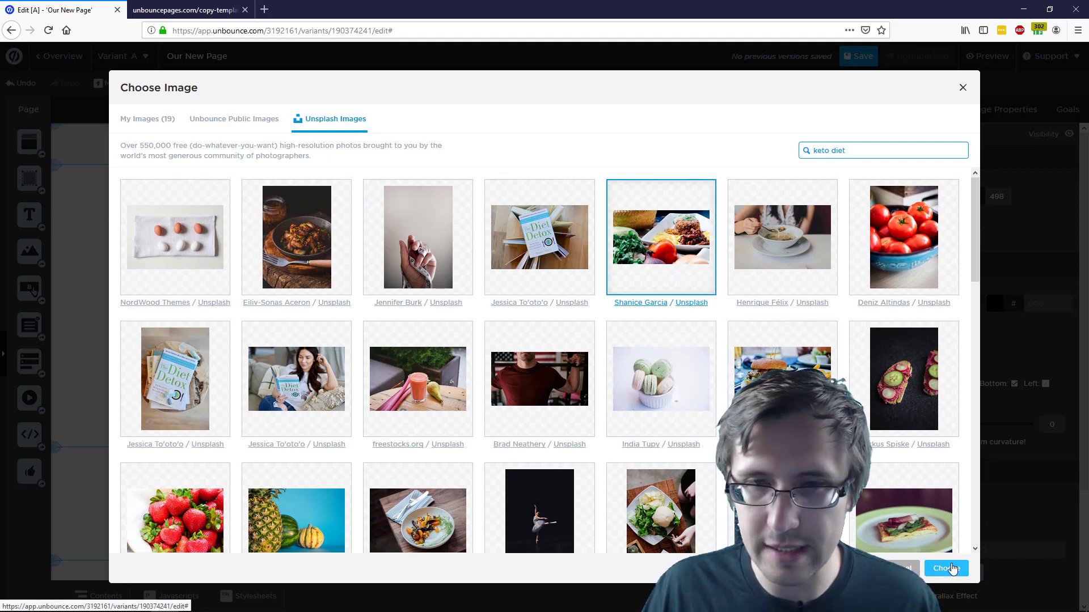
click(945, 568)
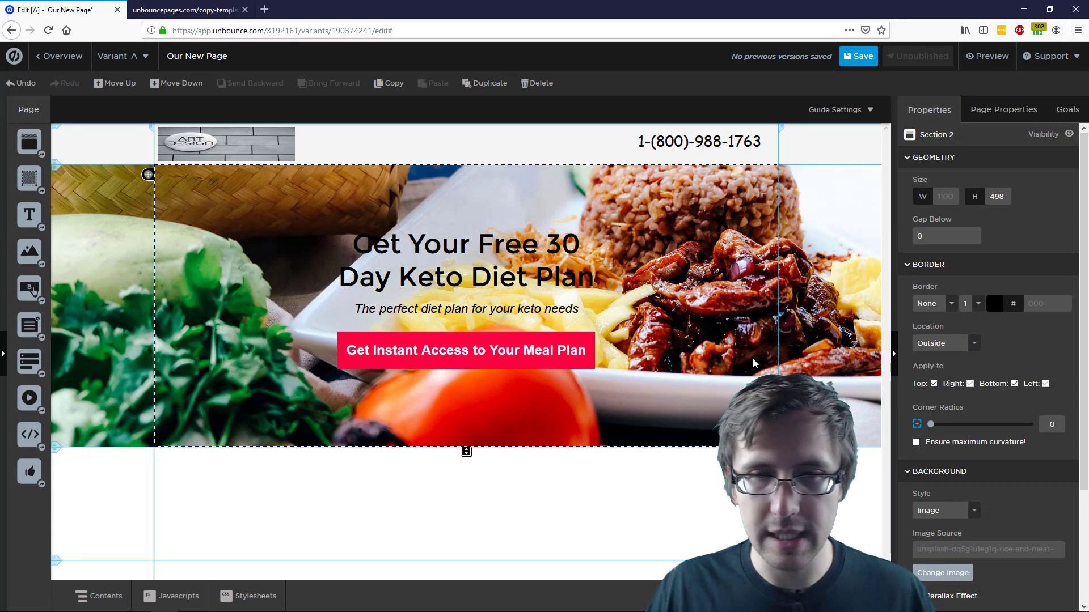
Keep the food photo stretched to page edges and enable the Parallax Effect on it
scroll(1003, 558, down, 1)
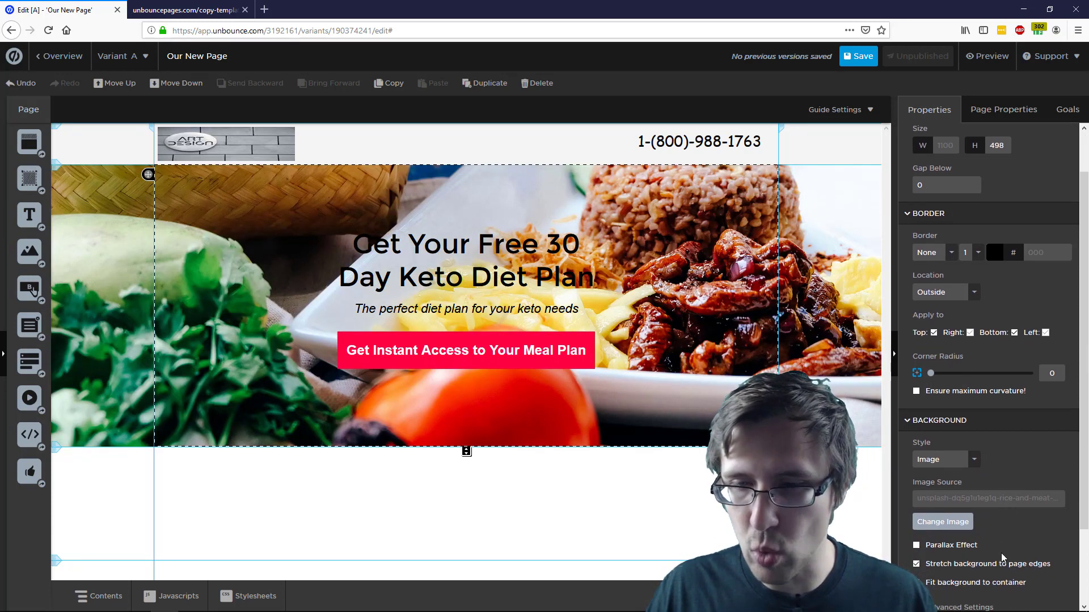
click(917, 565)
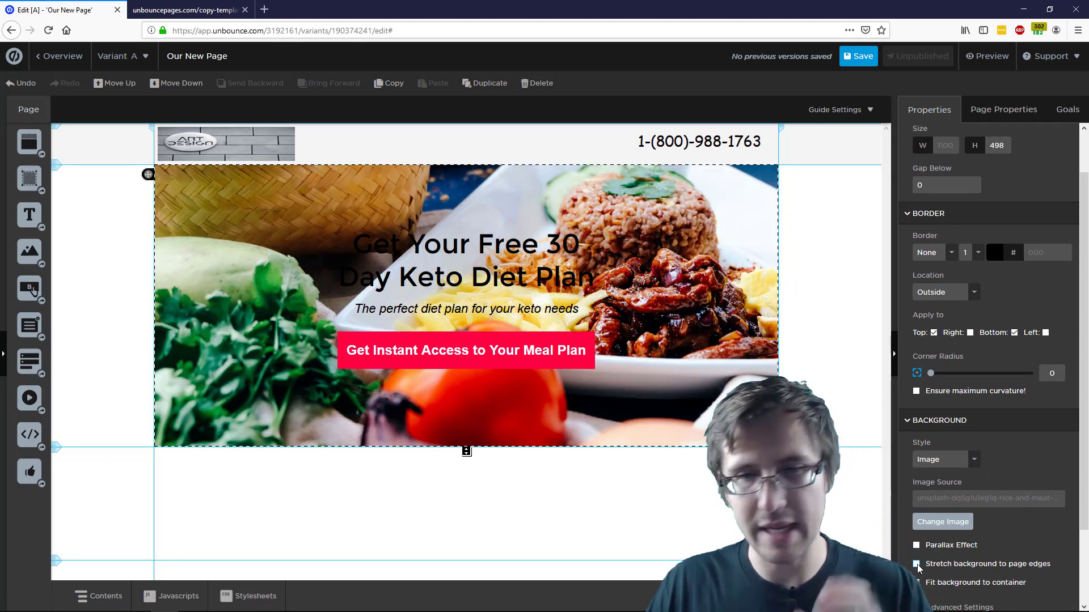
click(916, 564)
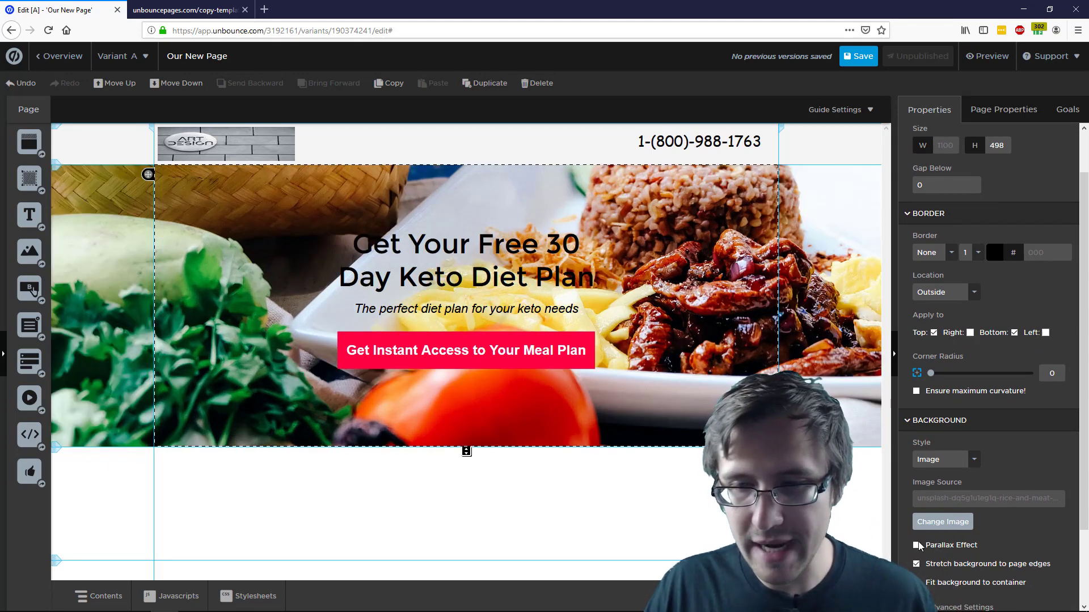
click(917, 546)
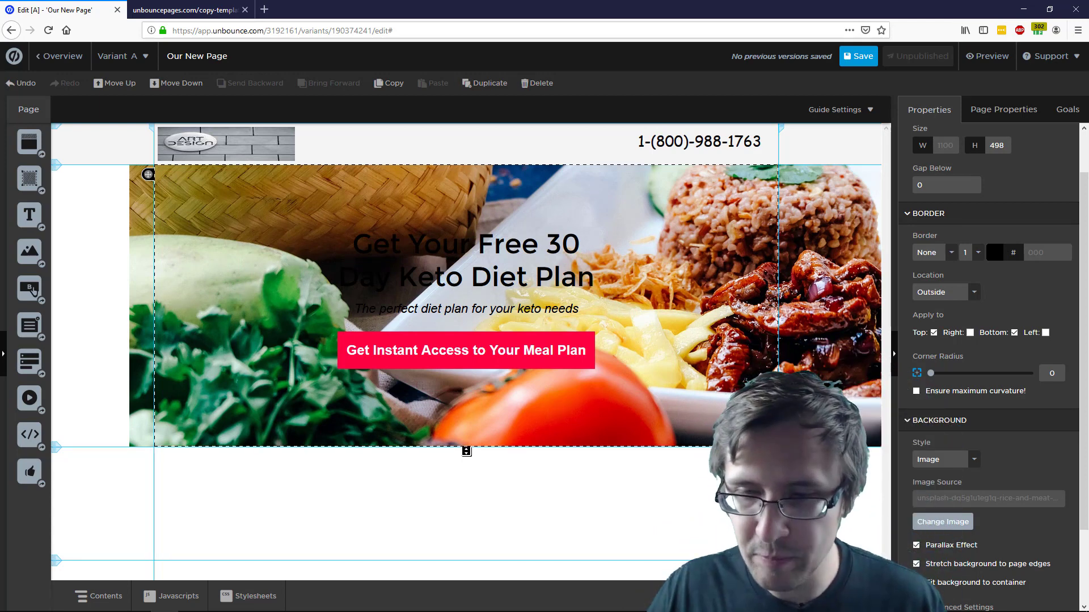
click(916, 583)
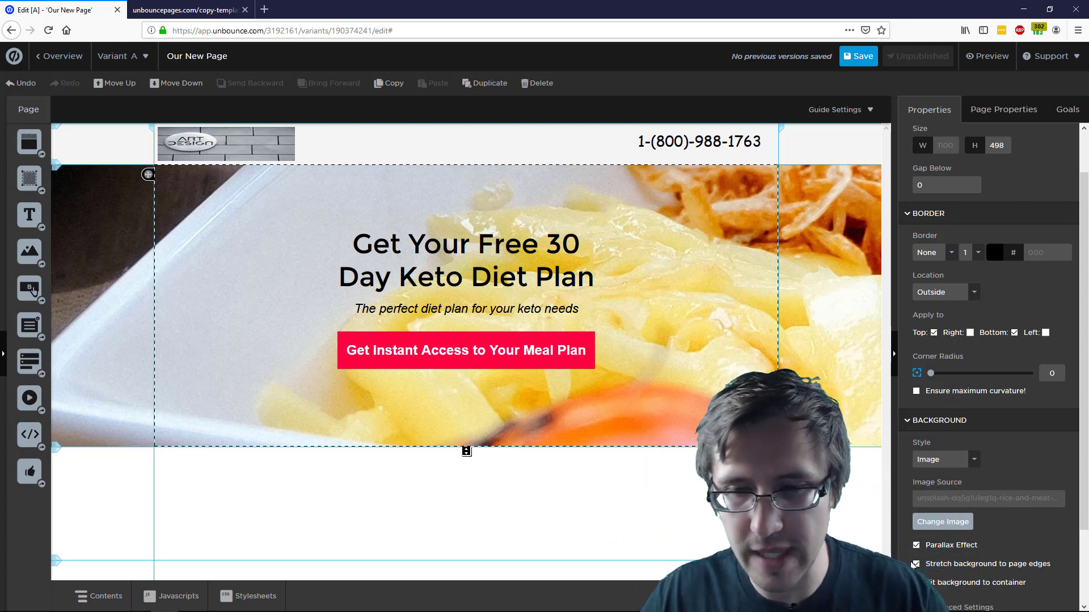
scroll(935, 556, down, 2)
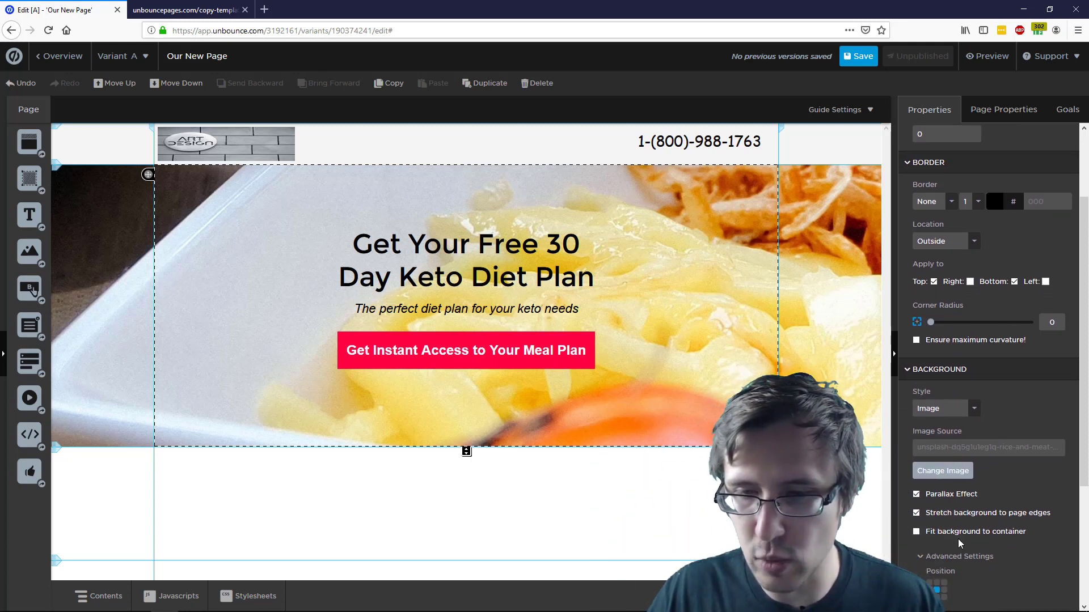
Centre the hero photo, fit it to the container, stretch to page edges, with white overlay at 46
scroll(957, 538, down, 5)
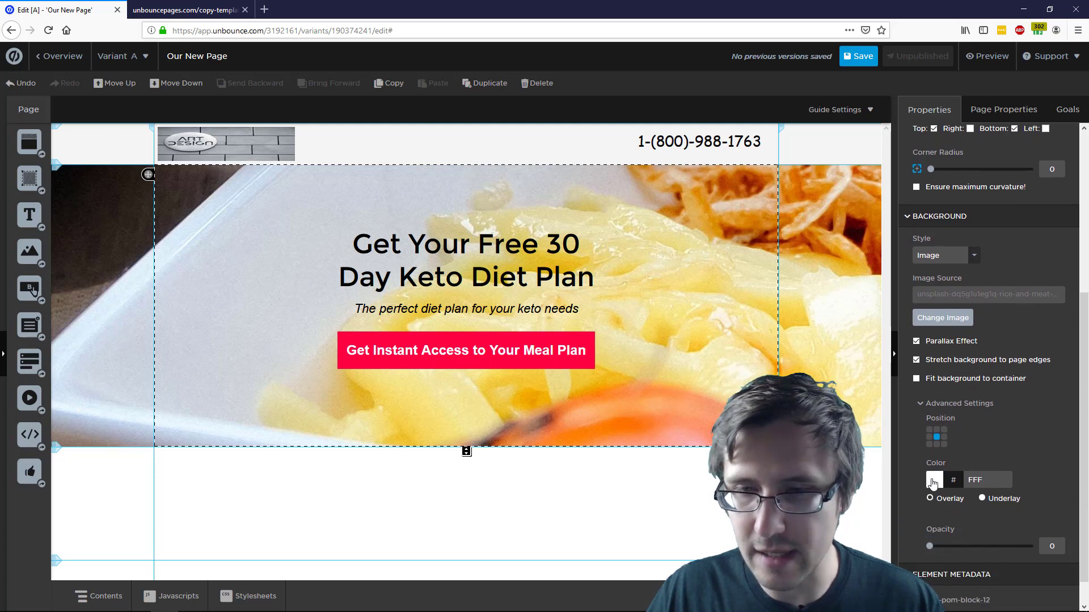
click(936, 445)
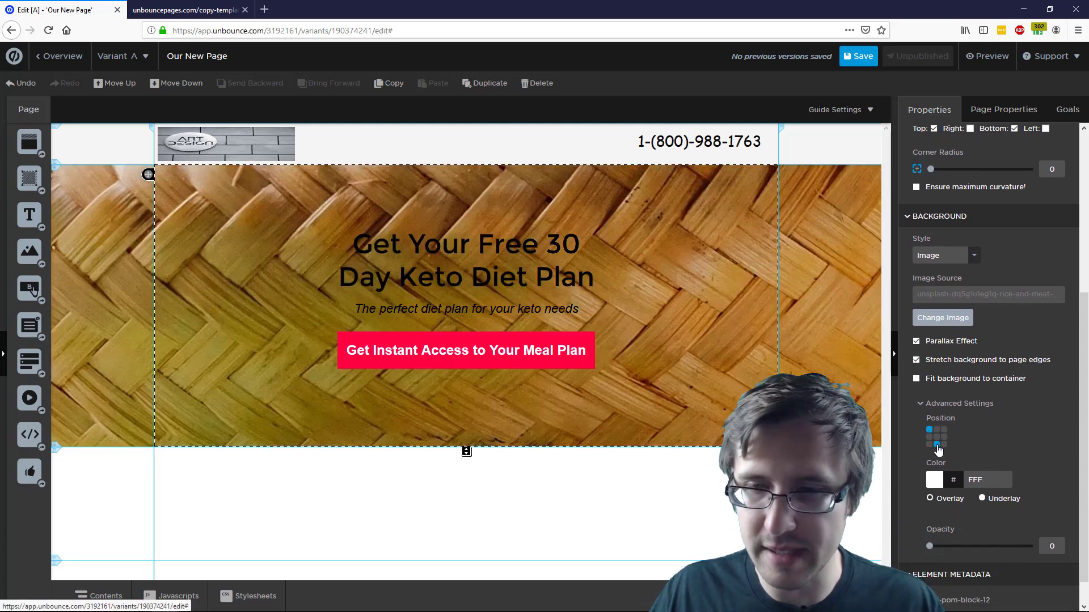
click(937, 438)
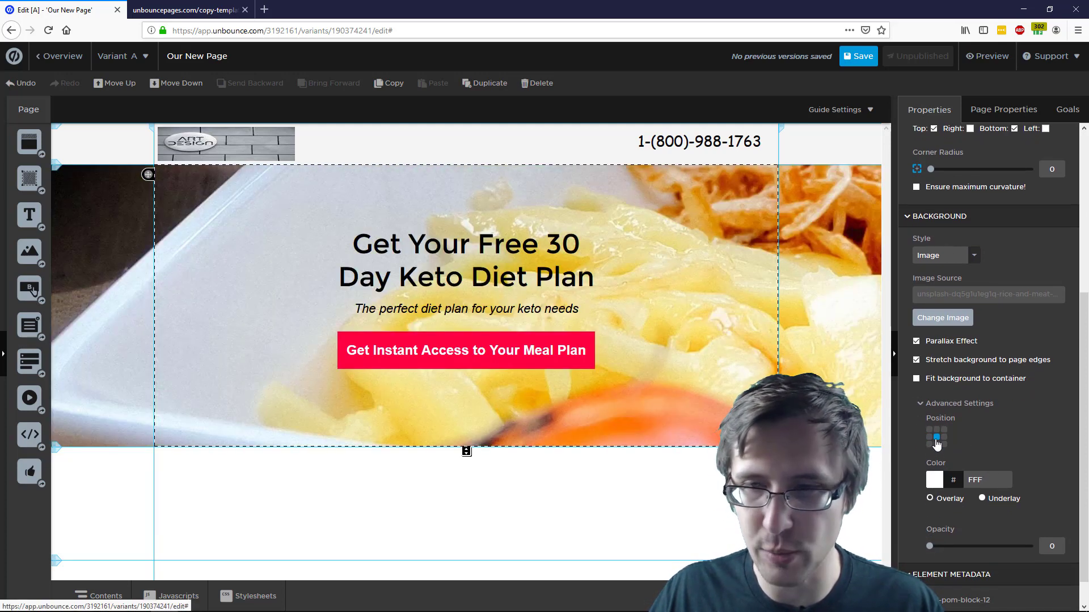
click(933, 379)
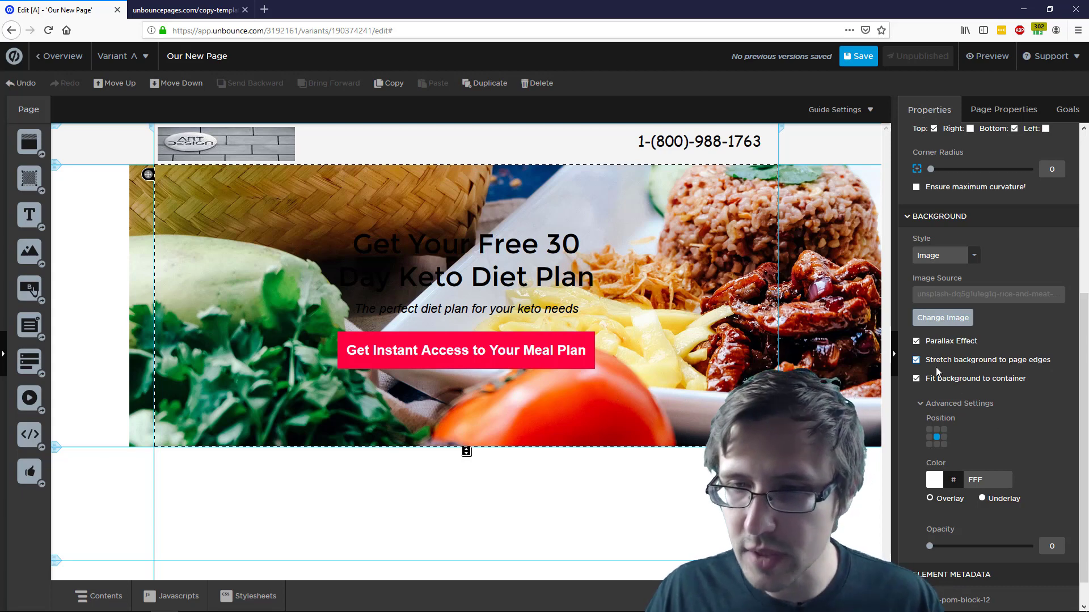
click(918, 378)
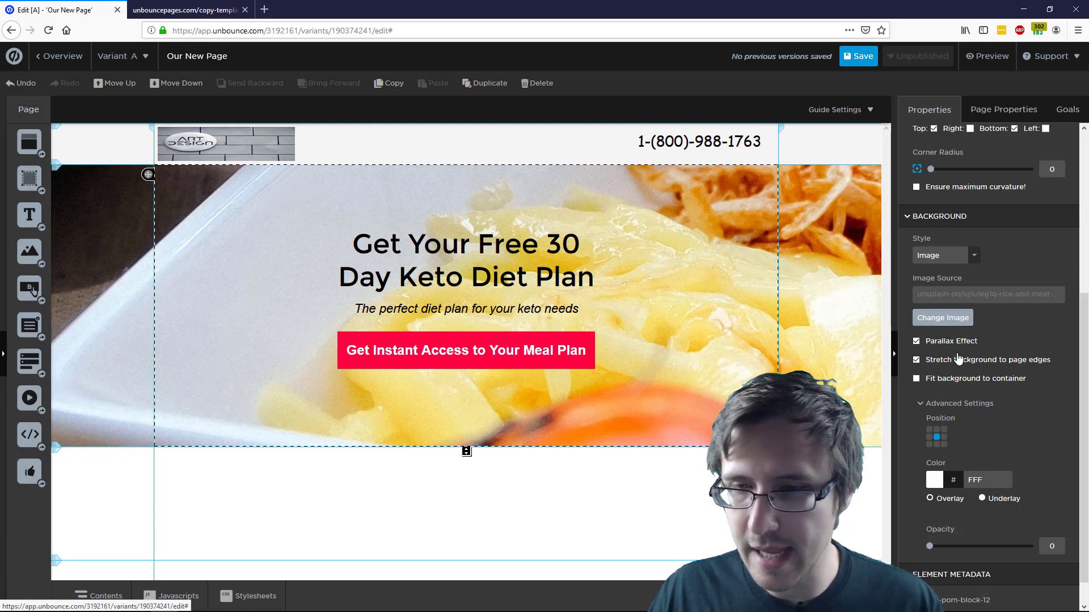
drag(930, 545, 975, 545)
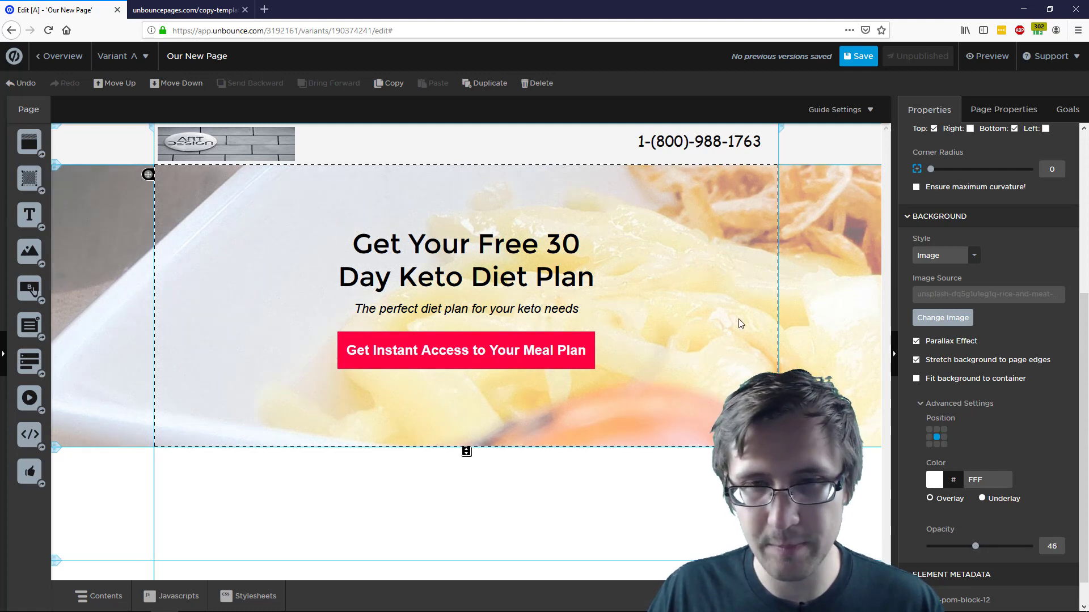
click(916, 361)
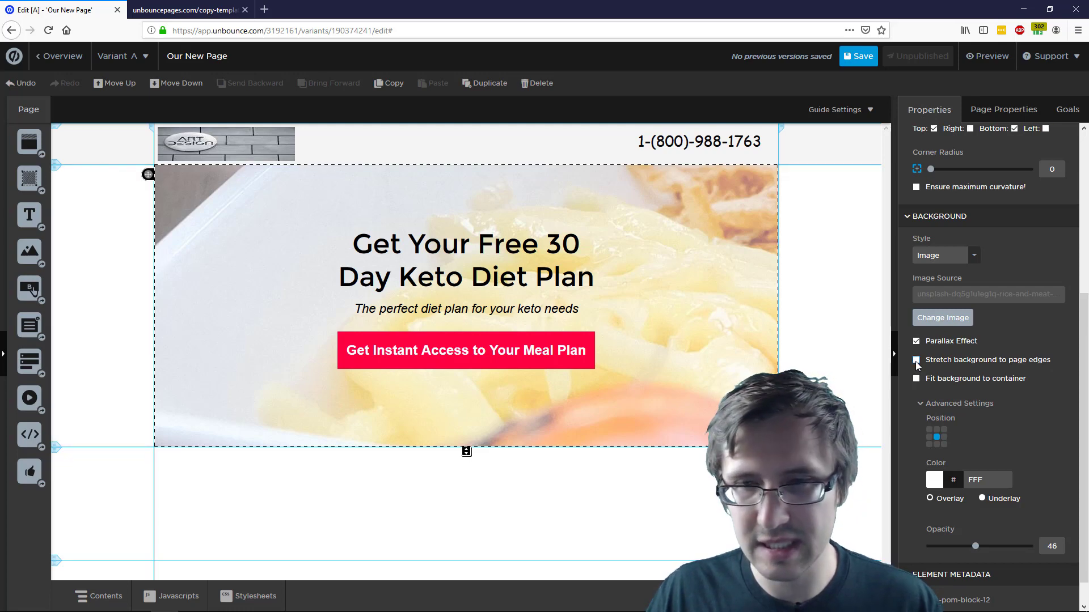
click(916, 360)
click(918, 379)
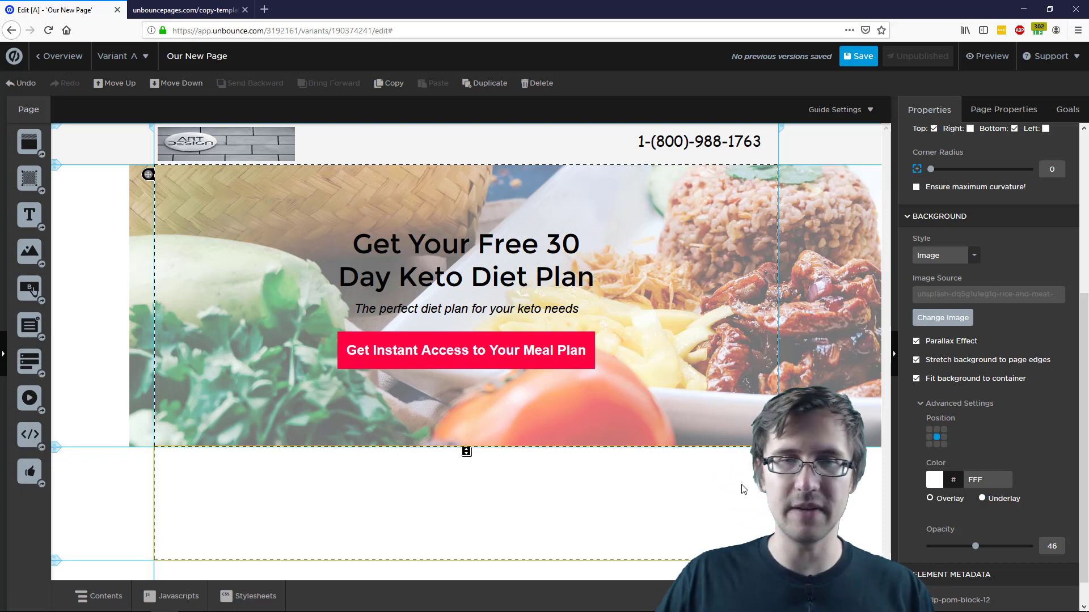
click(744, 490)
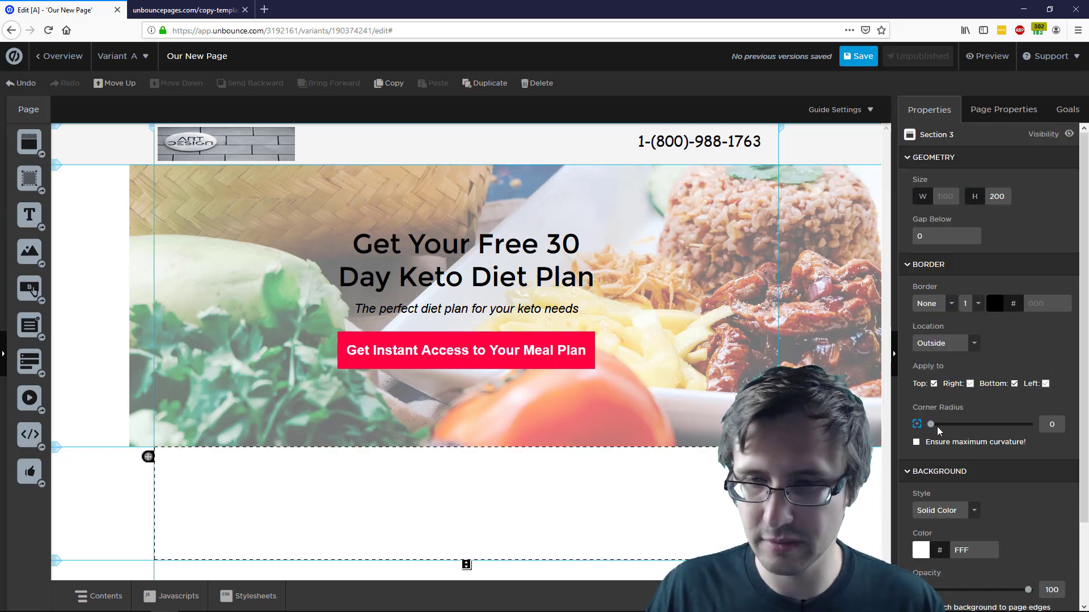
Set the lower section's white background opacity to 22
scroll(967, 484, down, 2)
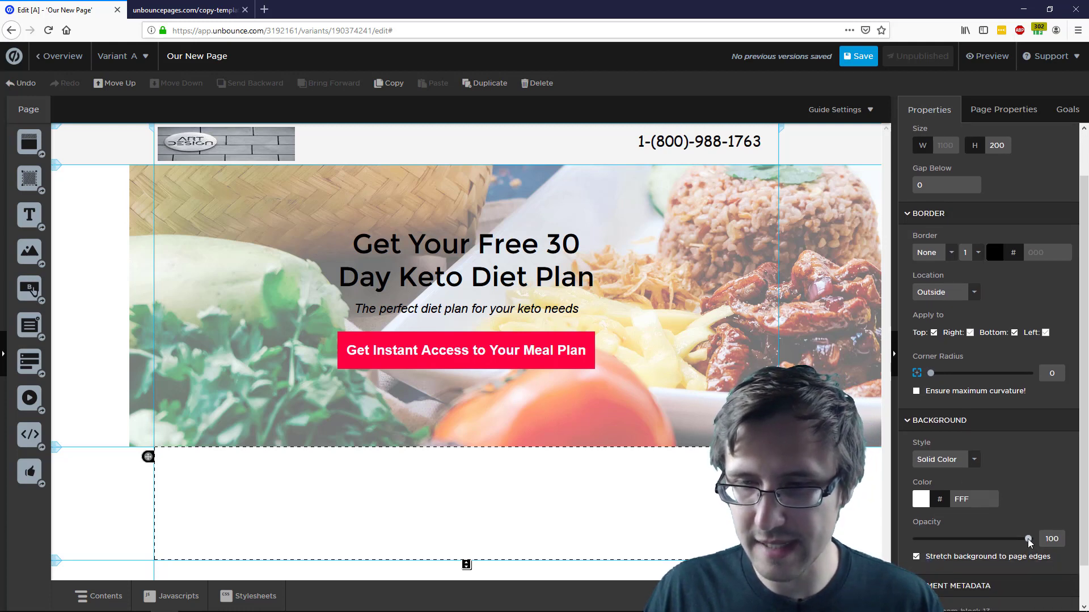
drag(1028, 539, 1011, 538)
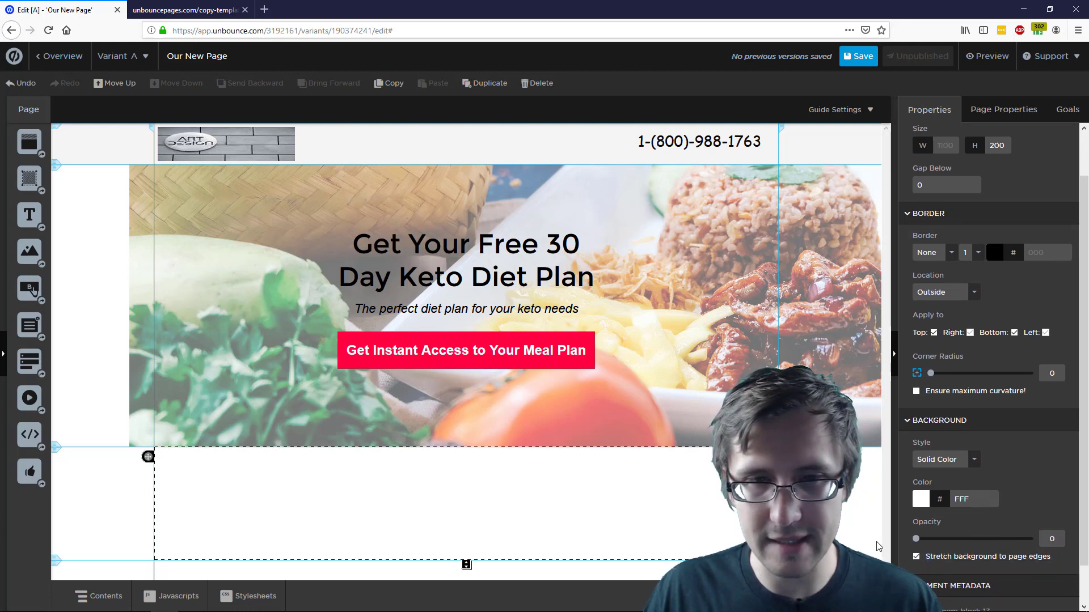
click(941, 538)
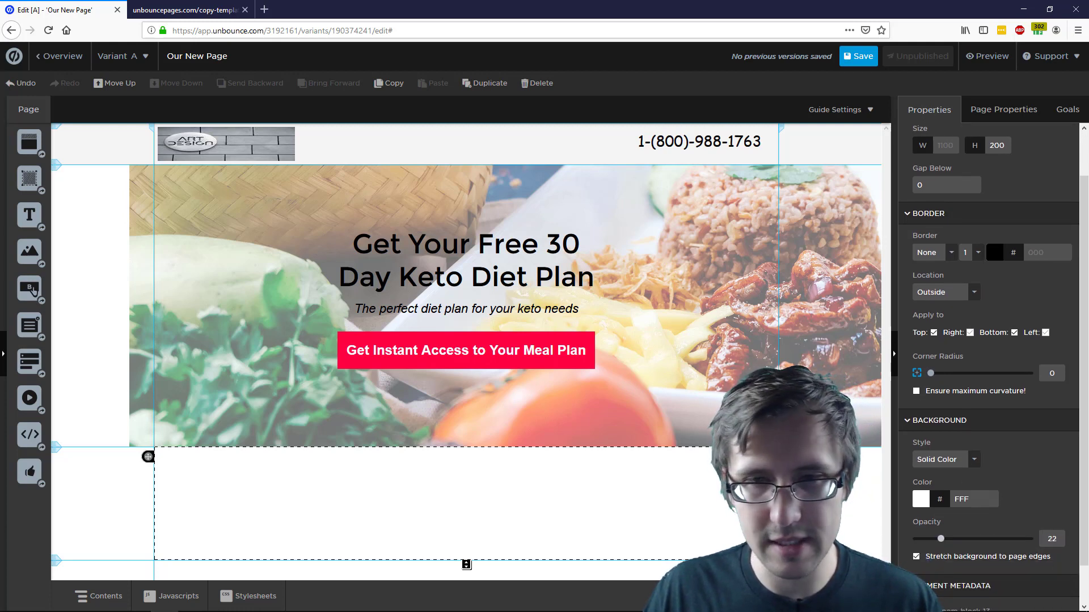
Lighten the hero's white overlay to 62 opacity and save the page
click(750, 326)
scroll(992, 482, down, 5)
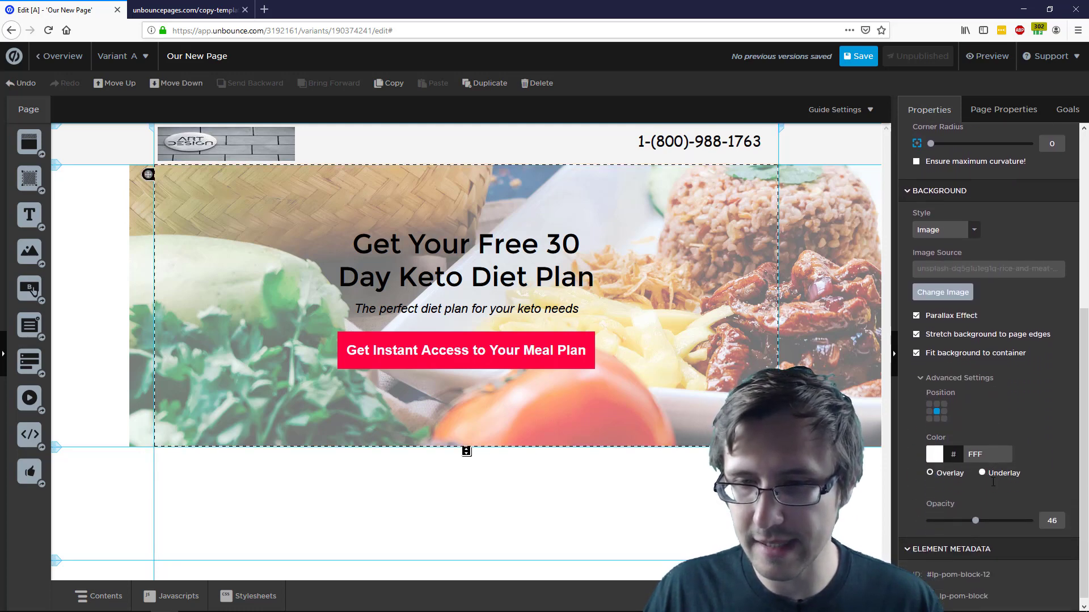
drag(977, 515, 991, 519)
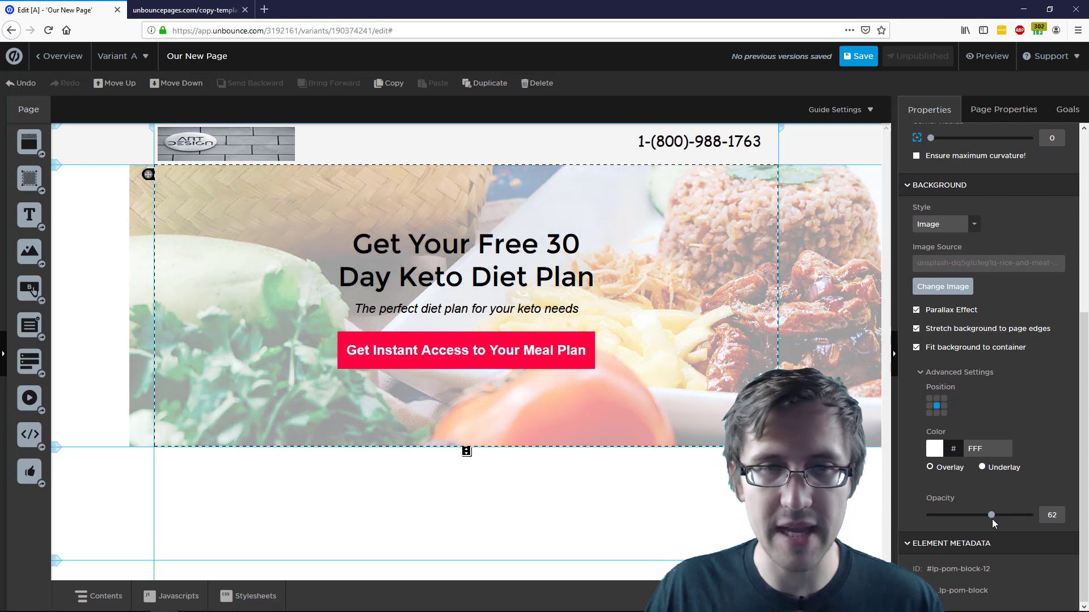
click(726, 492)
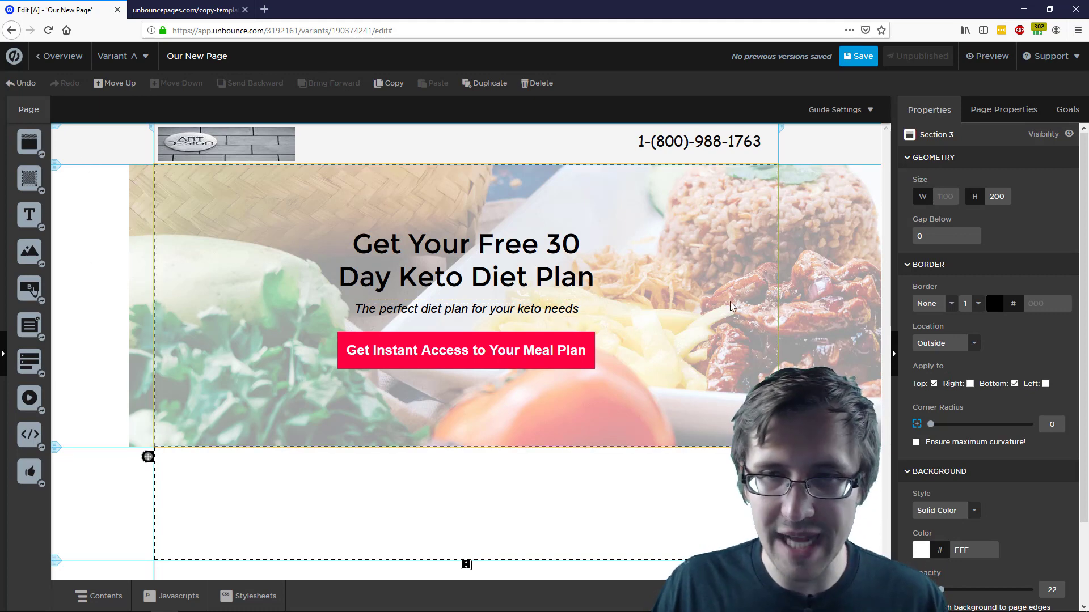
click(847, 58)
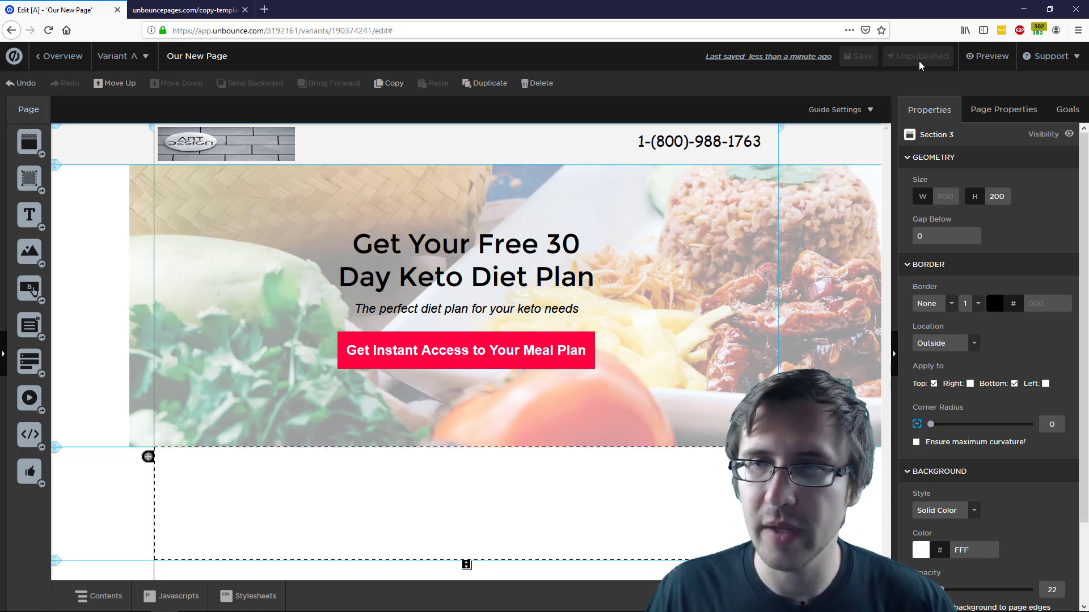
Open a preview of the keto page in its own tab and view it
click(987, 56)
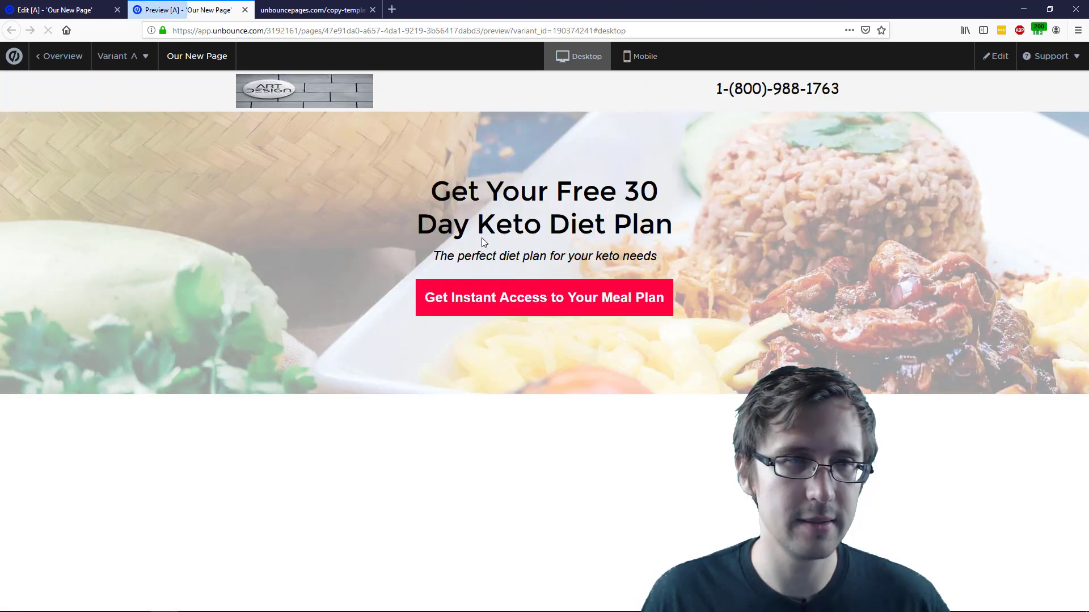
click(62, 10)
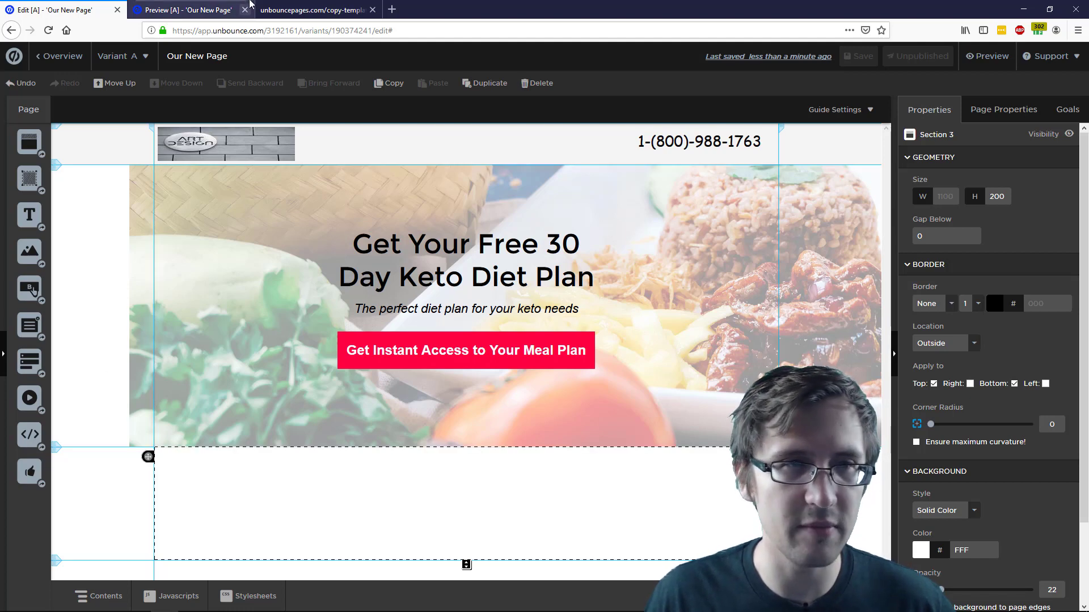
click(211, 8)
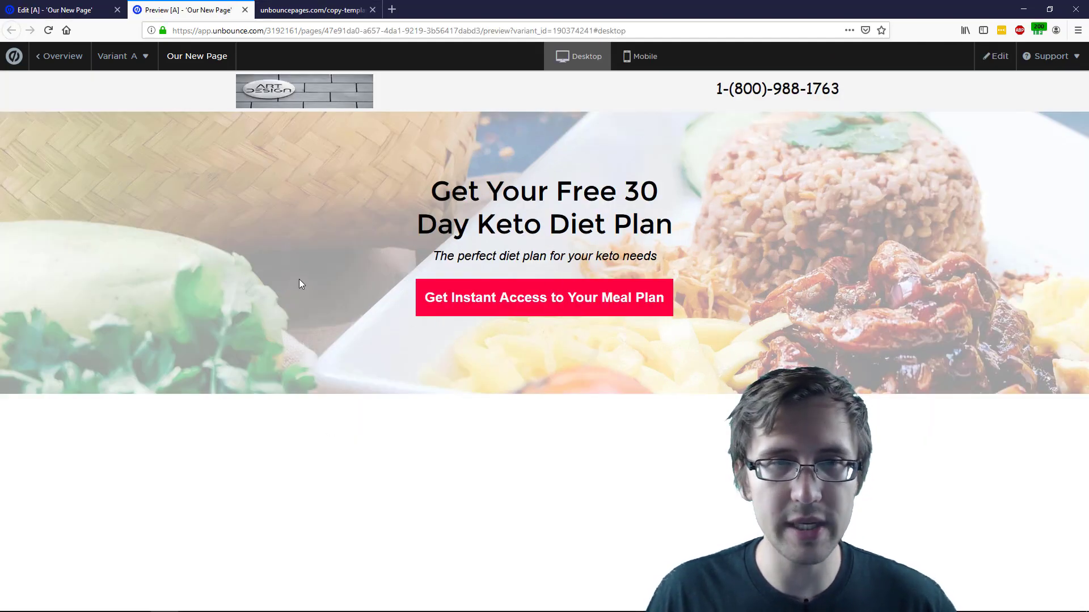
Compare the keto page preview against the MODA template's testimonials section
click(312, 9)
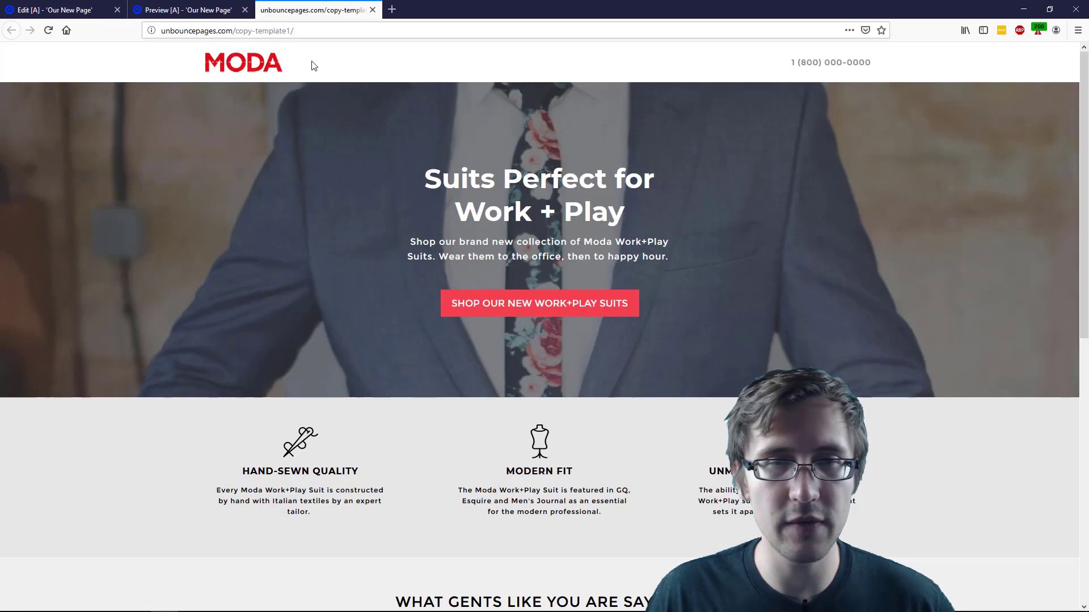
click(209, 3)
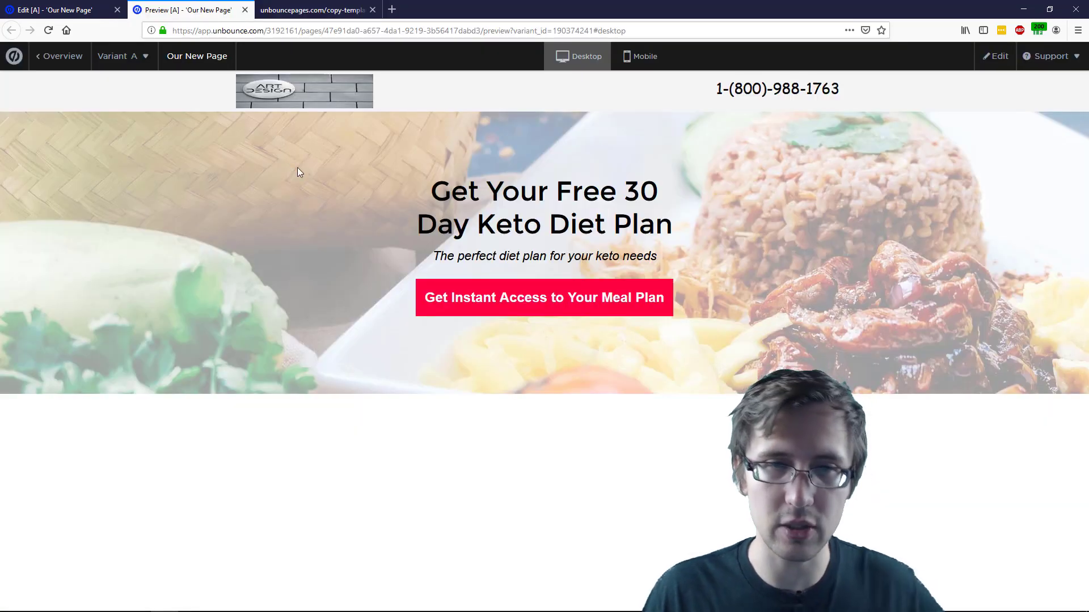
click(312, 10)
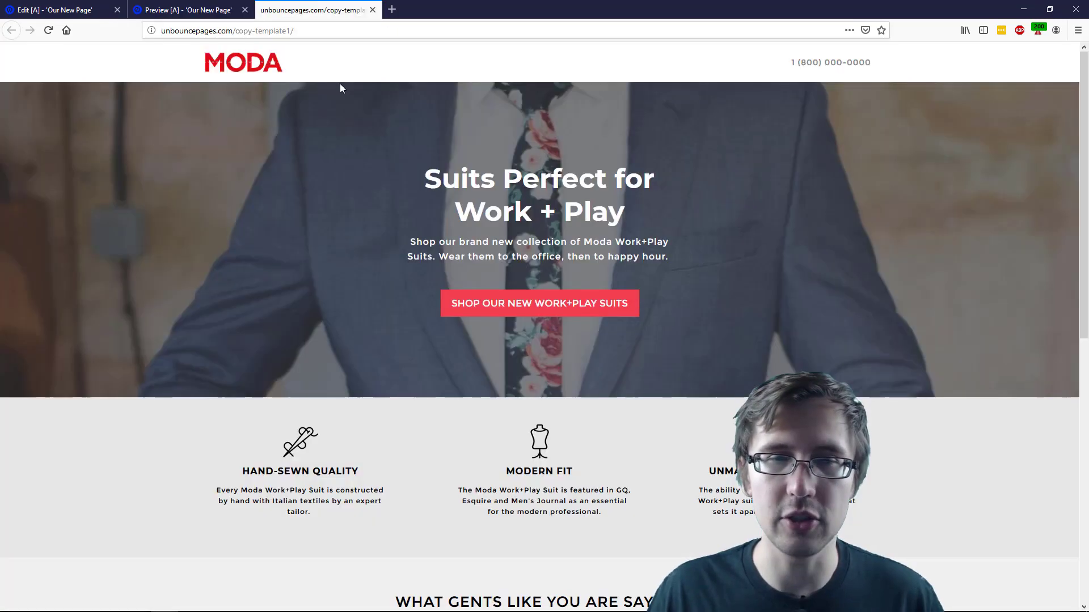
click(198, 16)
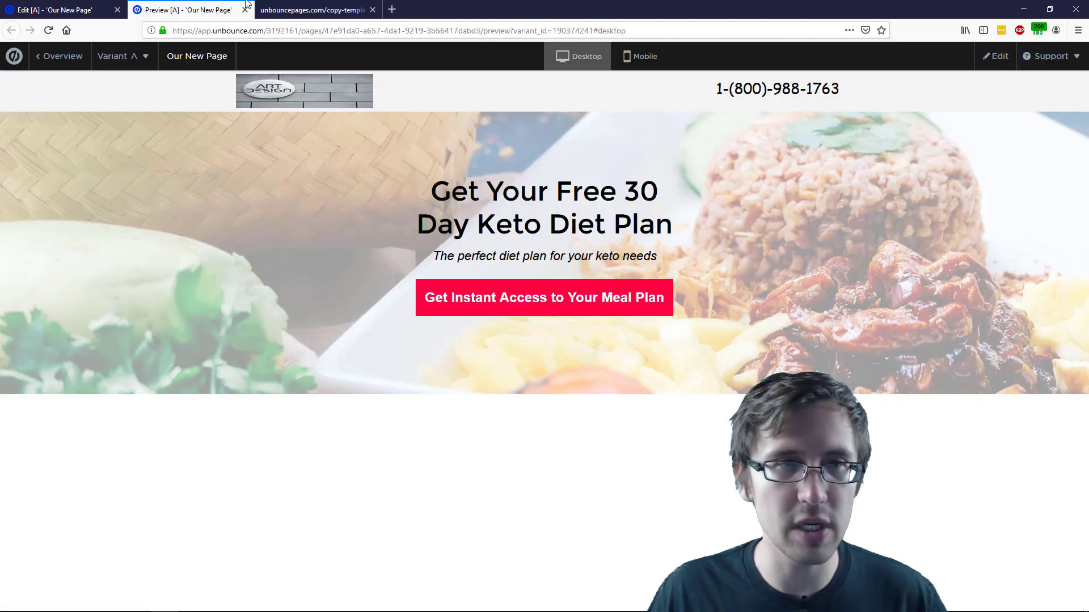
click(285, 9)
scroll(424, 272, down, 8)
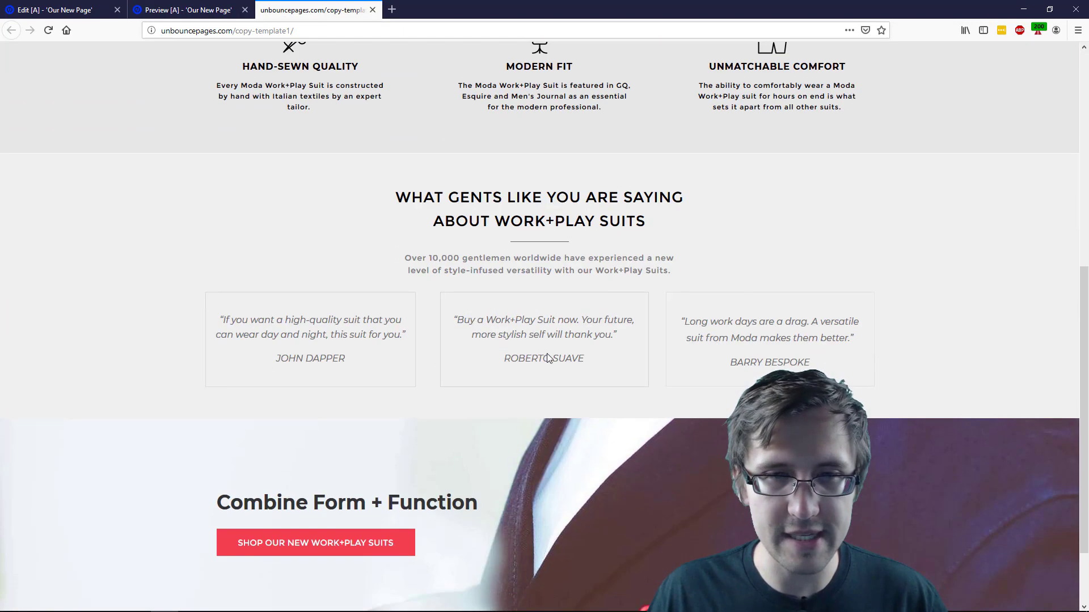
scroll(443, 290, down, 2)
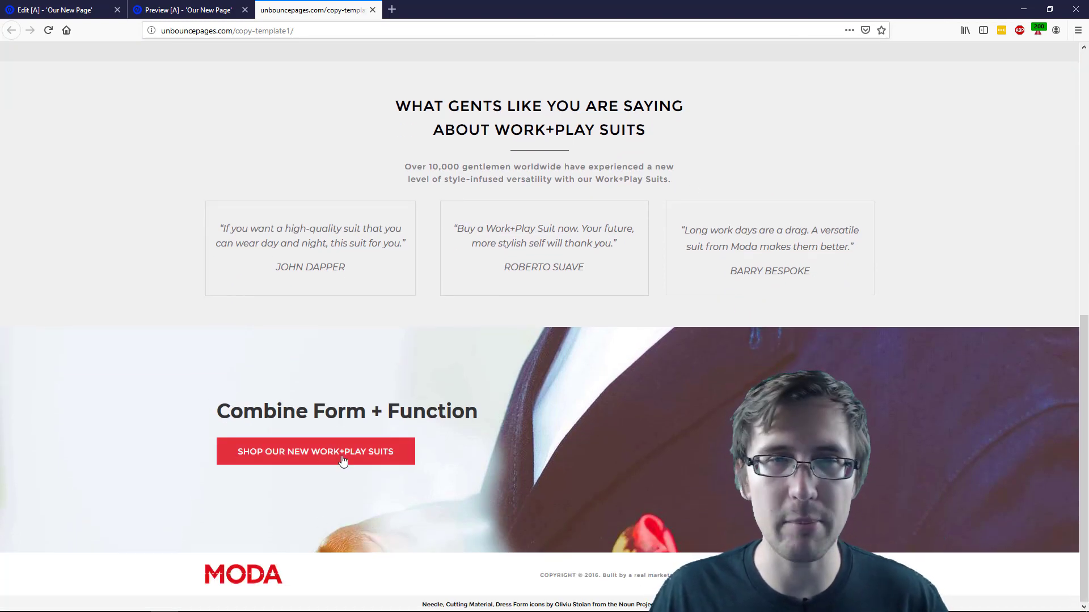
scroll(344, 460, up, 2)
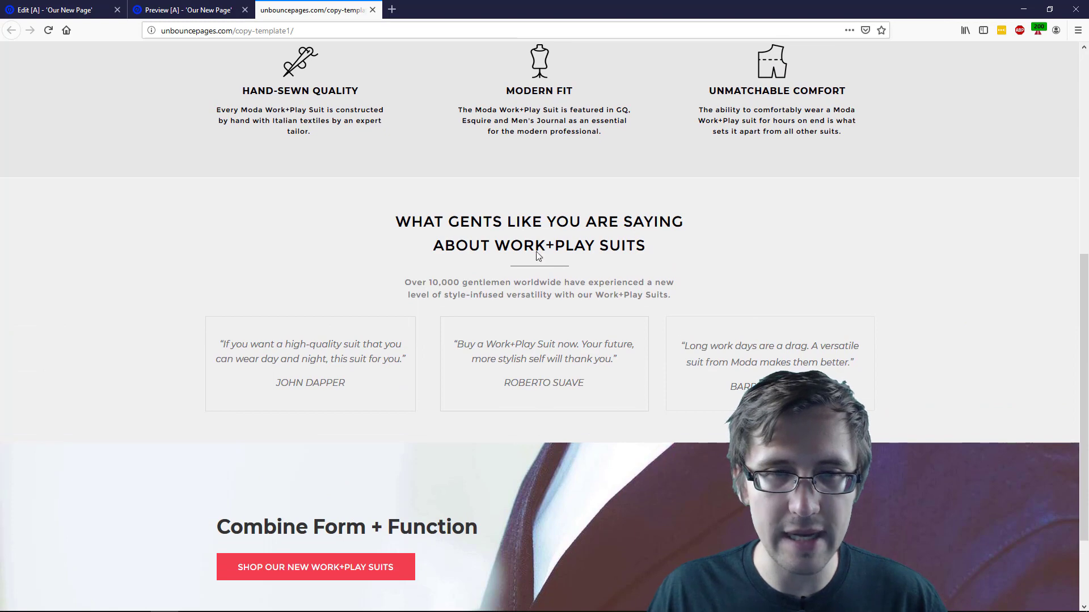
scroll(406, 311, up, 7)
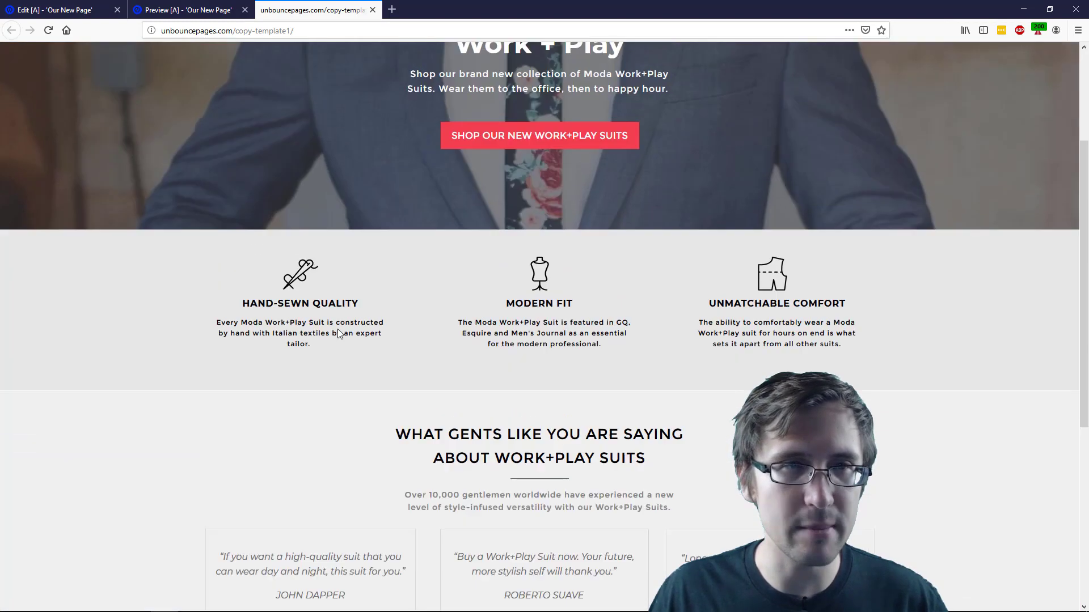
scroll(347, 272, down, 4)
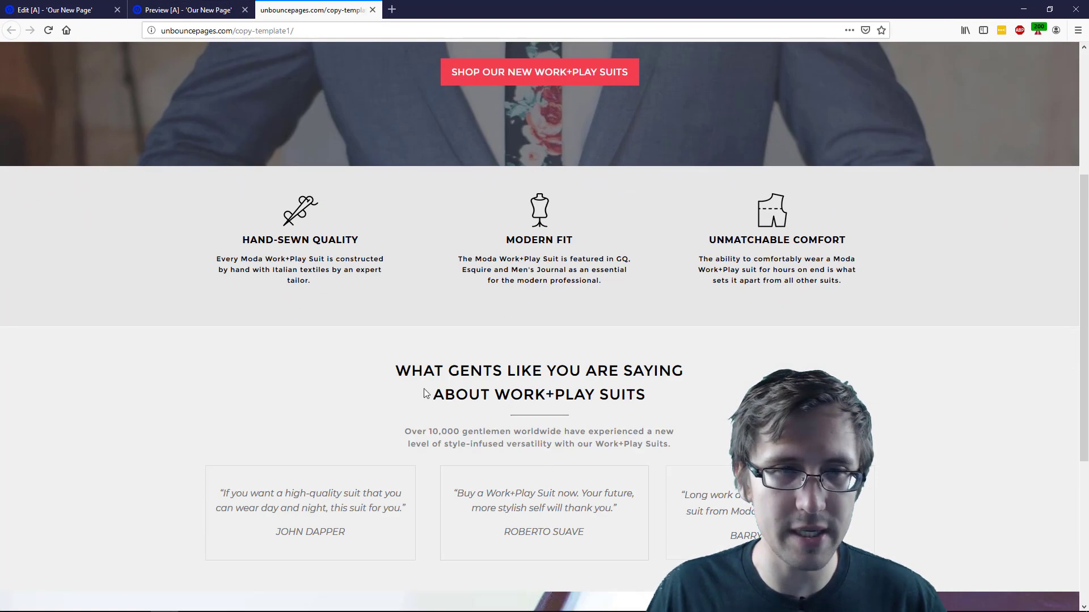
scroll(426, 393, down, 1)
click(187, 10)
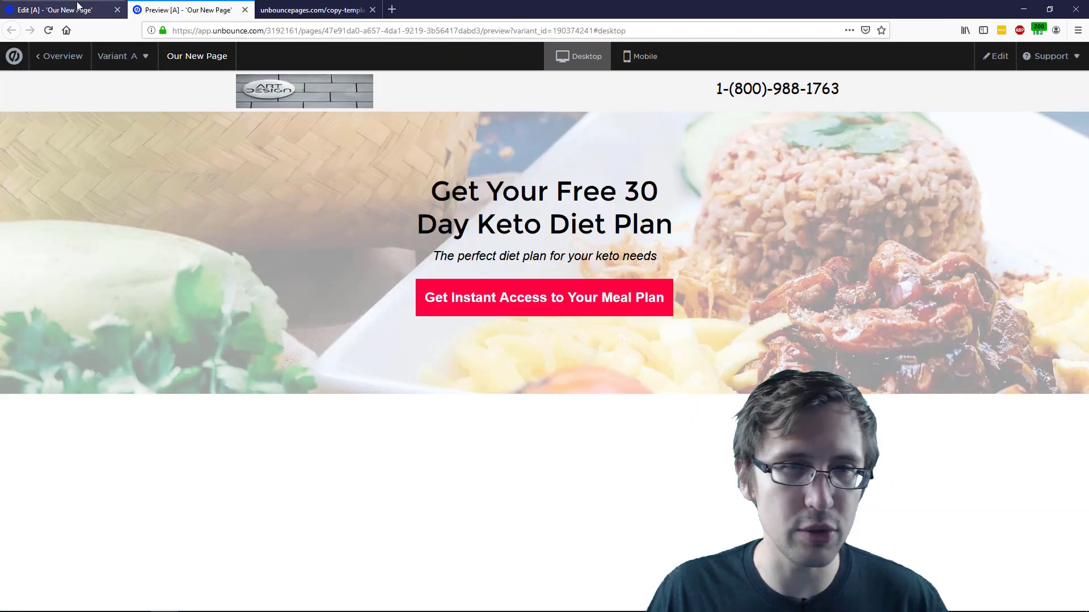
click(47, 4)
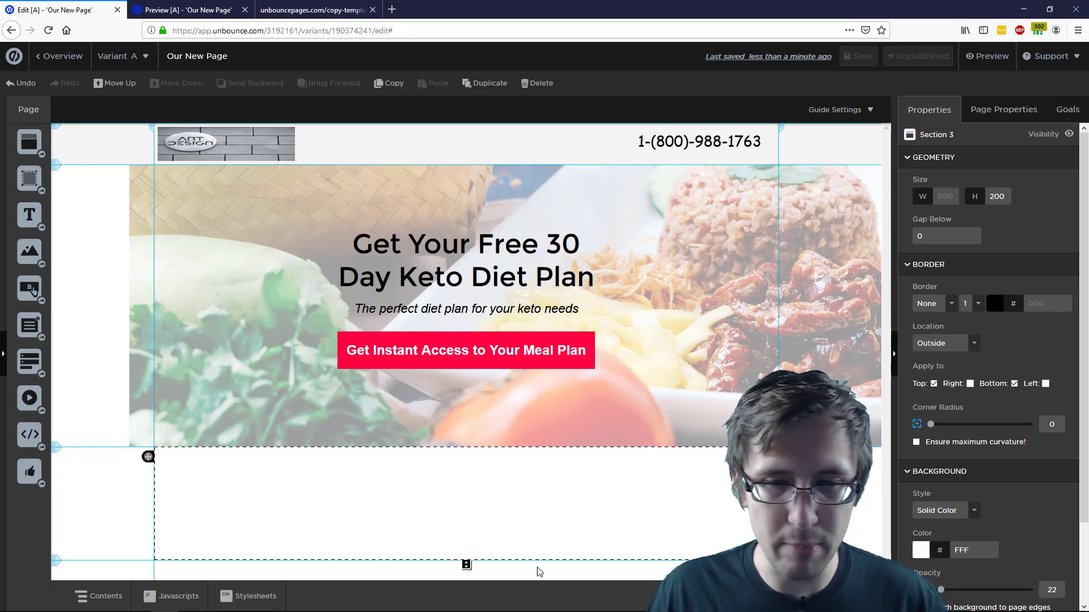
Recheck the MODA testimonials, then return to the editor with nothing selected
click(312, 10)
scroll(365, 360, down, 4)
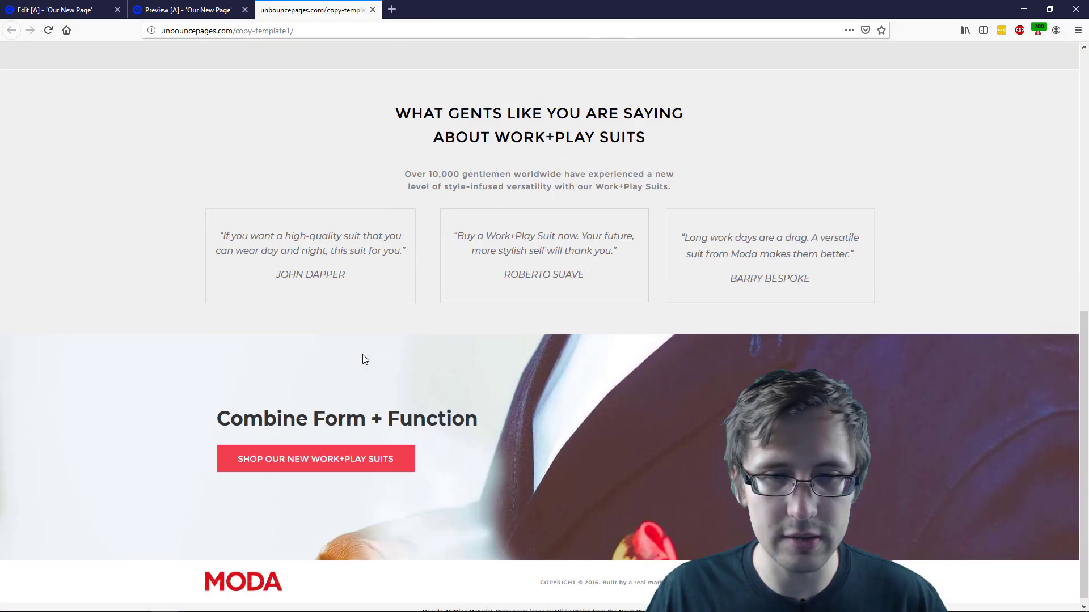
scroll(284, 301, up, 6)
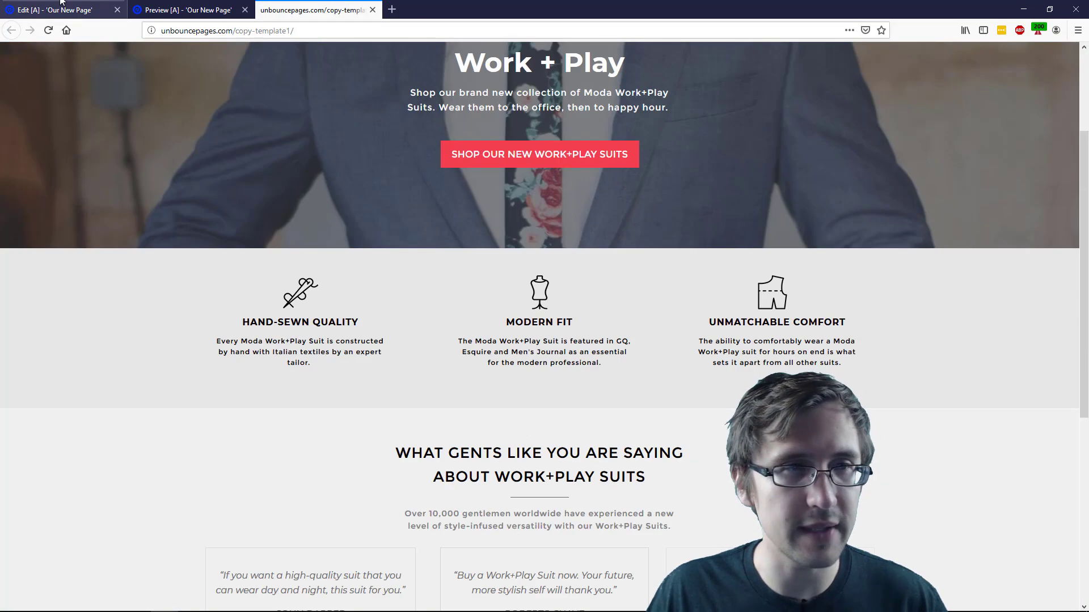
click(56, 10)
click(525, 579)
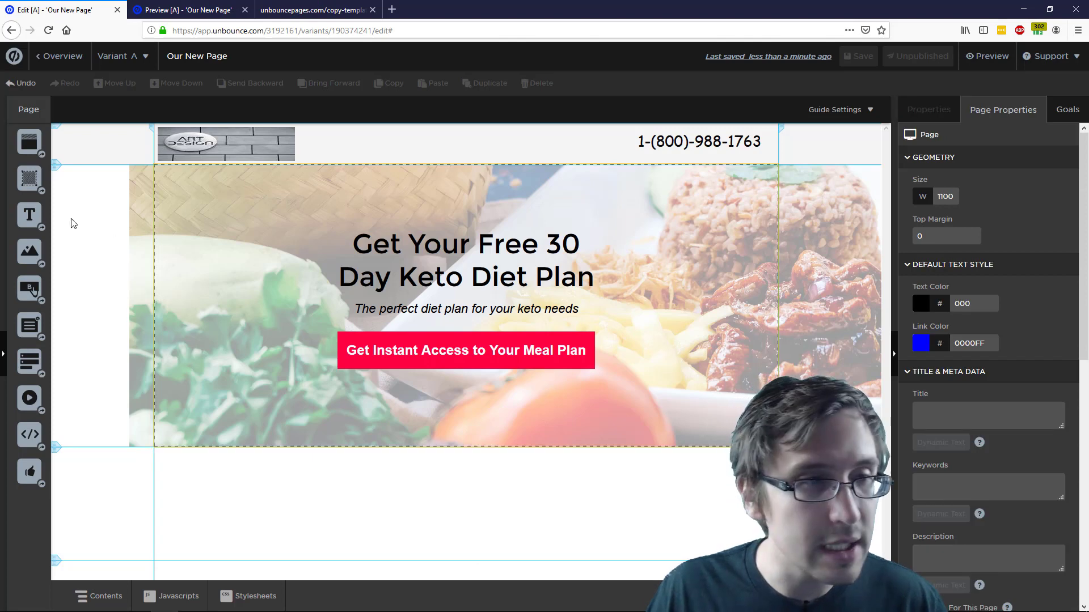
Add a text box and a new bottom section, shrink it to 52 px, and move the text into it
drag(29, 214, 285, 491)
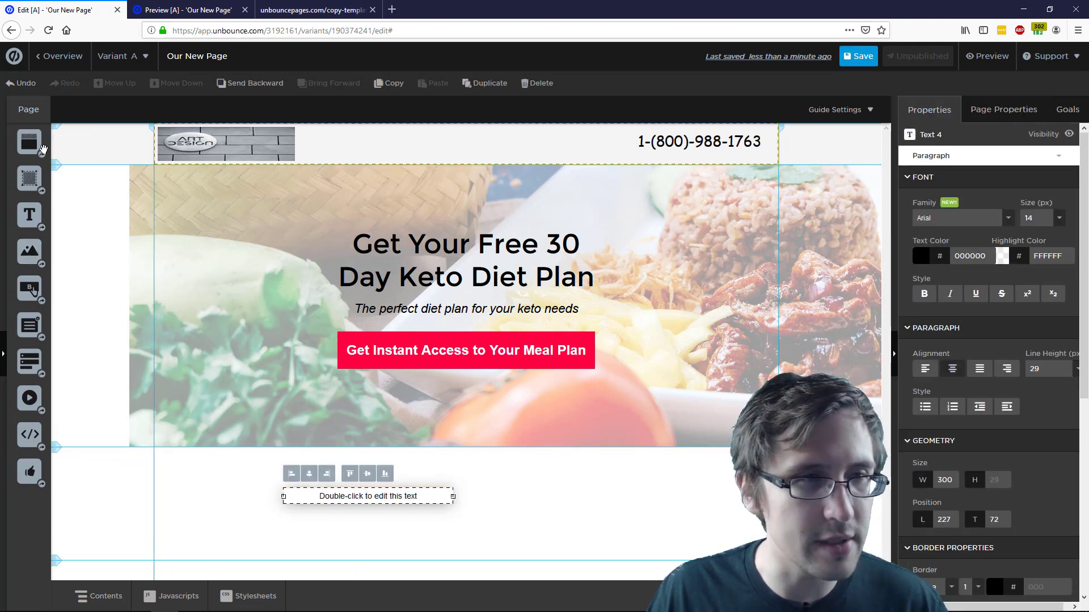
drag(29, 143, 434, 568)
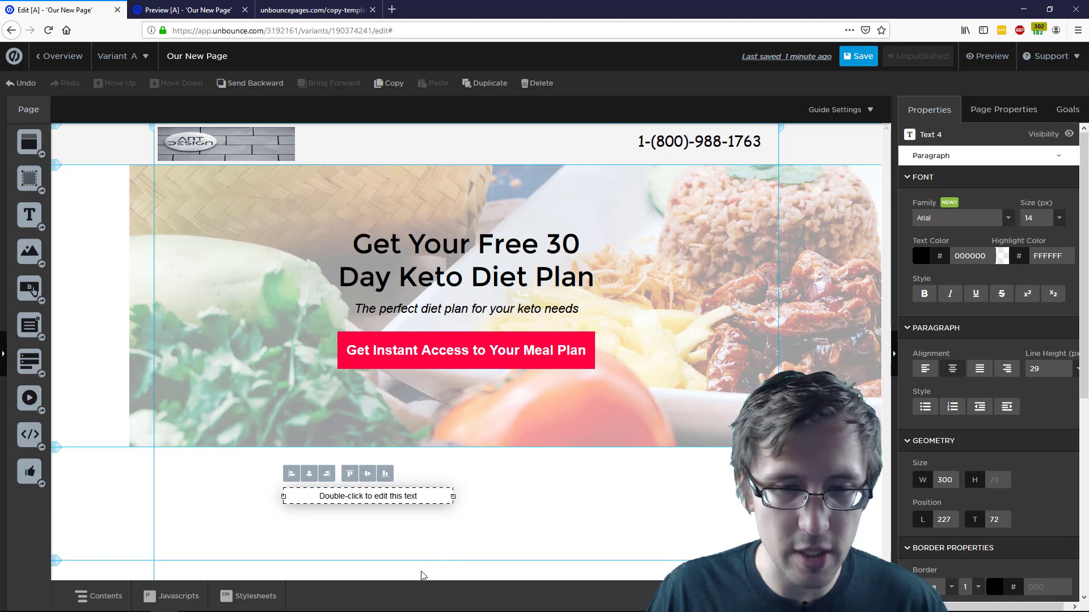
drag(365, 496, 338, 434)
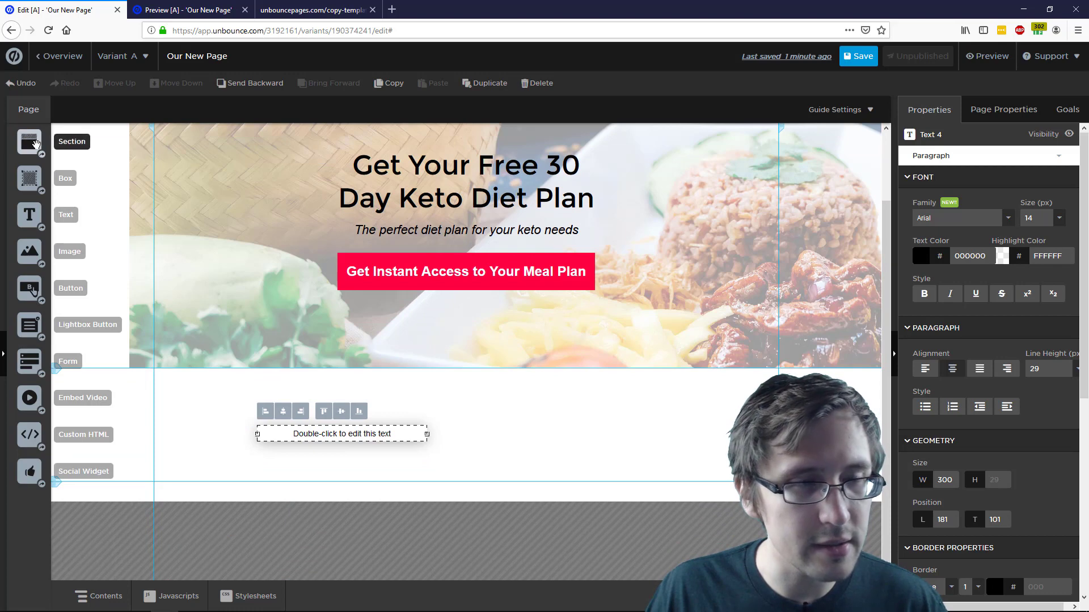
drag(29, 142, 344, 493)
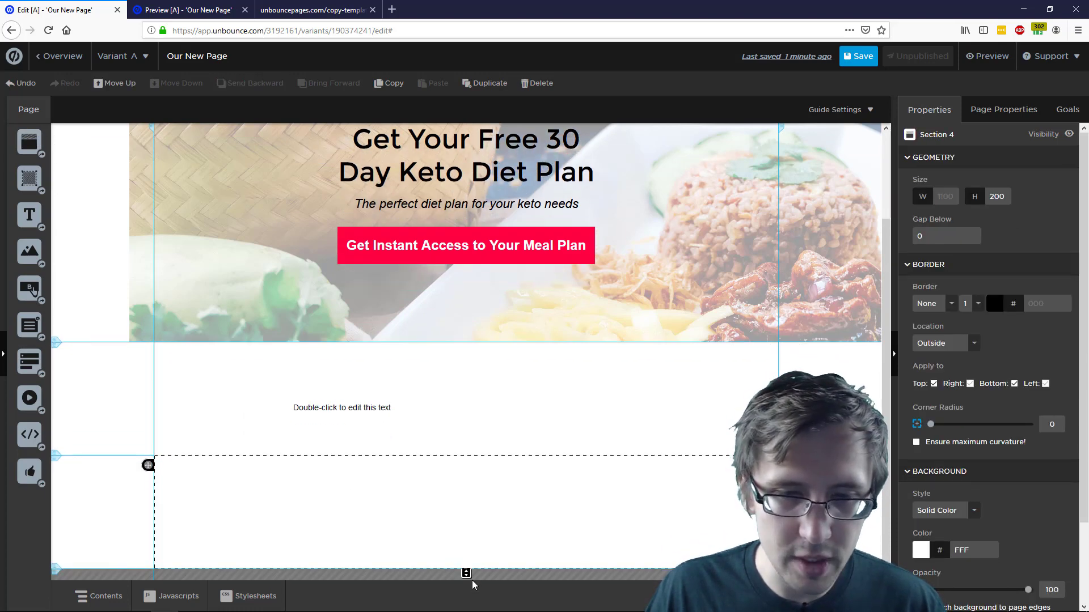
drag(465, 573, 464, 479)
drag(343, 411, 339, 484)
Replace the footer placeholder with 'Disclaimer | Terms of Use | Privacy Policy' and select it
double_click(340, 463)
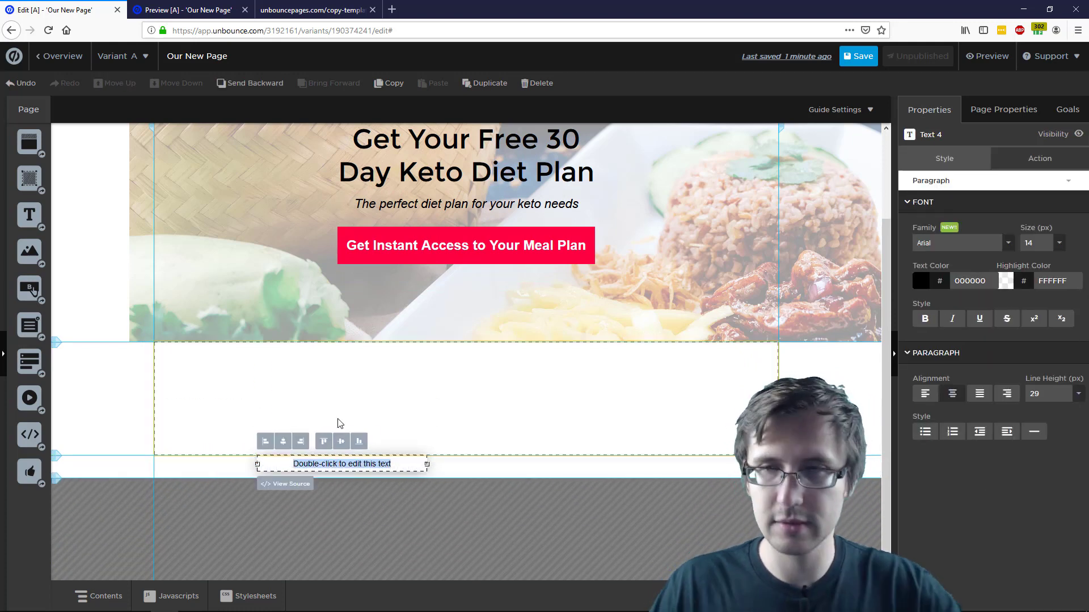
text(Disclaimer | Terms)
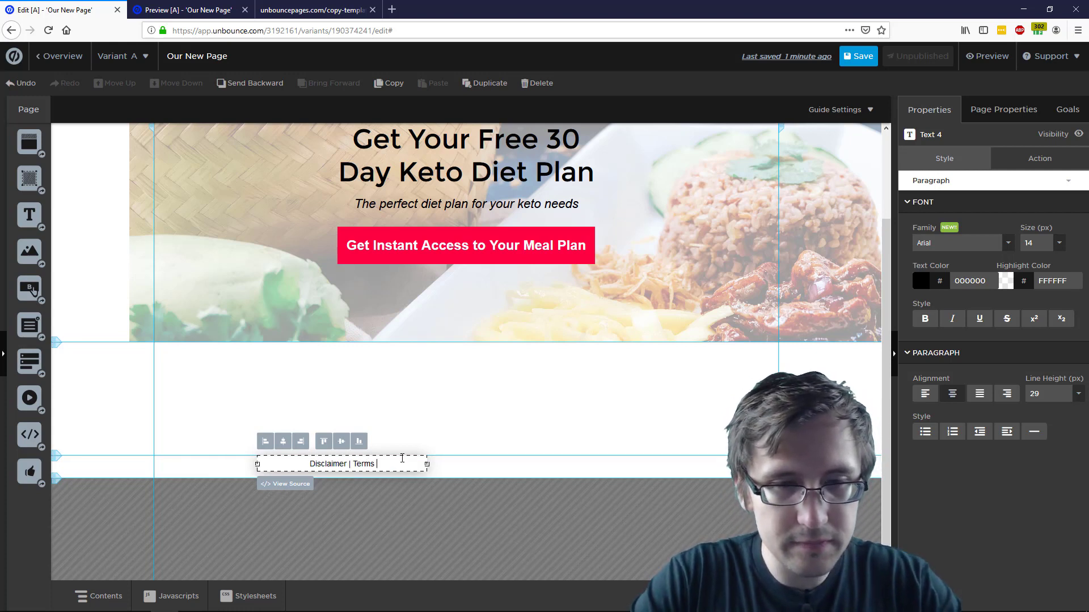
text(|)
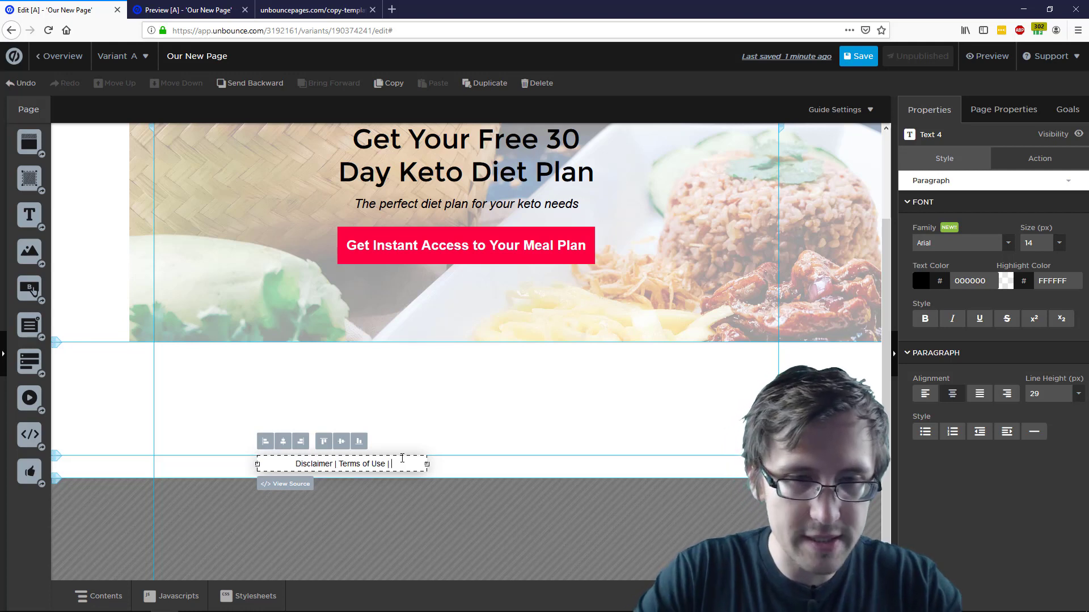
text( Privac)
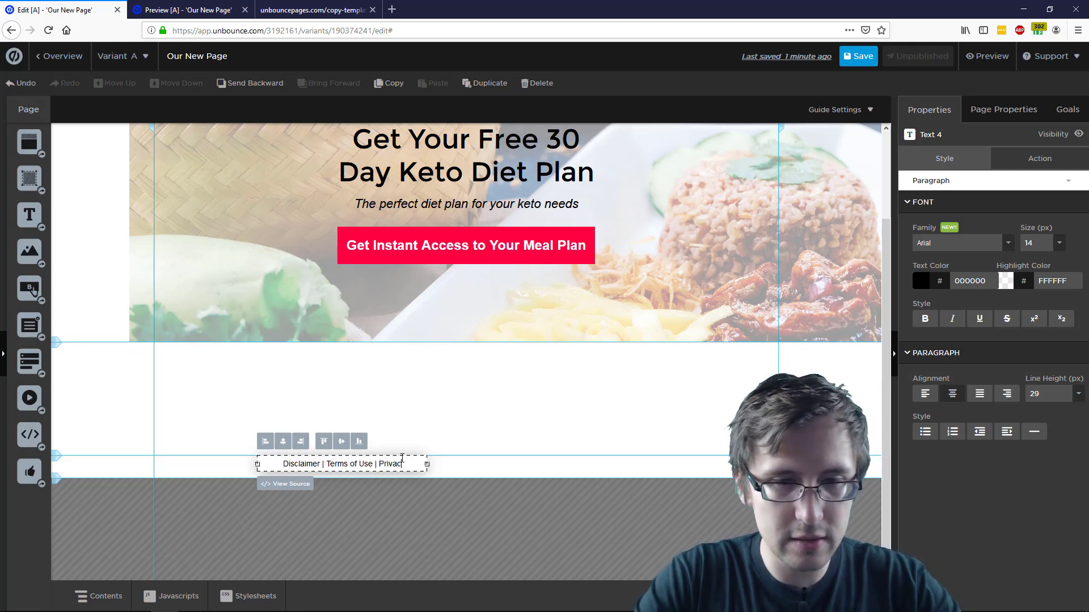
text(y Policy)
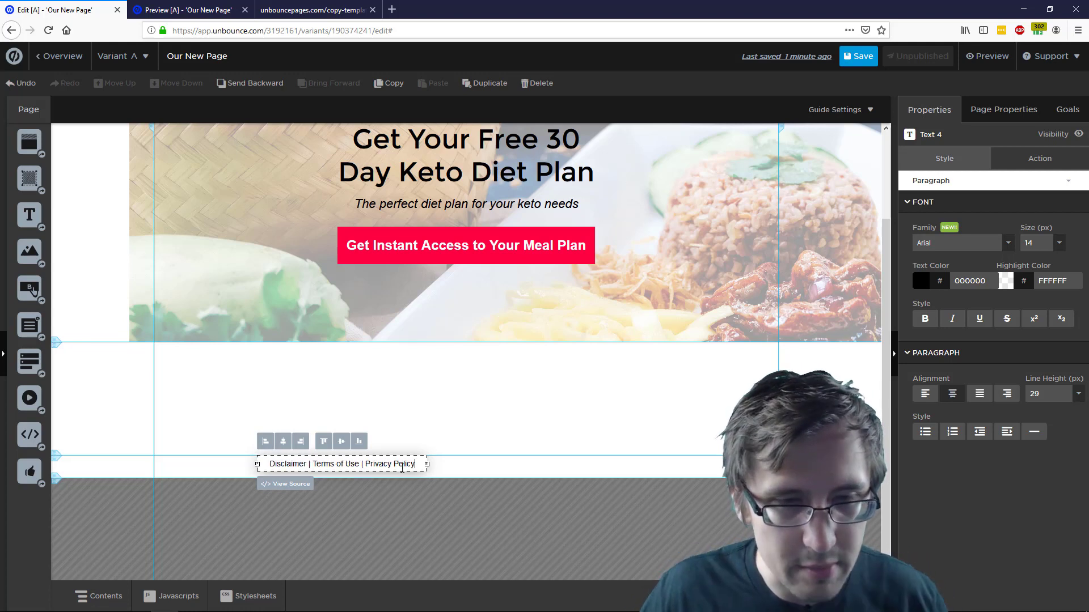
drag(417, 467, 357, 465)
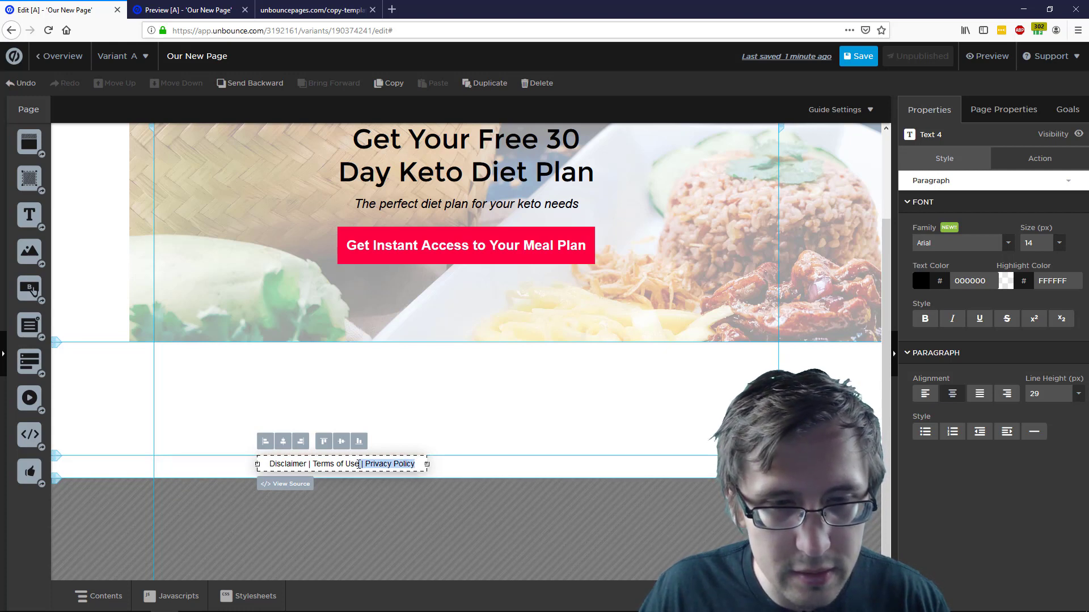
click(387, 466)
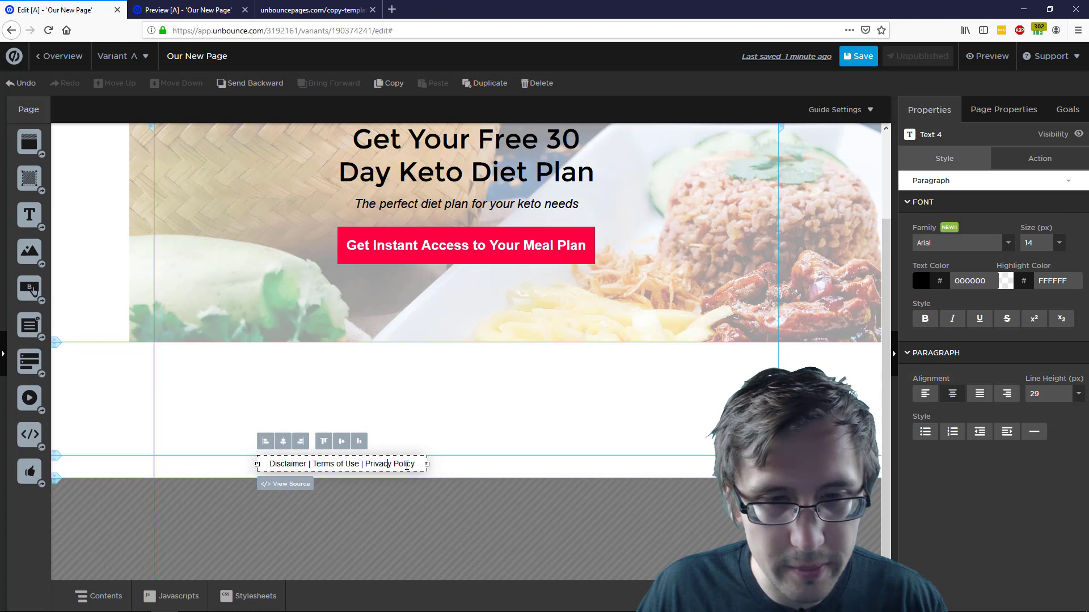
drag(417, 464, 266, 462)
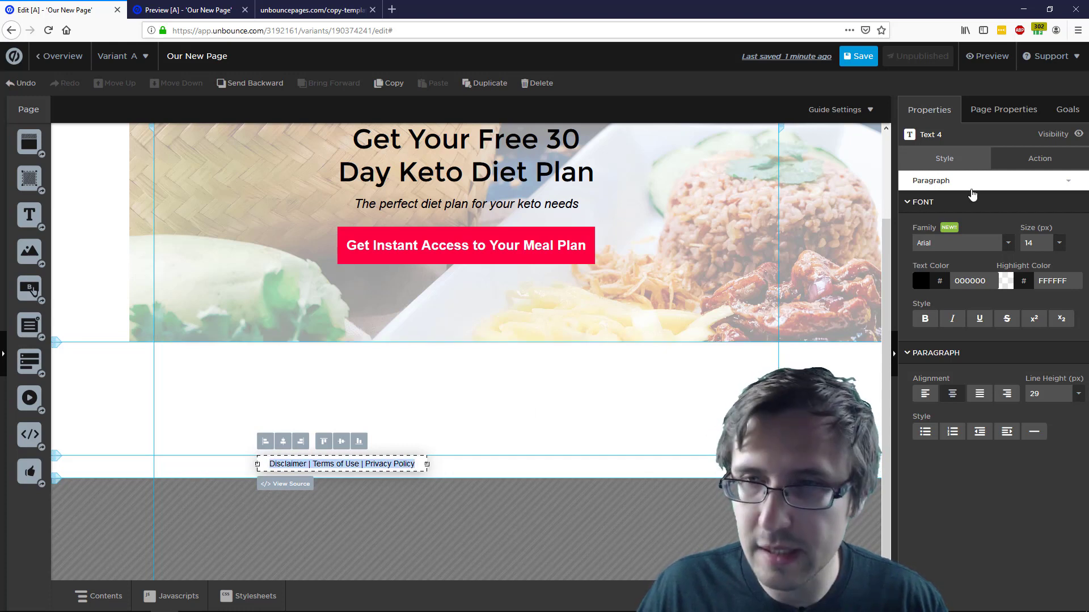
click(1039, 158)
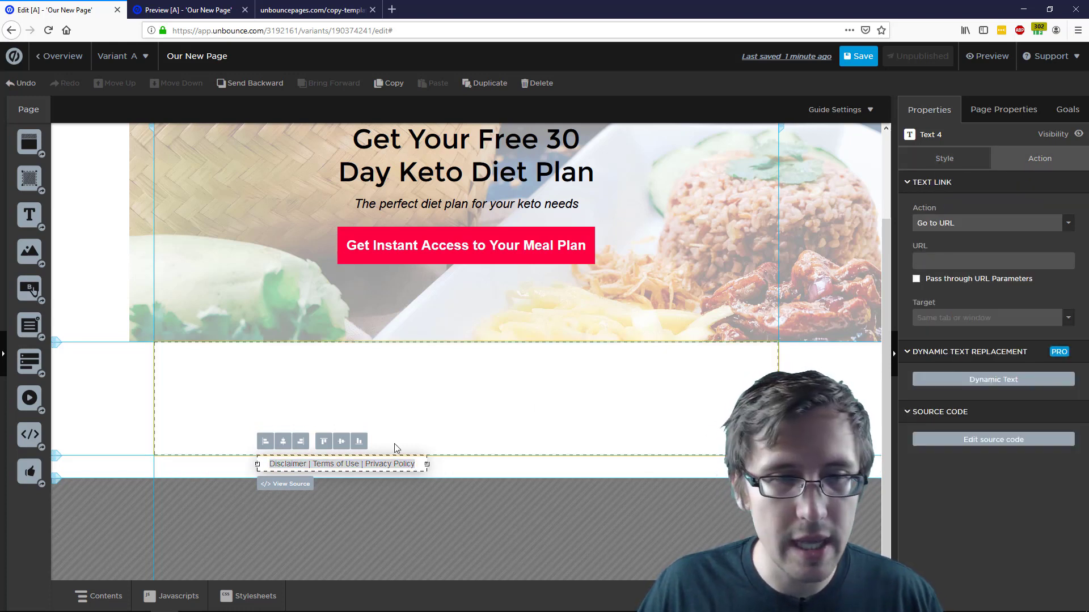
click(419, 463)
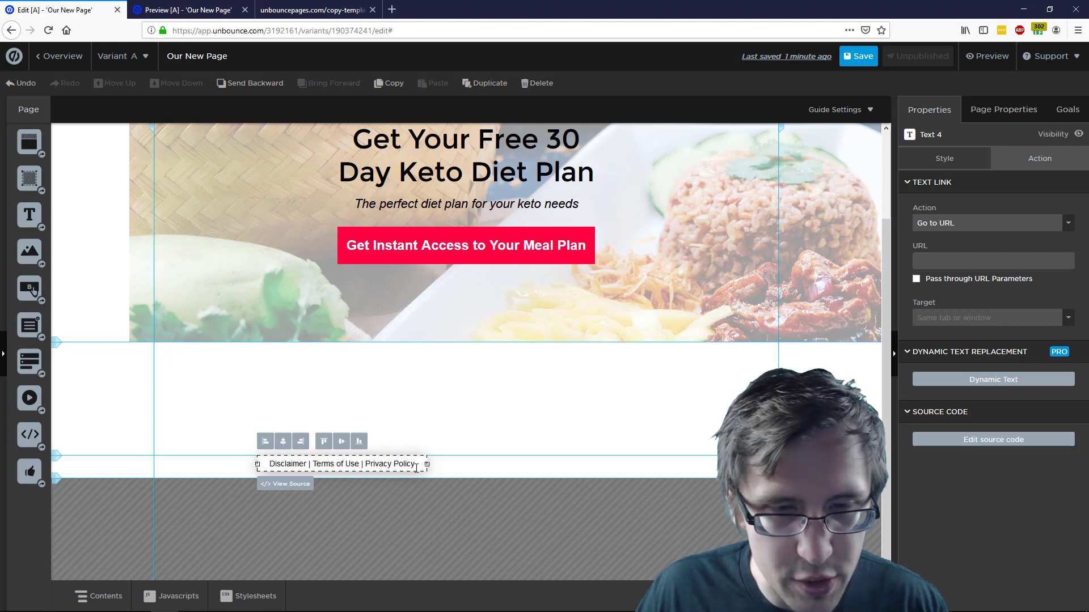
drag(415, 464, 366, 464)
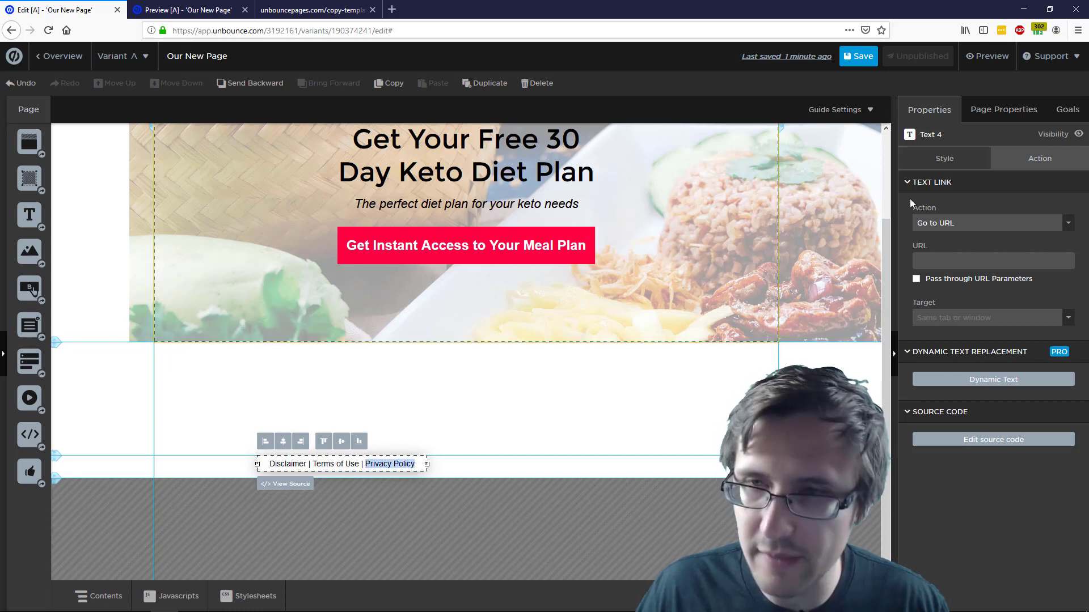
click(1015, 166)
click(956, 223)
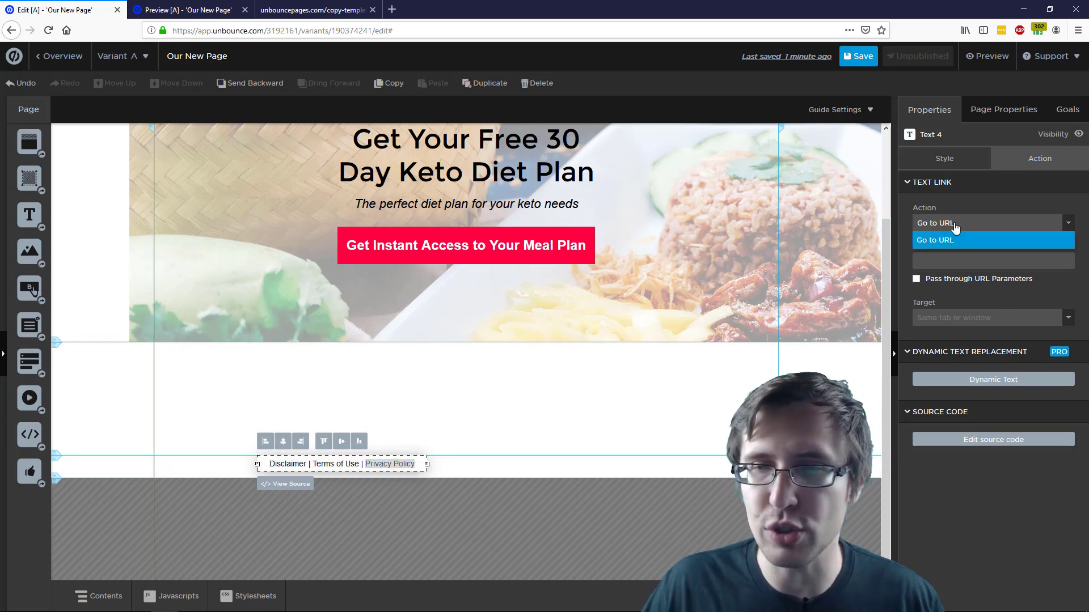
click(954, 235)
click(943, 260)
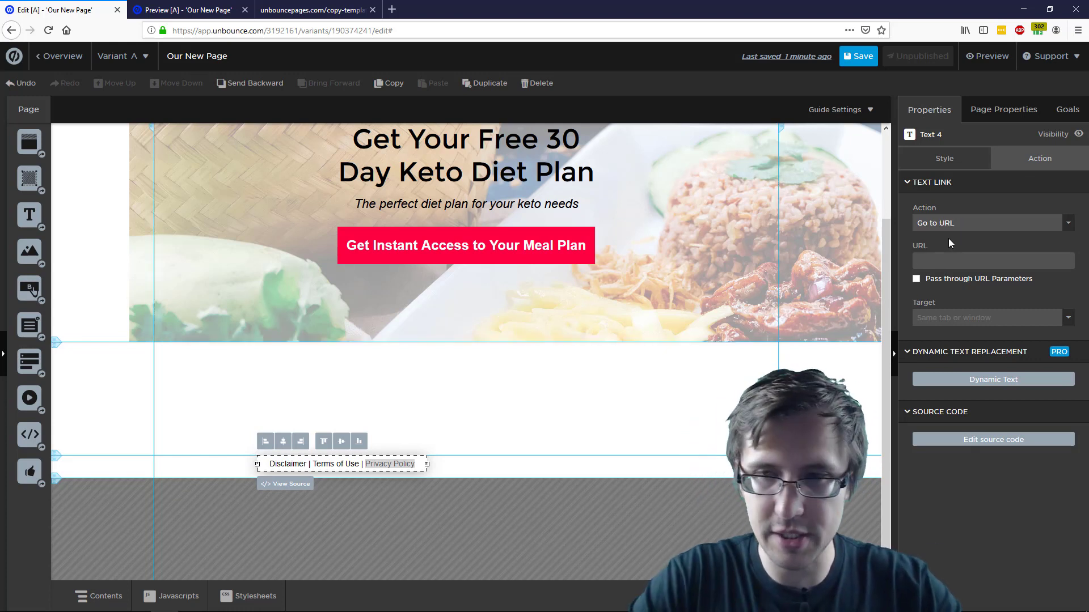
text(www.pria)
key(BackSpace)
text(vacypoliyc)
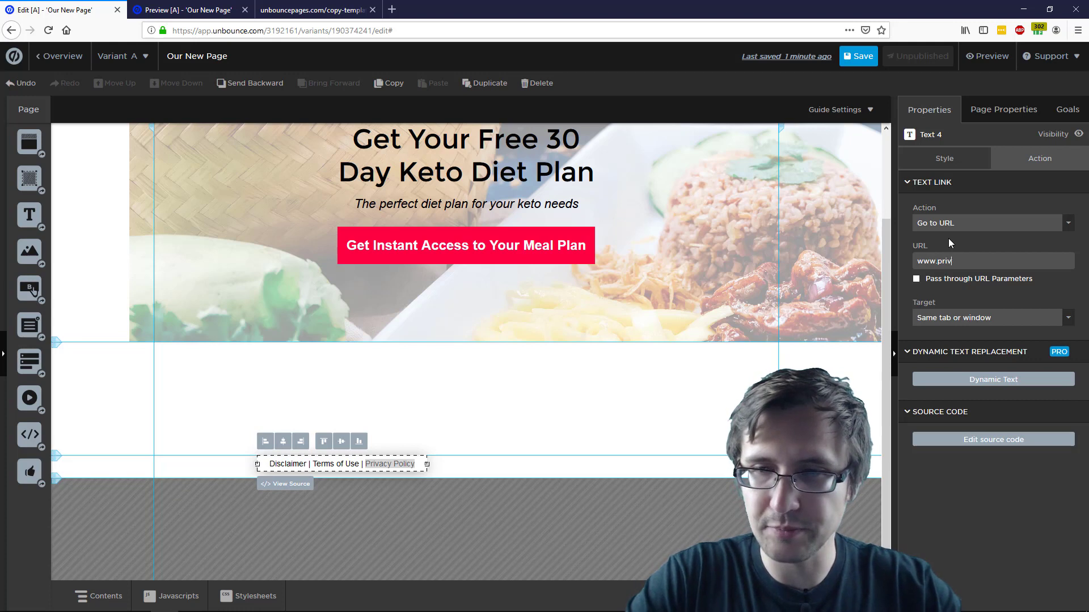
key(BackSpace)
key(BackSpace)
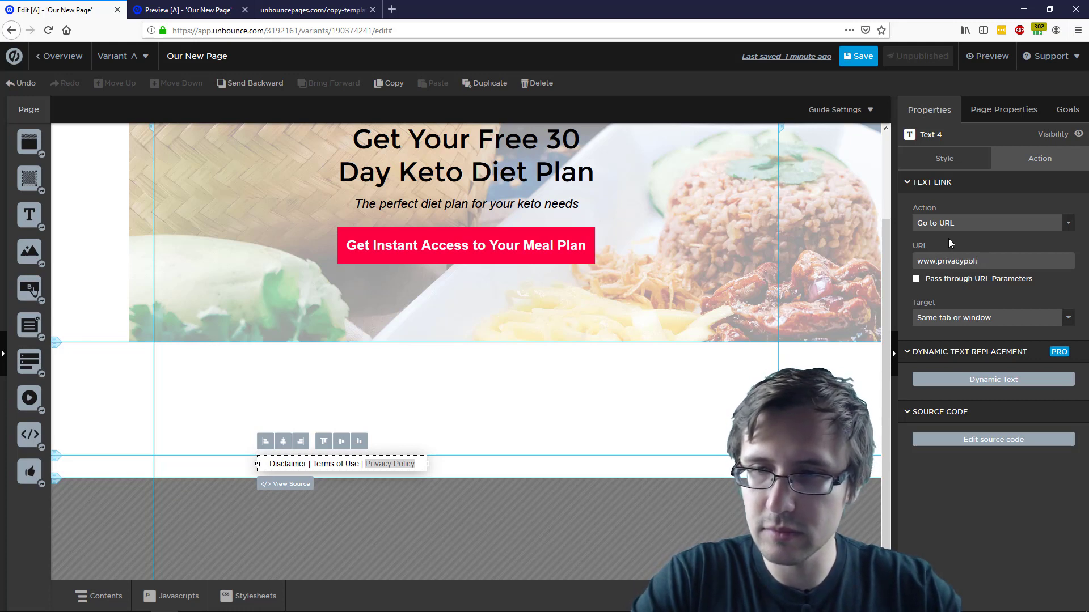
text(cy.com)
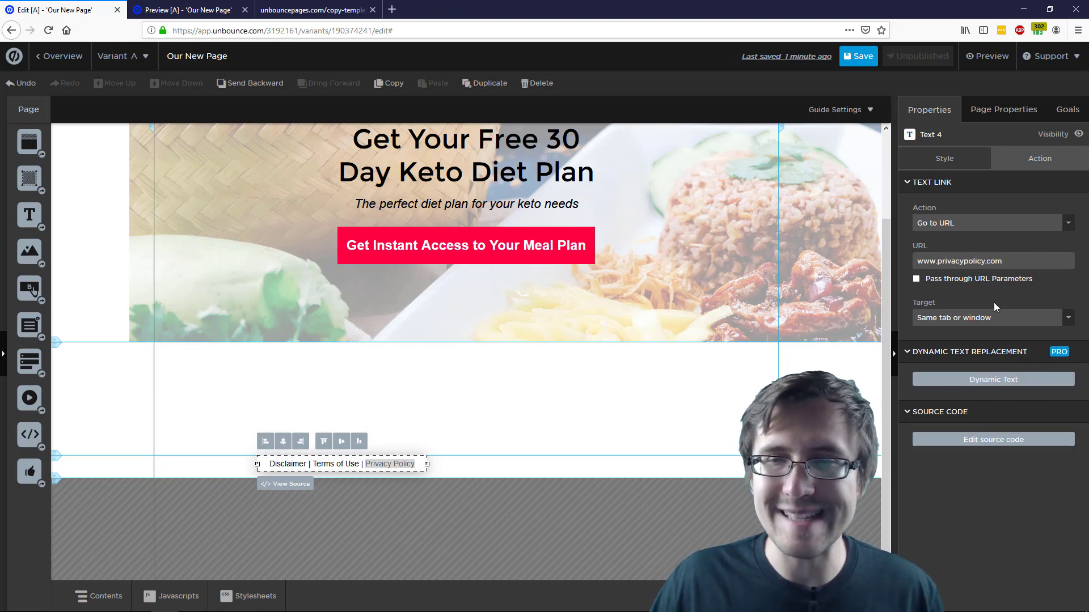
Make the Privacy Policy link open in the same tab or window, and apply it
click(972, 318)
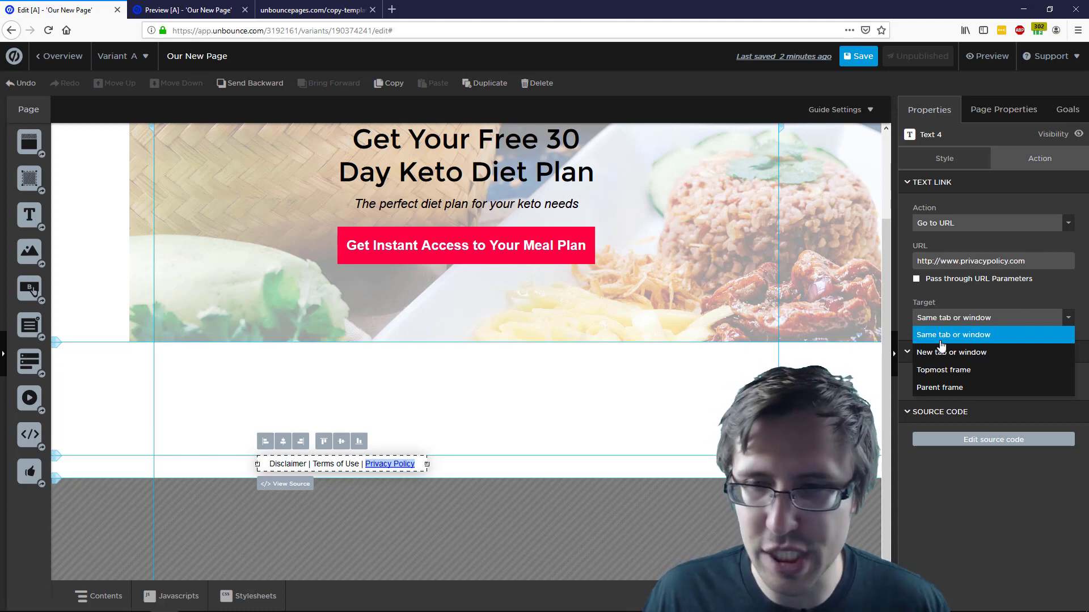
click(985, 304)
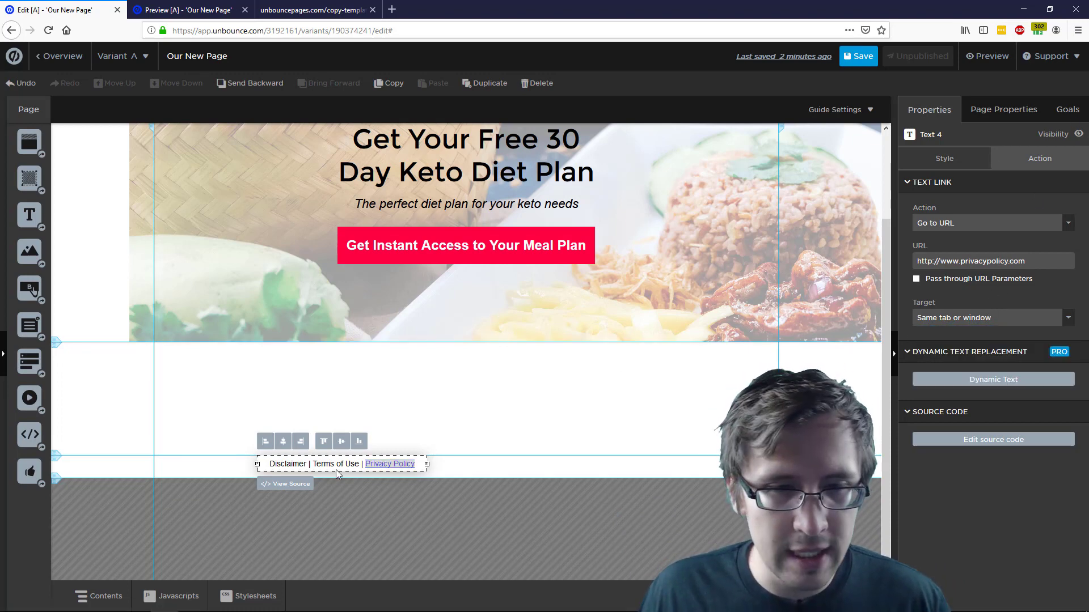
click(480, 429)
click(363, 467)
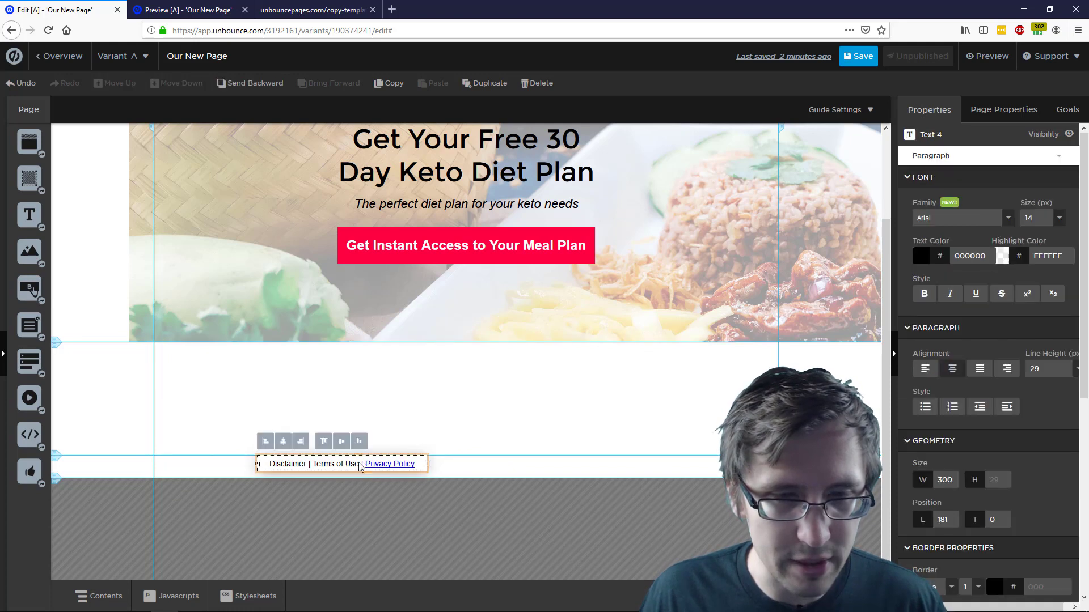
click(359, 469)
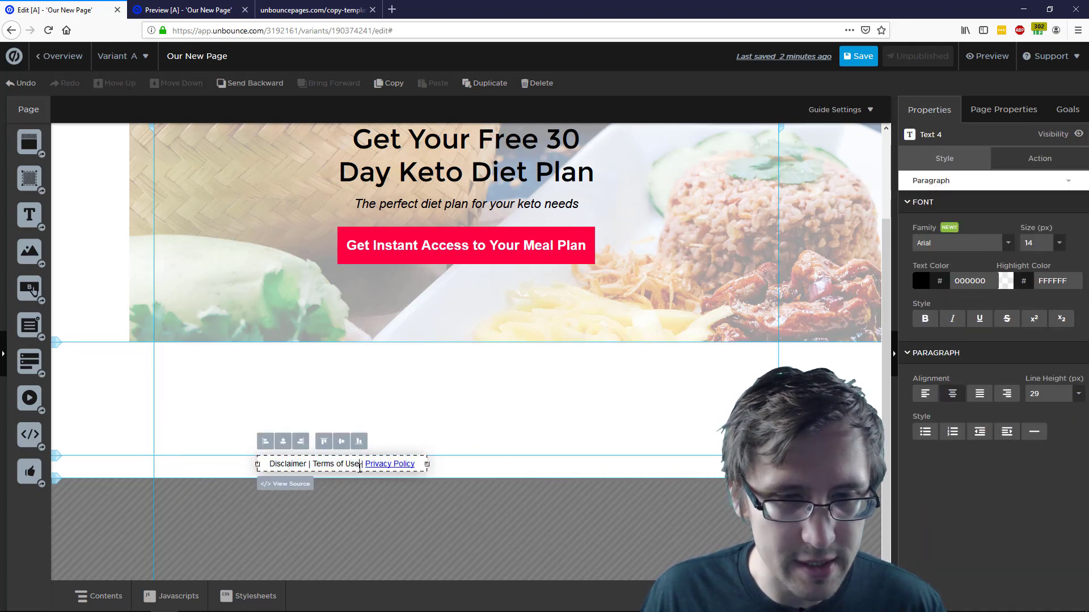
drag(326, 463, 312, 463)
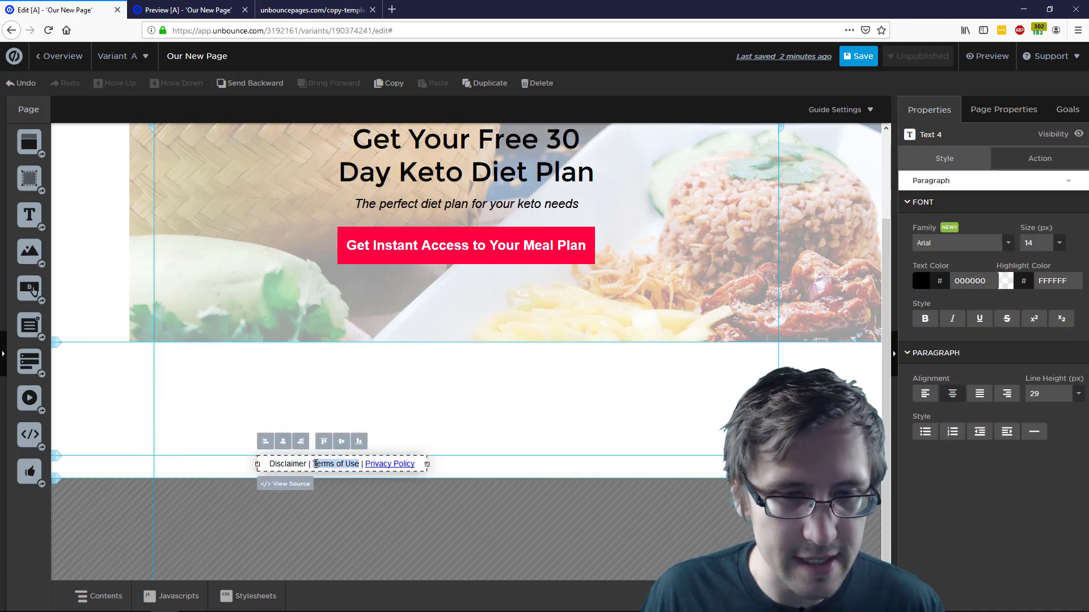
click(1039, 157)
click(936, 257)
text(w)
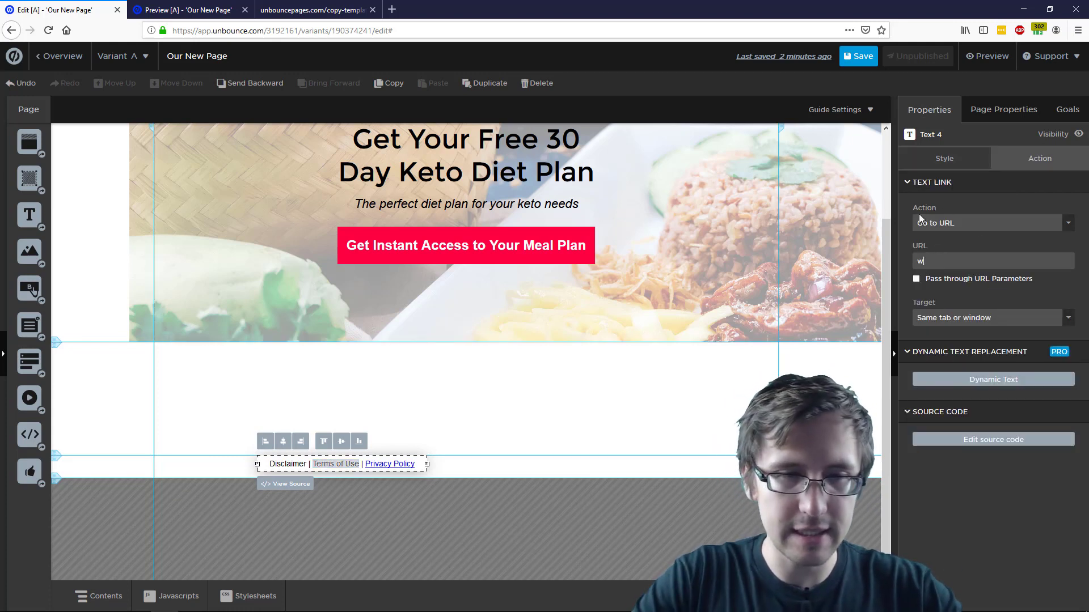
text(ww.termsofuse.com)
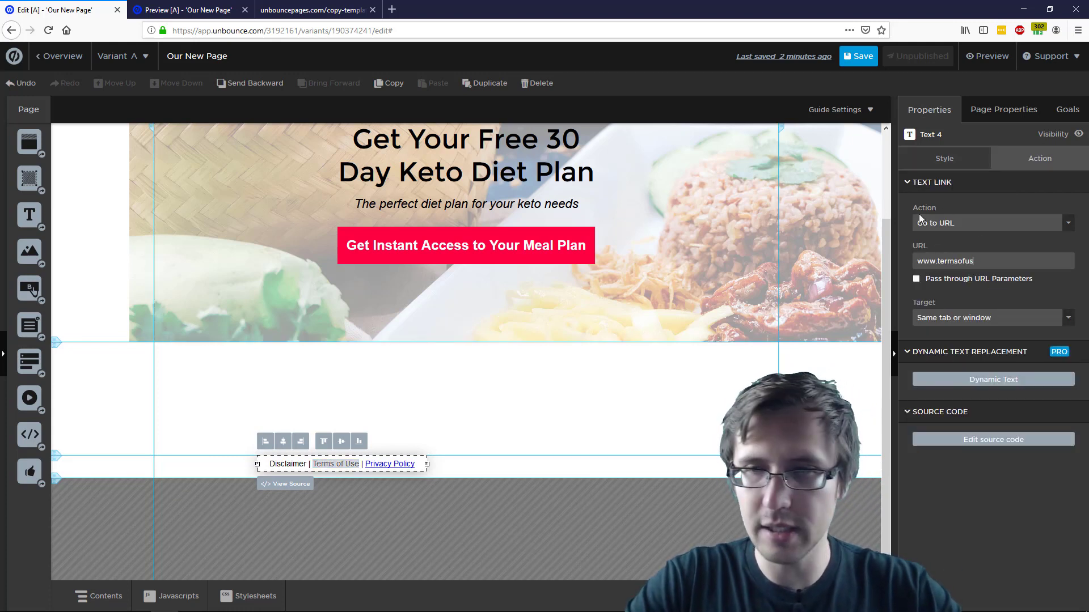
click(289, 466)
double_click(290, 466)
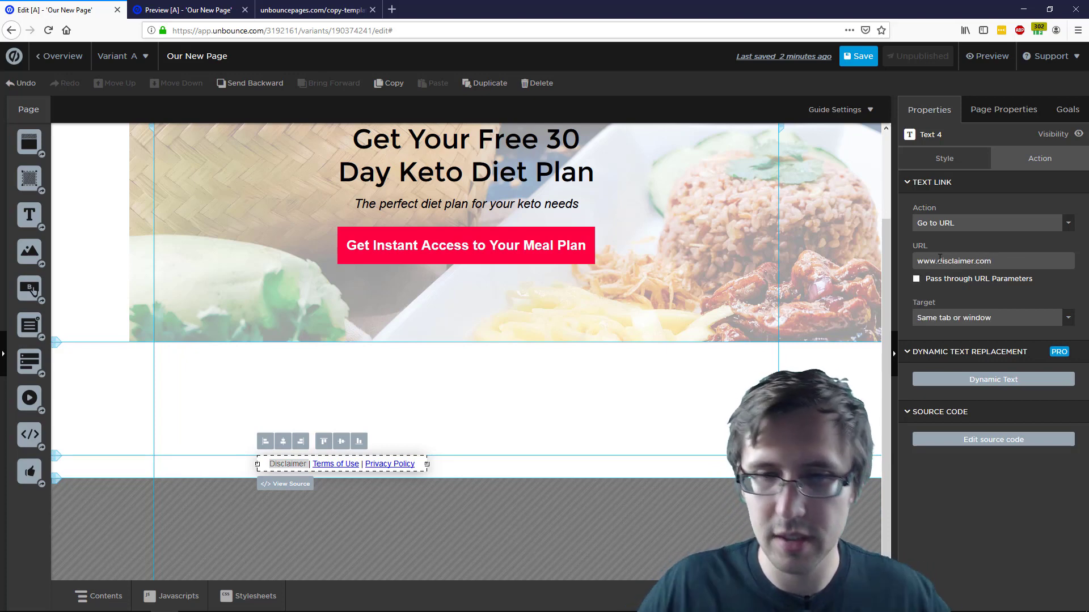
click(656, 466)
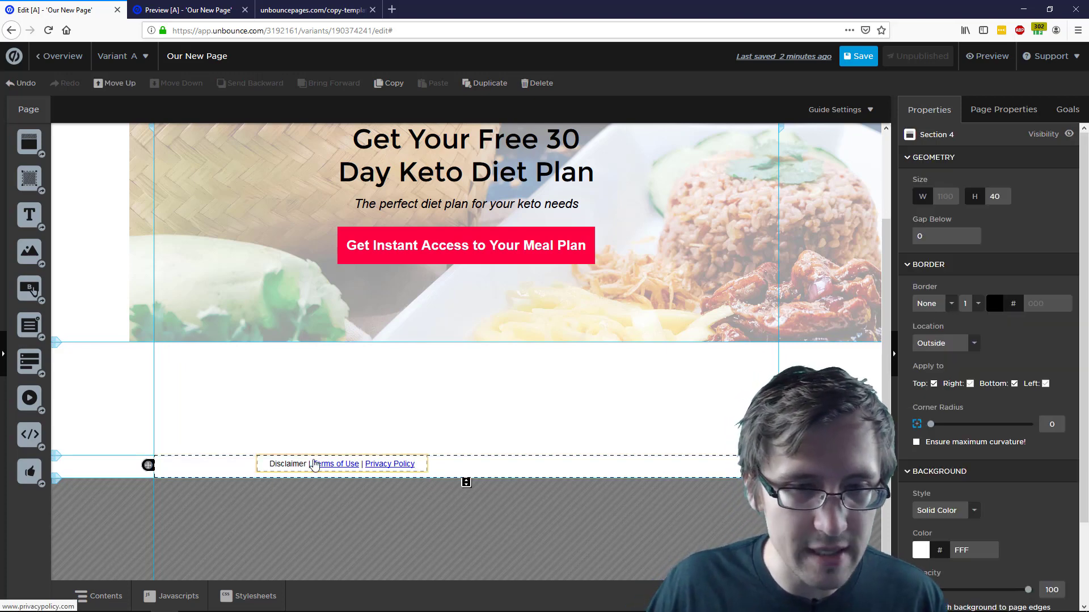
click(289, 466)
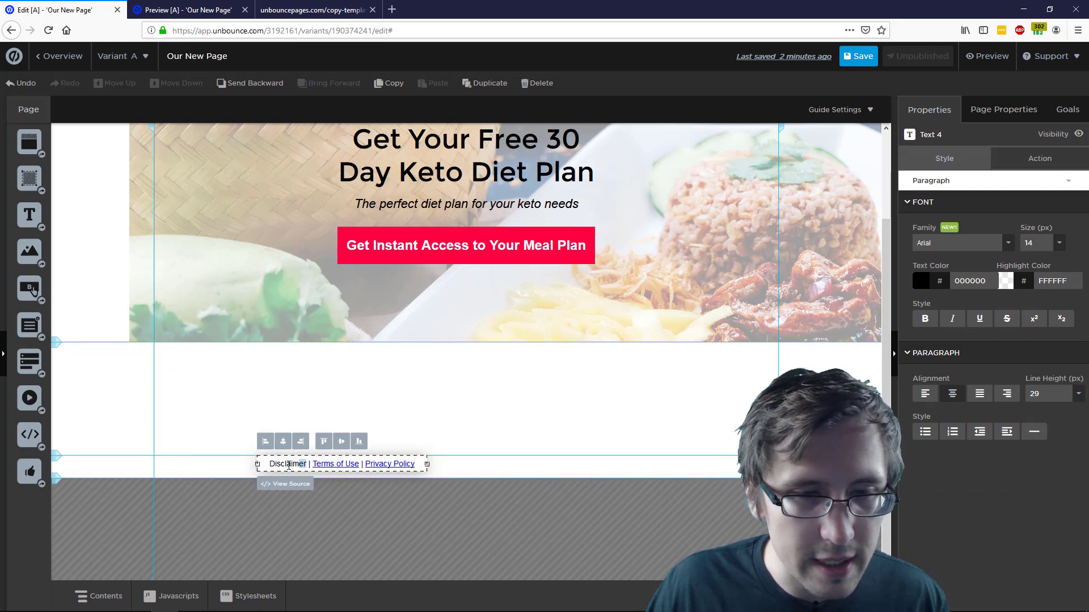
click(1036, 160)
text(ww)
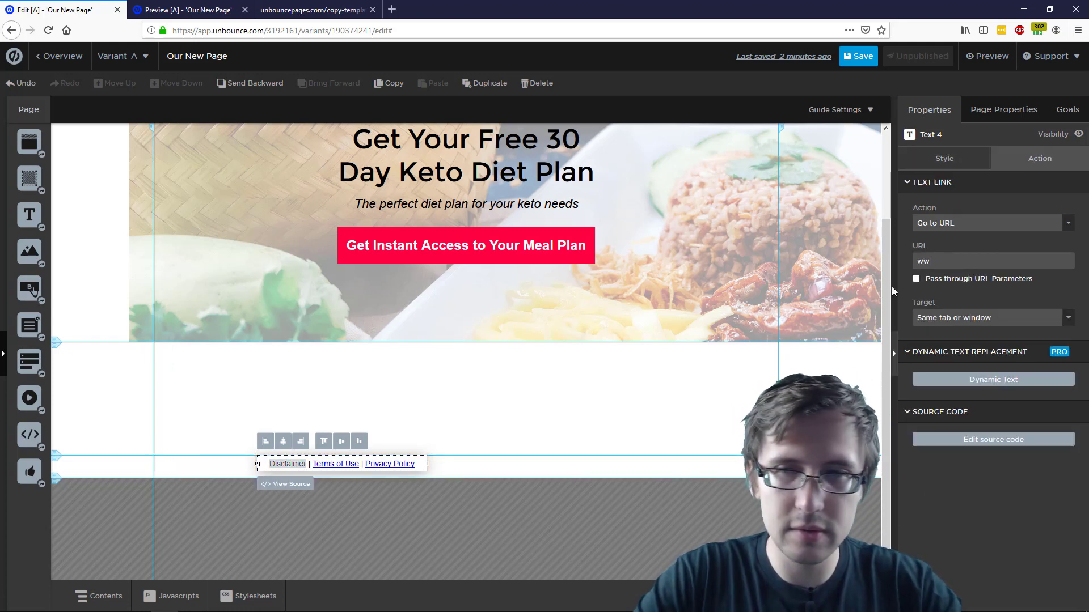
text(w.disclaimer.com)
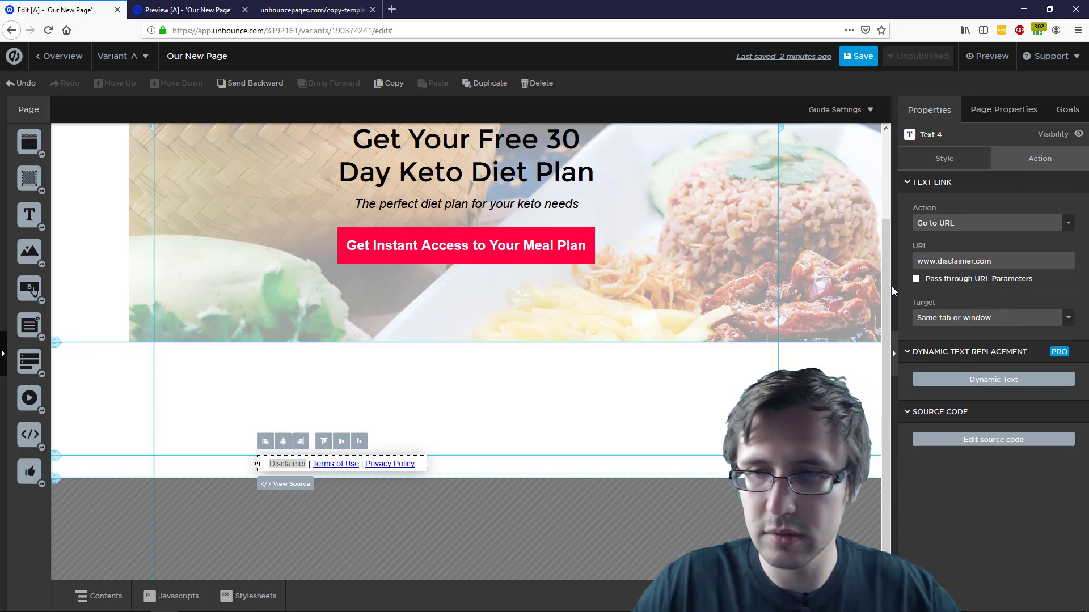
click(569, 462)
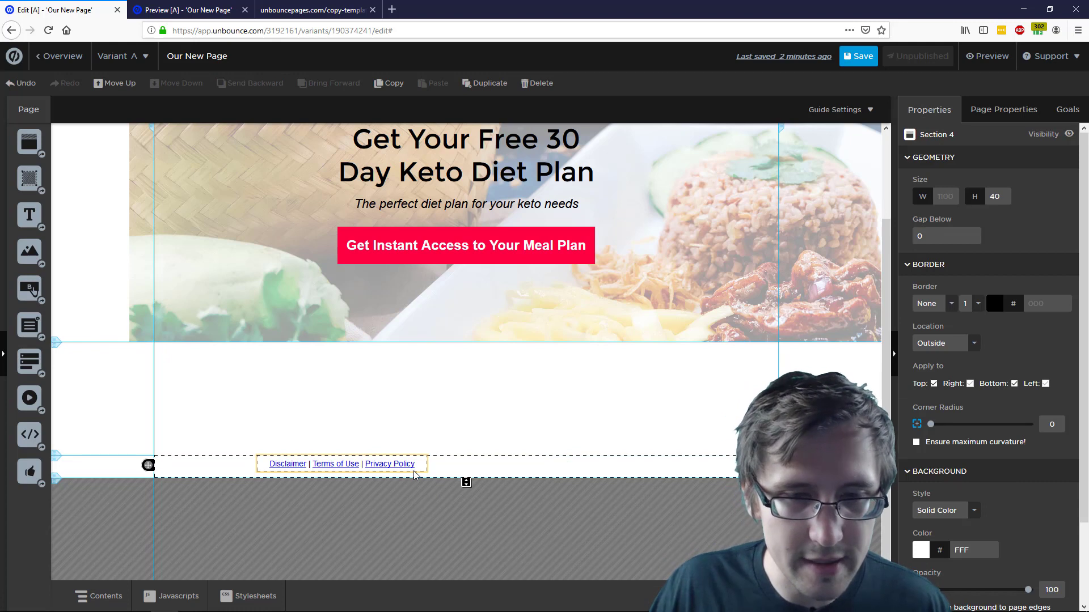
Centre the footer links vertically and horizontally, then select the empty section above
click(416, 472)
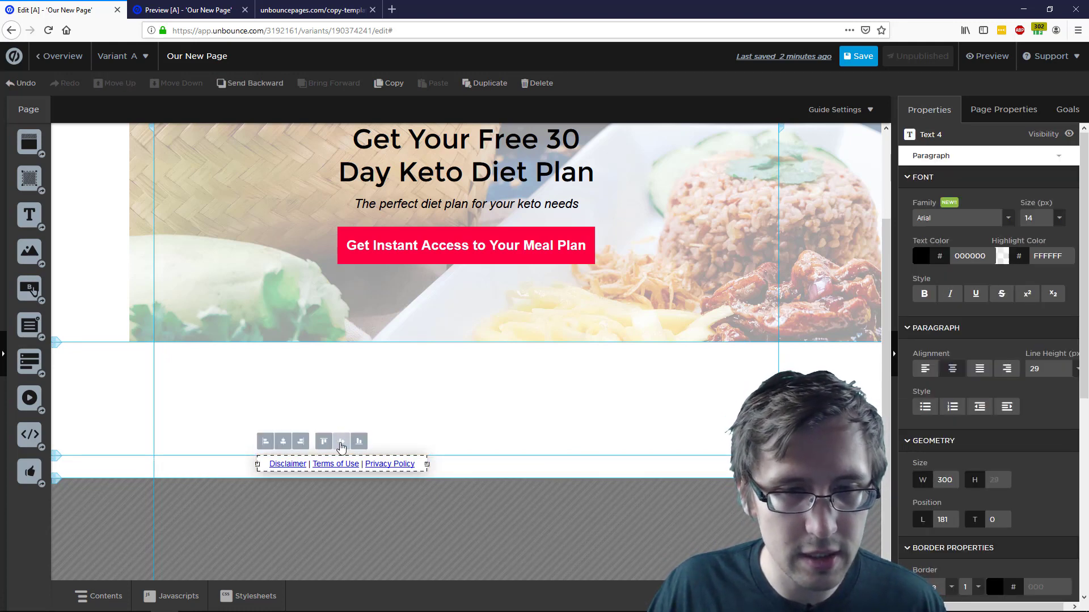
click(336, 444)
click(290, 444)
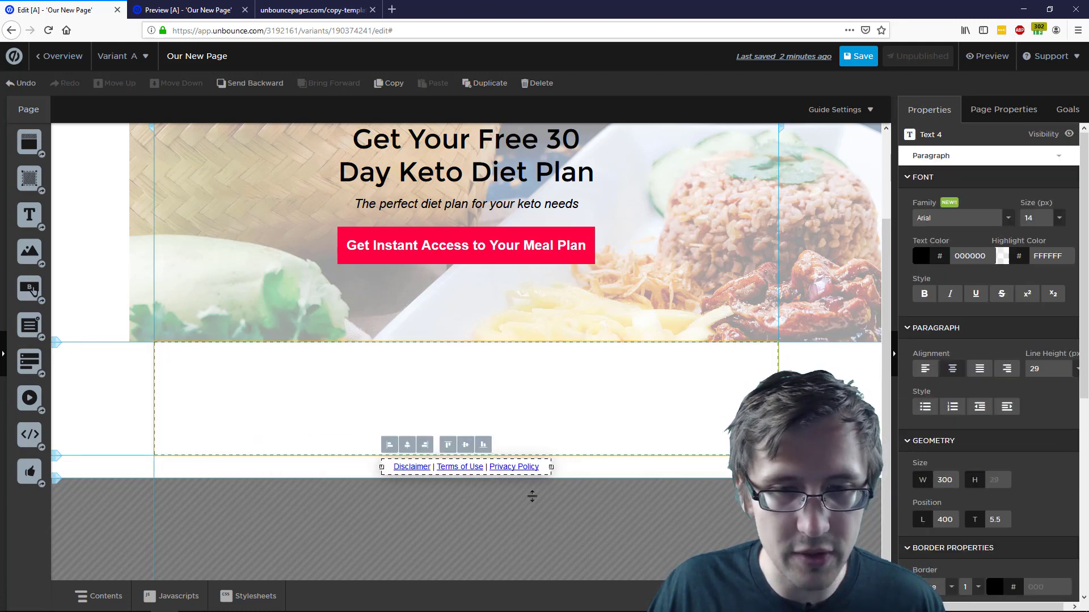
click(718, 385)
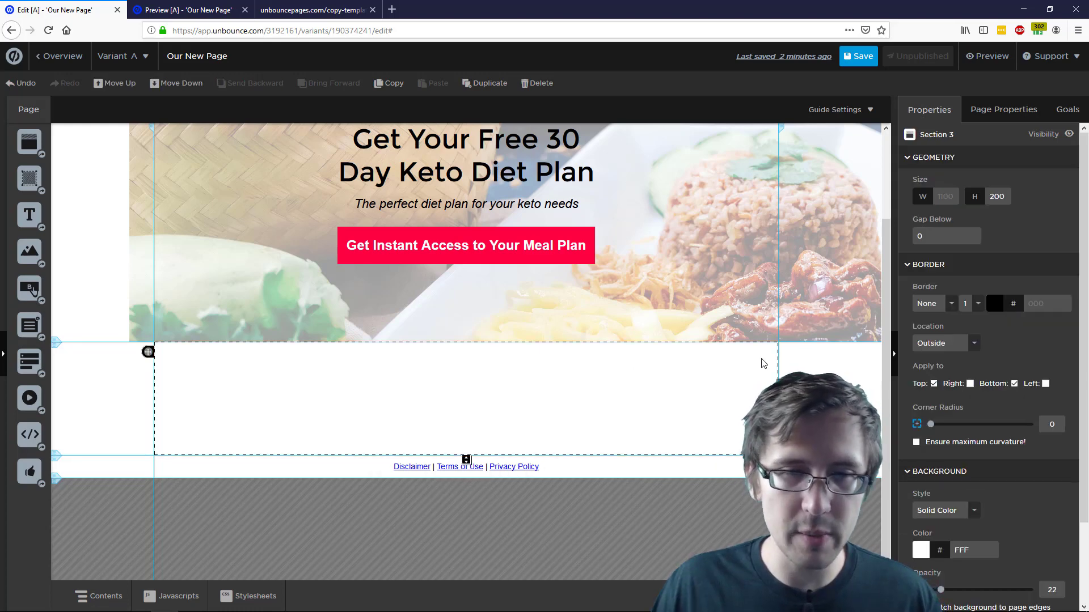
scroll(760, 365, up, 2)
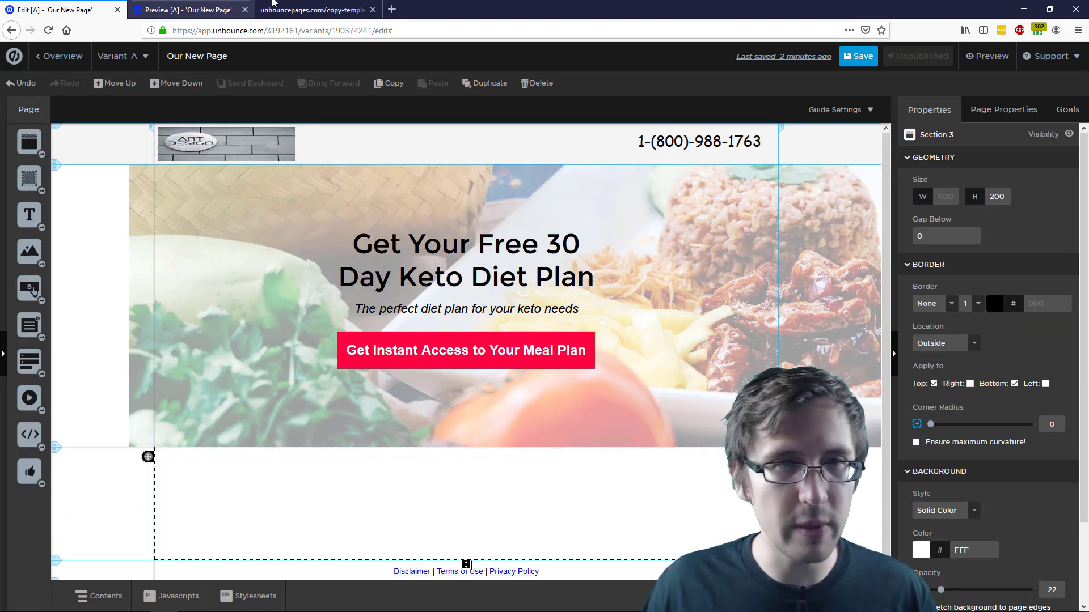
Check the Work+Play template's testimonials and the keto page preview, then return to the editor
click(312, 9)
scroll(484, 417, down, 1)
scroll(484, 418, down, 4)
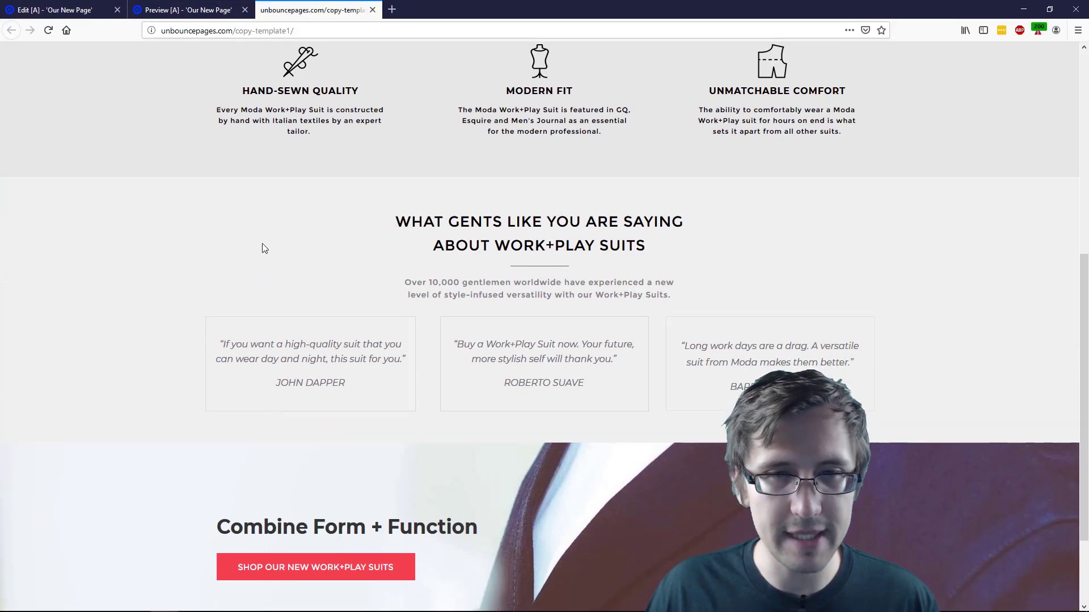
click(212, 11)
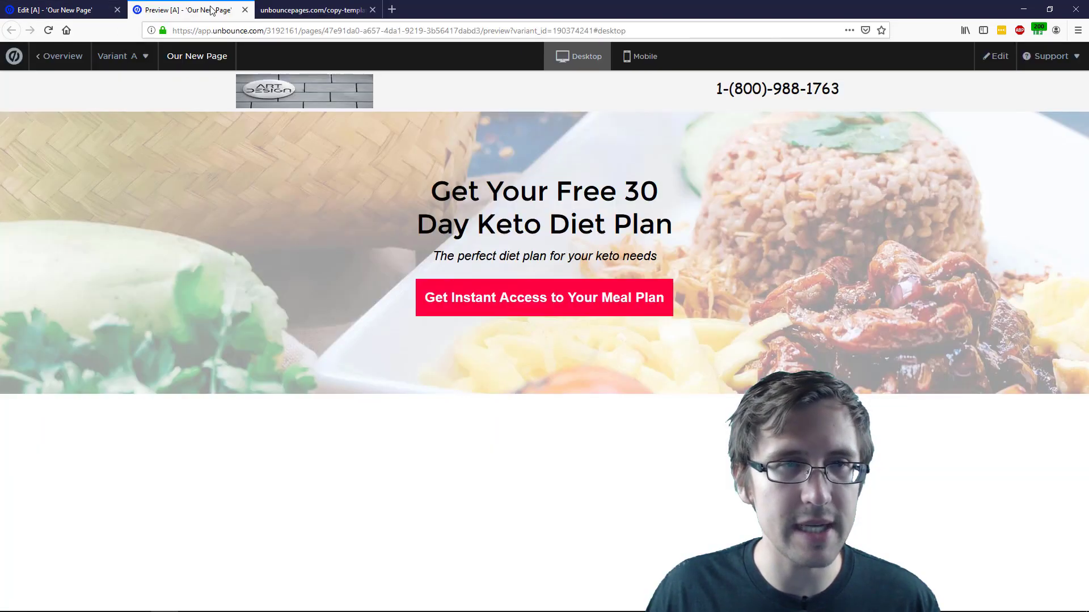
click(245, 10)
click(59, 7)
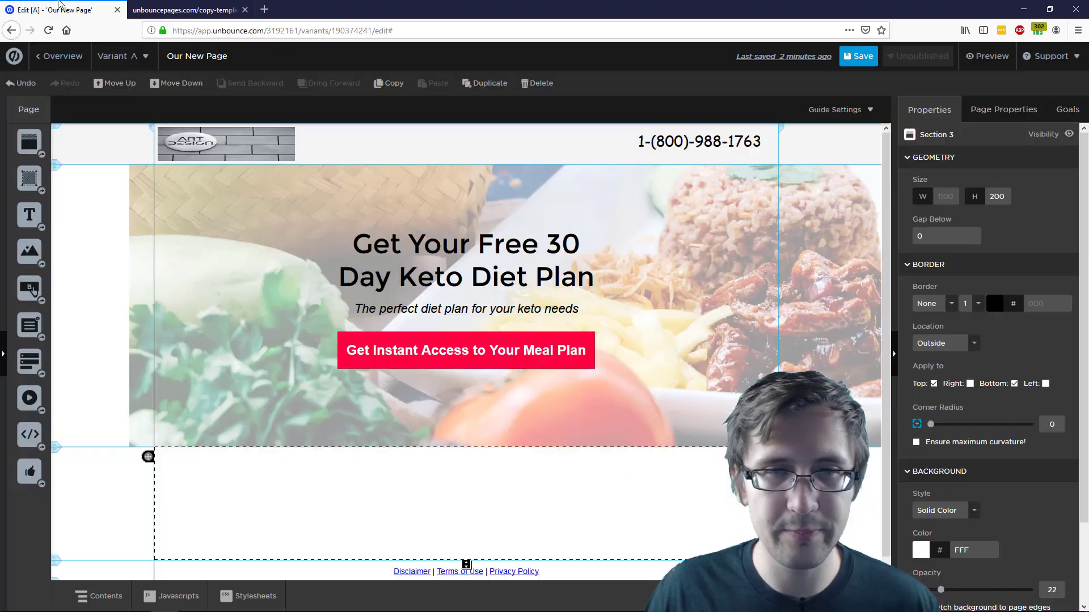
scroll(428, 306, down, 2)
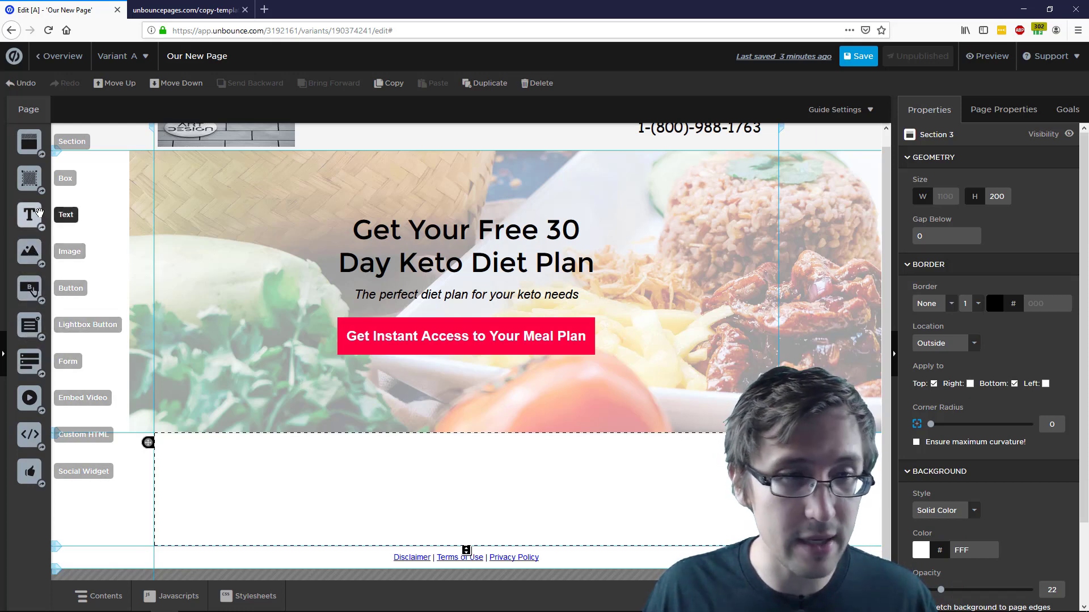
Add a text element to the blank section and replace its placeholder with 'Testimonials'
drag(29, 215, 461, 468)
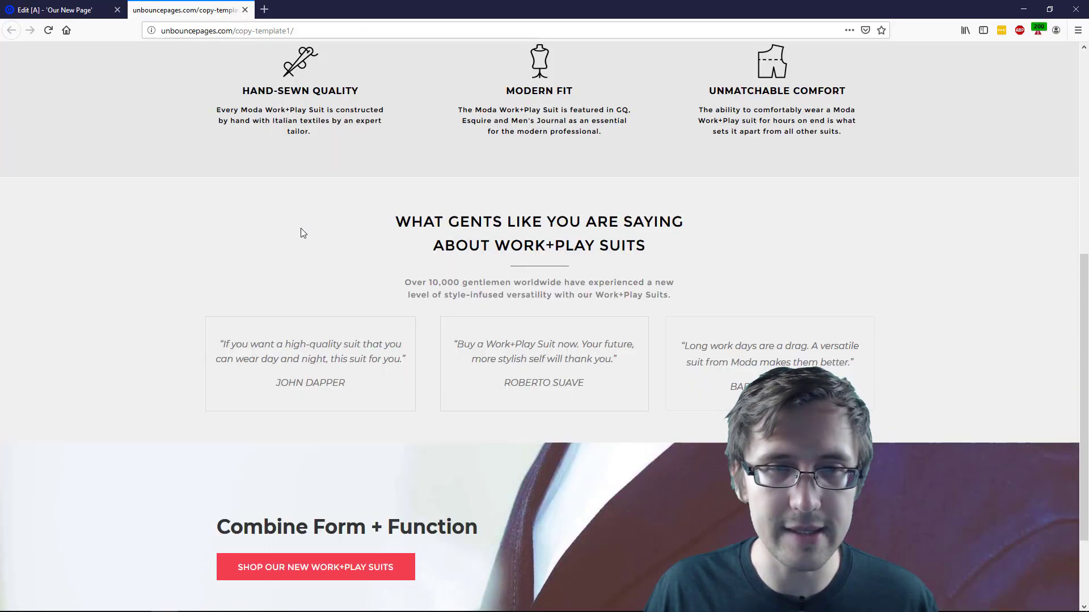
click(42, 5)
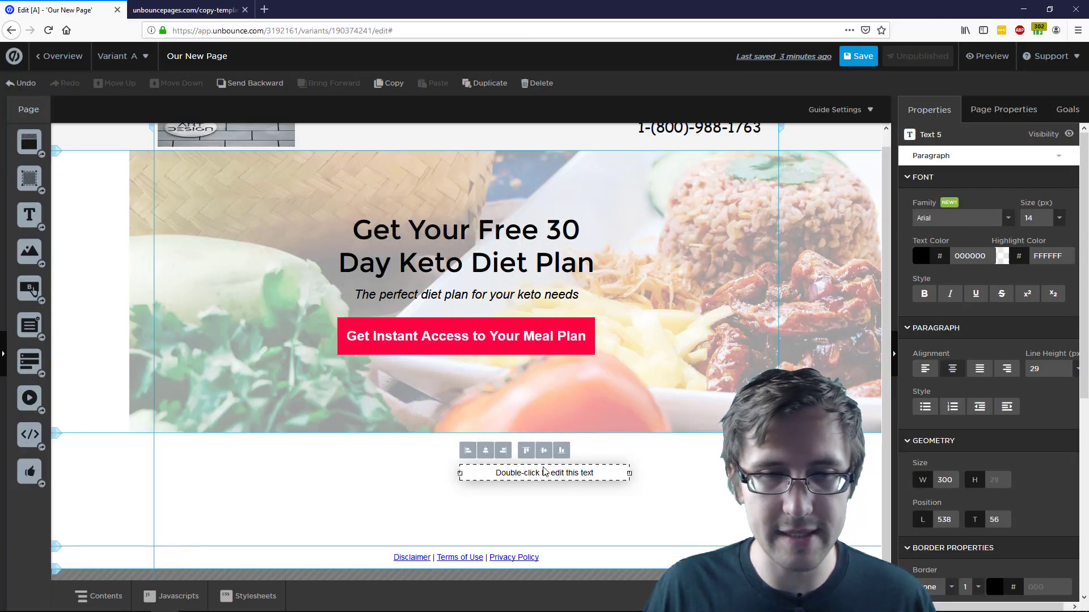
double_click(543, 471)
key(ctrl+a)
text(T)
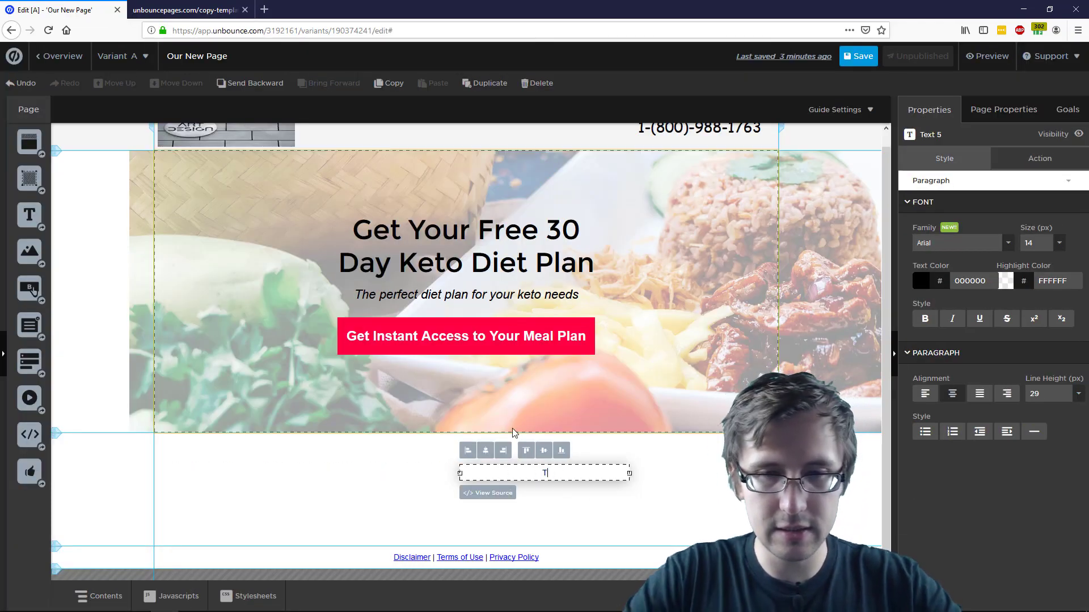
text(estimonials)
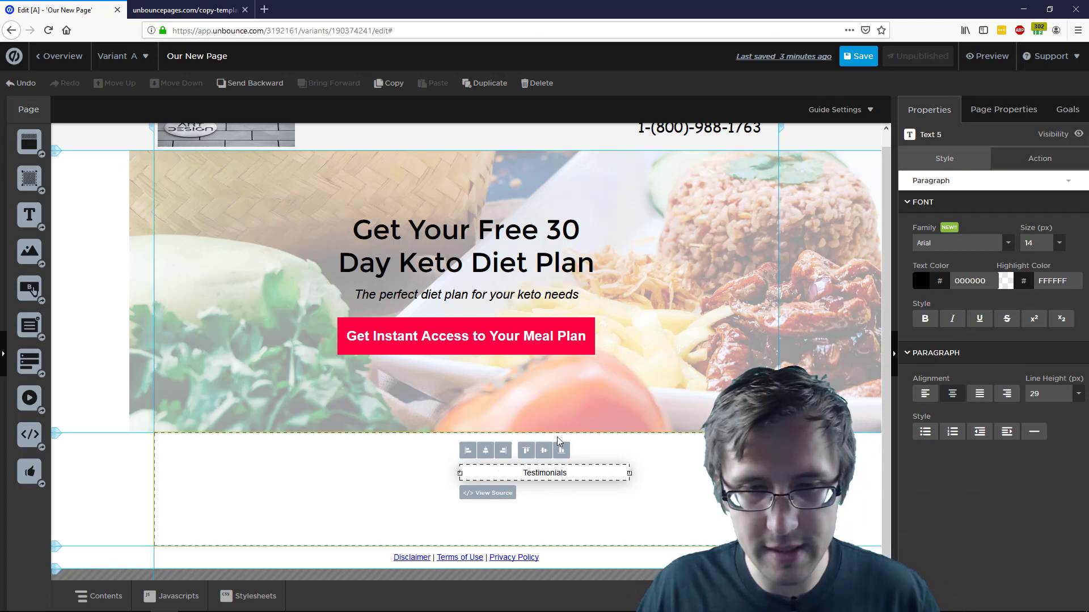
Set the Testimonials heading to 36 px font size
double_click(555, 476)
click(554, 475)
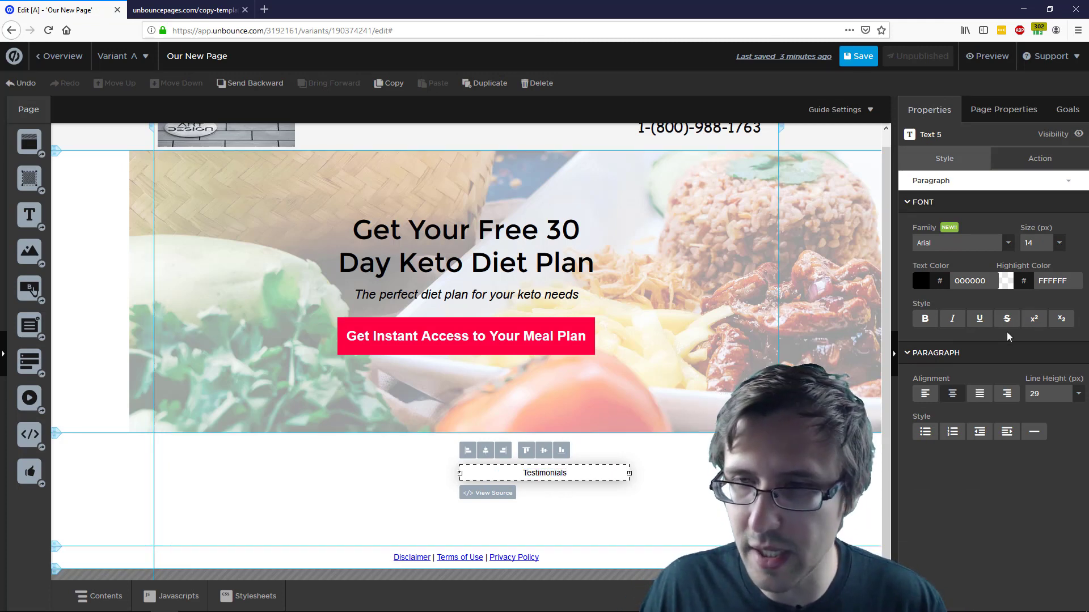
click(1059, 243)
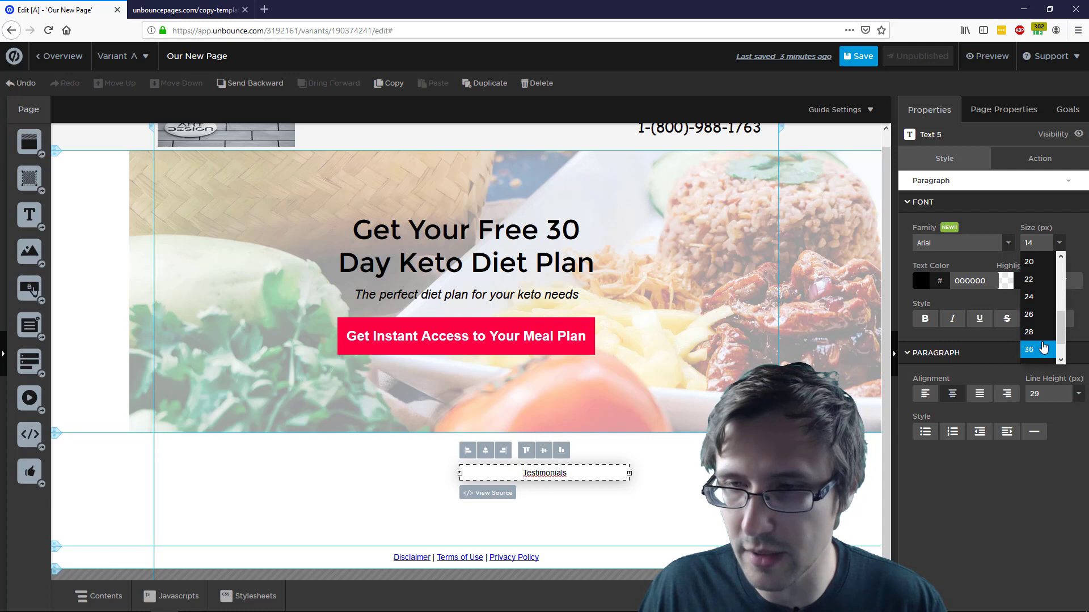
click(1041, 352)
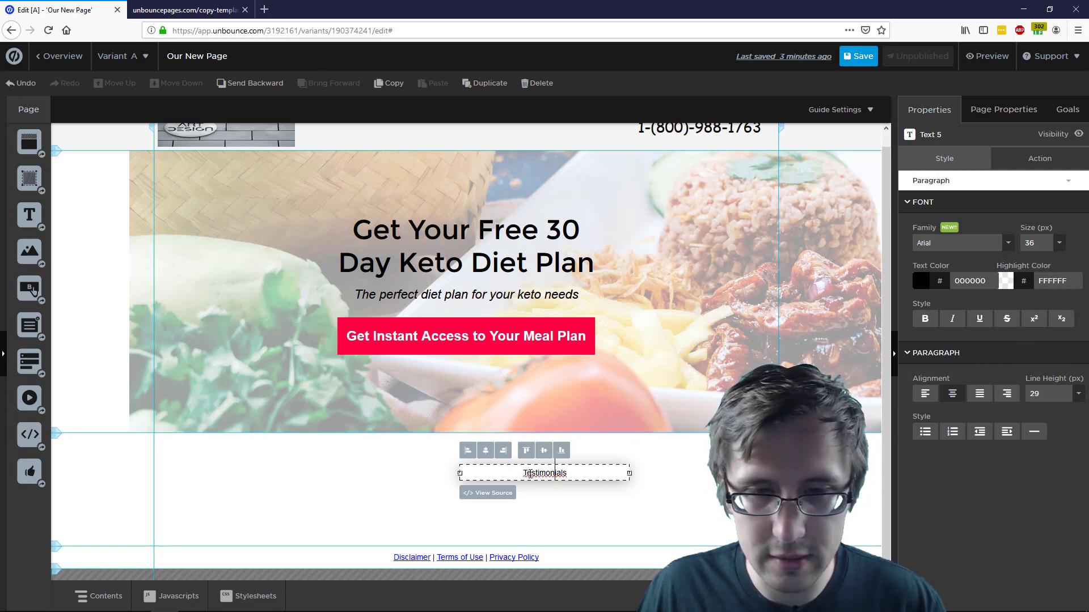
click(1060, 244)
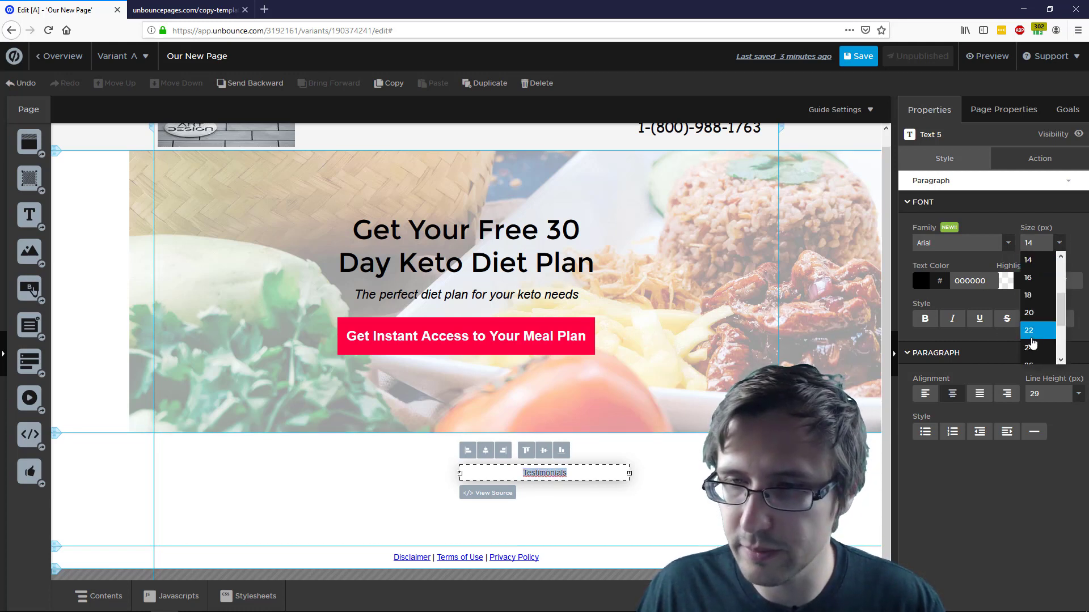
click(1037, 322)
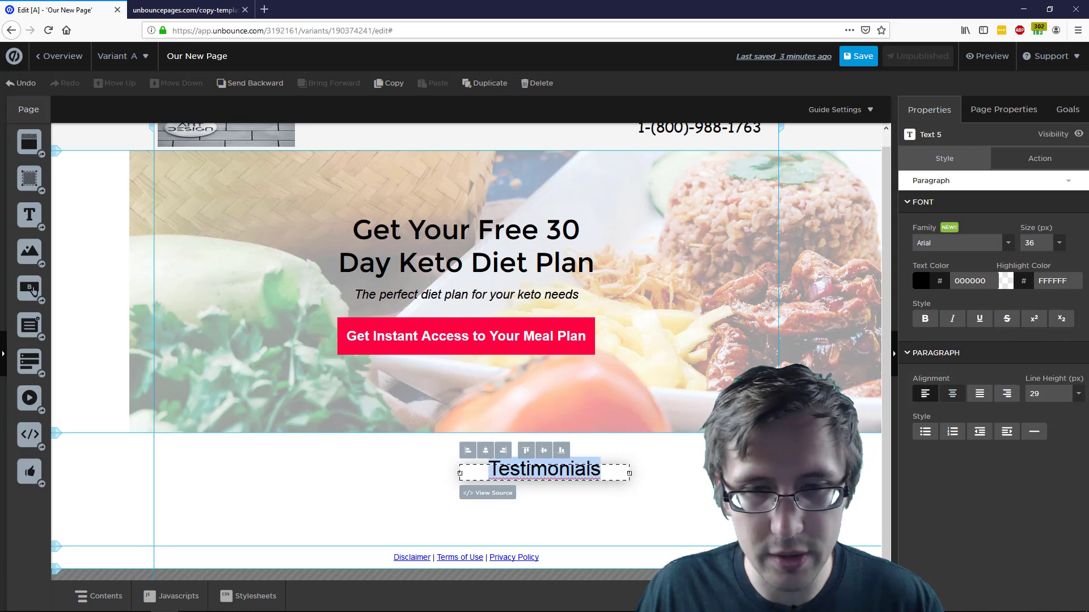
click(672, 452)
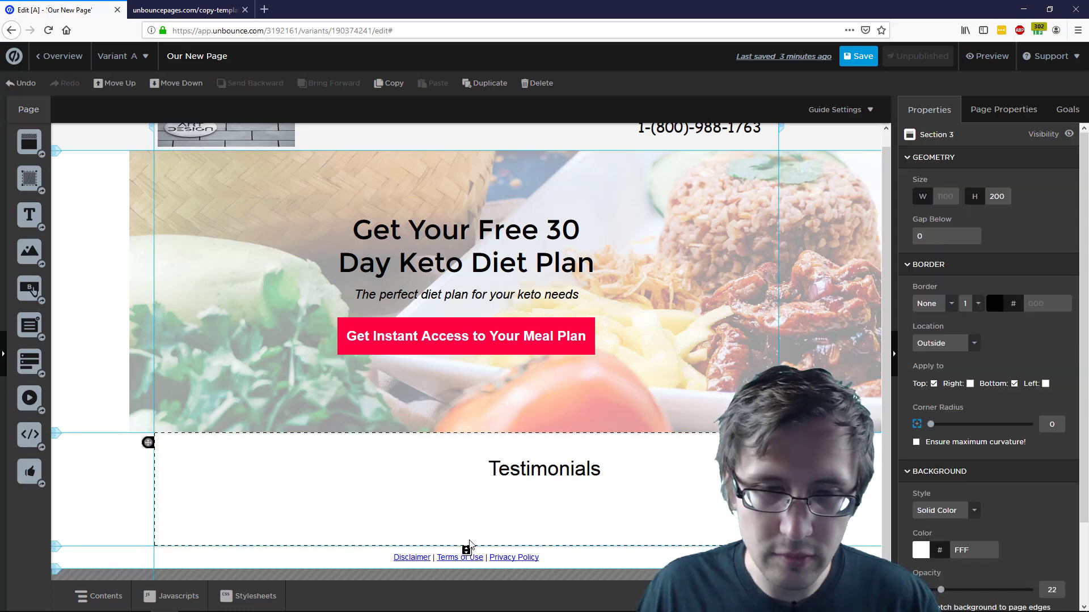
Enlarge the Testimonials section to 422 px and centre its heading horizontally
drag(466, 549, 466, 576)
drag(538, 347, 447, 342)
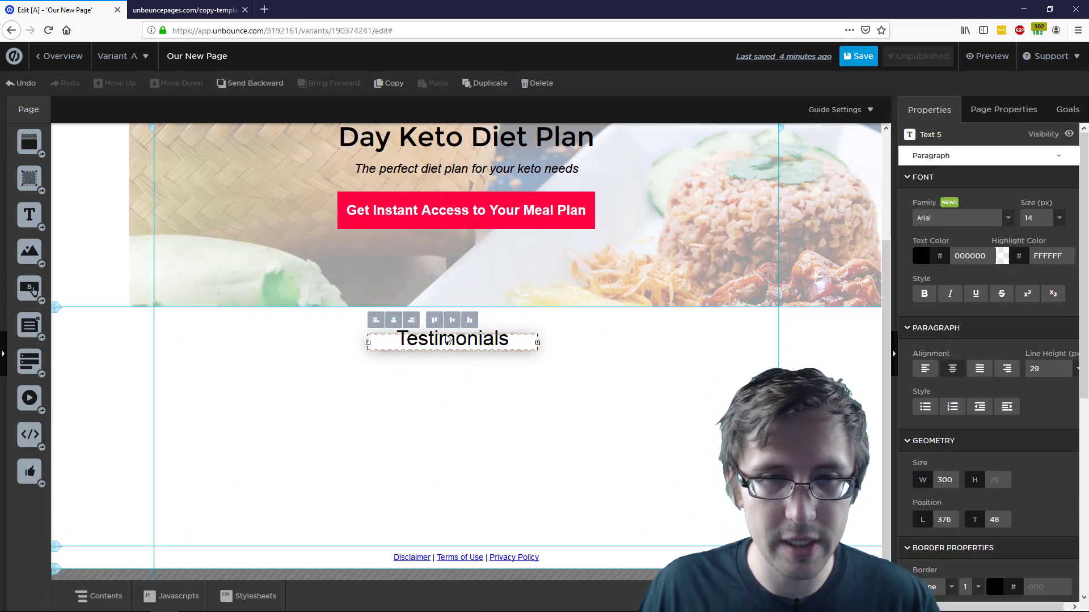
click(394, 322)
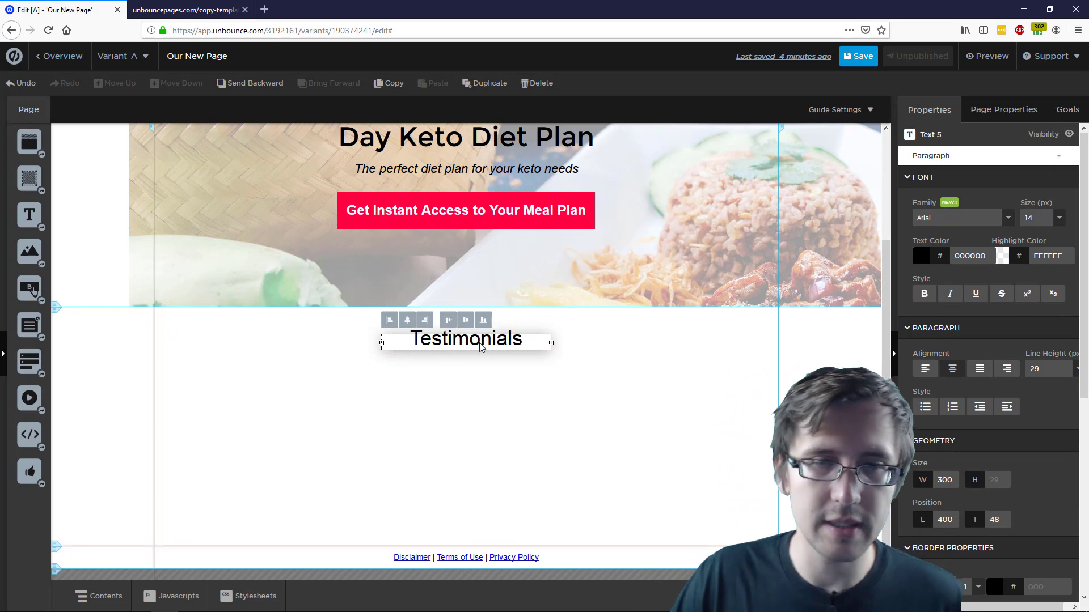
click(483, 284)
click(194, 4)
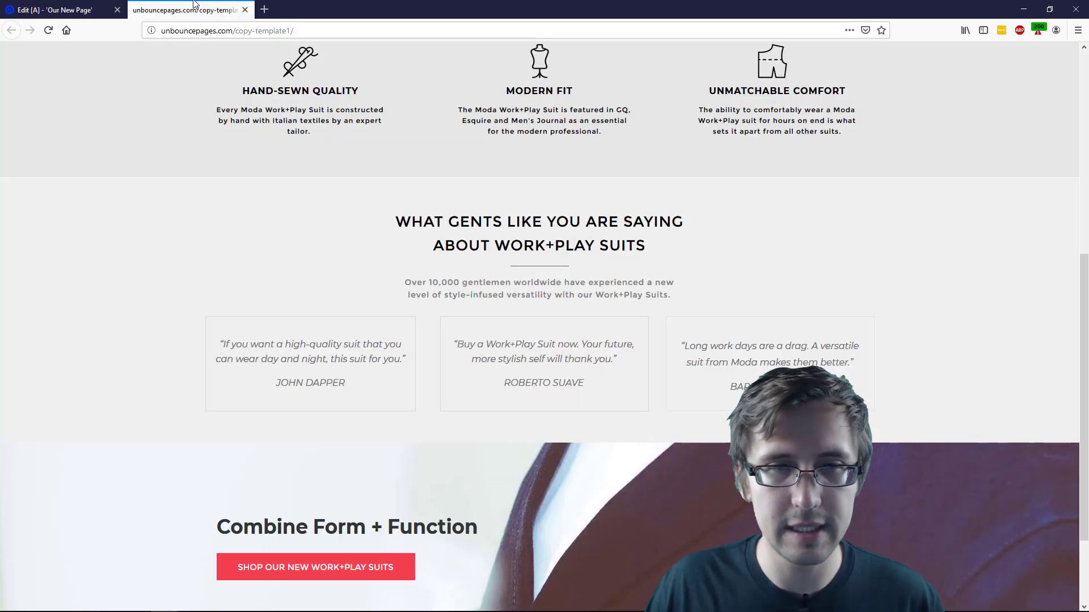
click(98, 8)
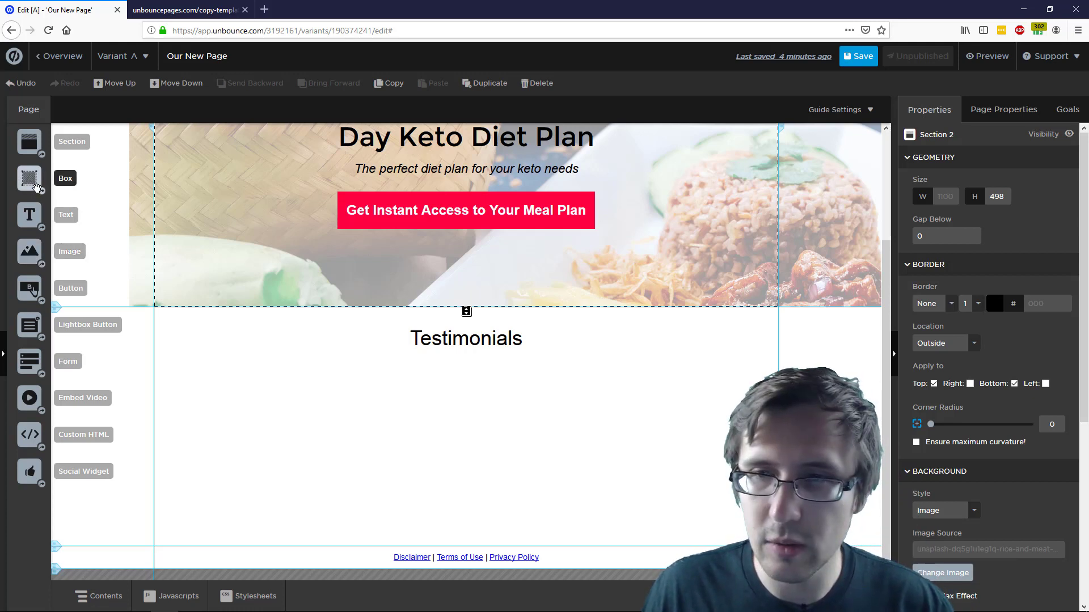
Add a box under the heading and give the section a light-gray CECECE background
drag(35, 187, 436, 375)
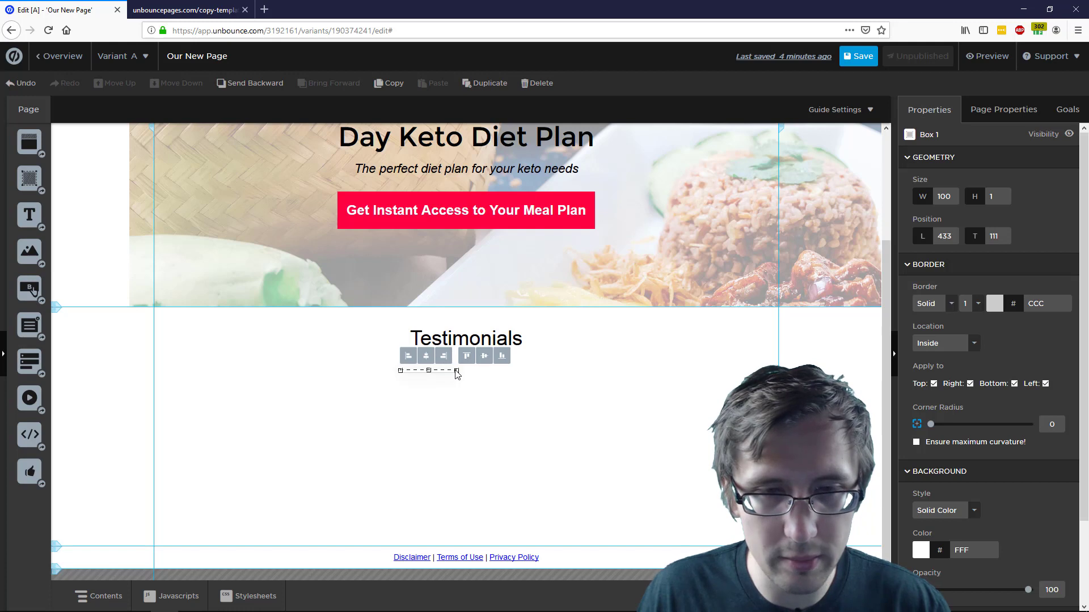
click(550, 379)
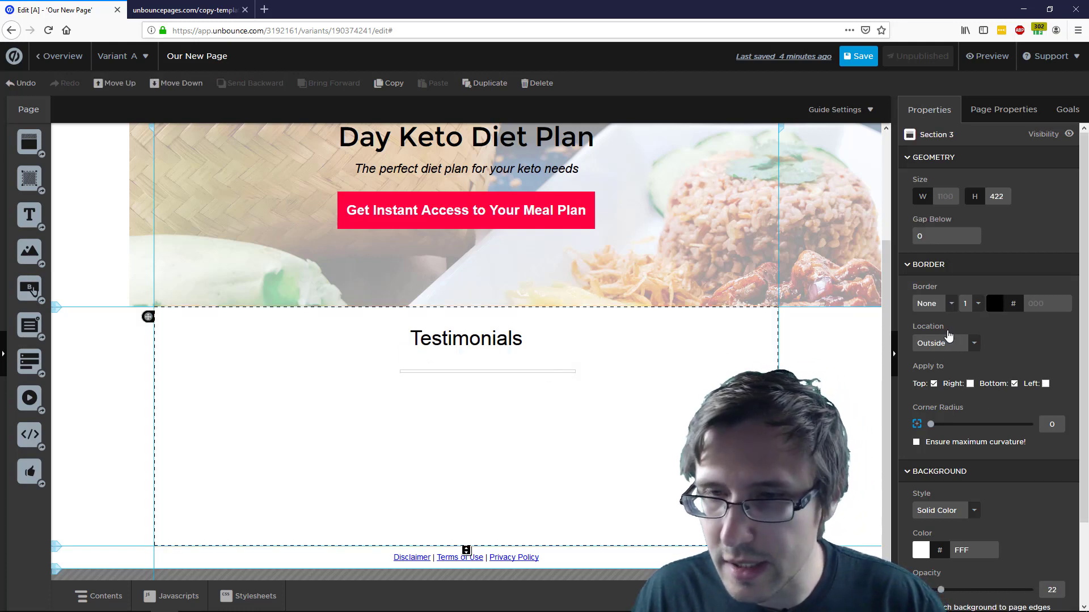
scroll(977, 509, down, 3)
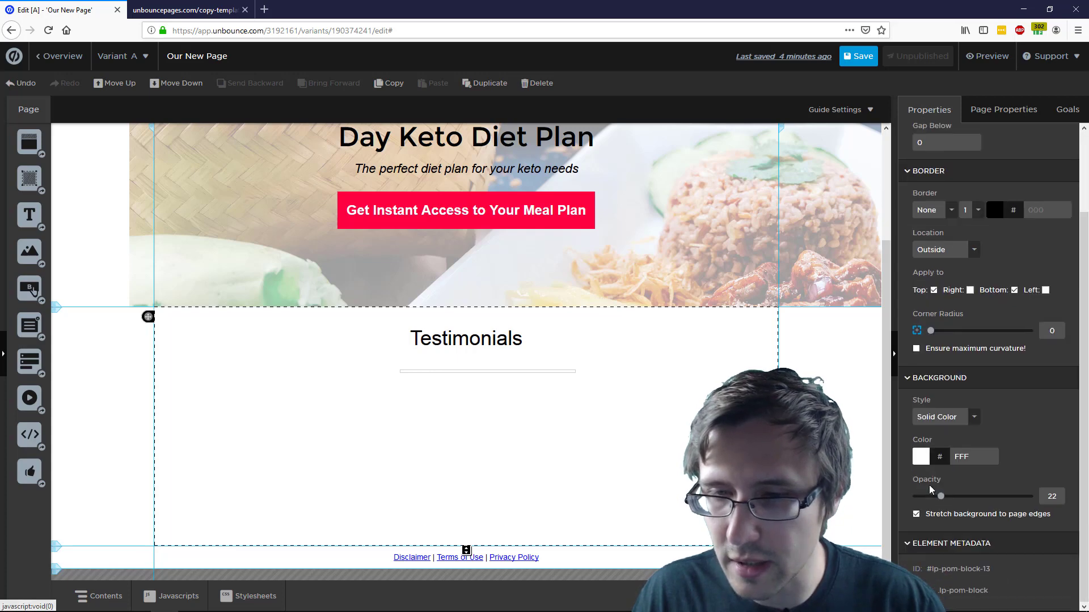
click(925, 457)
click(439, 281)
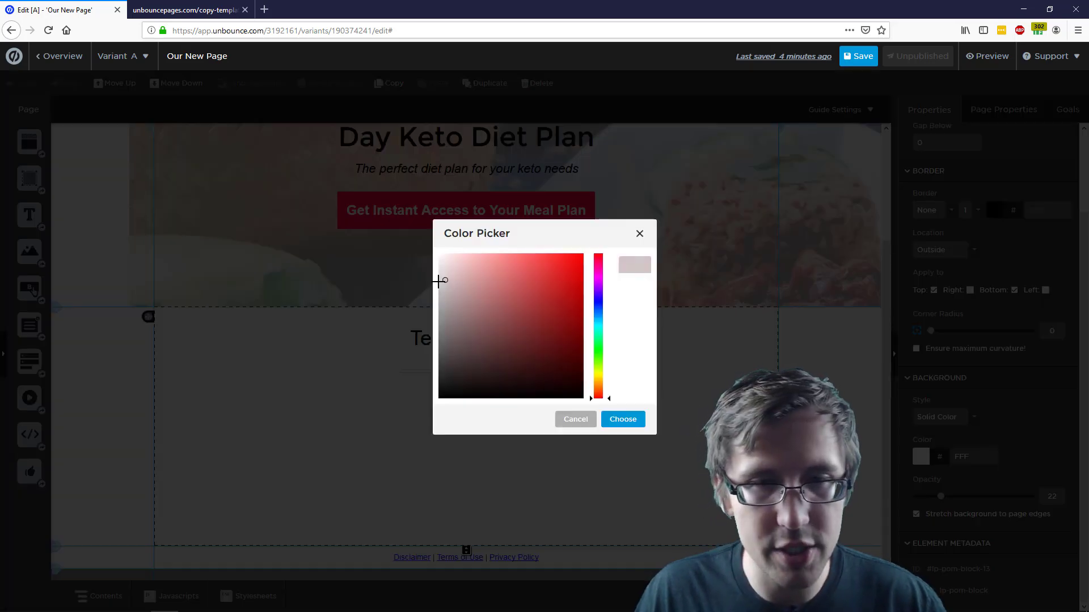
click(622, 419)
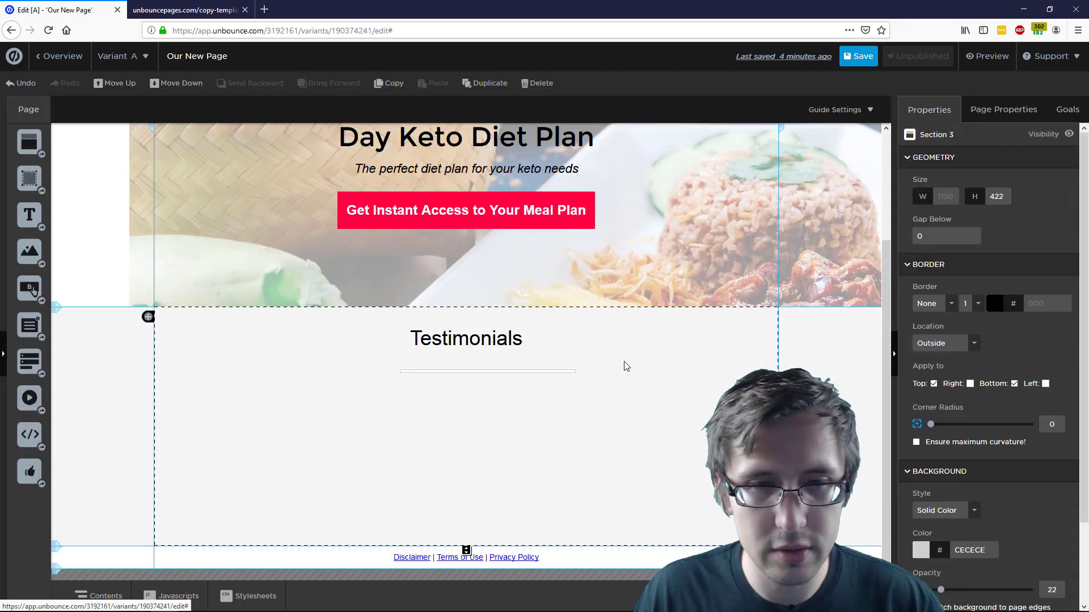
Remove the box's border and fill it light gray to form a divider line
click(544, 374)
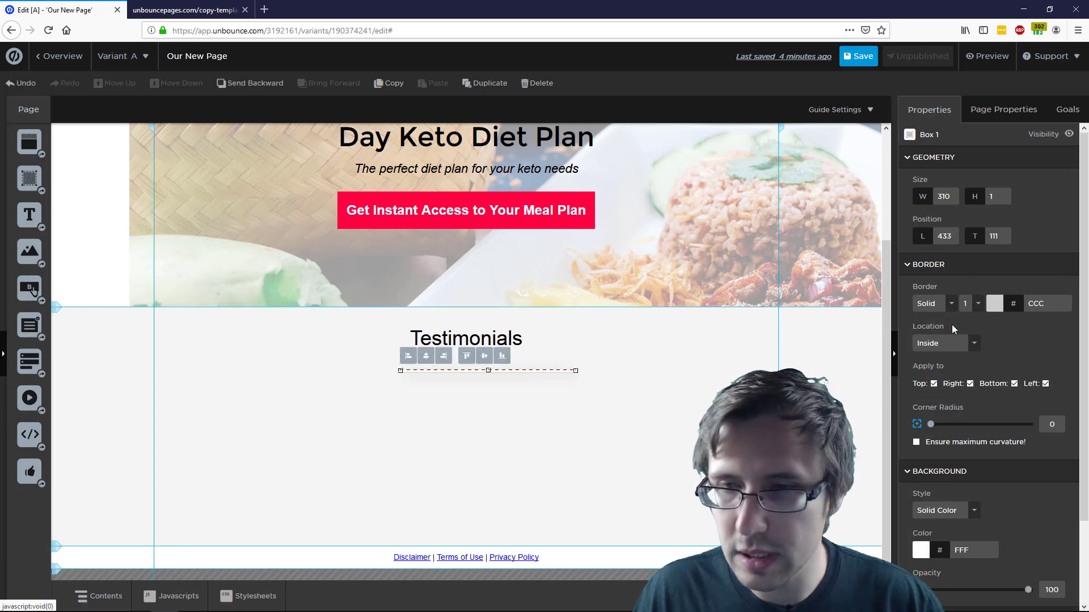
click(940, 306)
click(930, 317)
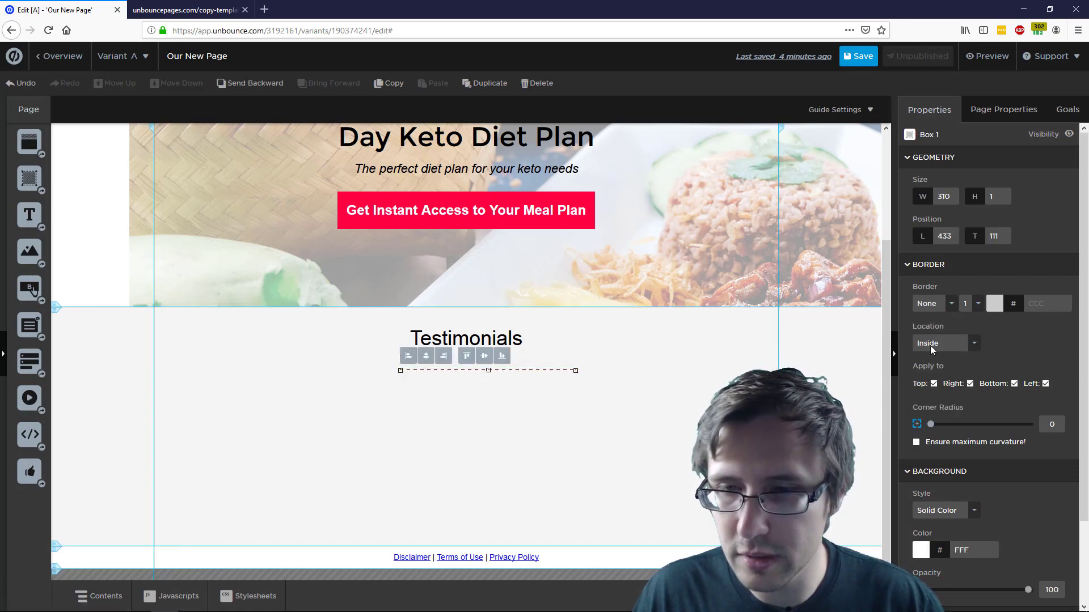
click(921, 550)
drag(441, 290, 429, 279)
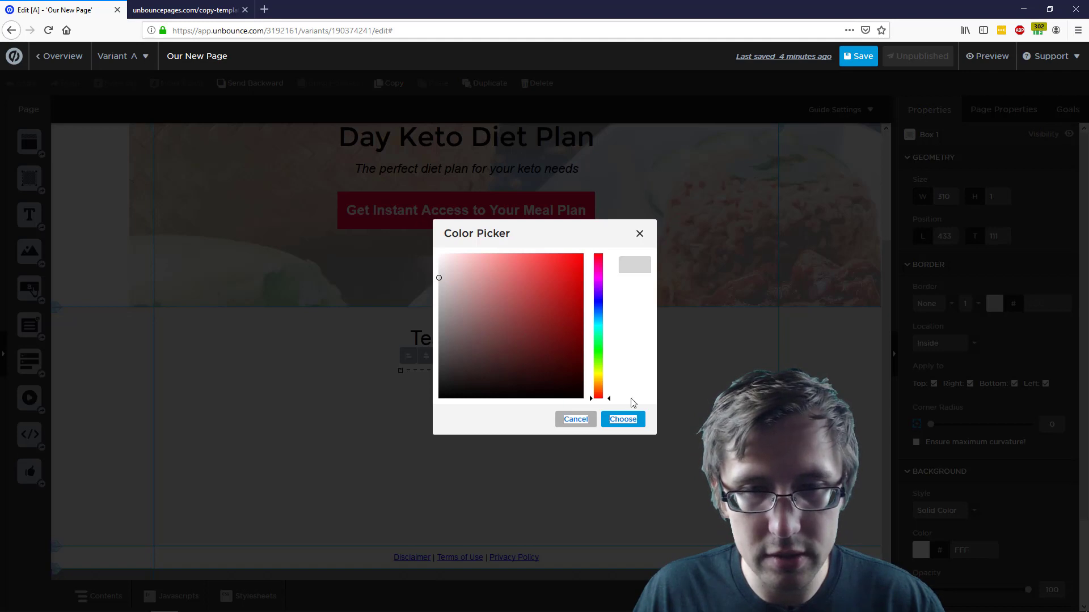
click(623, 419)
click(586, 423)
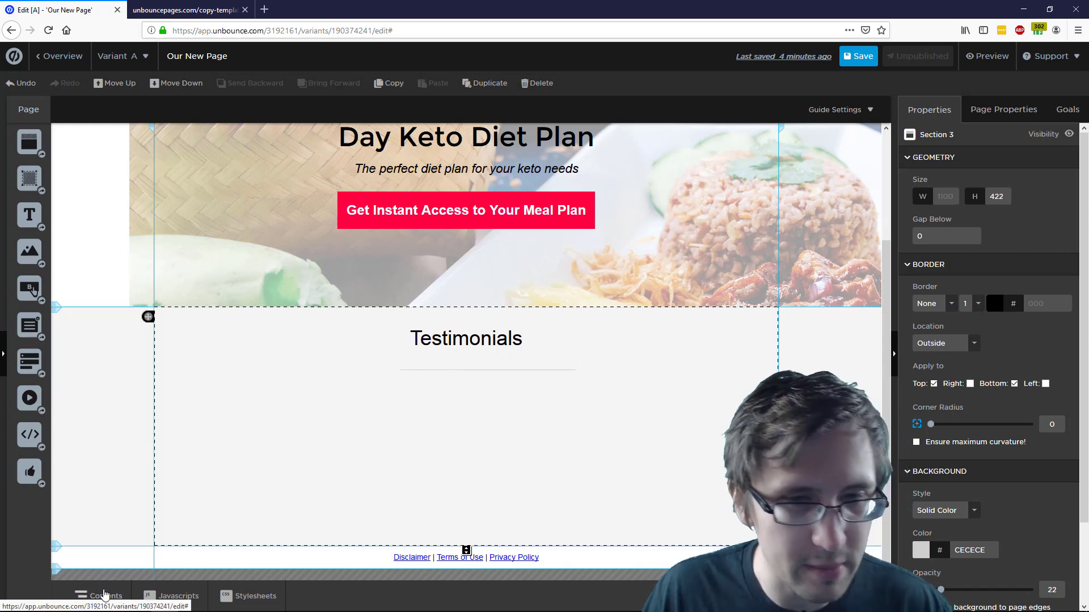
Select Box 1 in the Contents panel and move it centred beneath the Testimonials heading
click(104, 594)
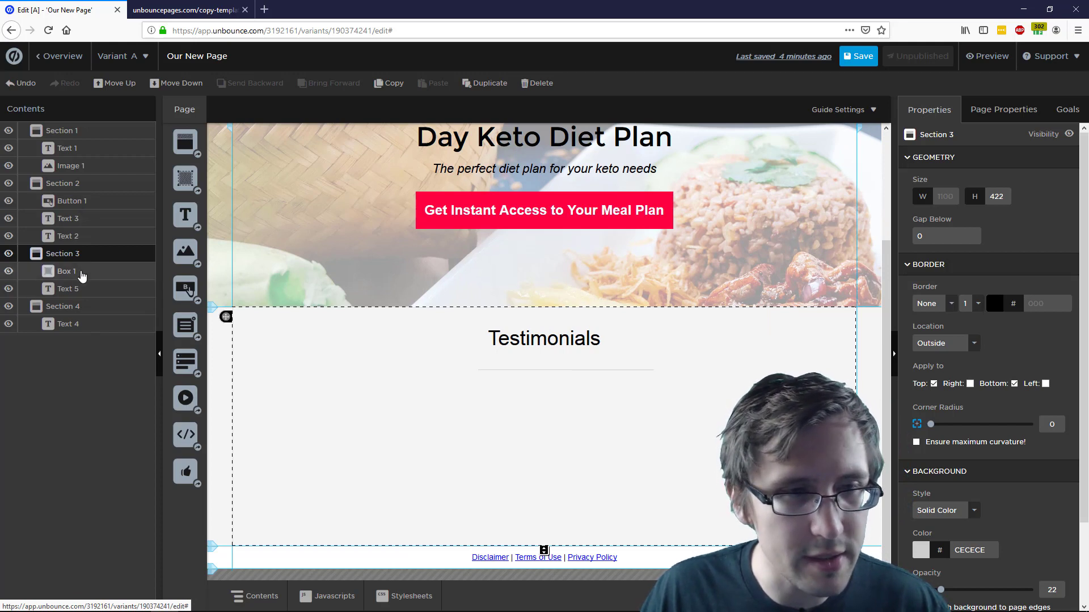
click(82, 273)
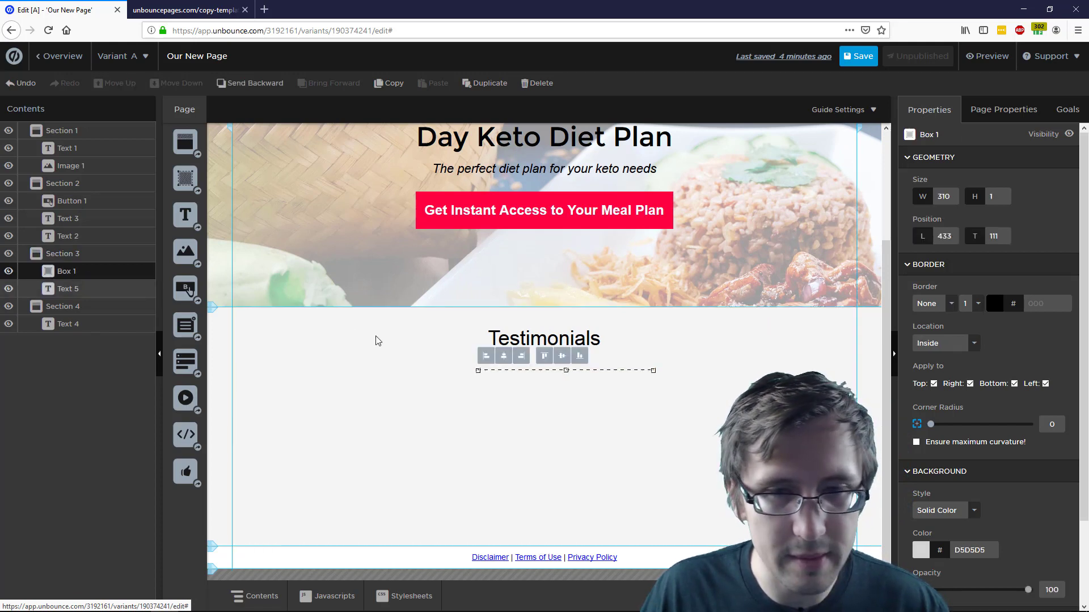
click(546, 371)
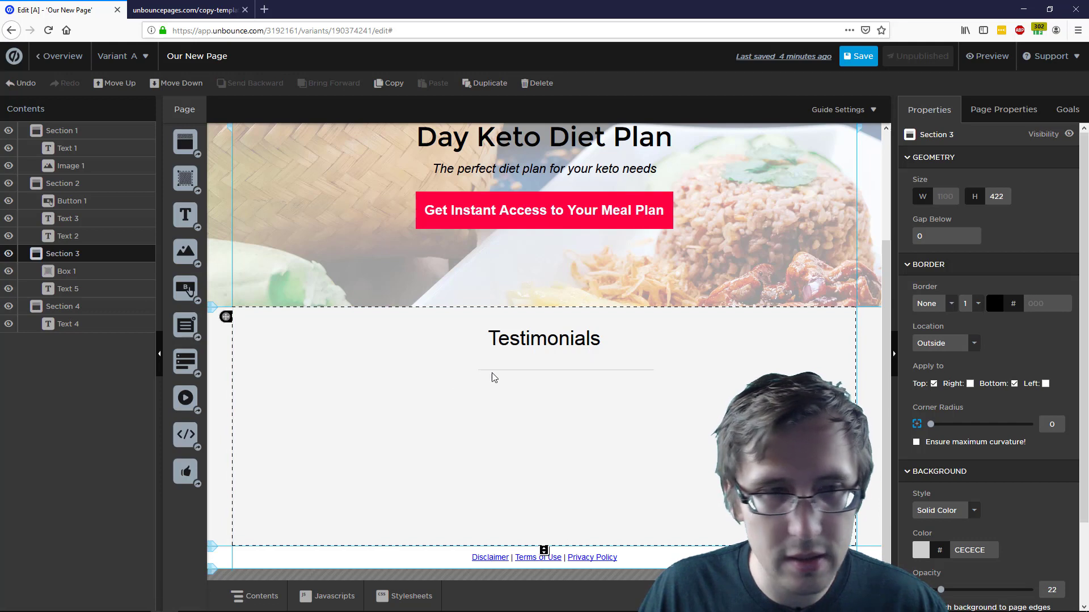
click(92, 278)
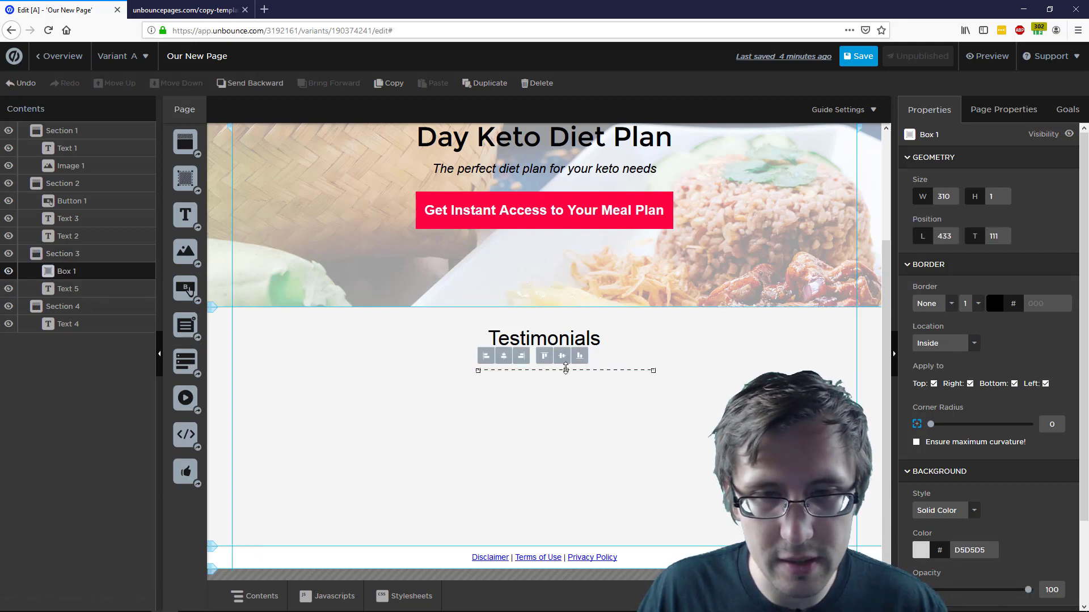
drag(580, 377, 565, 360)
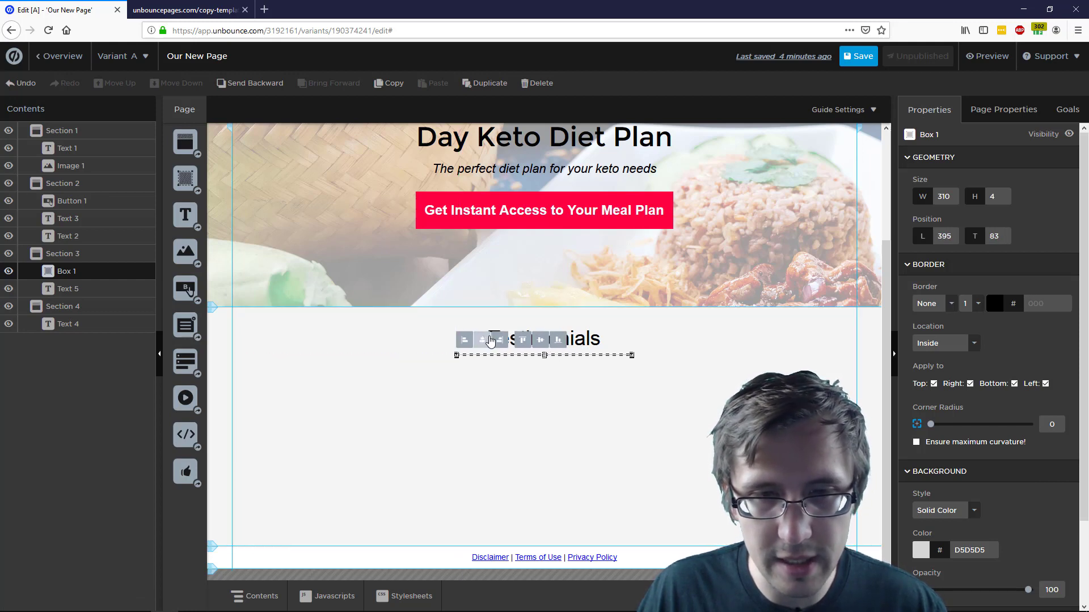
click(573, 404)
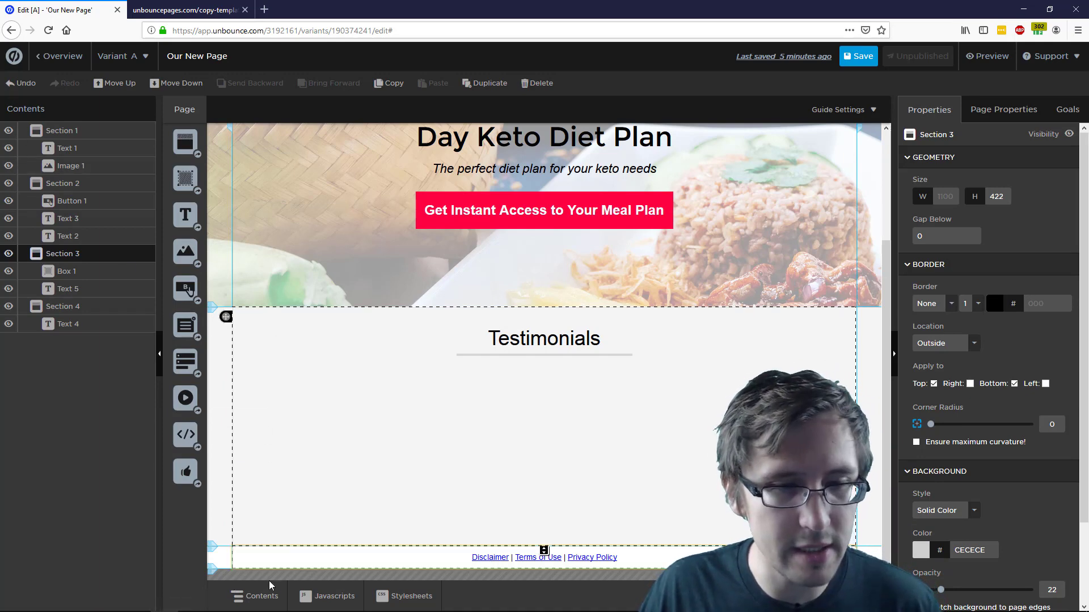
Hide the page layers list and glance at the reference template
click(275, 595)
key(ctrl+Tab)
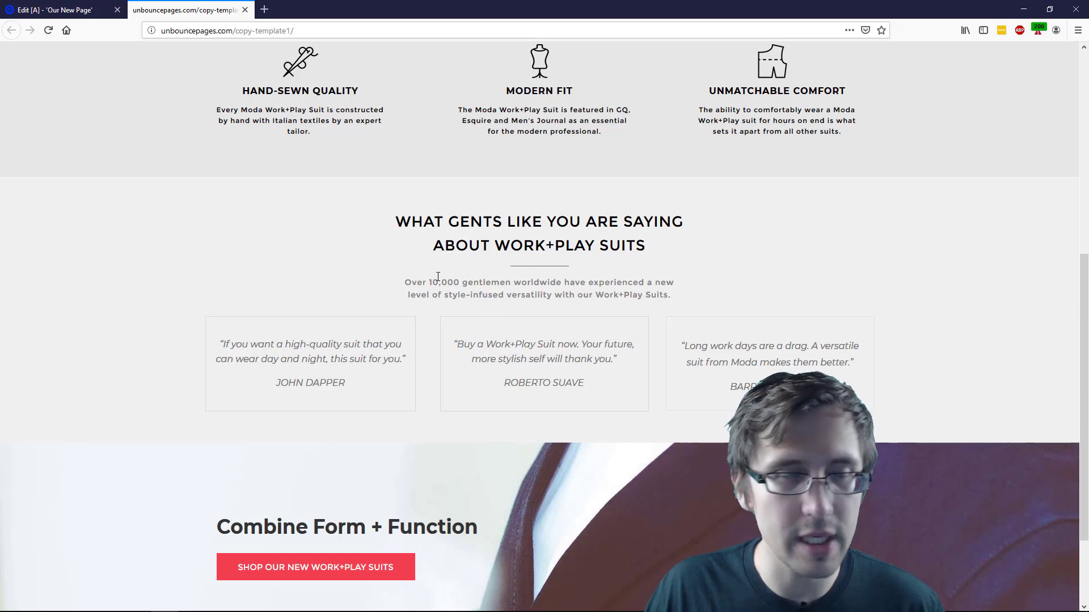
click(56, 10)
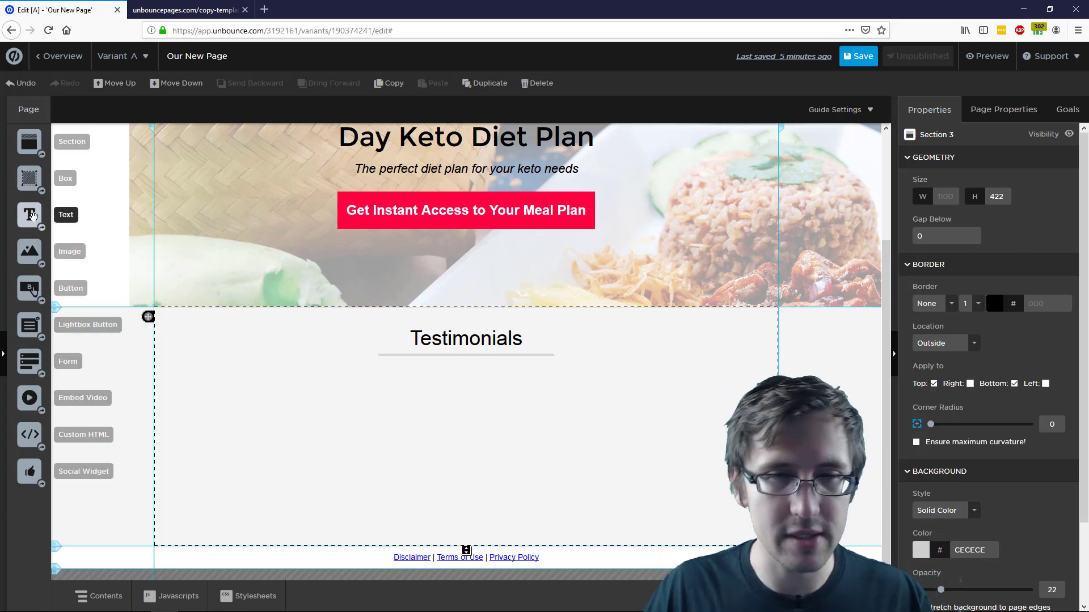
Add a text box reading "This service is great, highly recommended" with a name line below
drag(32, 215, 279, 442)
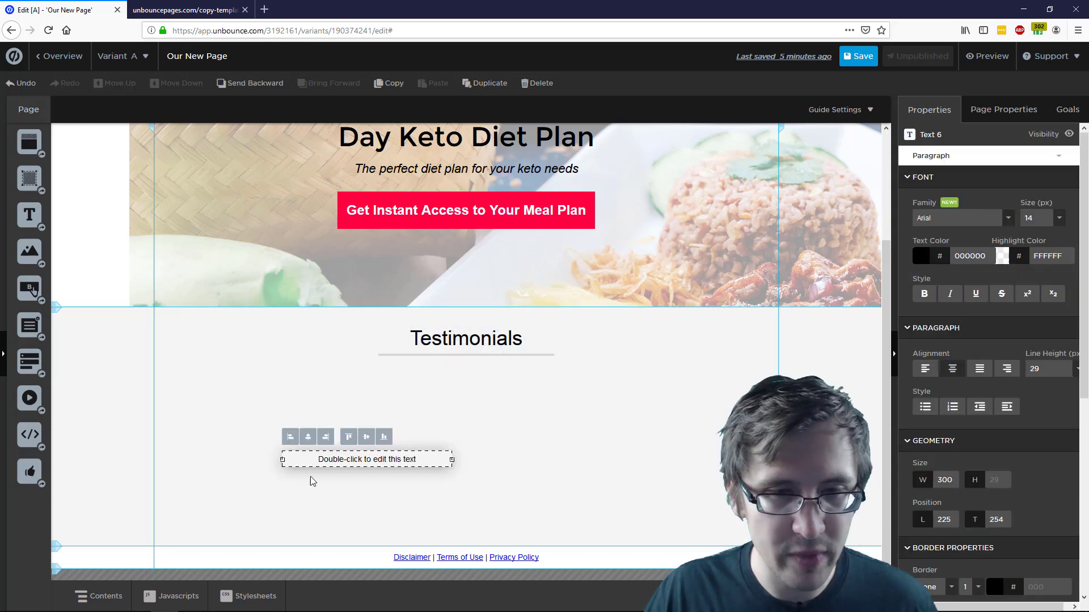
double_click(366, 459)
click(187, 10)
click(58, 5)
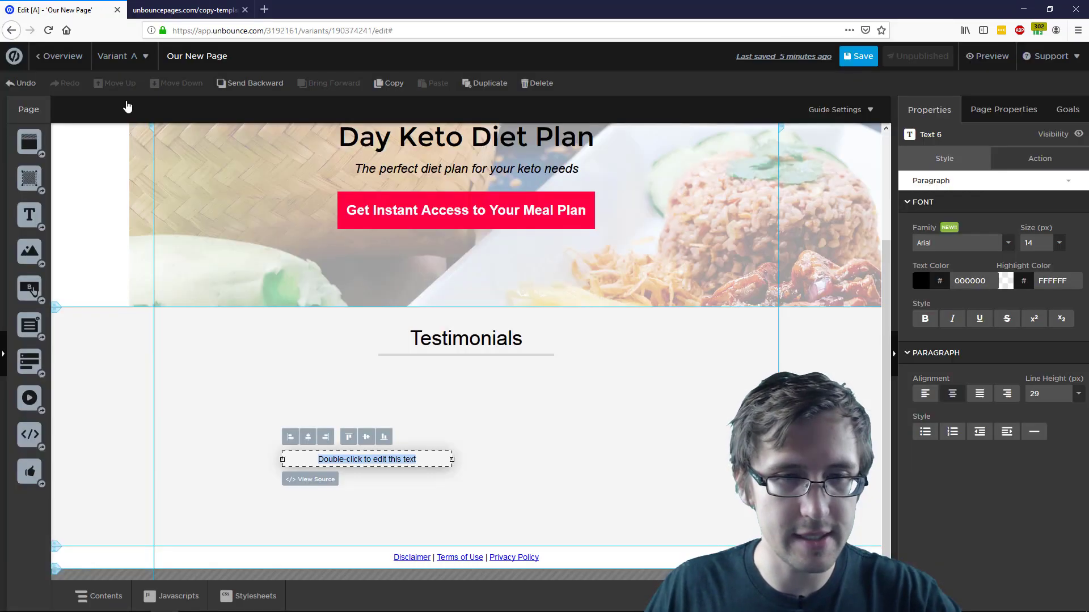
text("This)
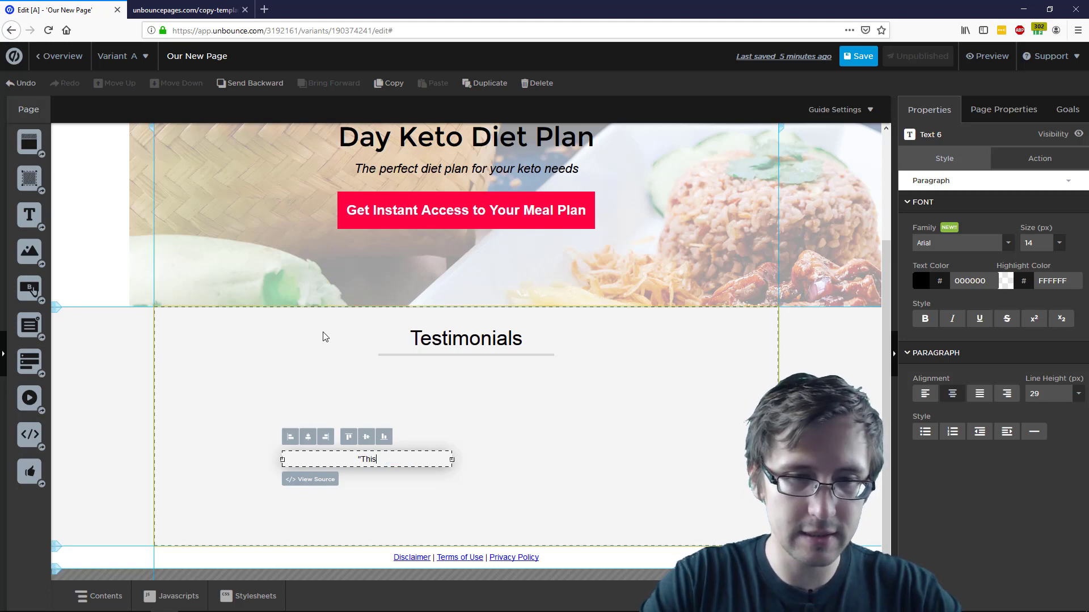
text( service is grea)
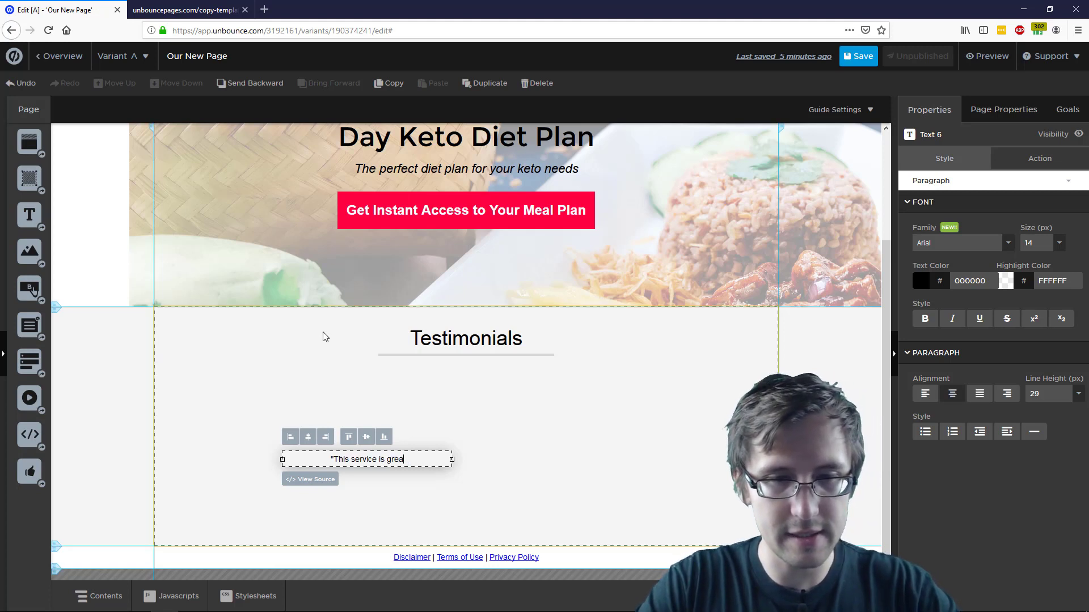
text(t, highly recoo)
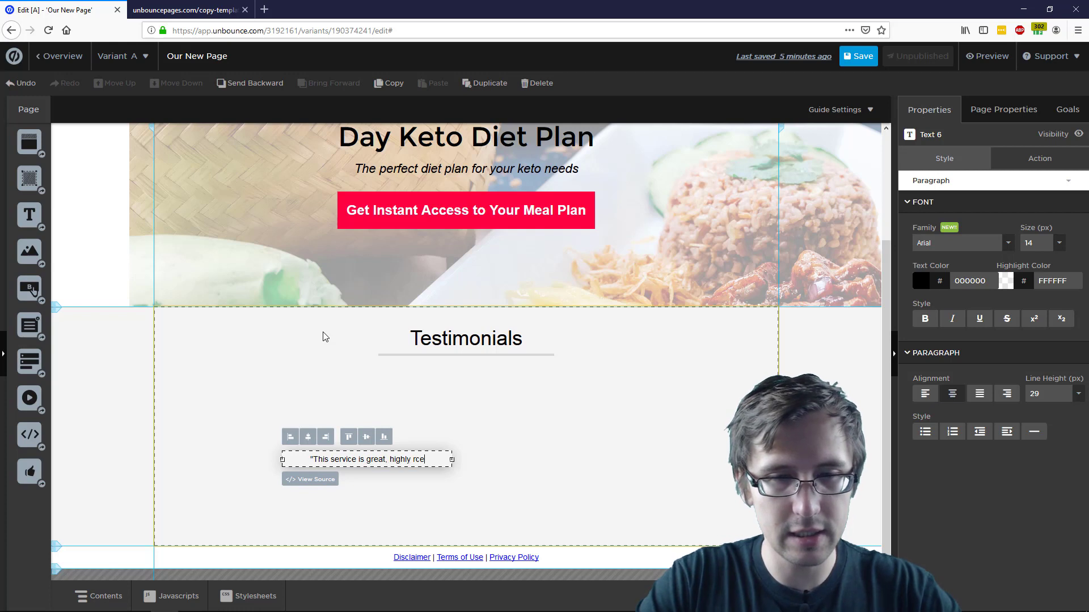
text(mended")
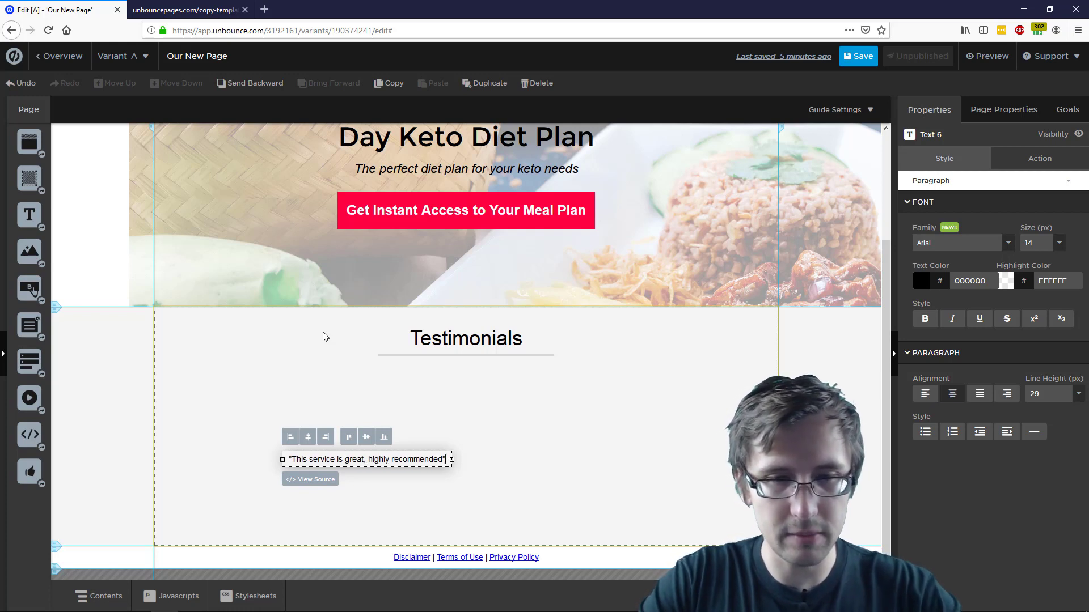
key(Return)
key(Return)
key(Return)
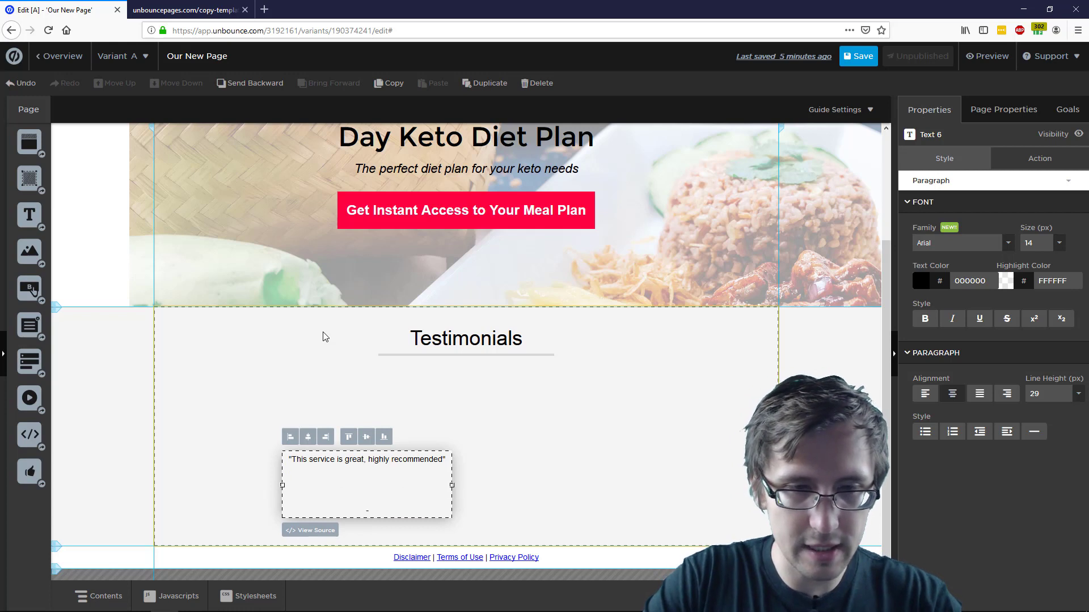
key(BackSpace)
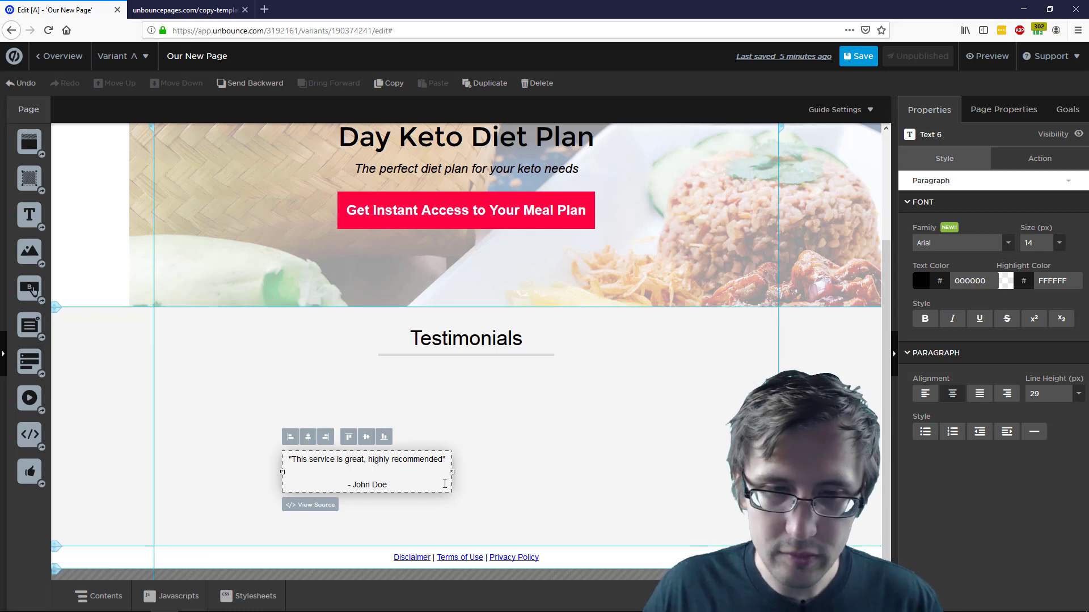
click(517, 465)
click(415, 466)
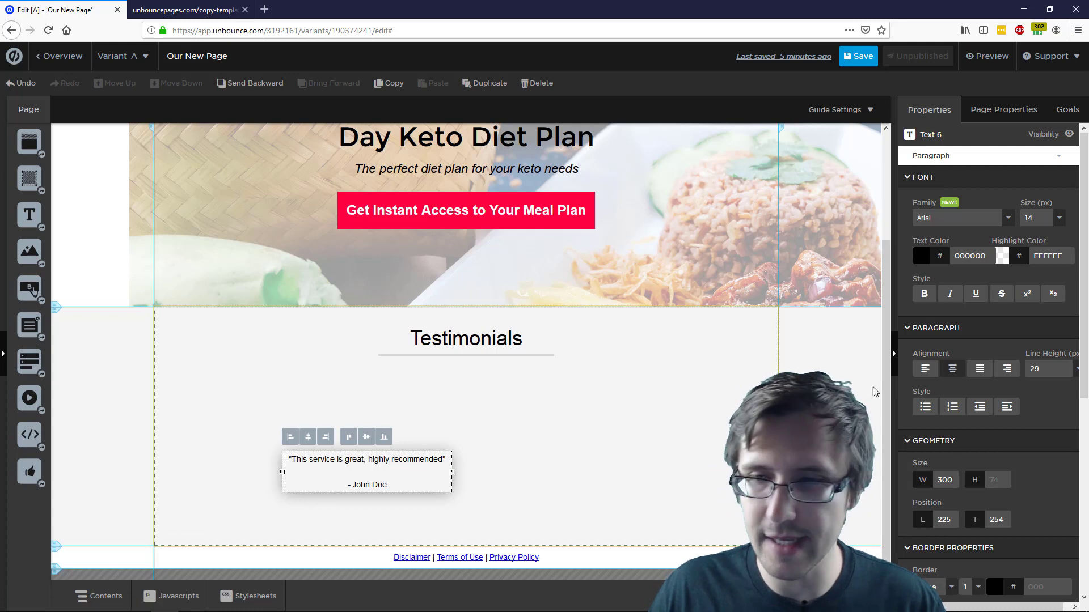
Give the testimonial text box a 1 px border placed outside the box
scroll(987, 420, down, 3)
click(945, 441)
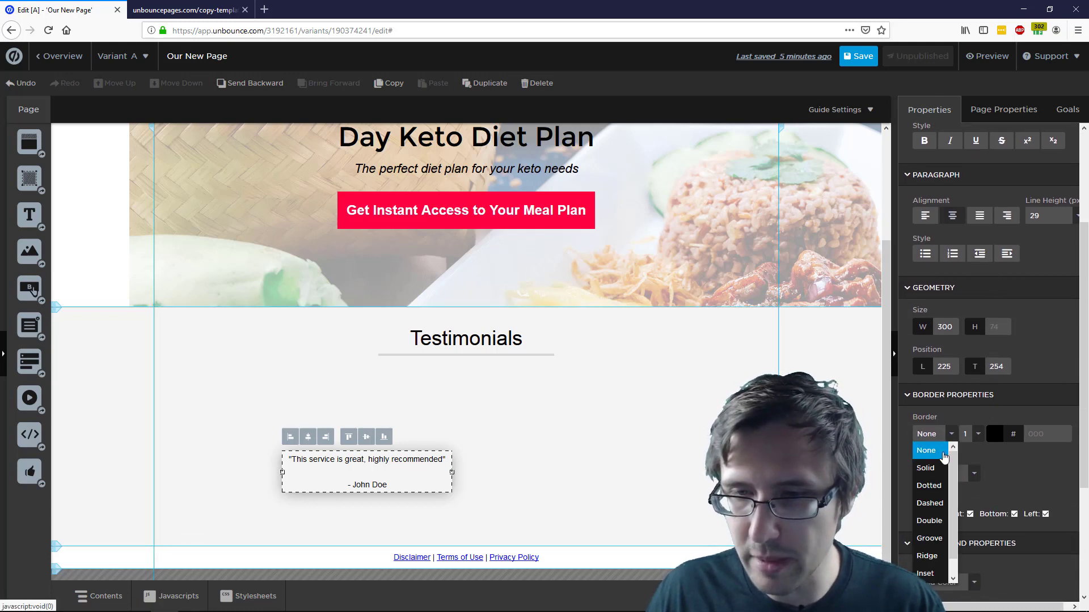
click(933, 461)
scroll(1004, 471, down, 1)
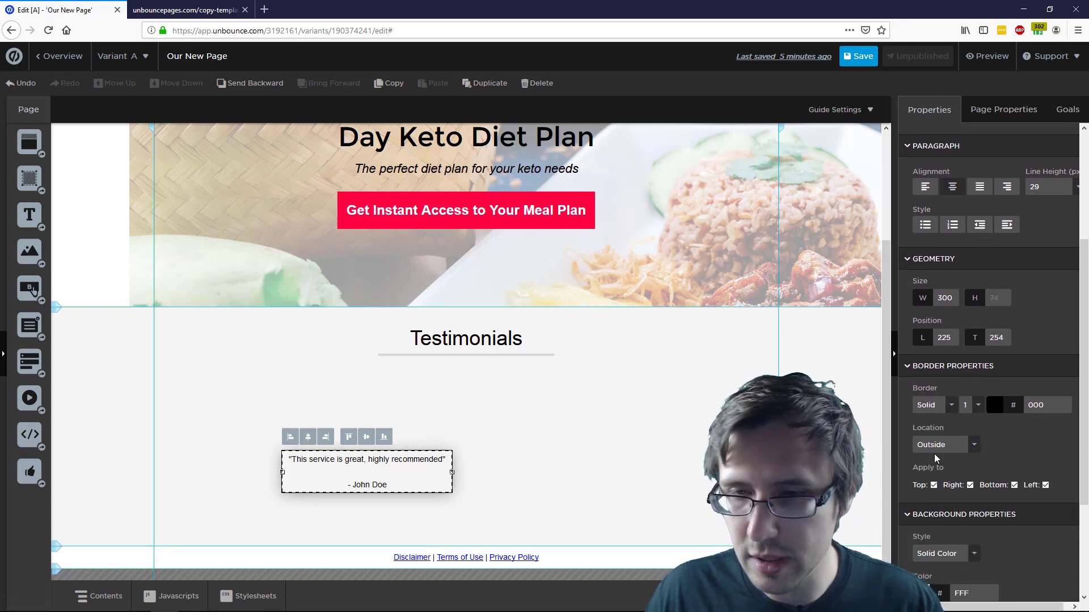
click(942, 423)
click(943, 439)
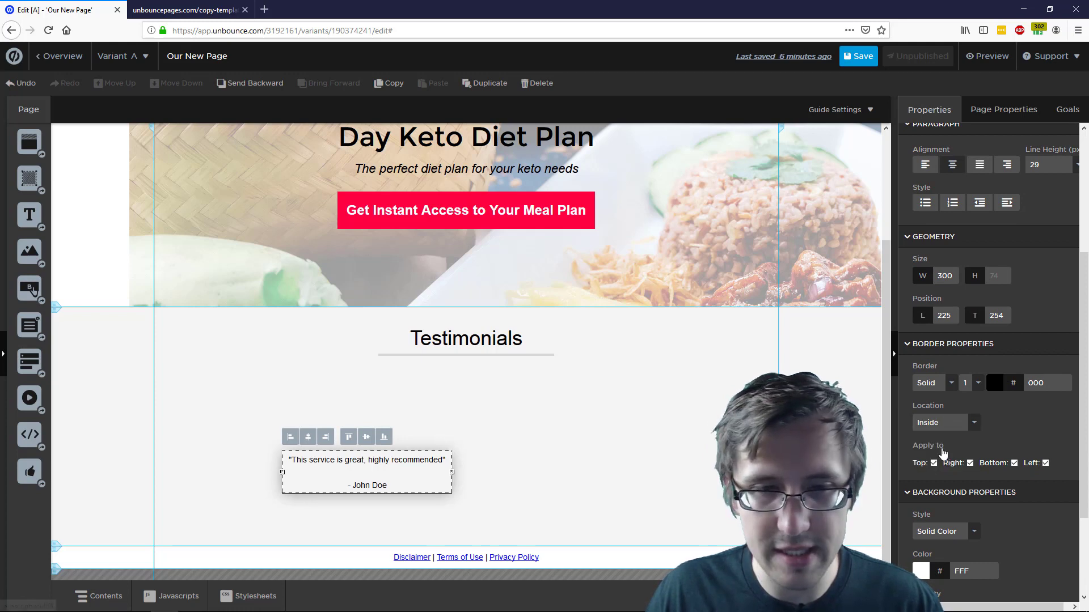
click(942, 426)
click(936, 458)
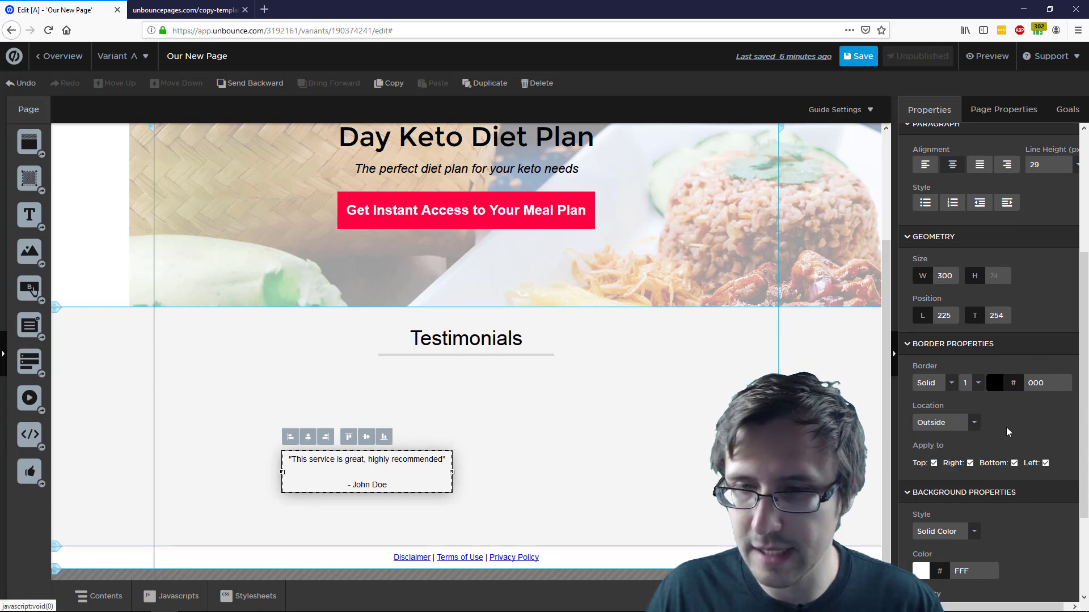
click(550, 483)
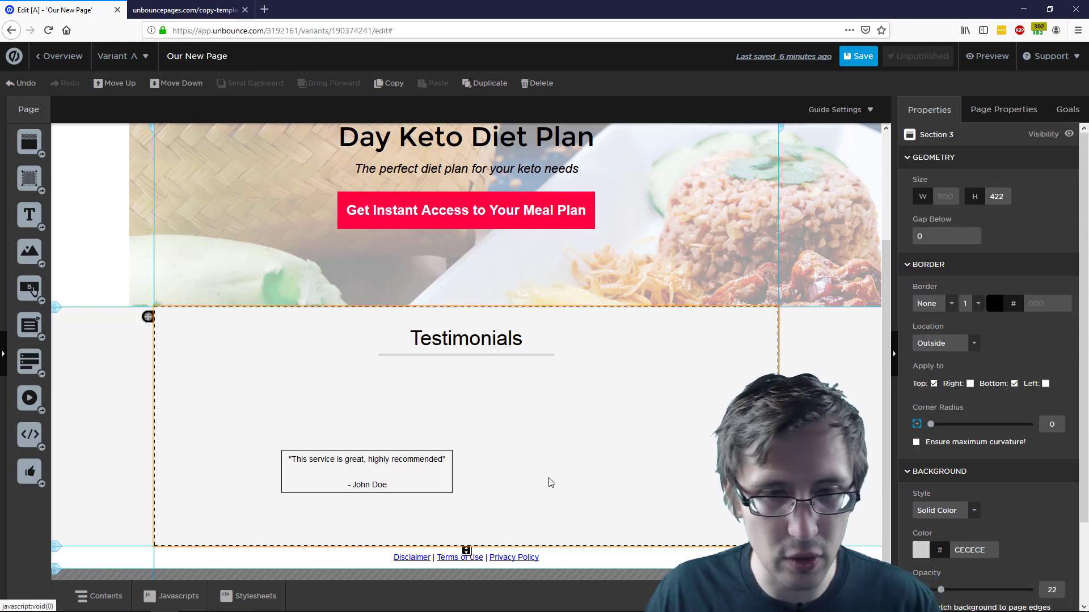
click(410, 460)
Make the testimonial box border dotted and colour it light gray D0D0D0
scroll(987, 340, down, 5)
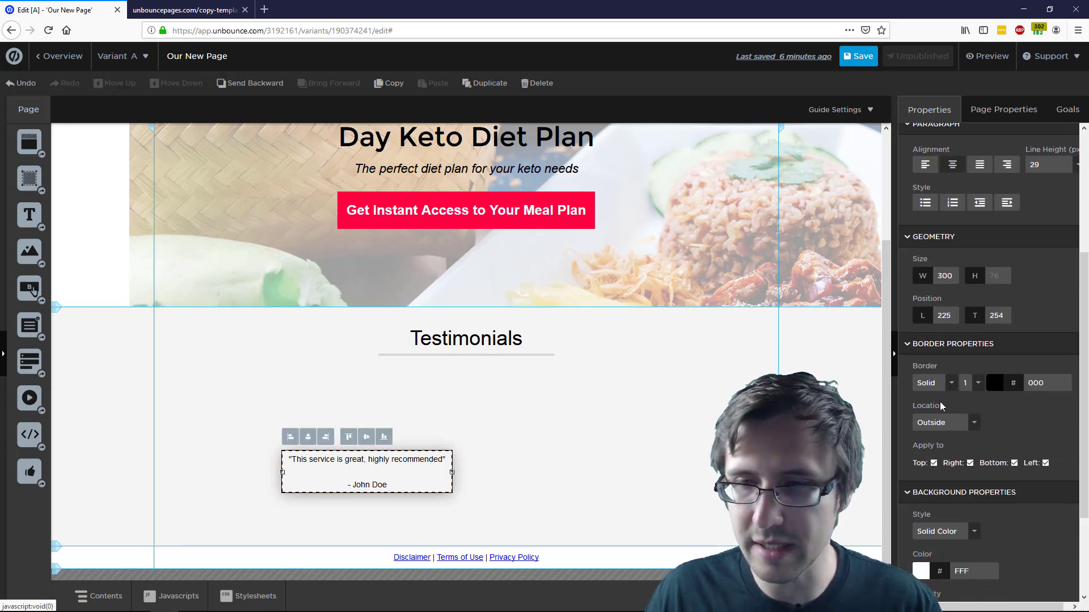
click(934, 386)
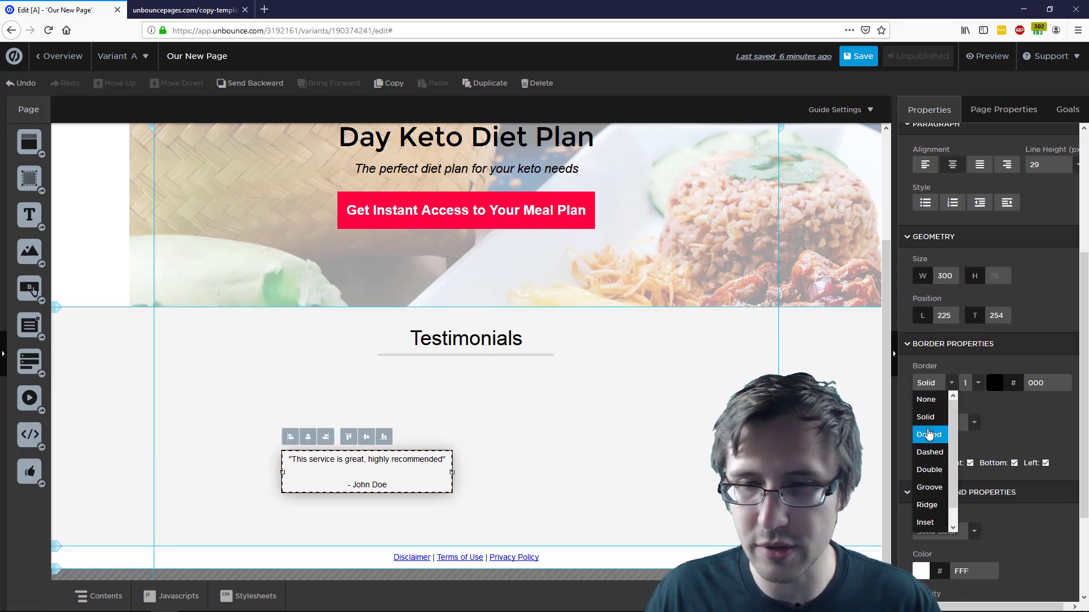
click(929, 435)
click(172, 8)
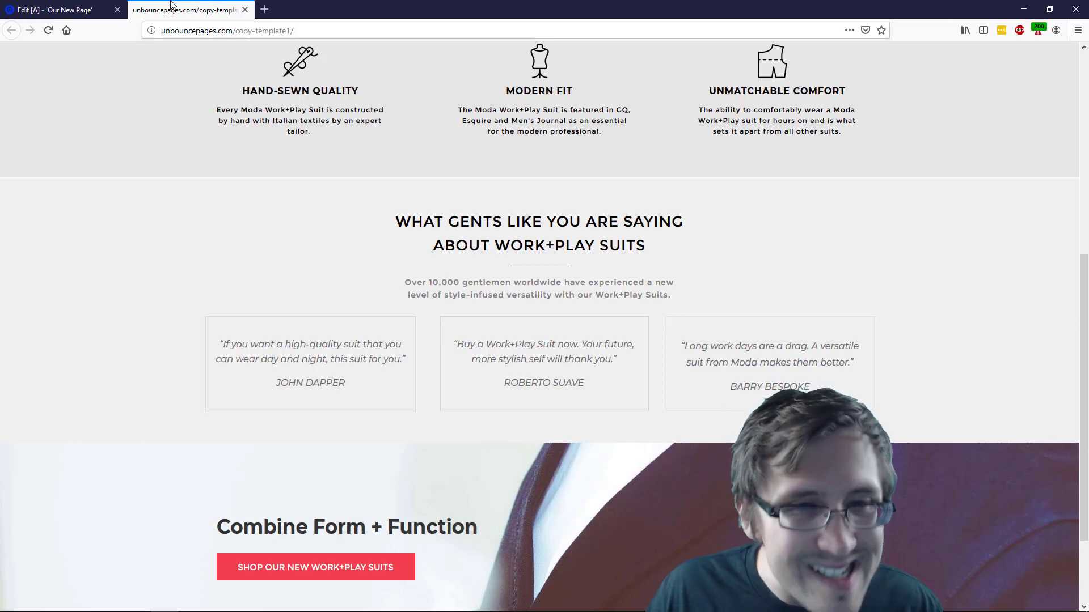
click(71, 8)
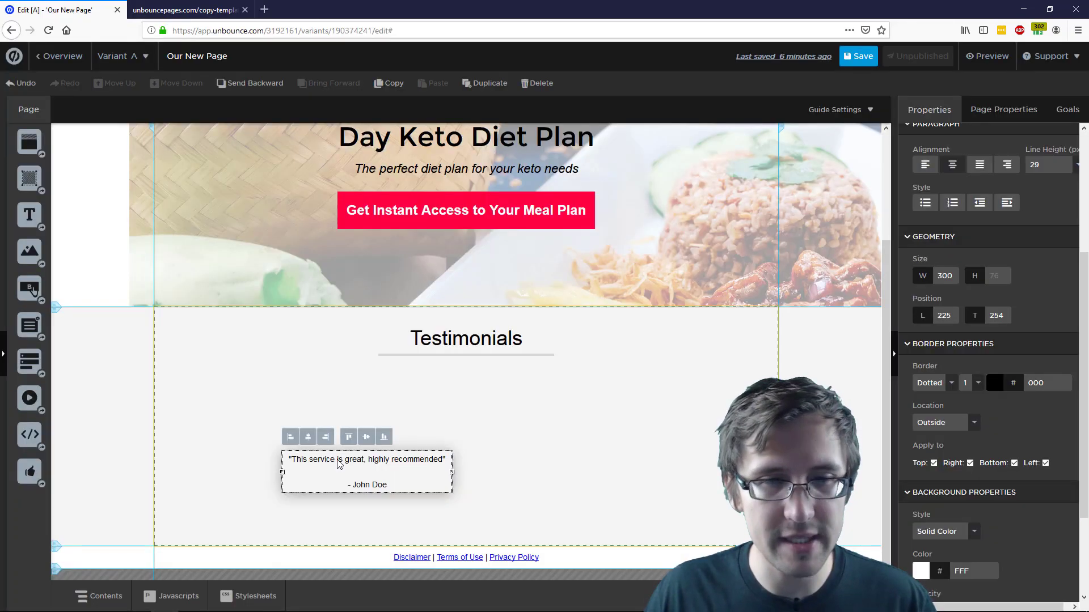
click(994, 384)
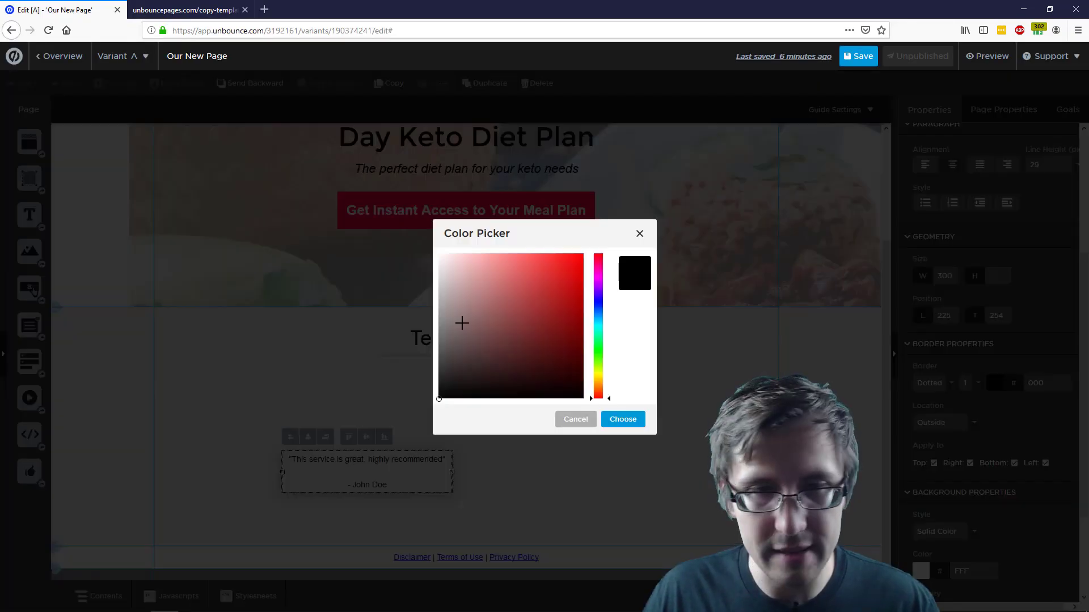
click(438, 282)
click(621, 418)
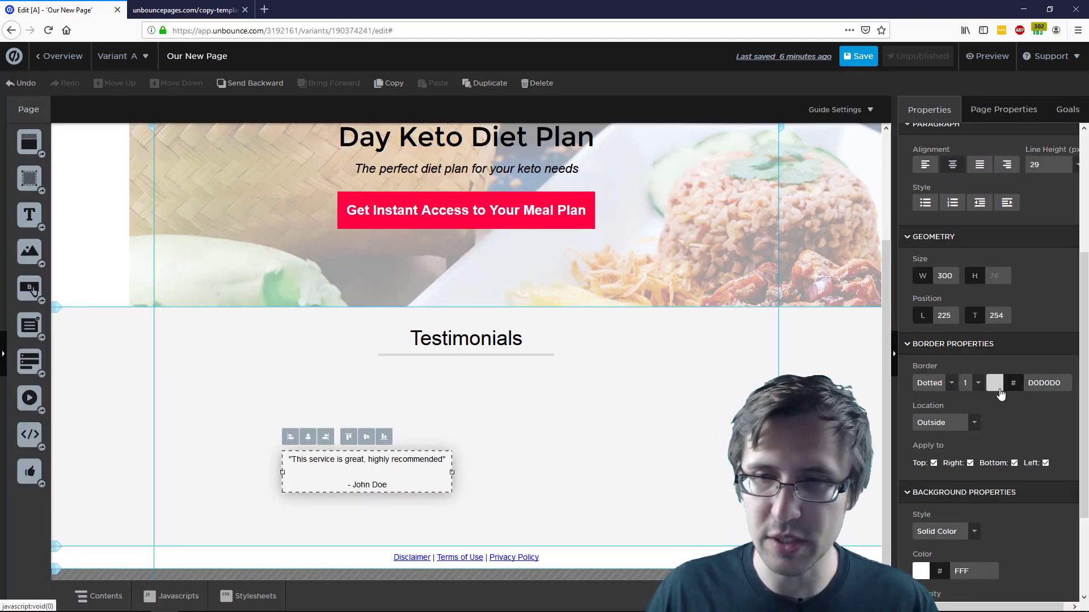
click(519, 431)
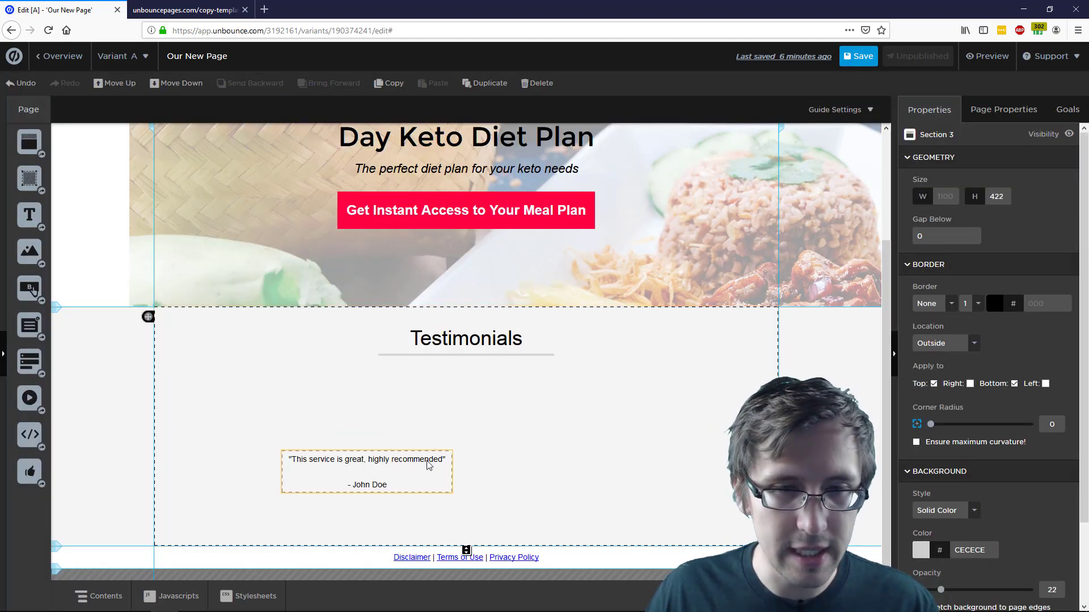
Delete the blank line above the testimonial quote so it sits at the top of the box
click(391, 463)
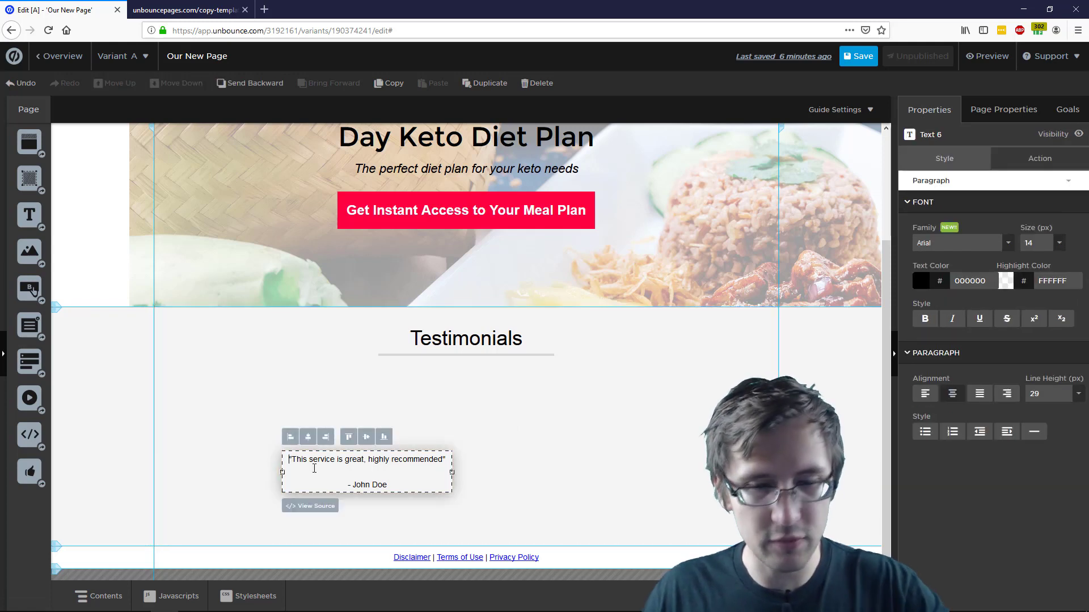
key(Return)
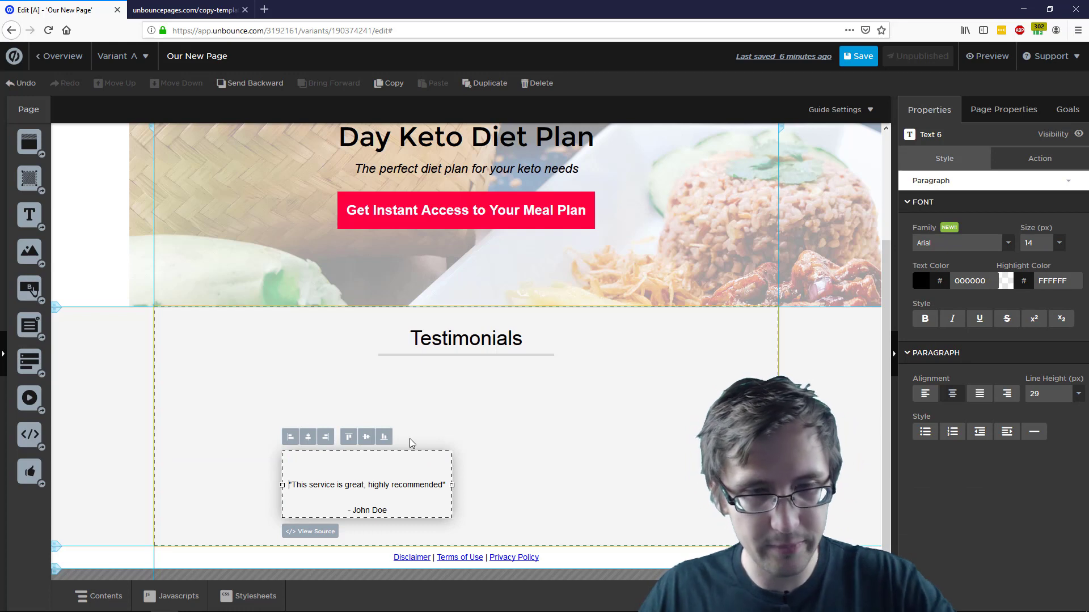
key(BackSpace)
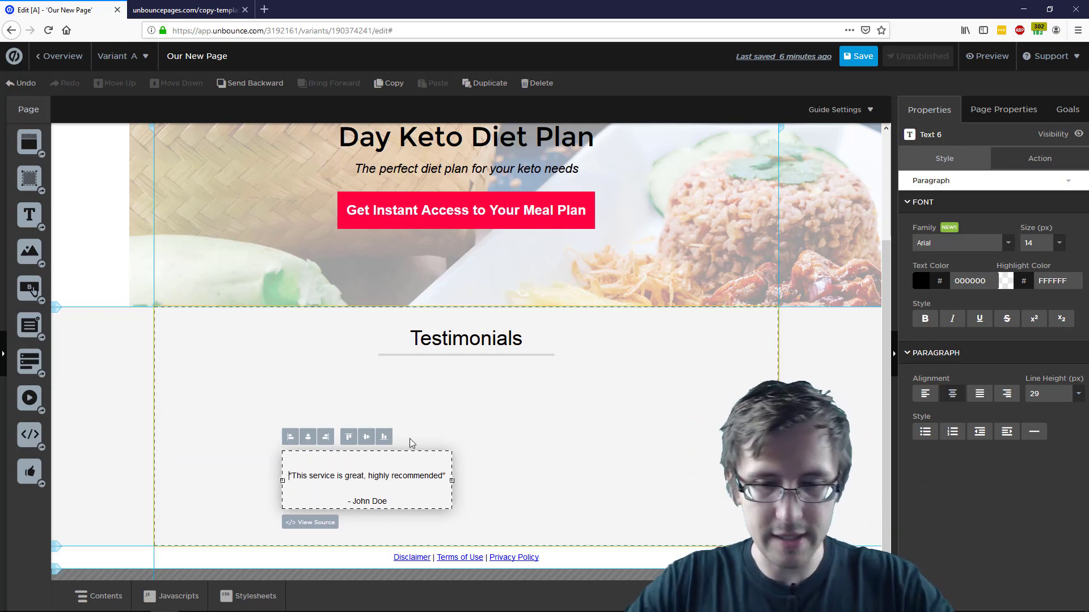
key(Return)
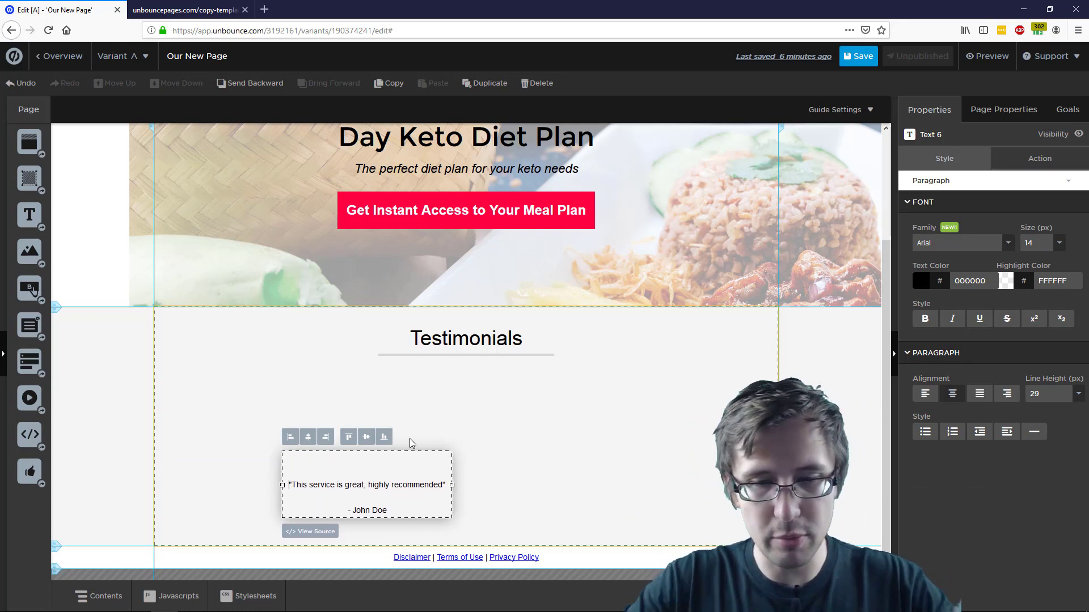
key(BackSpace)
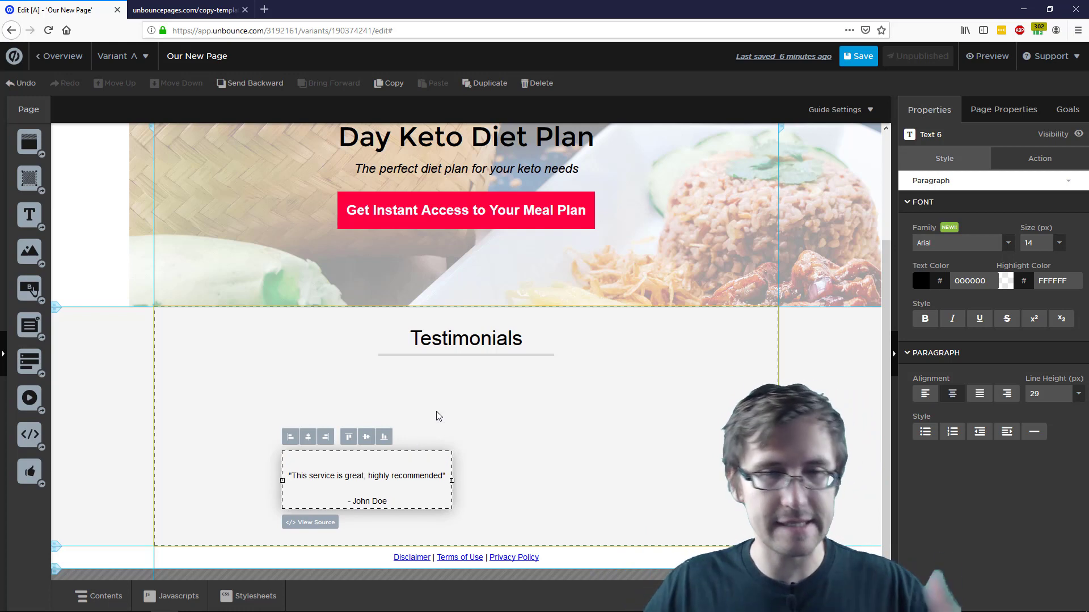
Add a blank line after the name and move the box up-left to left 80, top 139
click(396, 503)
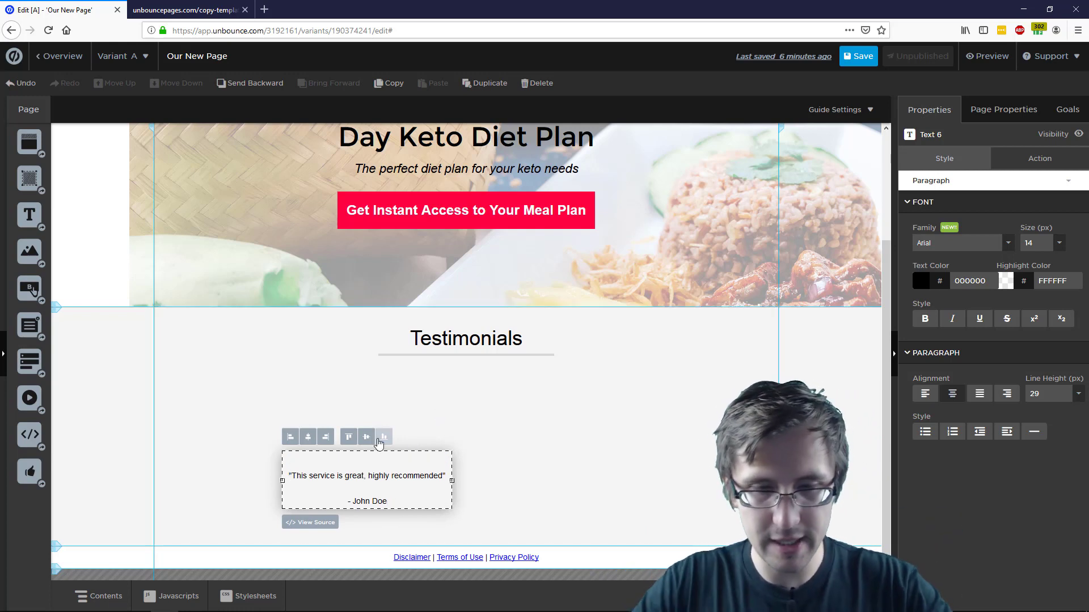
key(Return)
click(515, 466)
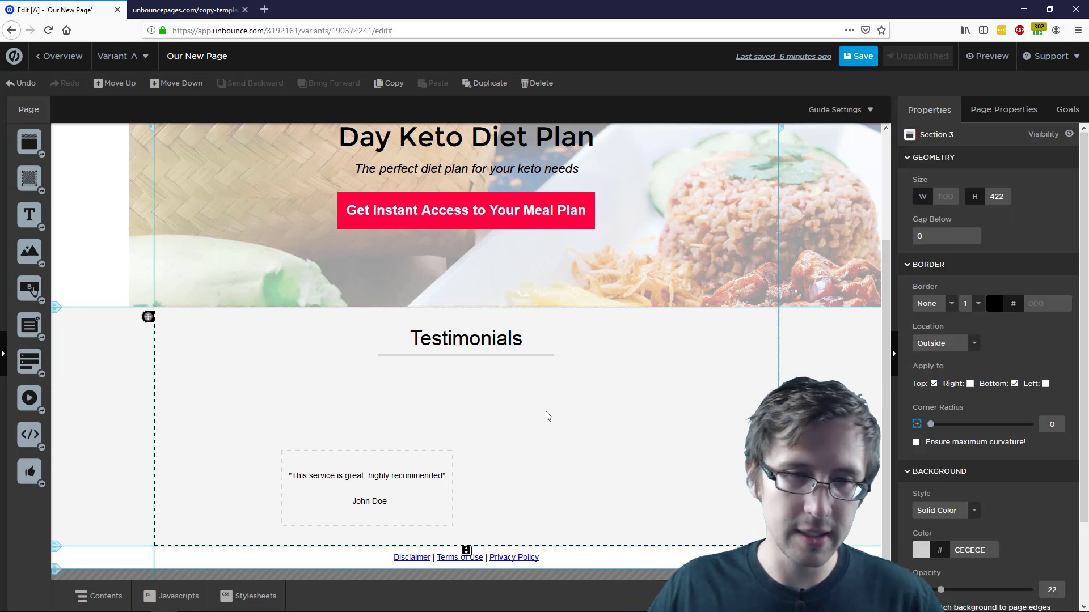
drag(378, 464, 316, 428)
Make the entire testimonial quote and name italic
click(206, 4)
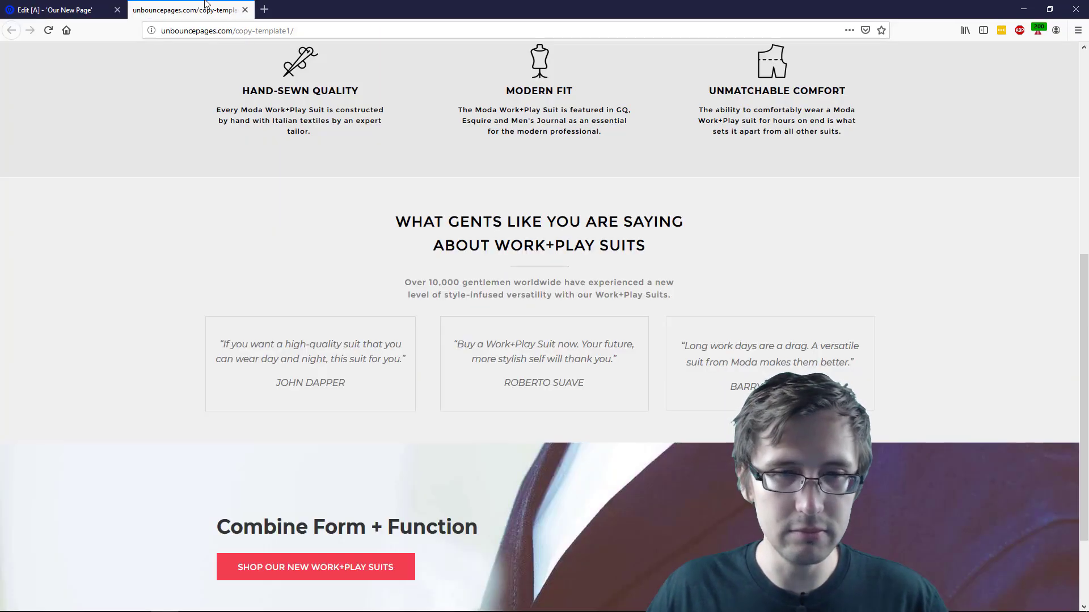
click(108, 12)
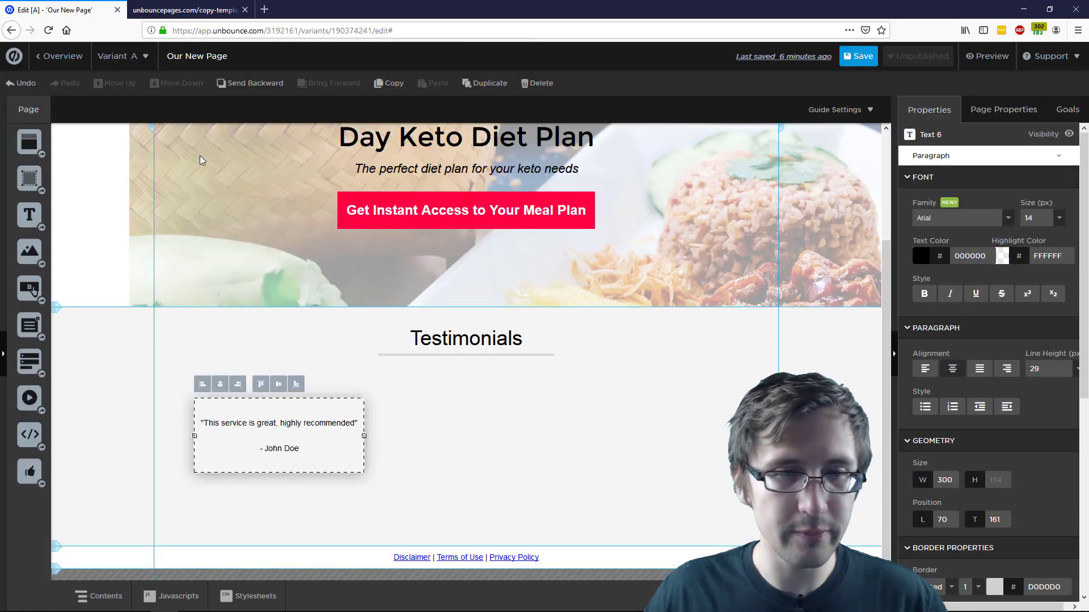
double_click(297, 446)
key(ctrl+a)
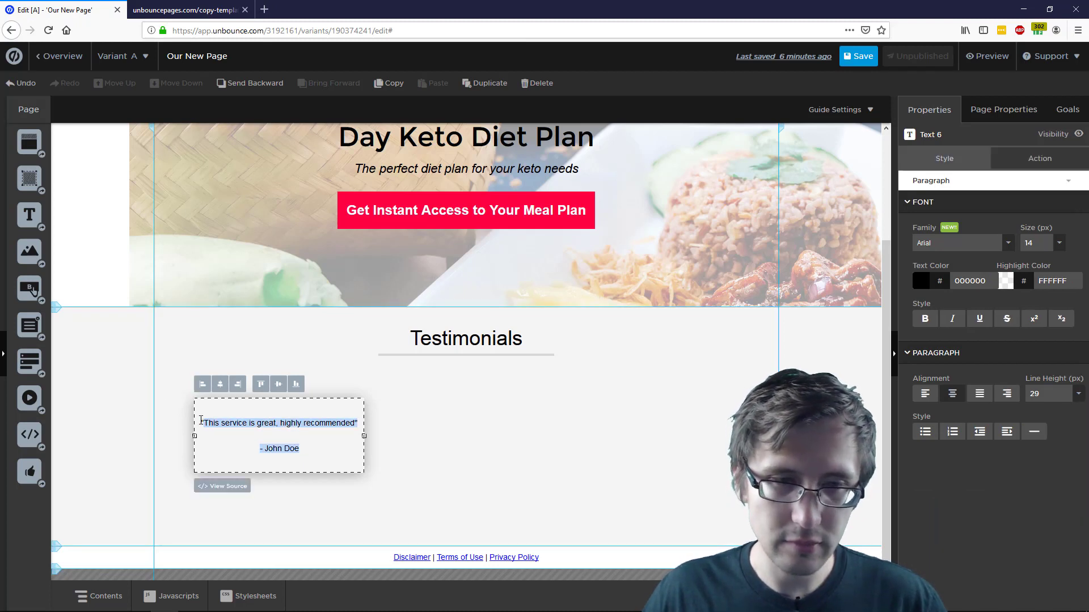
click(953, 319)
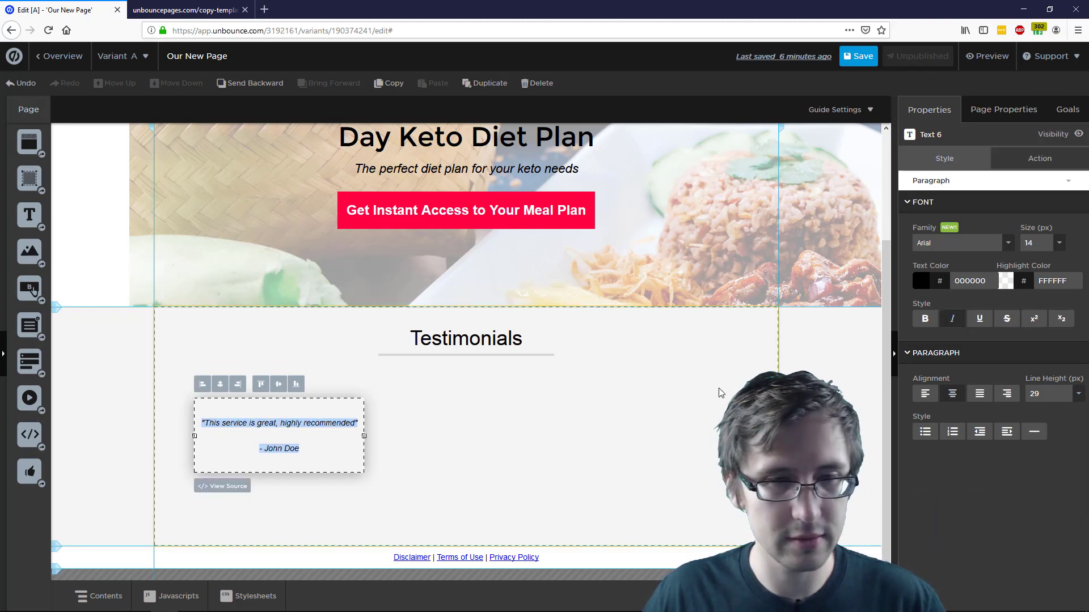
click(567, 409)
Darken the testimonial box's dotted border to gray B3B3B3
click(320, 425)
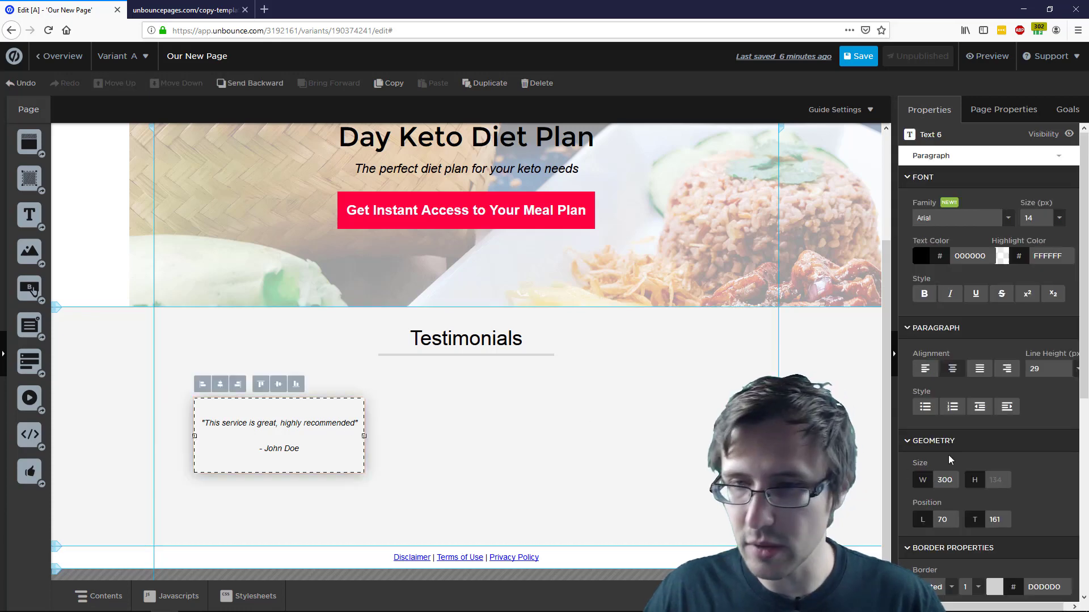
scroll(1018, 463, down, 2)
click(994, 485)
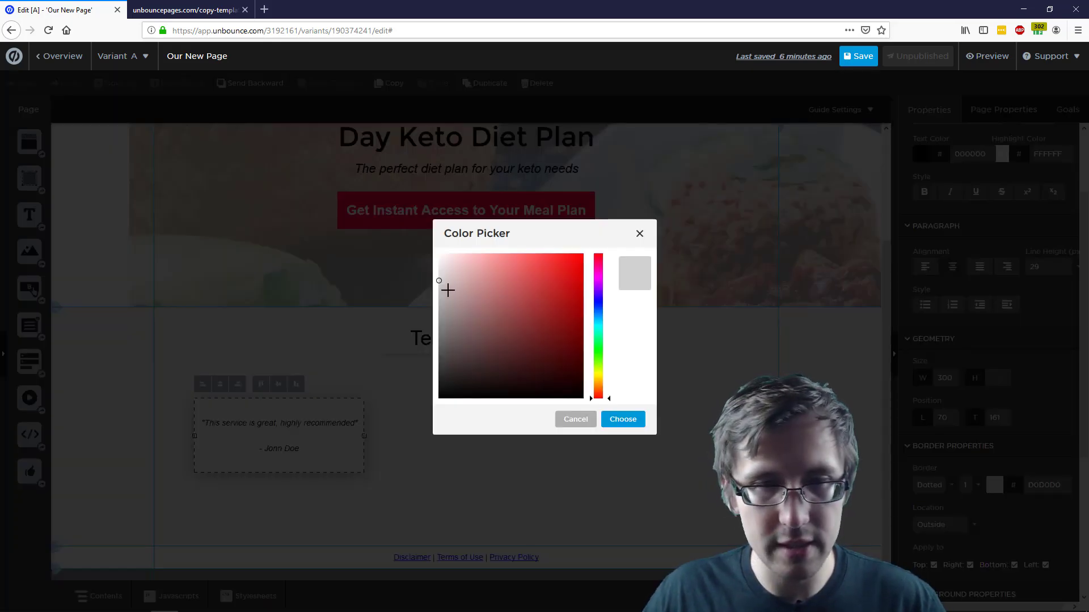
click(444, 291)
click(627, 419)
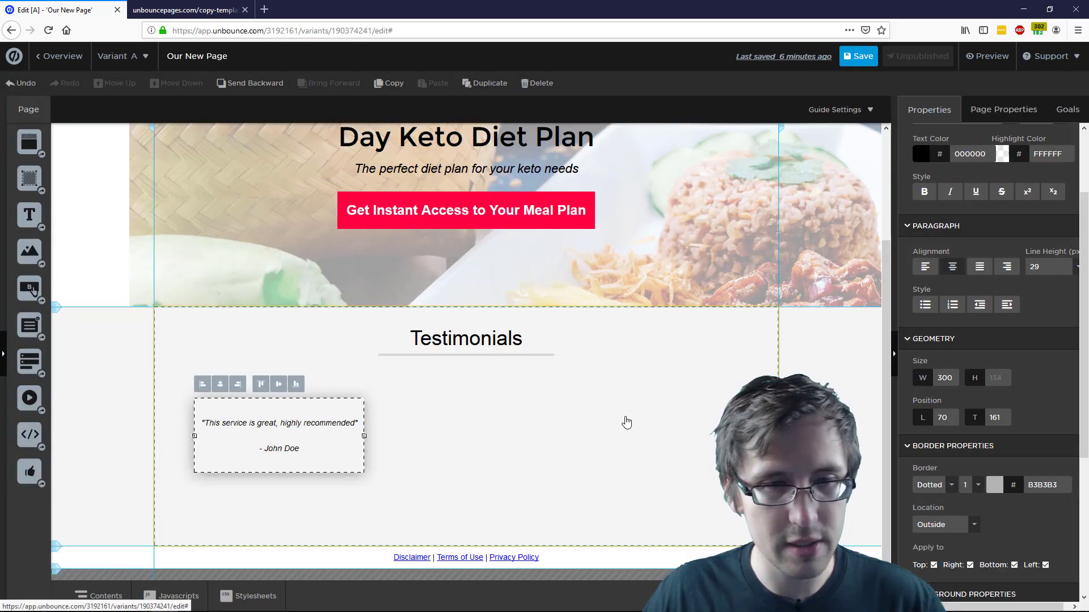
click(628, 420)
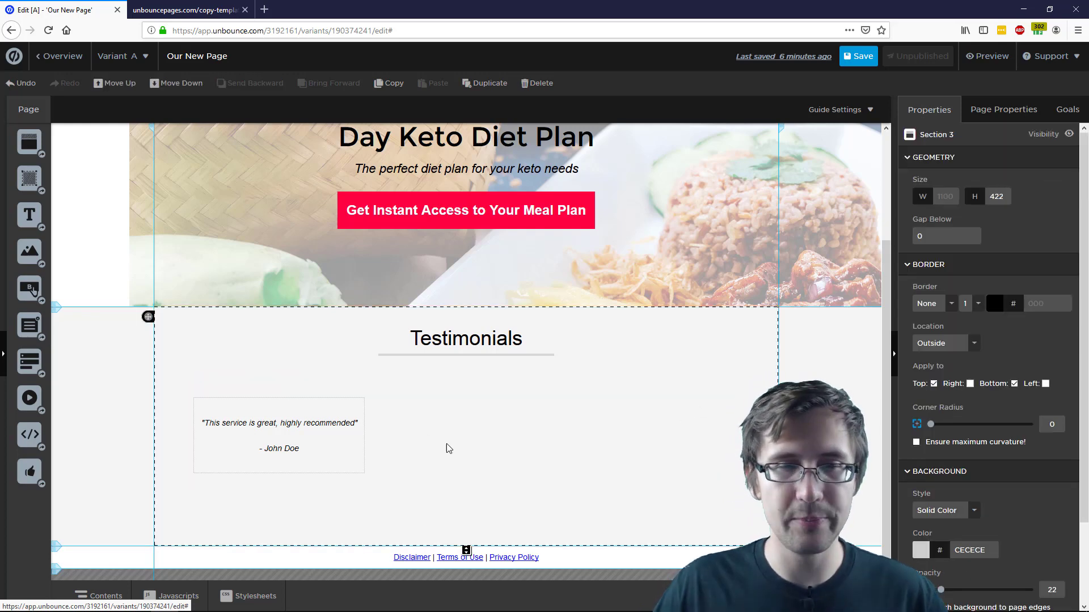
Bring up the reference template page for comparison
scroll(600, 355, up, 3)
scroll(669, 355, down, 3)
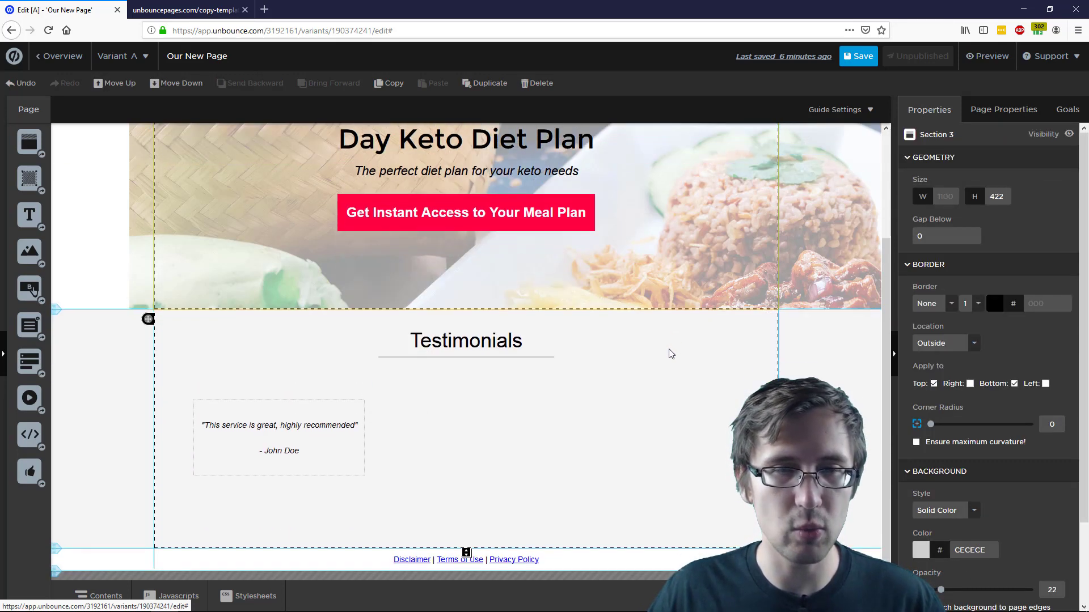
click(184, 9)
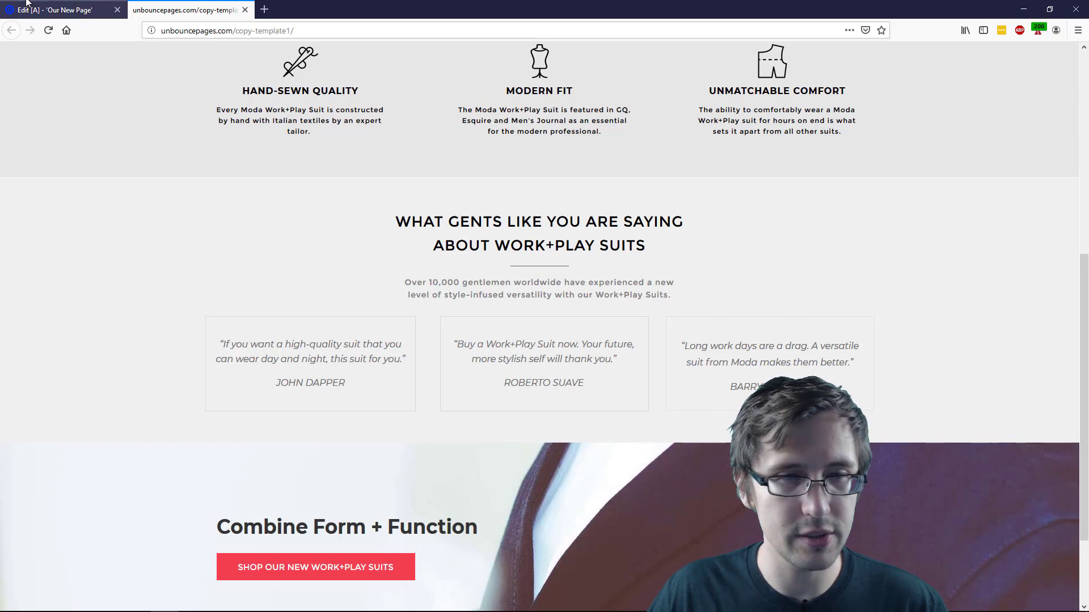
Enlarge the testimonial text to 20 px and shift its box up-left to left 55, top 148
click(62, 10)
click(287, 425)
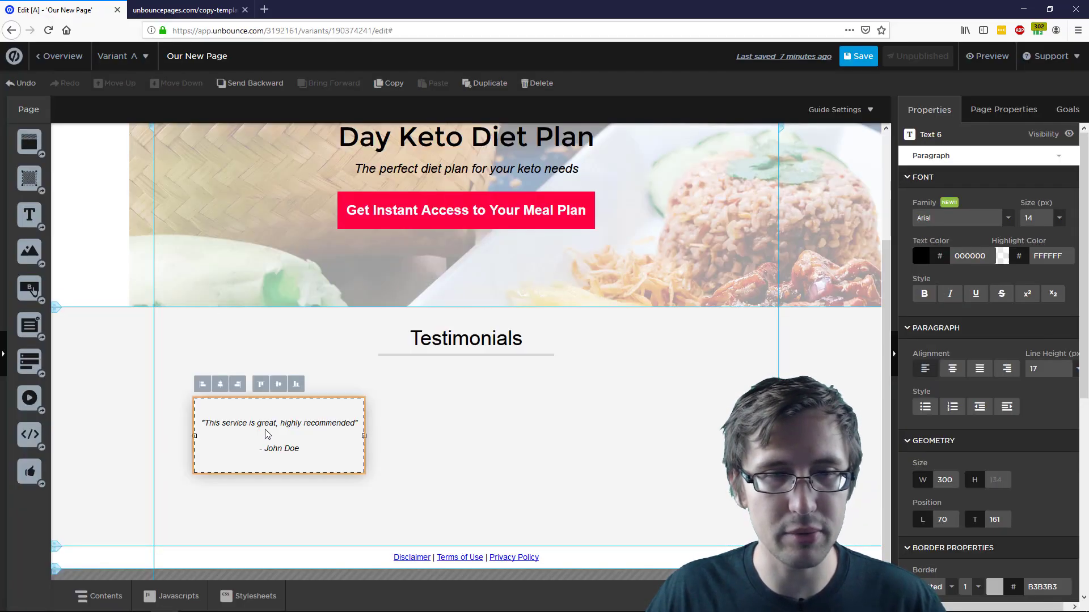
drag(302, 448, 207, 423)
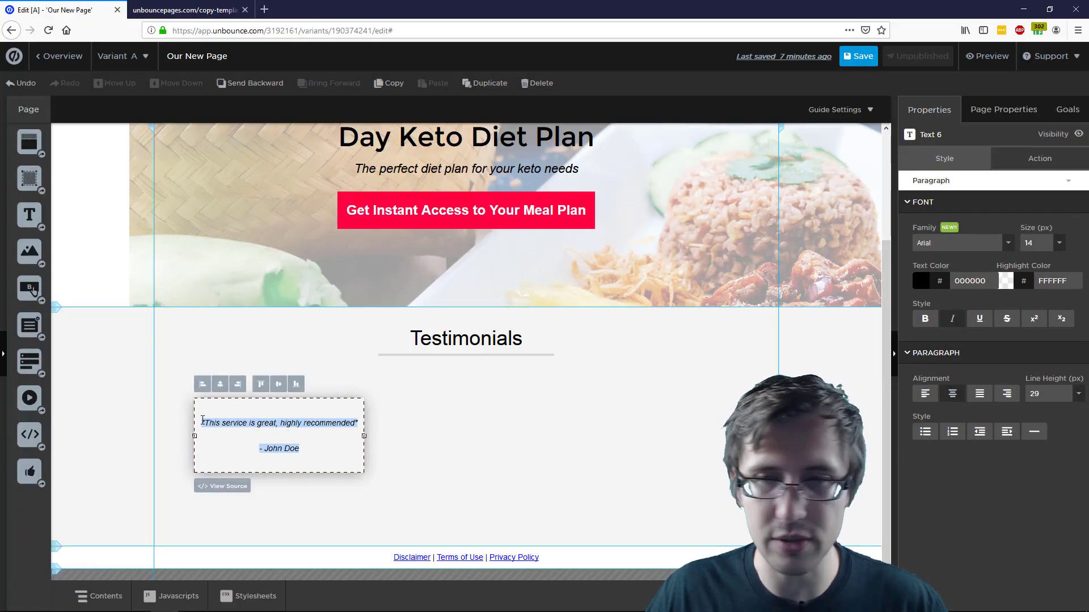
click(1058, 243)
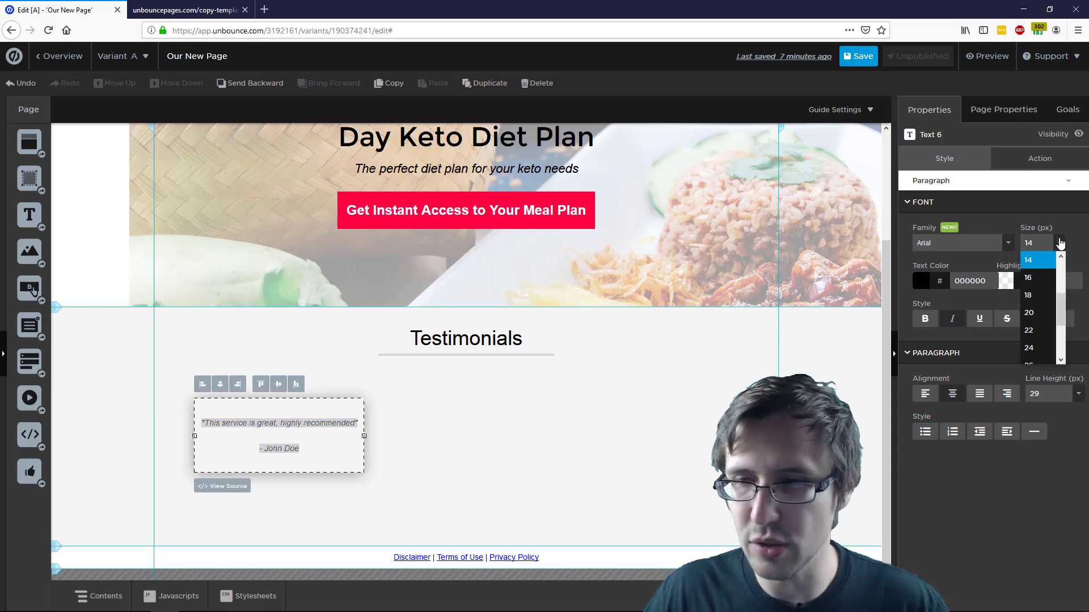
click(1035, 319)
click(658, 442)
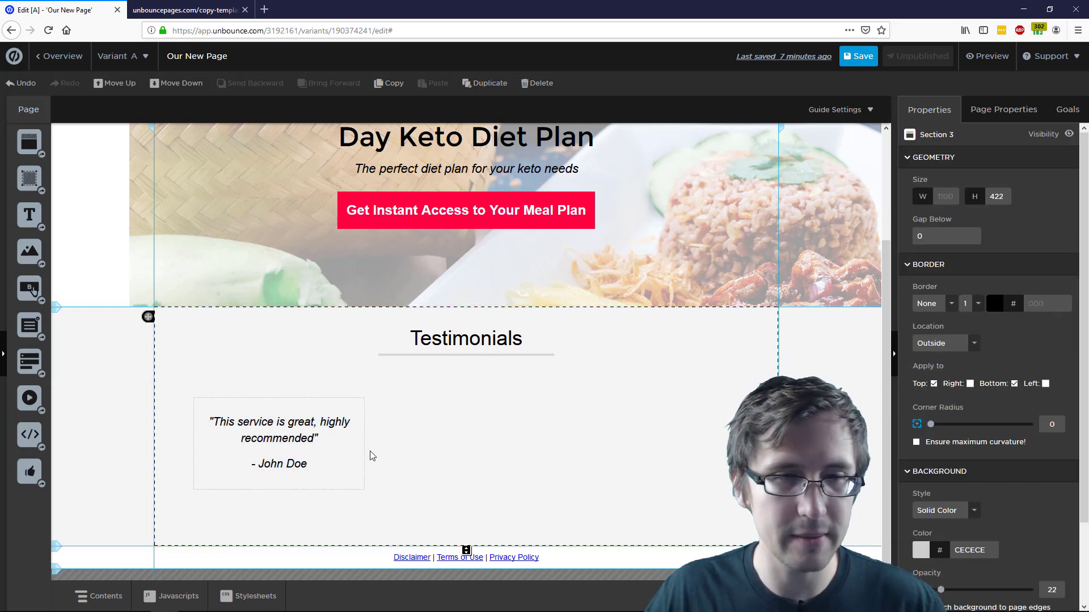
mouse_move(314, 424)
mouse_down()
mouse_move(290, 412)
mouse_move(304, 416)
mouse_up()
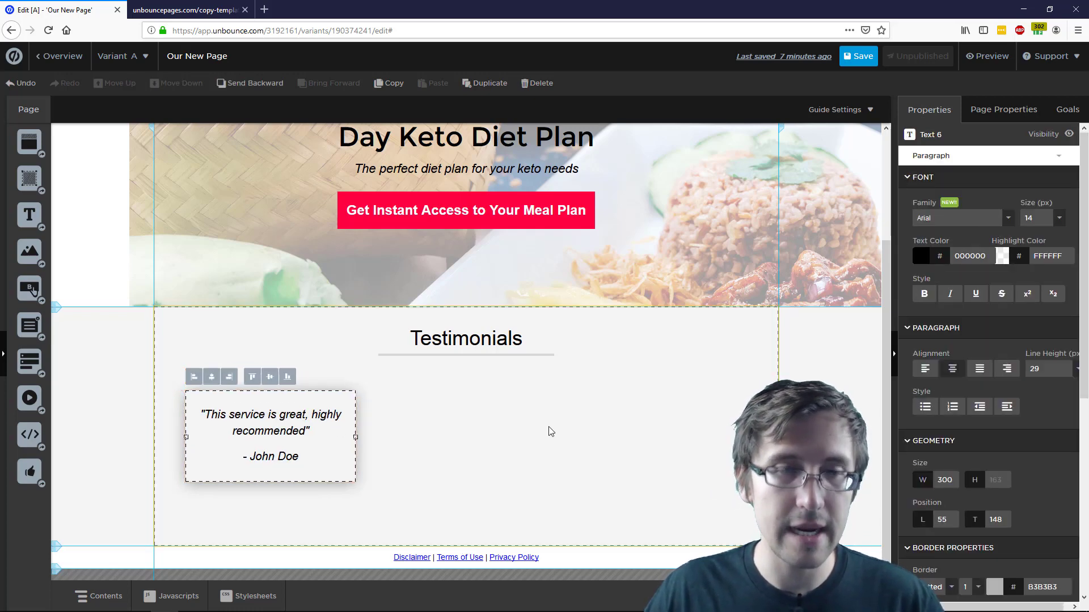
click(433, 398)
click(304, 442)
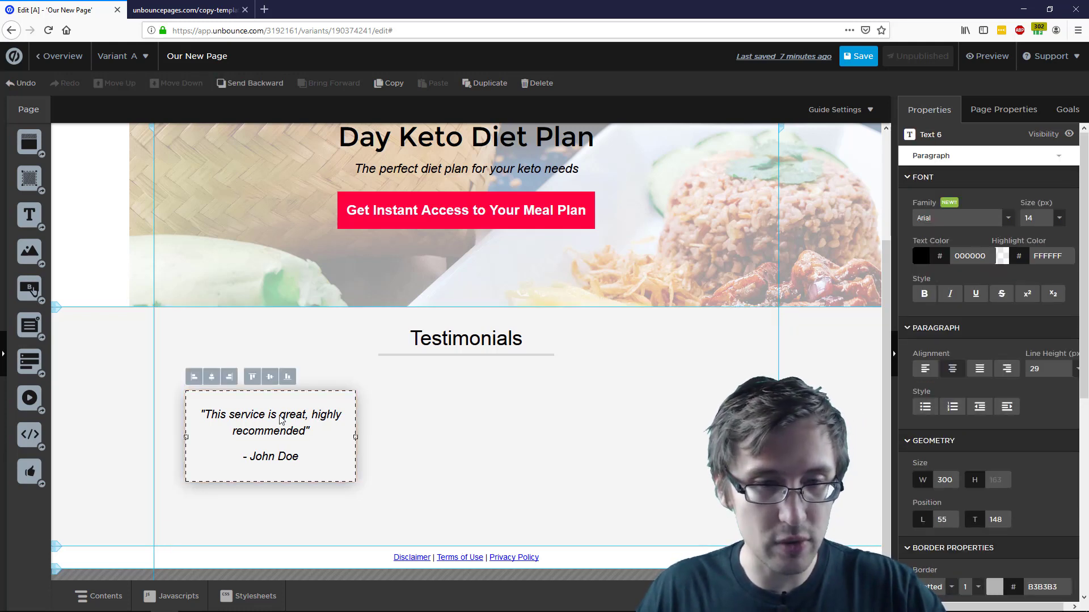
right_click(281, 420)
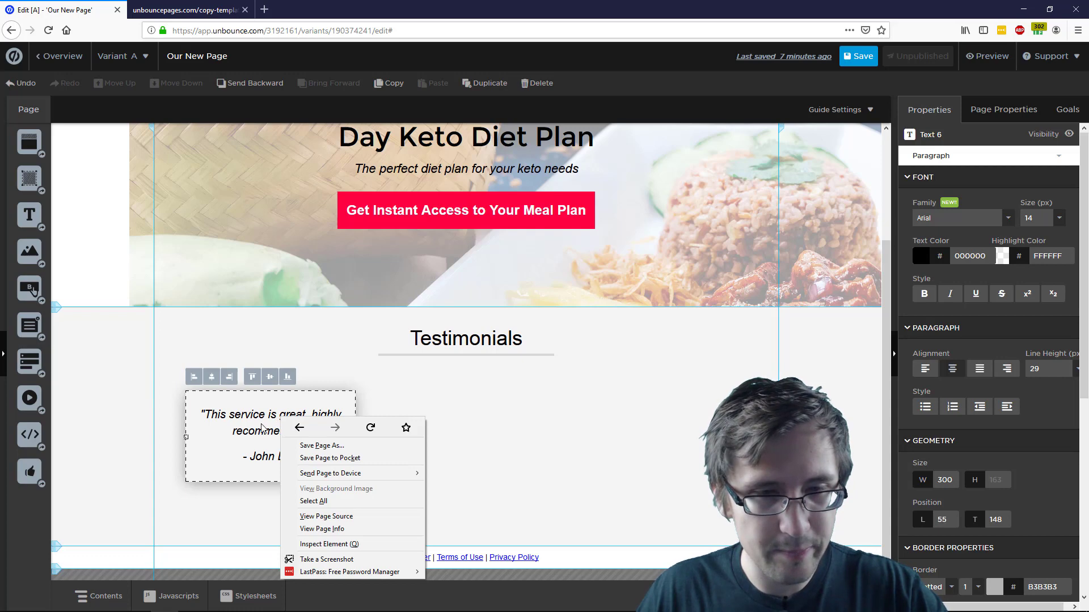
click(261, 428)
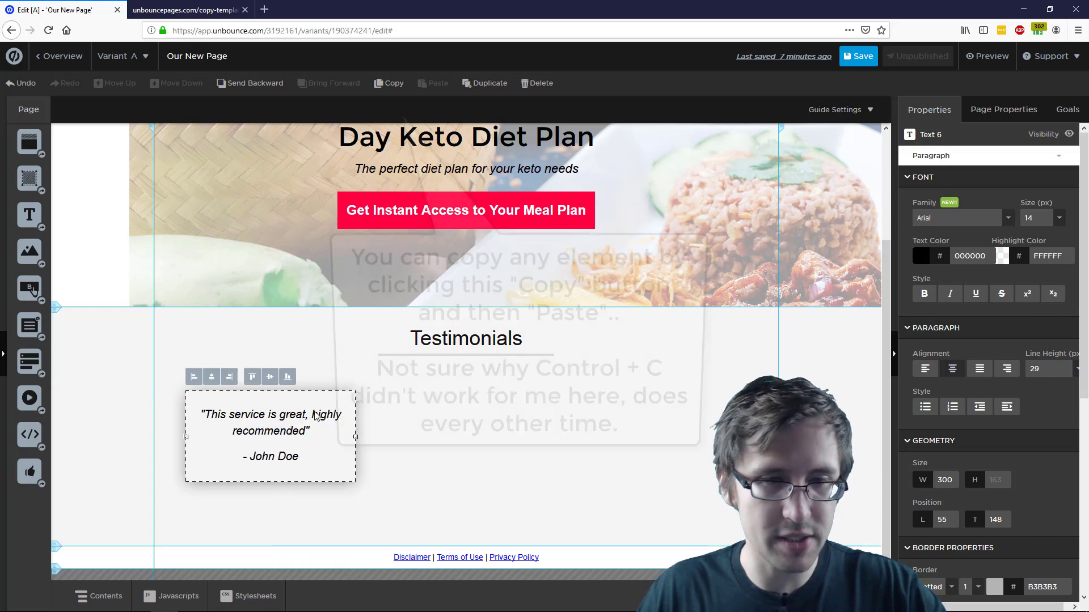
click(459, 405)
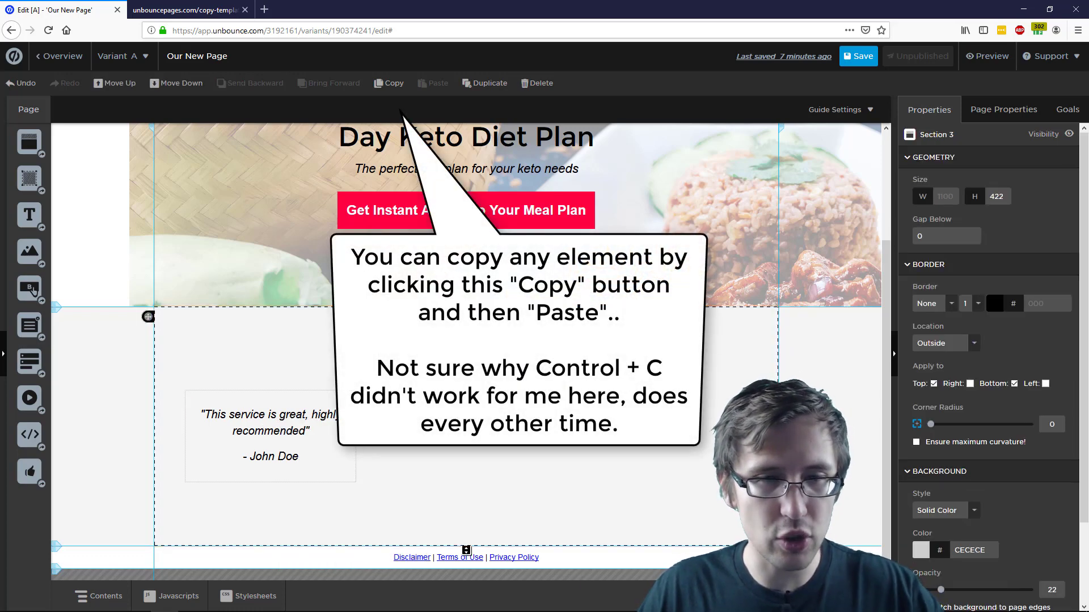
click(288, 441)
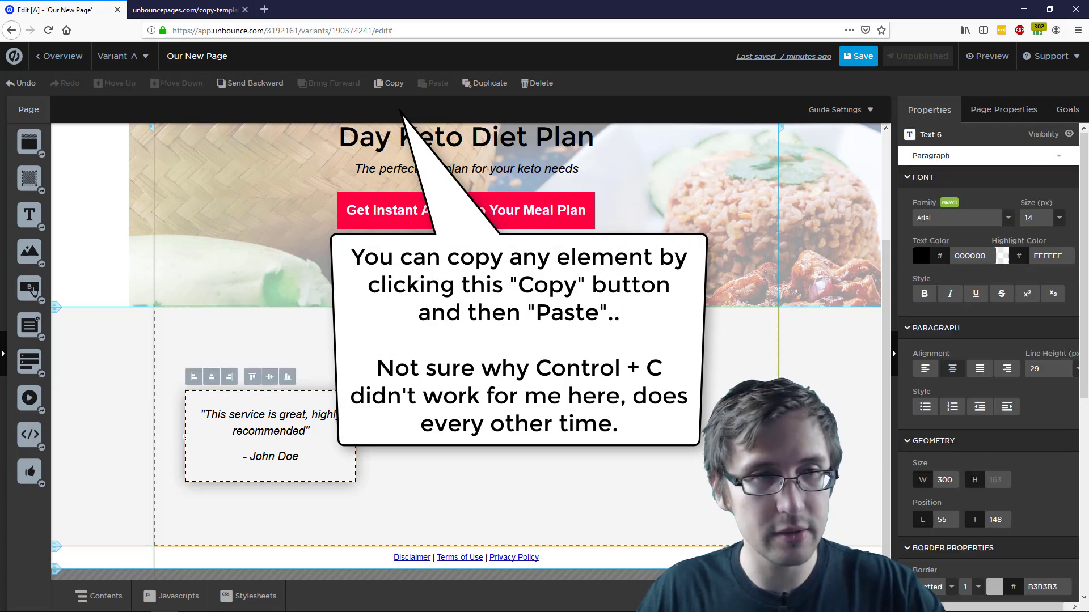
scroll(276, 419, up, 3)
scroll(276, 419, down, 3)
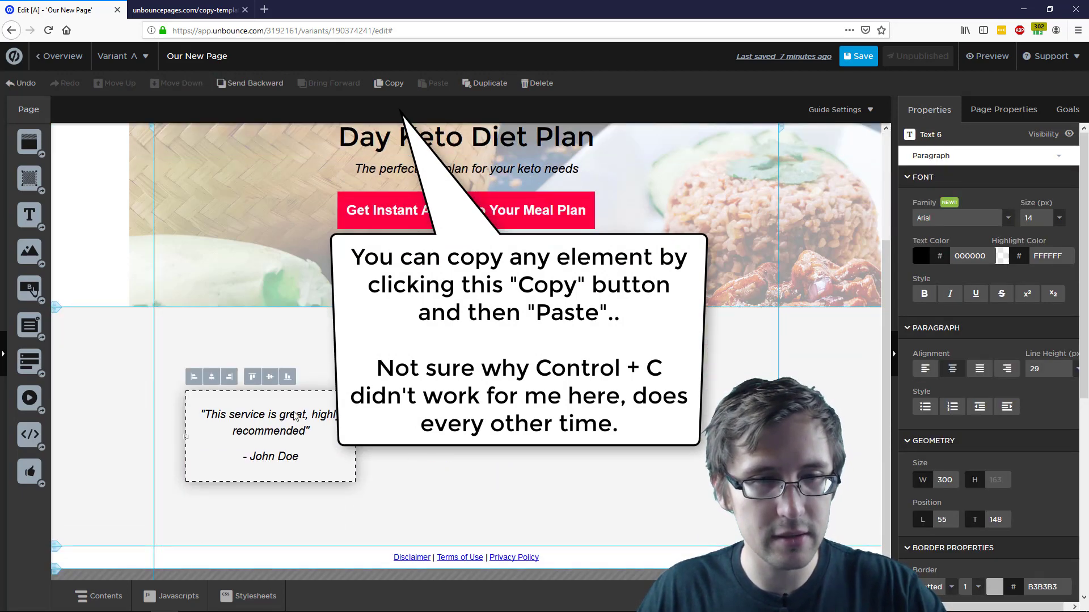
click(453, 407)
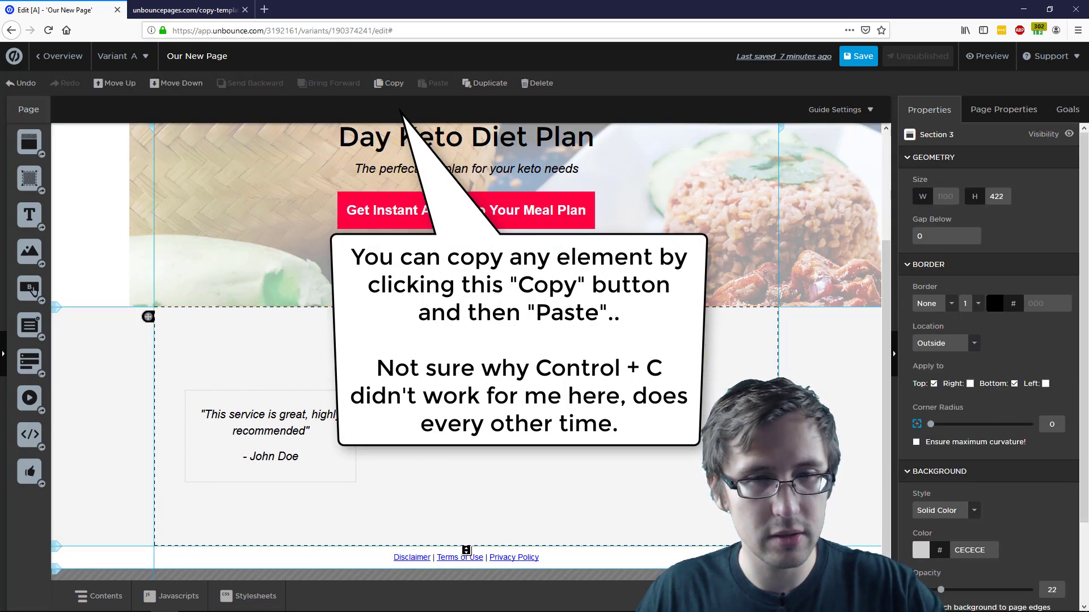
click(466, 343)
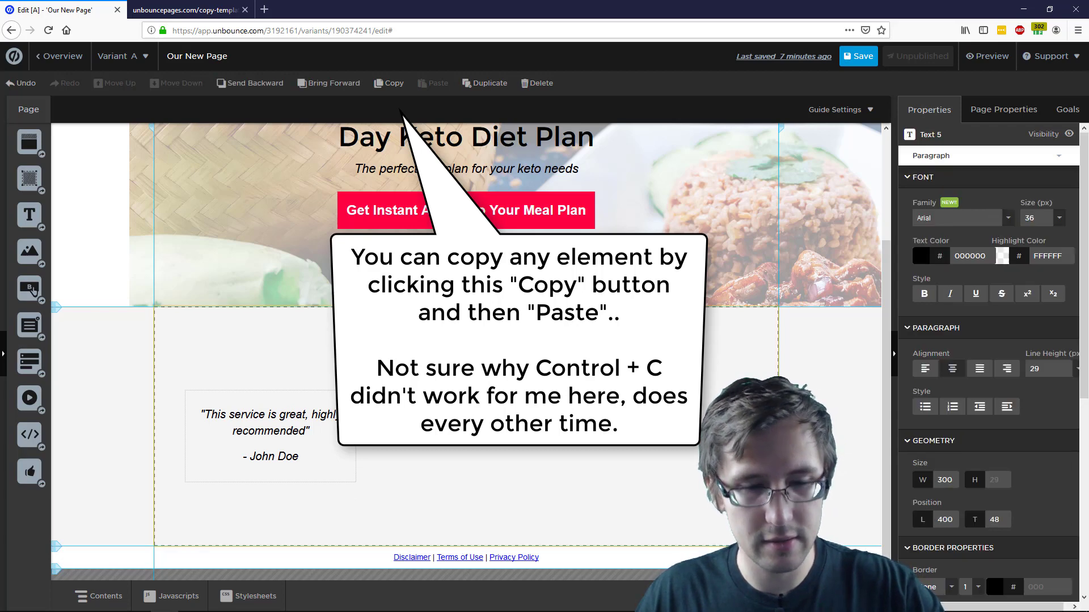
click(466, 391)
scroll(466, 374, up, 3)
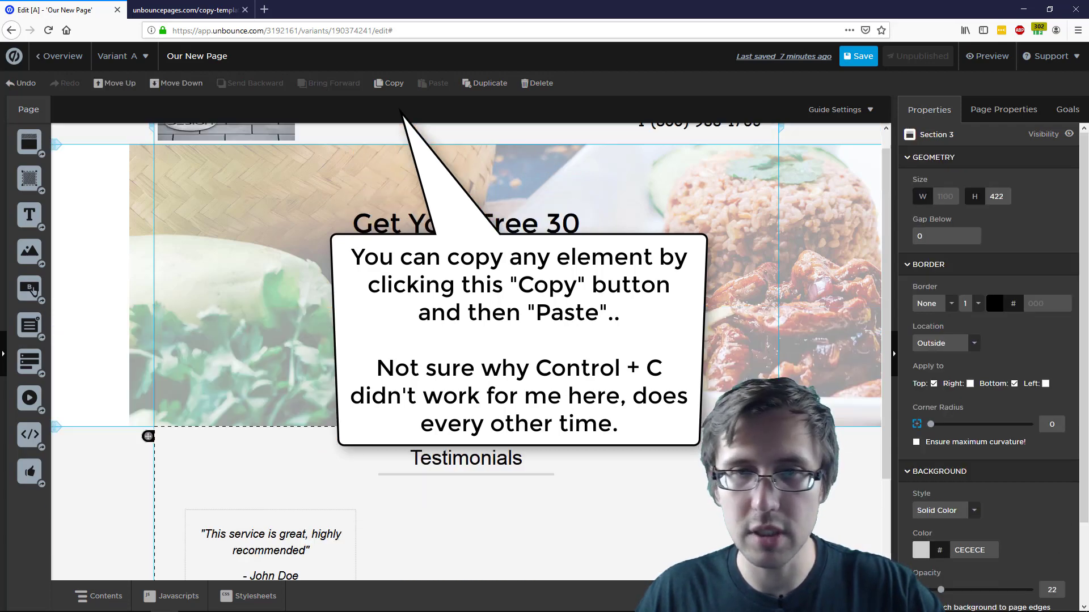
click(466, 267)
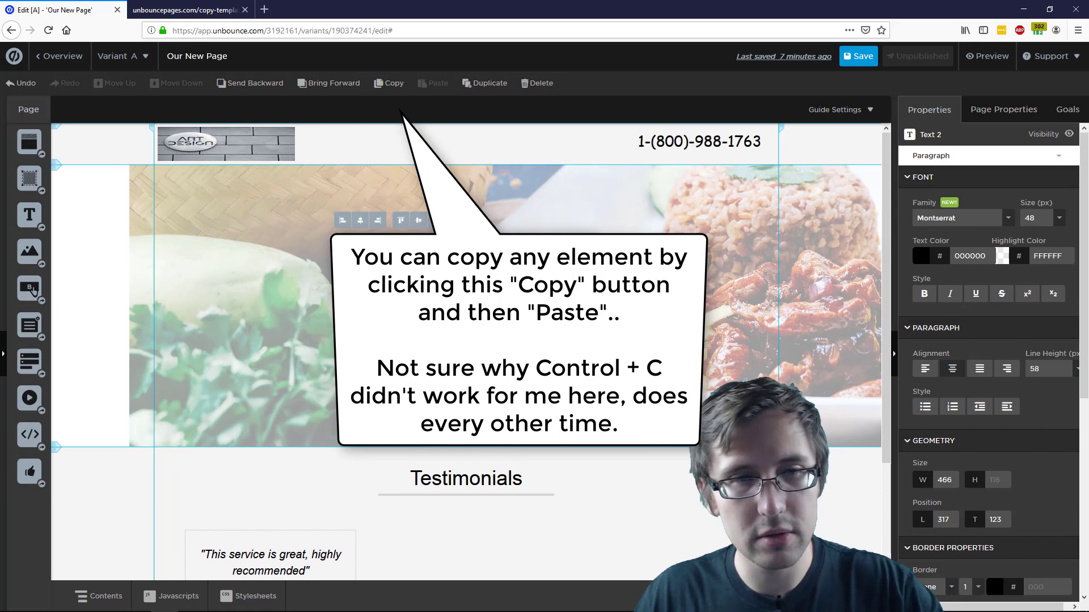
click(466, 311)
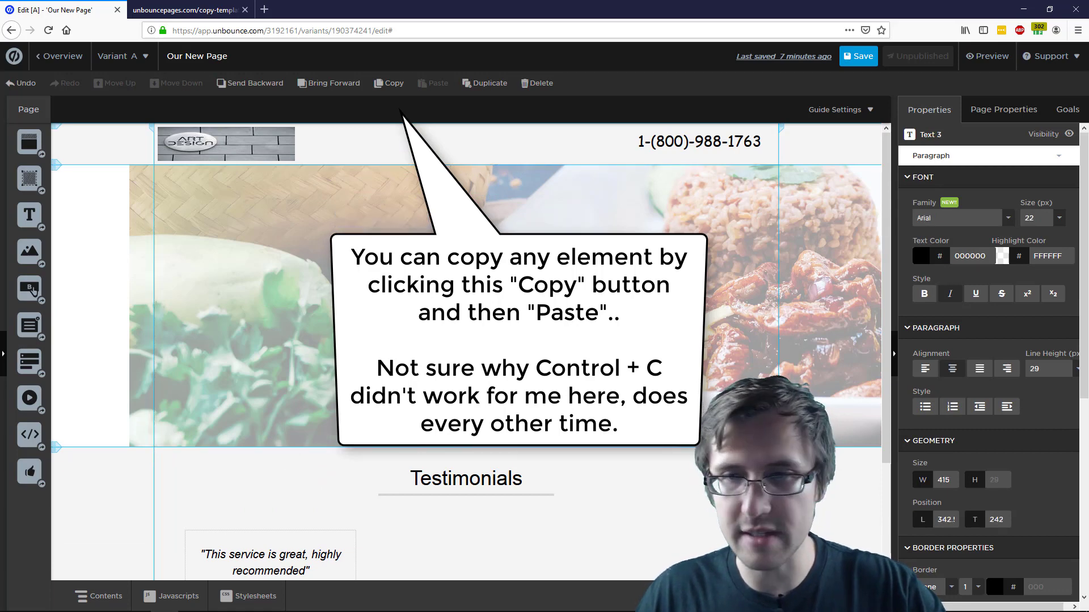
scroll(269, 417, down, 3)
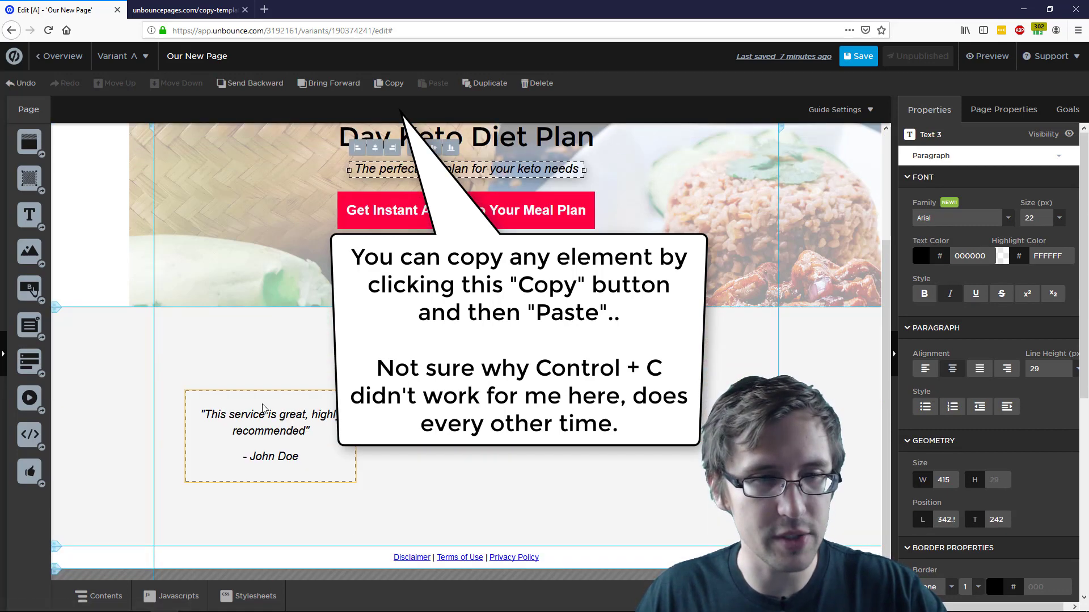
click(270, 418)
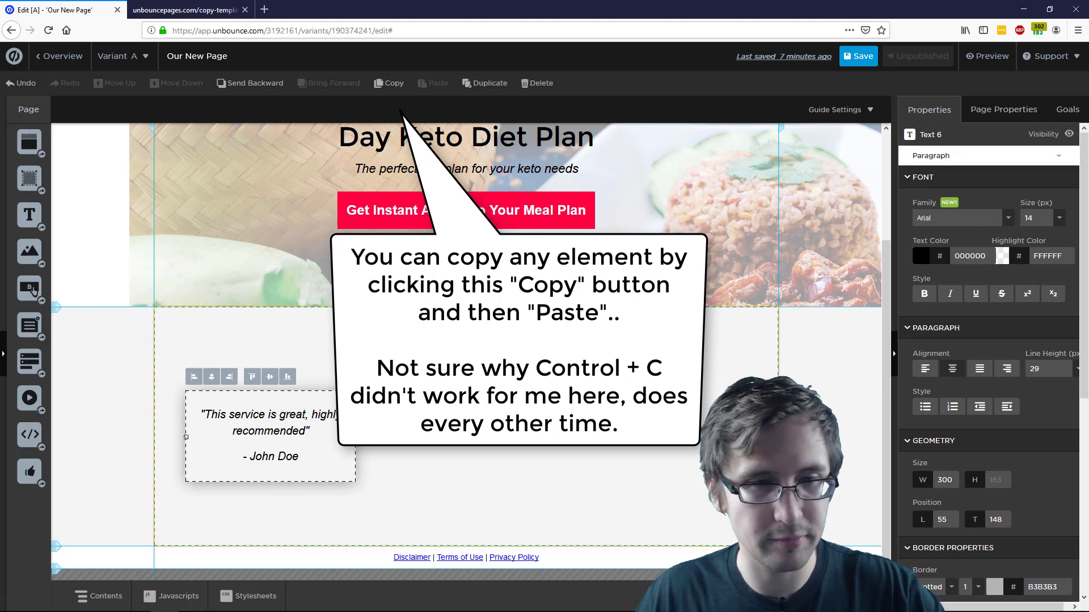
right_click(275, 429)
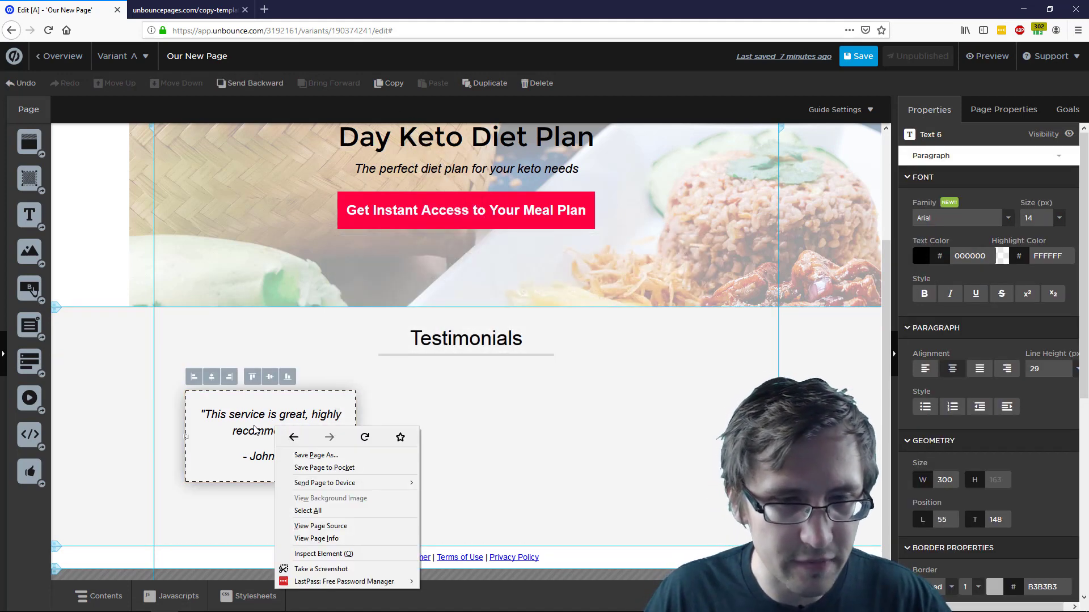
key(Escape)
click(200, 307)
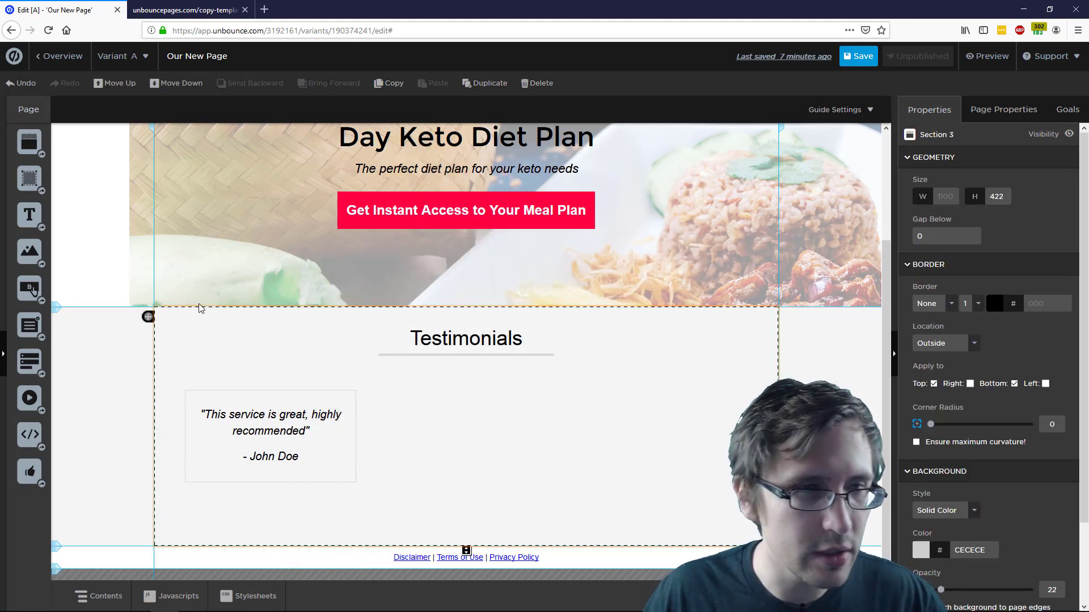
click(265, 408)
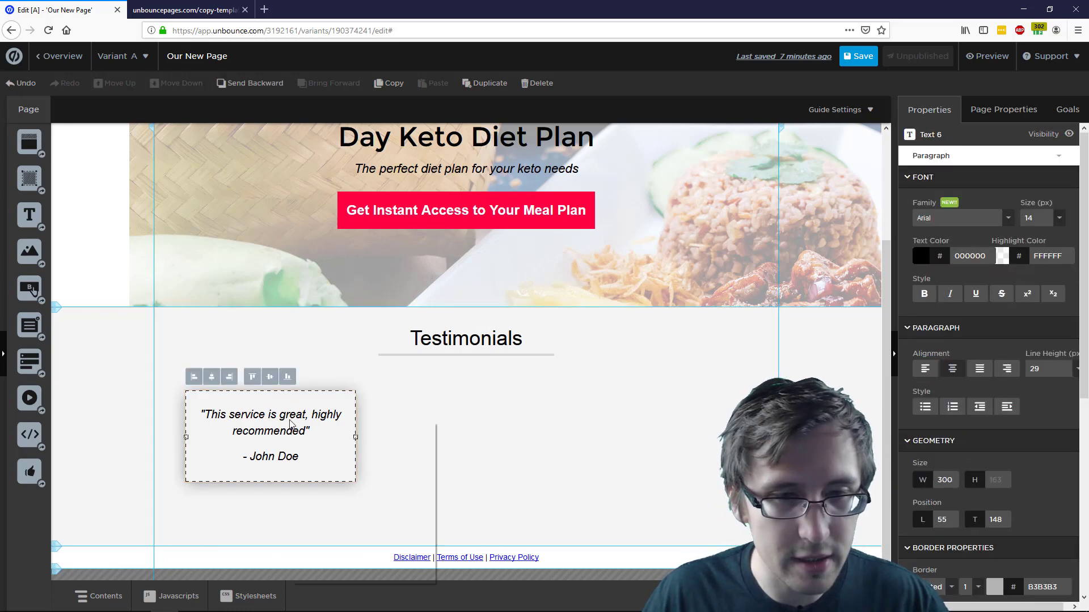
right_click(290, 423)
click(317, 360)
click(296, 401)
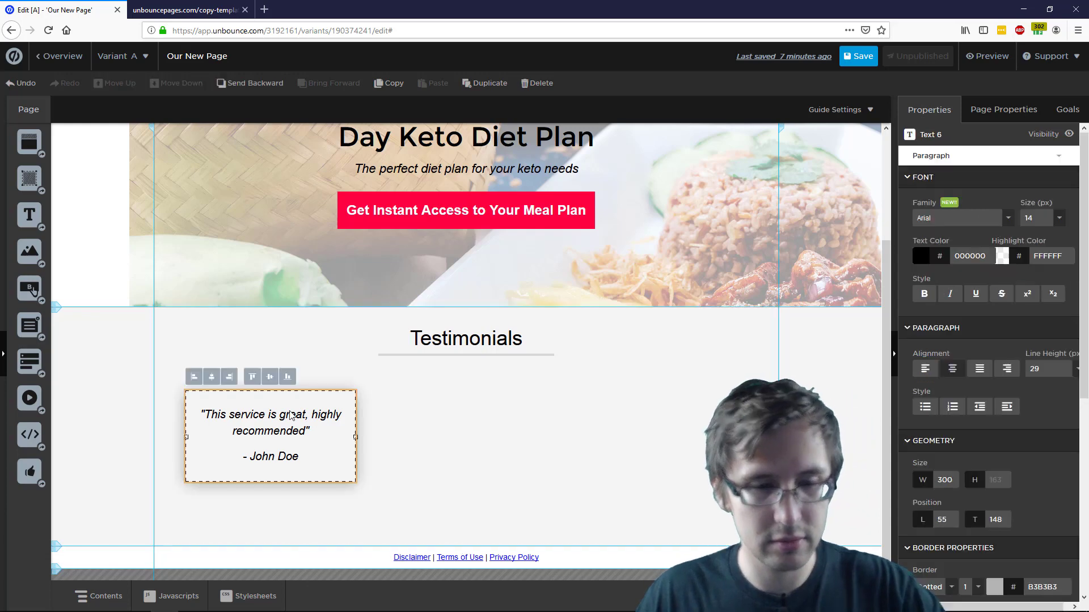
click(437, 455)
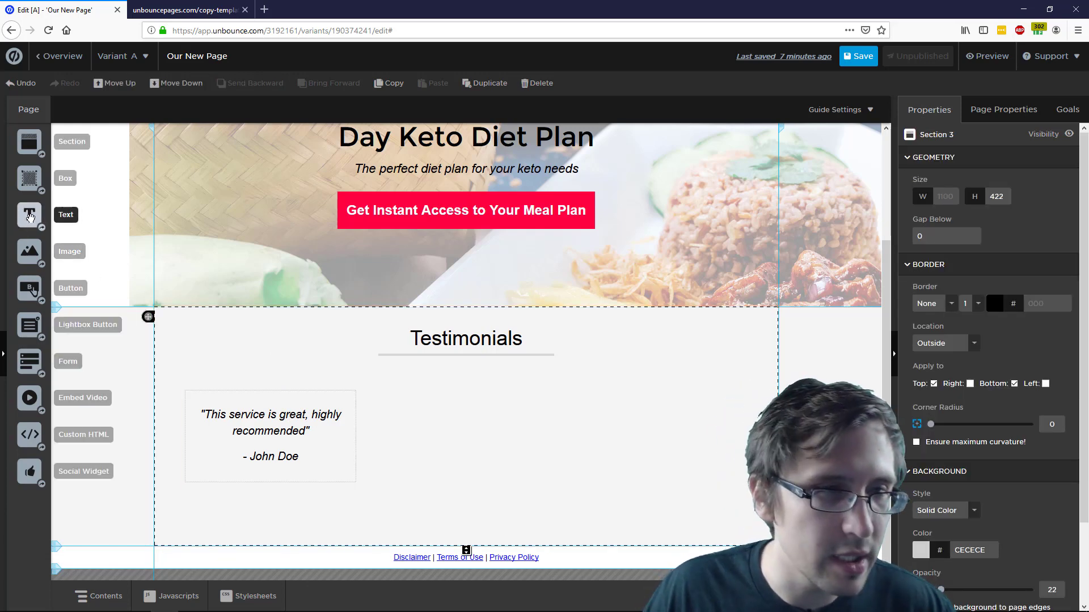
Add a new box to the Testimonials section and size it to 300 by 161 px
drag(30, 178, 581, 437)
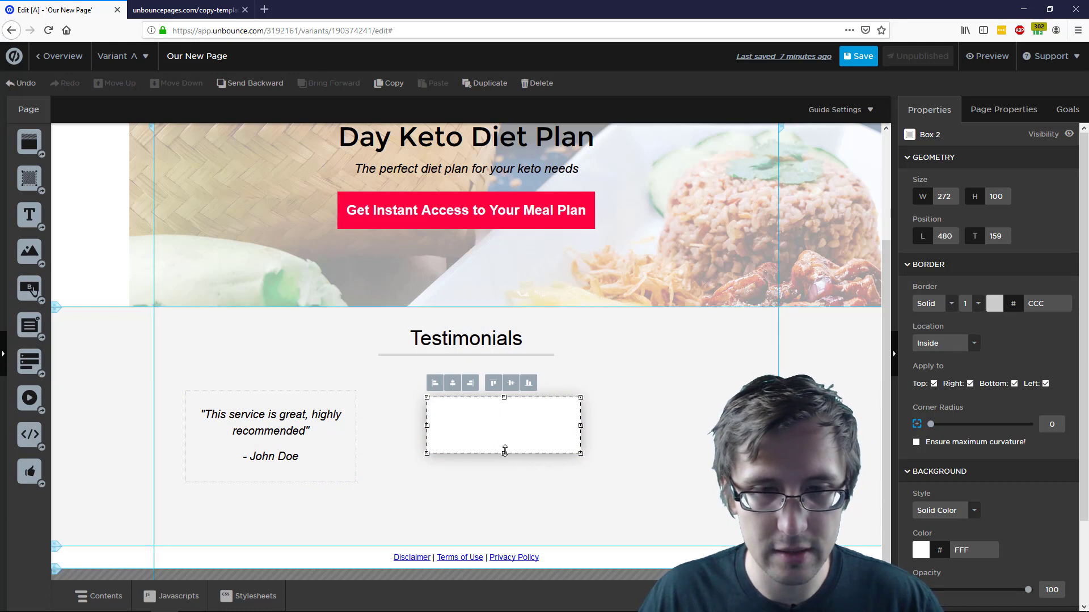
drag(503, 456, 264, 446)
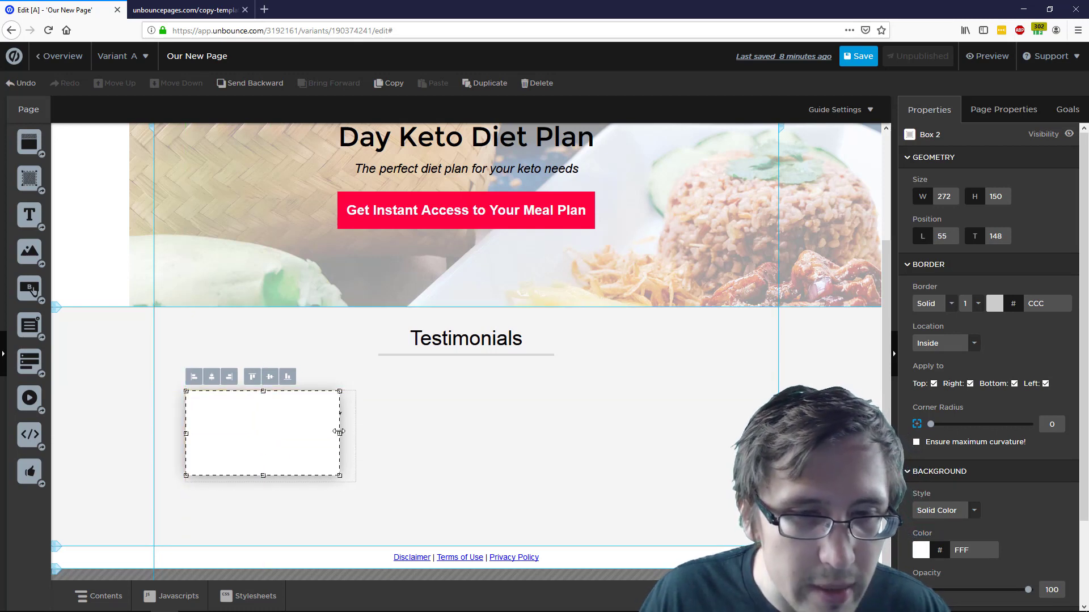
drag(339, 433, 357, 442)
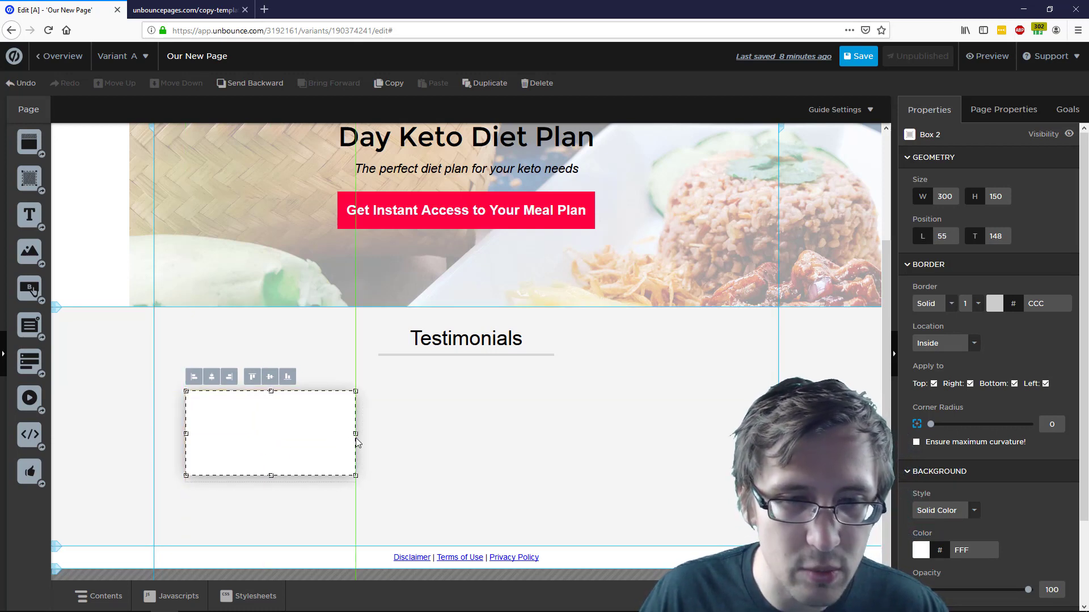
drag(272, 476, 272, 482)
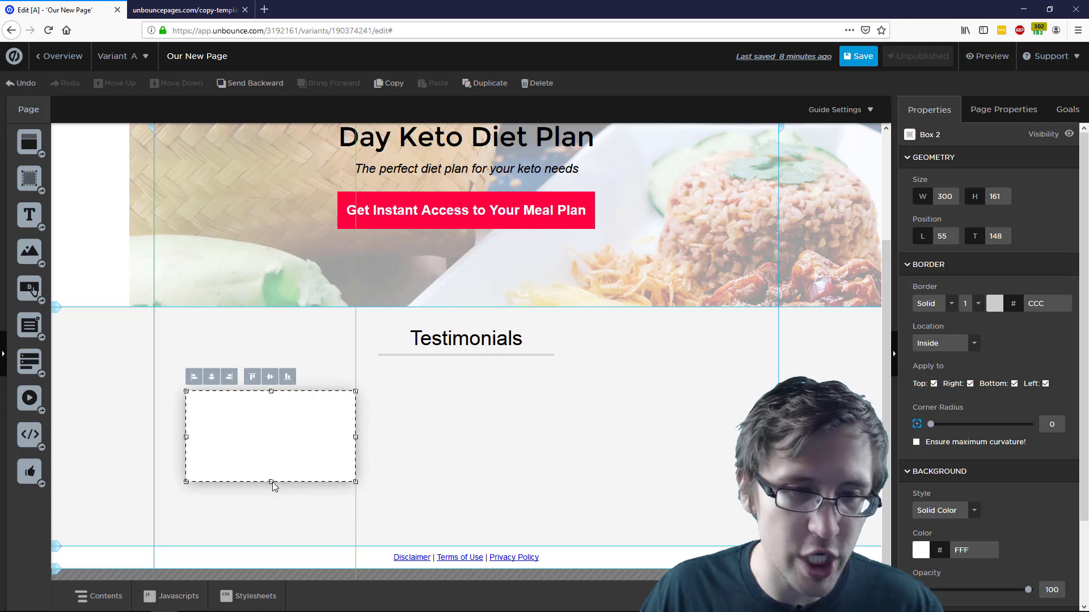
Place the new box right of the quote box, both top-aligned at 130.5
drag(255, 442, 446, 447)
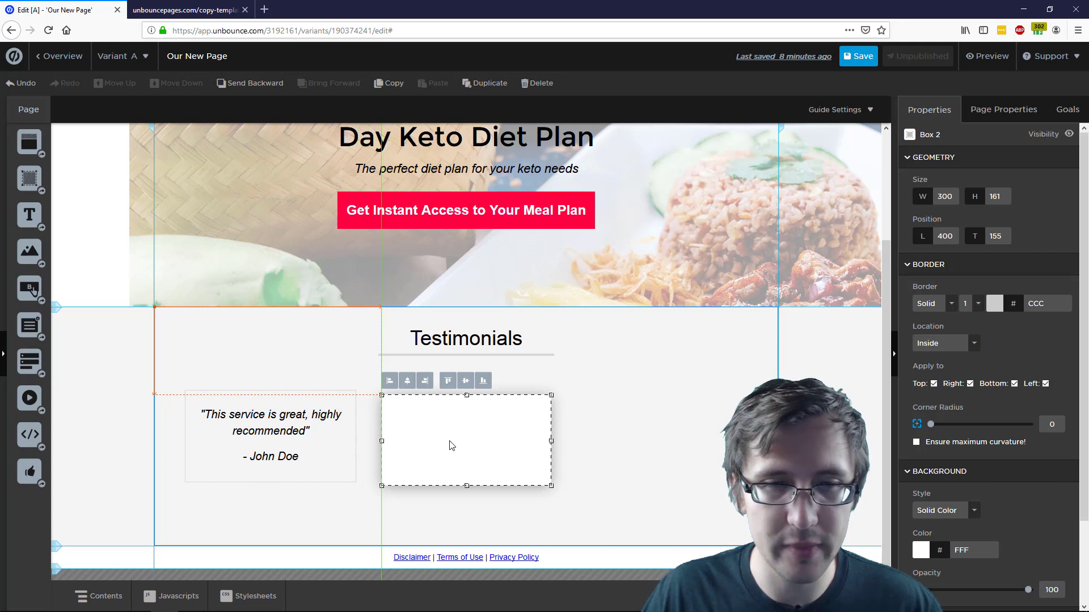
drag(451, 446, 458, 442)
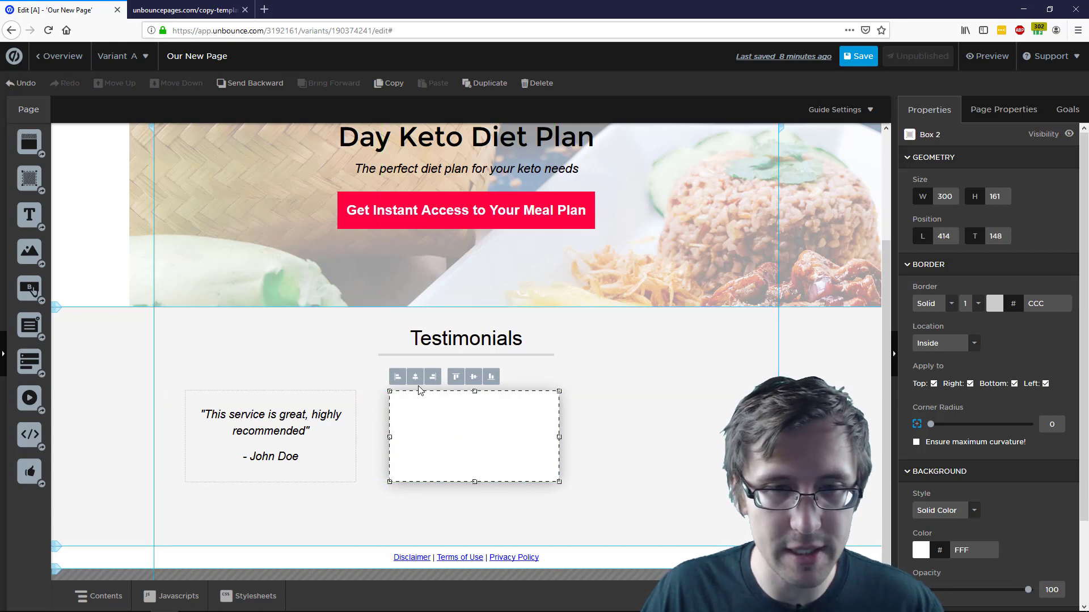
drag(419, 390, 412, 390)
click(645, 389)
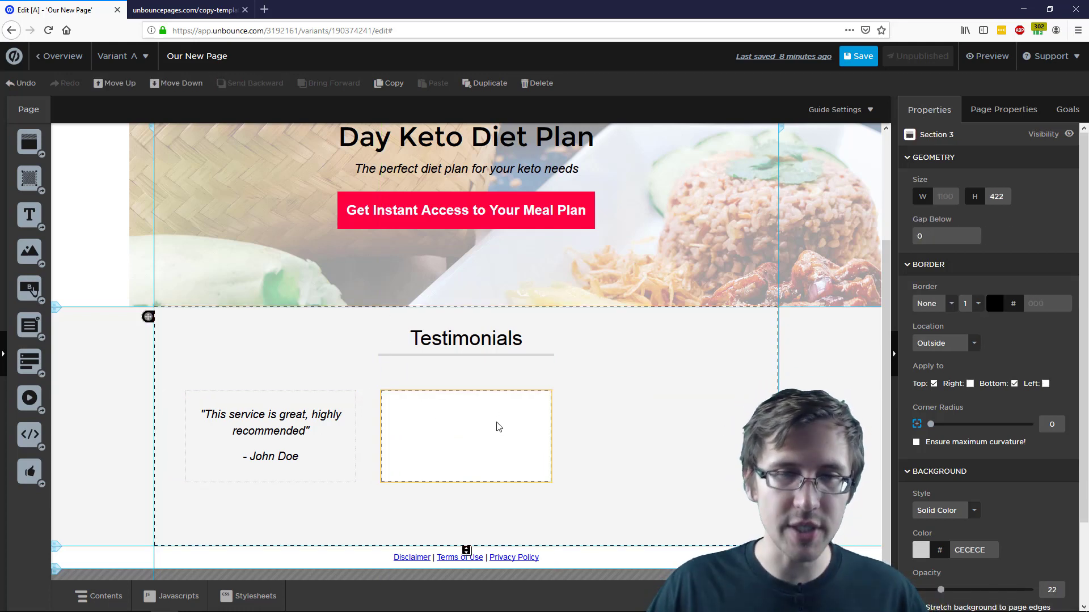
drag(499, 426, 474, 418)
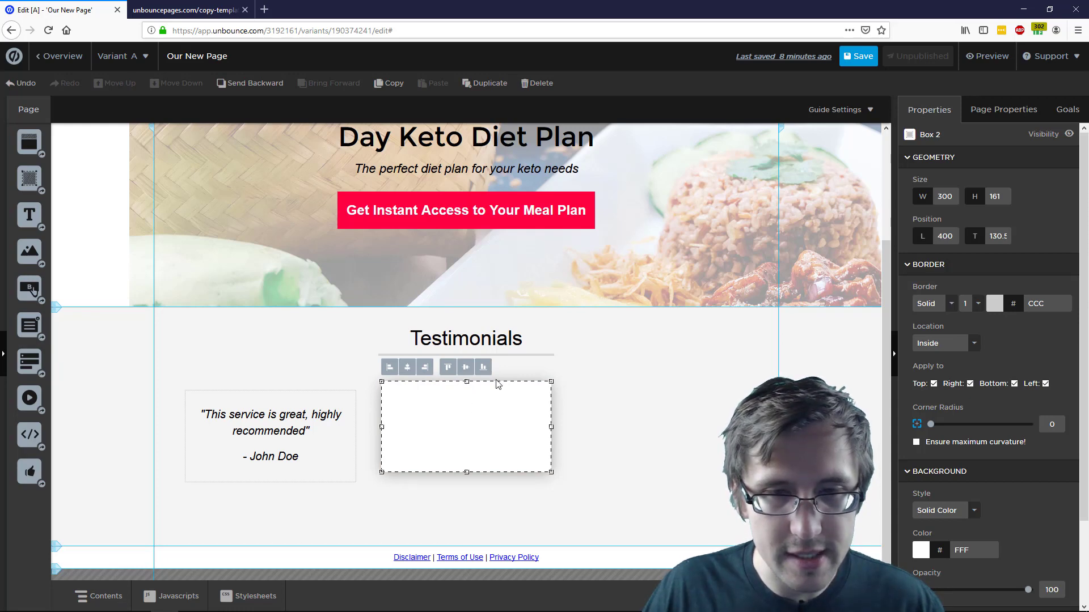
click(515, 370)
mouse_move(287, 436)
mouse_down()
mouse_move(292, 425)
mouse_move(282, 428)
mouse_up()
click(630, 413)
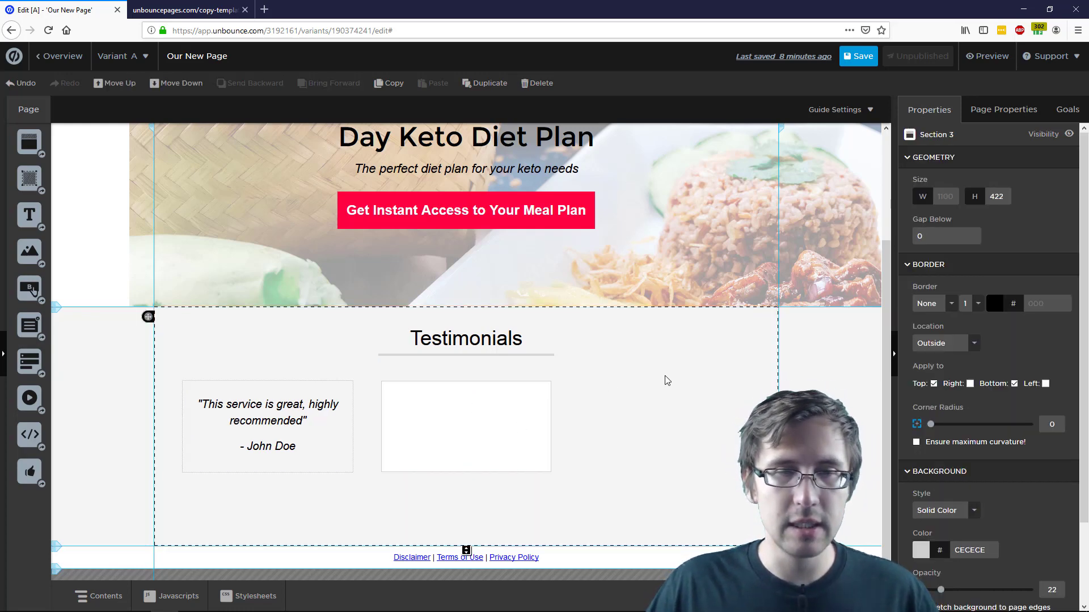
Give the new box the section's CECECE gray background
click(485, 420)
click(603, 396)
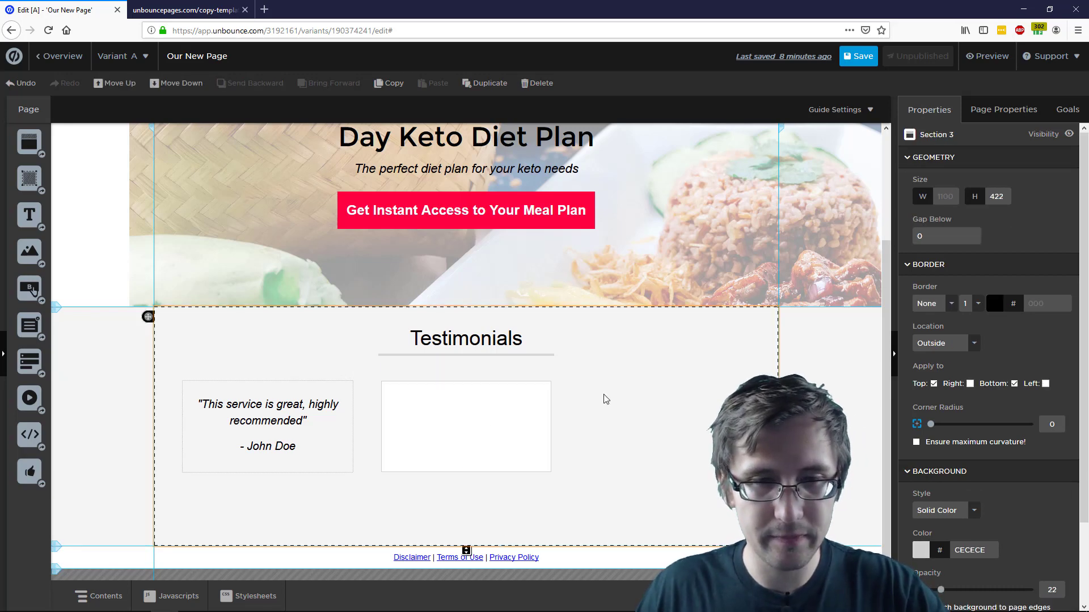
click(483, 427)
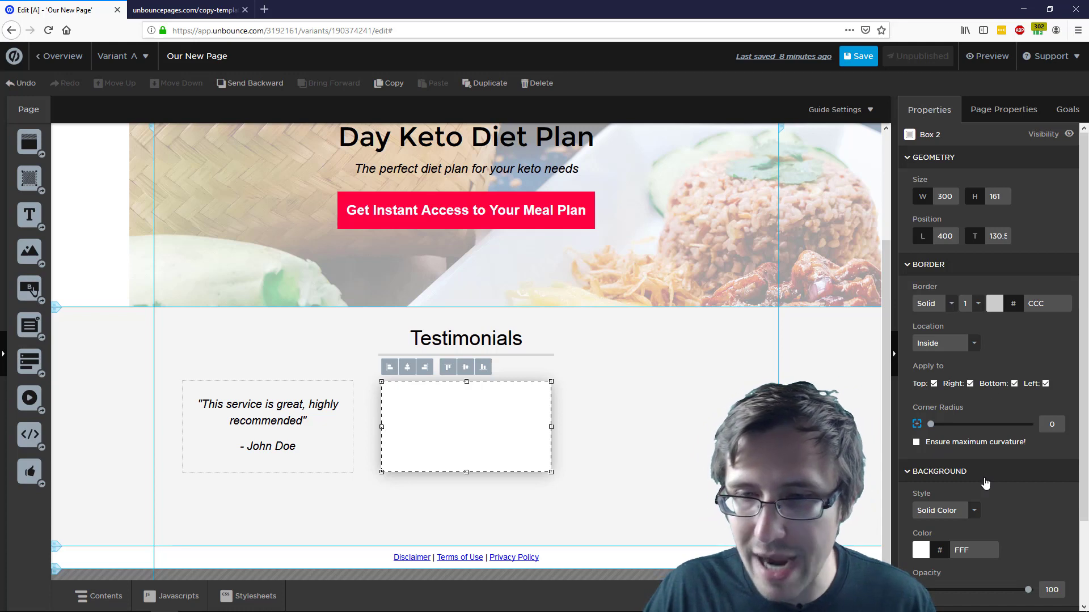
scroll(984, 486, down, 1)
scroll(984, 487, down, 1)
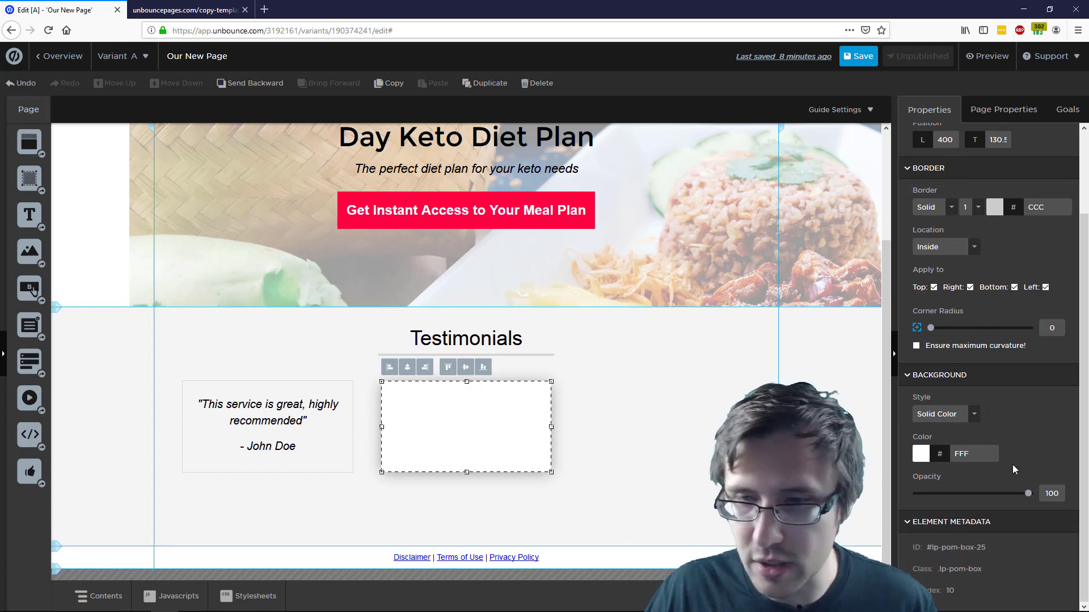
click(665, 391)
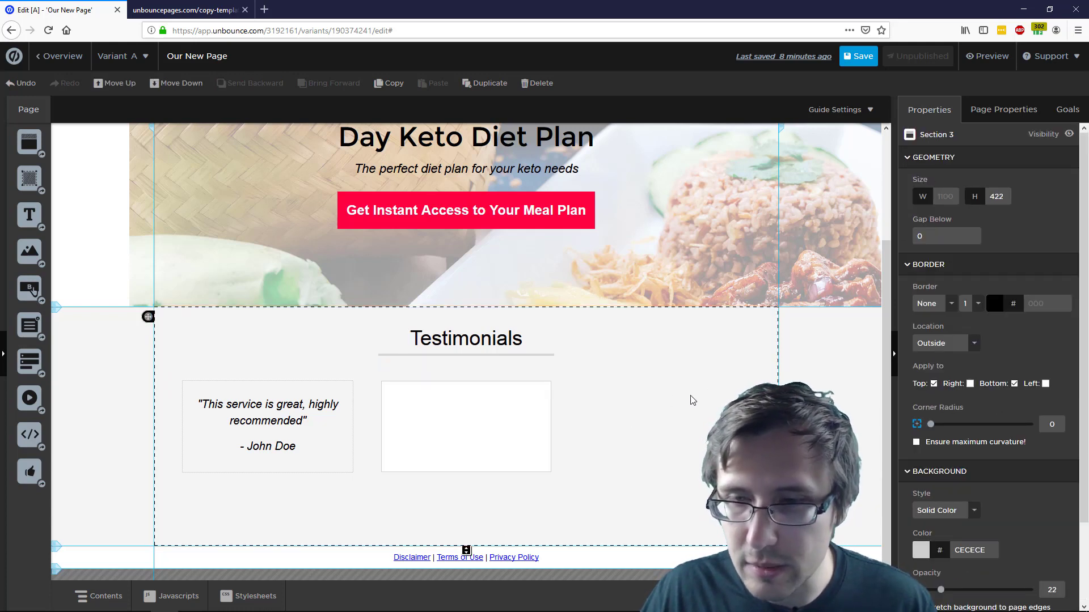
click(967, 554)
key(ctrl+c)
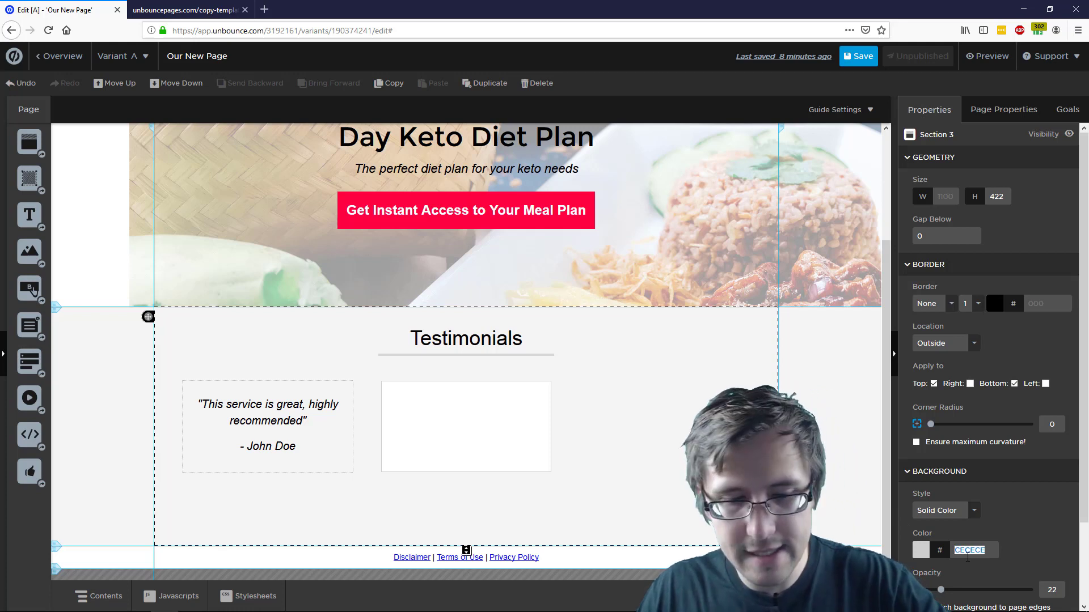
click(532, 408)
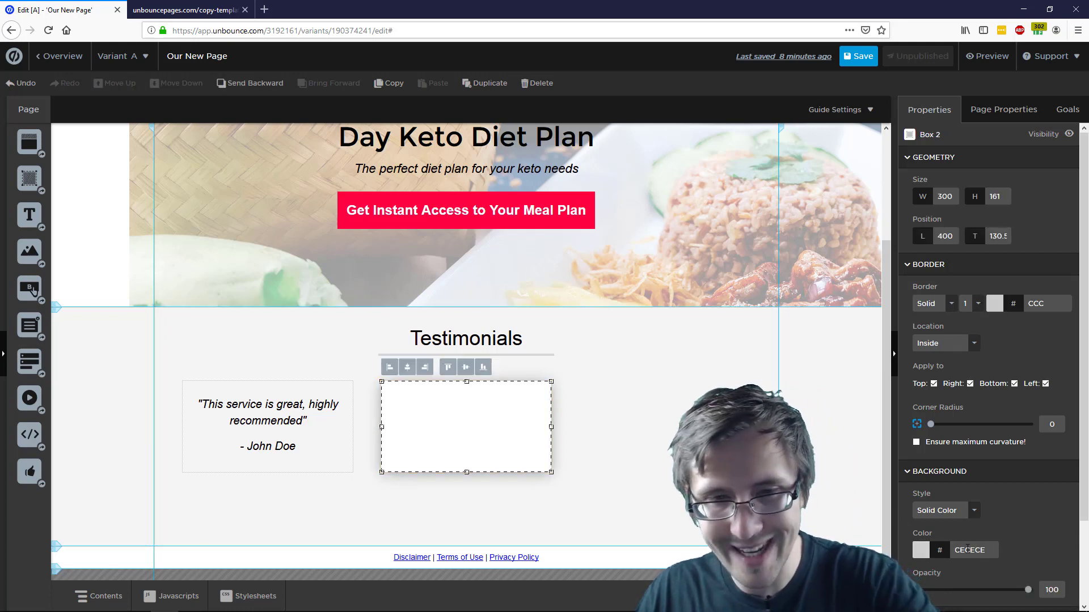
key(ctrl+v)
click(648, 440)
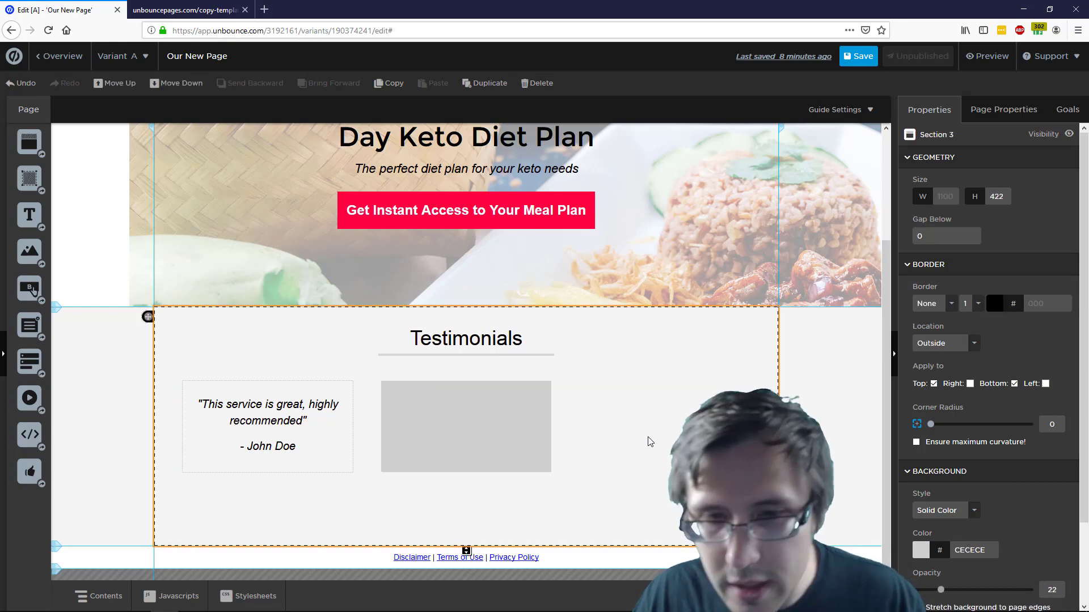
Change the new box's background to the header's lighter F5F5F5 gray
scroll(1039, 494, down, 3)
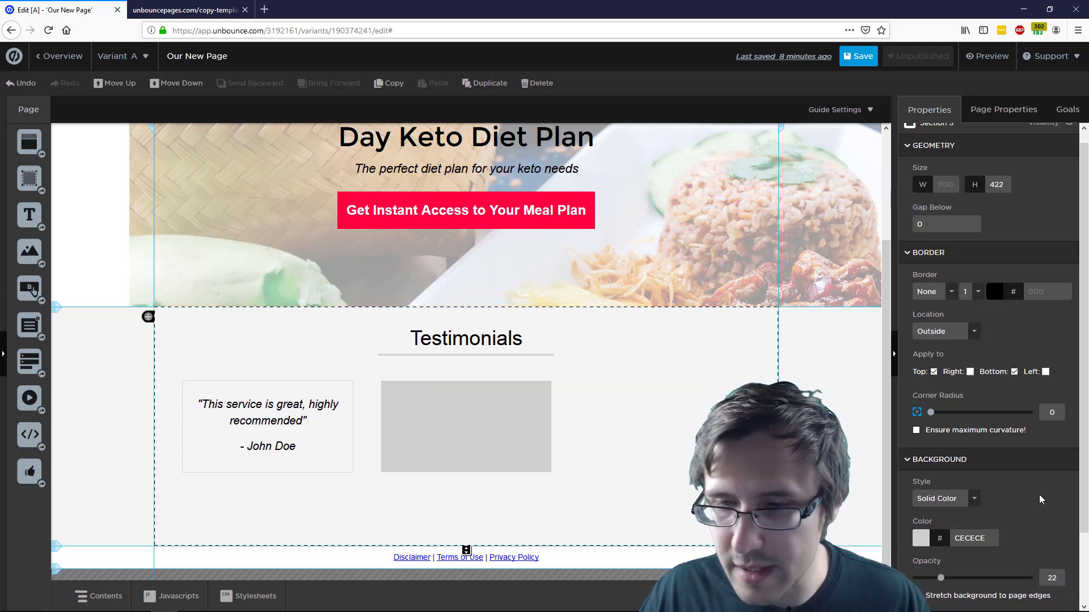
scroll(1009, 440, up, 3)
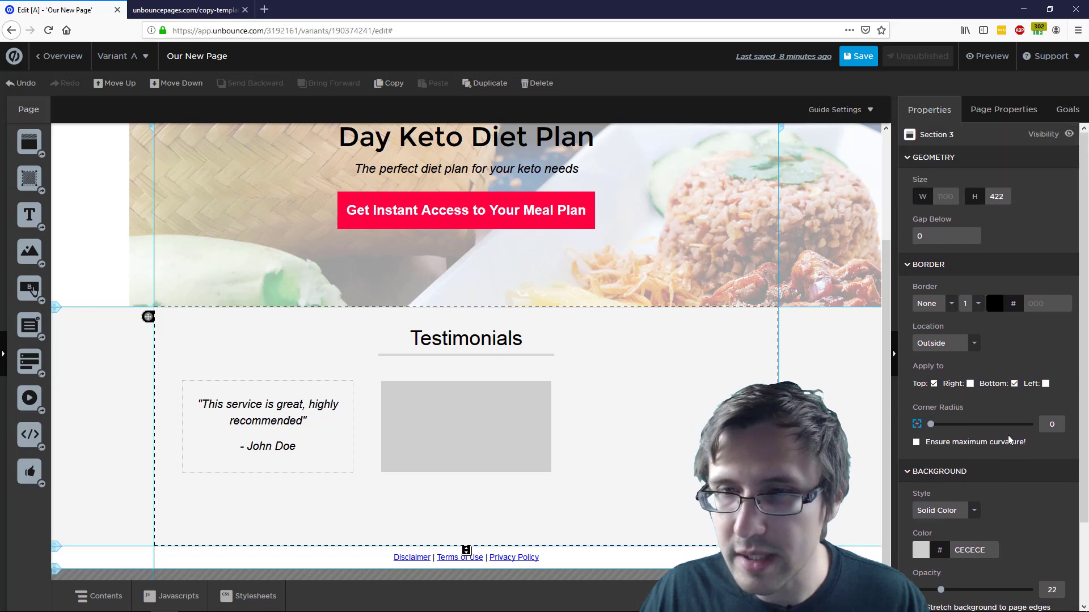
scroll(738, 293, up, 3)
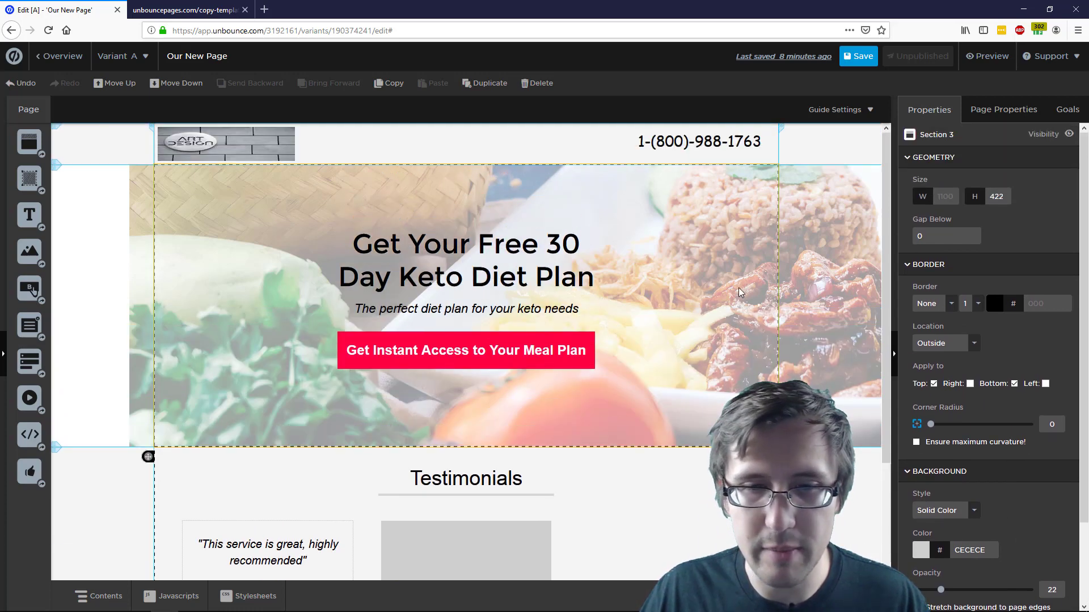
click(588, 139)
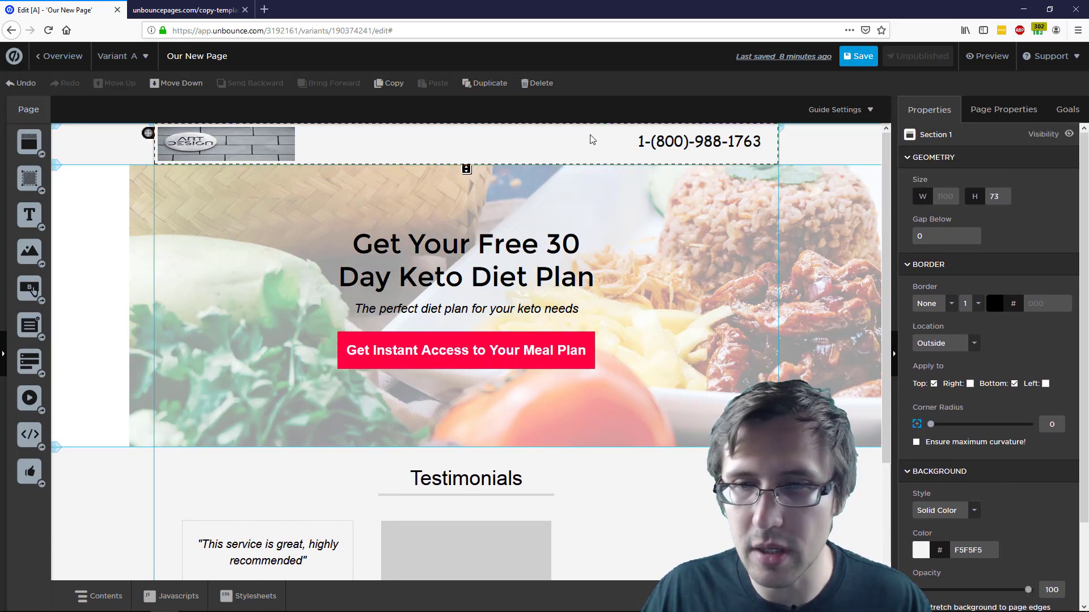
double_click(971, 552)
key(ctrl+c)
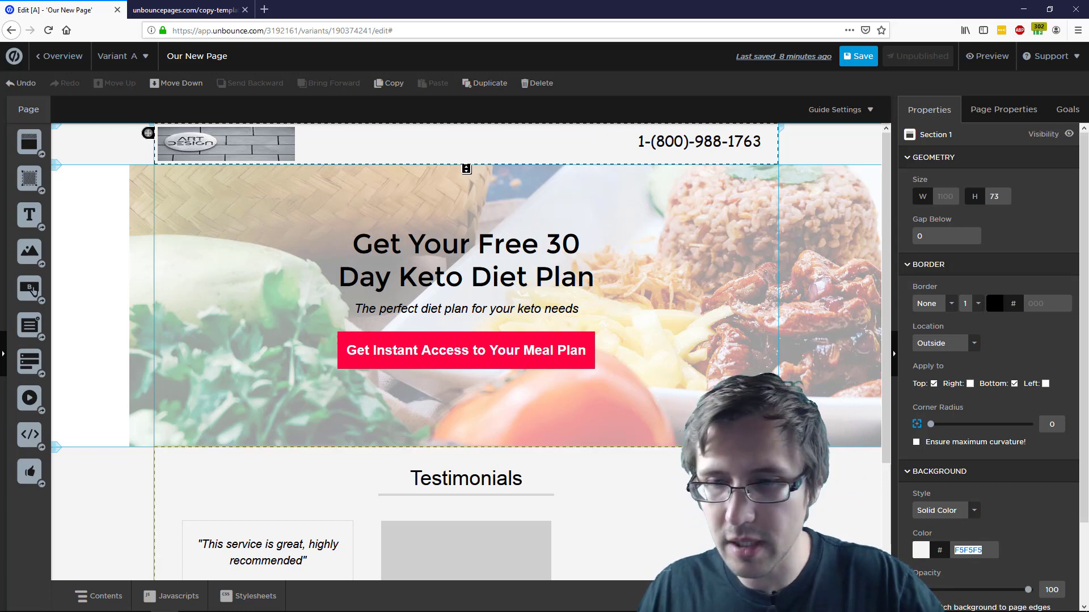
scroll(470, 435, down, 2)
click(468, 431)
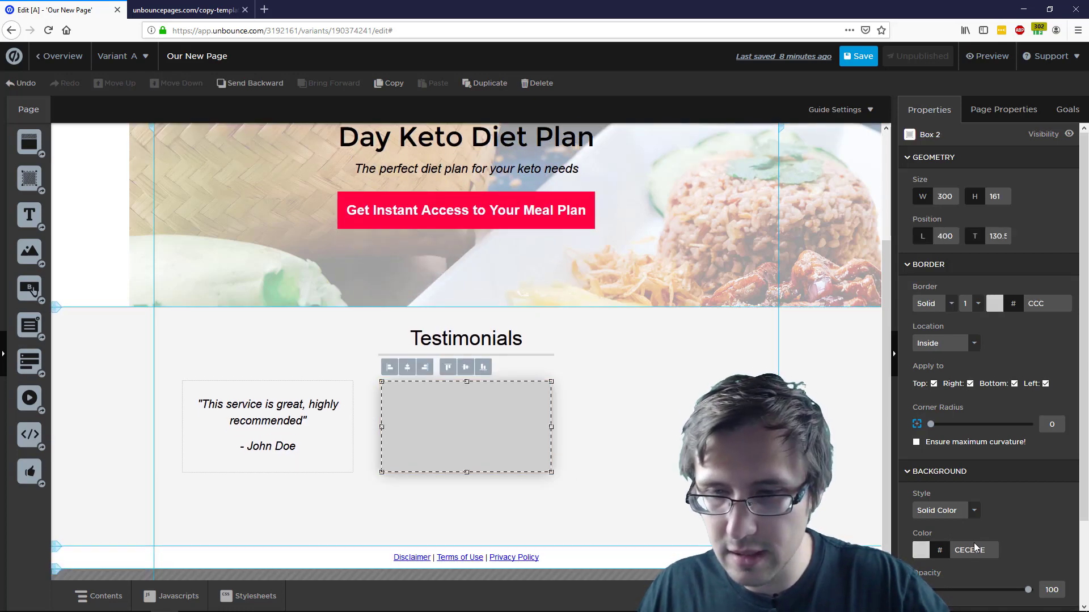
double_click(967, 556)
key(ctrl+v)
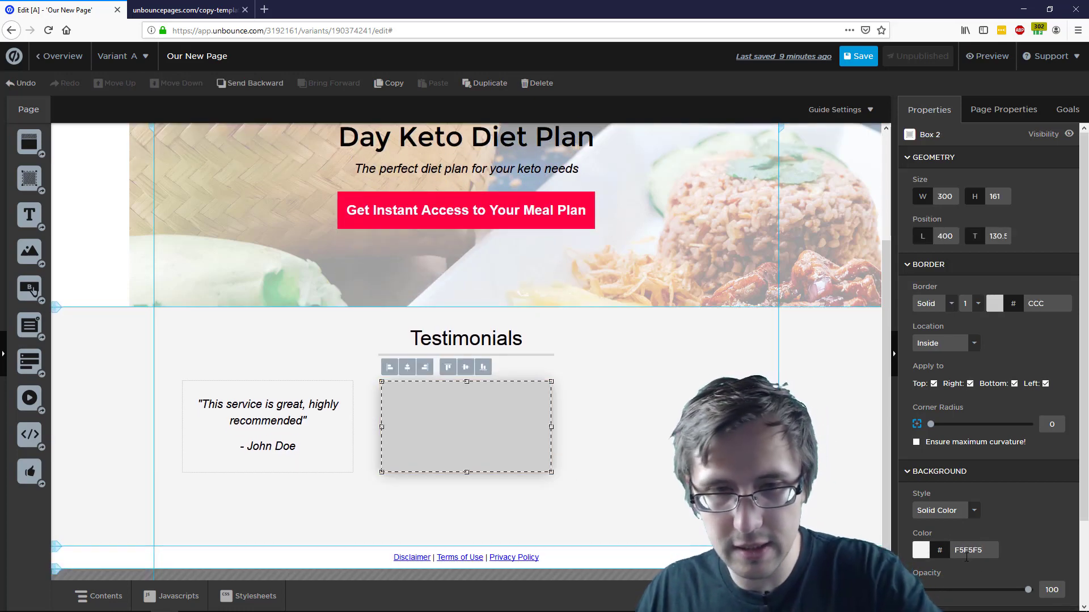
click(748, 491)
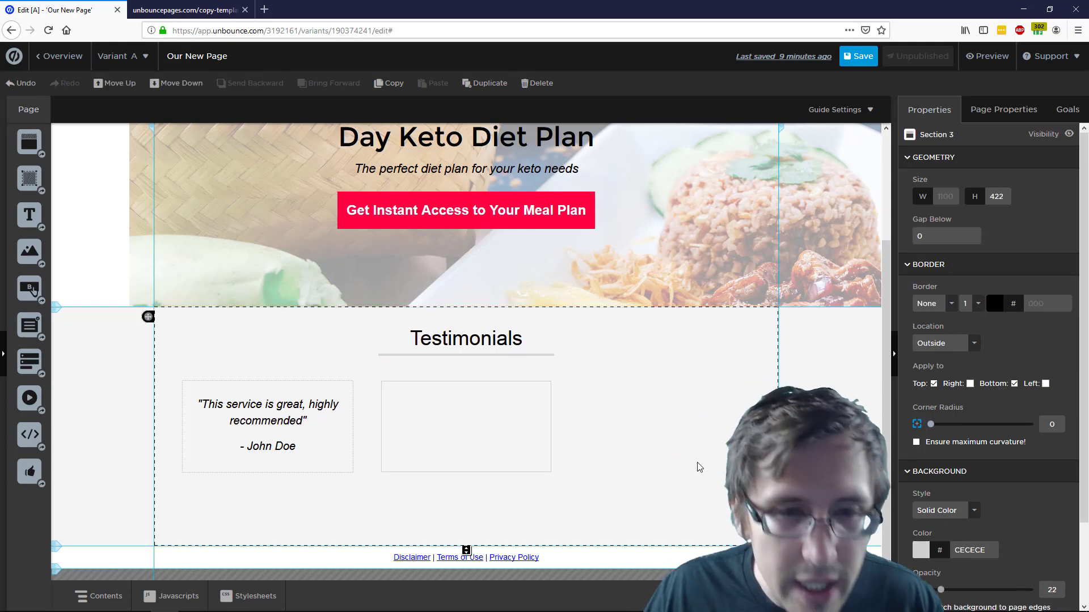
click(534, 445)
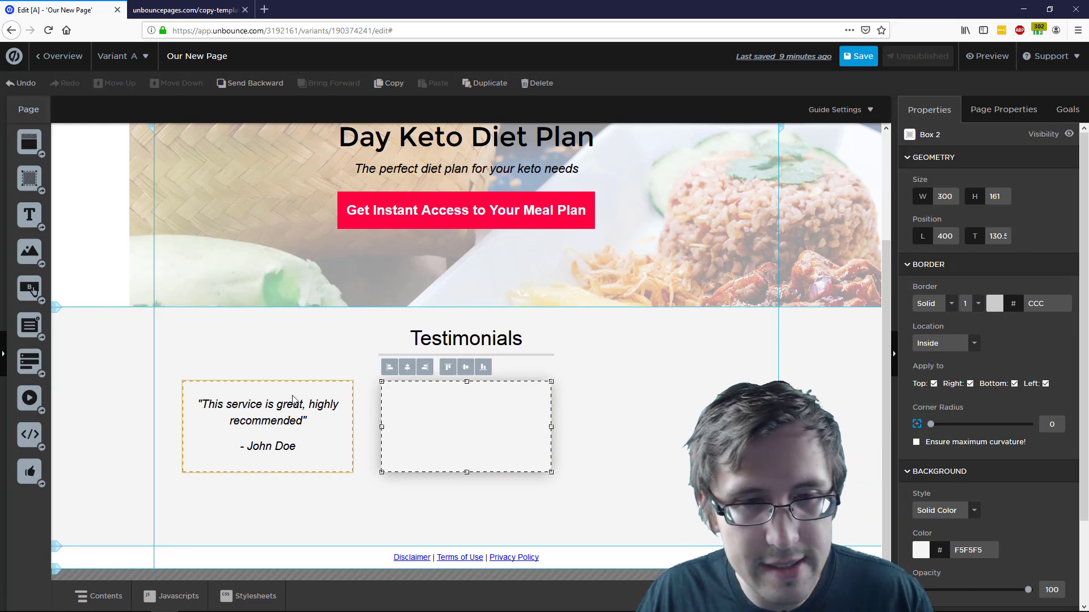
click(295, 448)
Switch the second testimonial box's border style to Dotted
scroll(998, 465, down, 3)
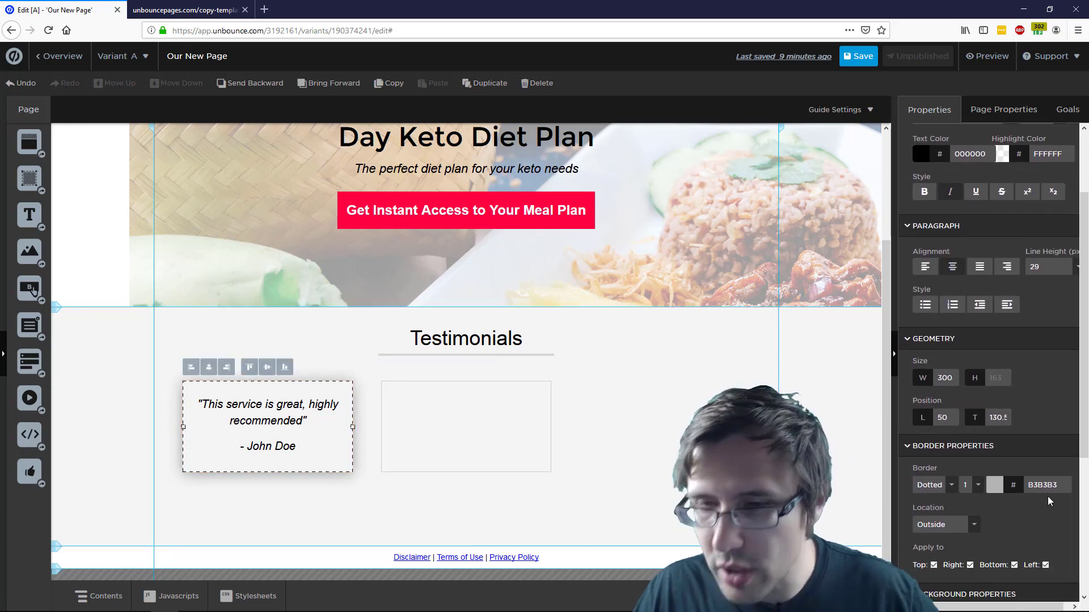
click(444, 450)
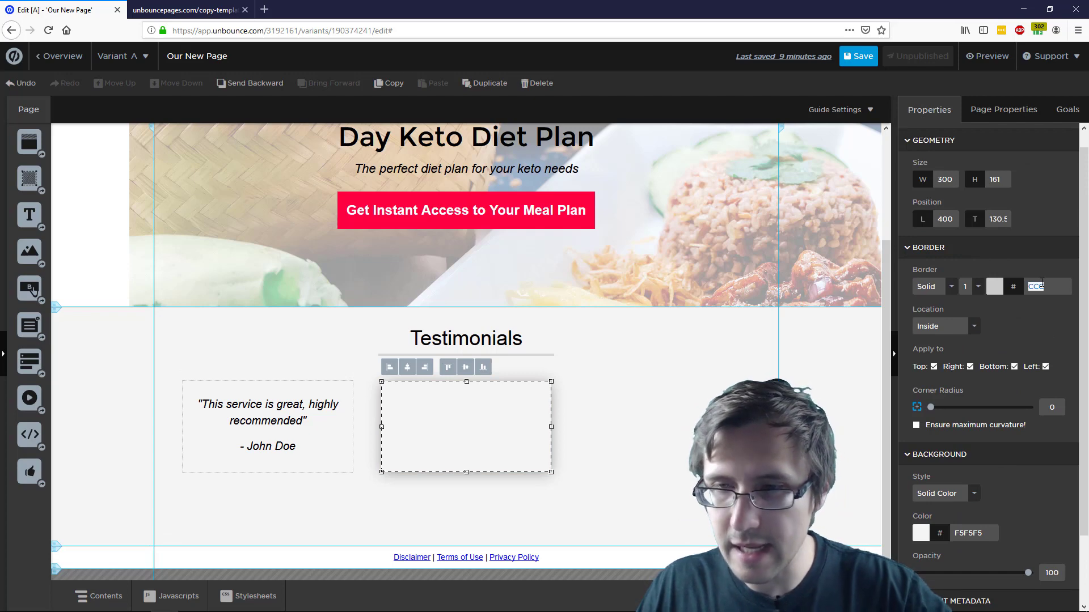
click(681, 419)
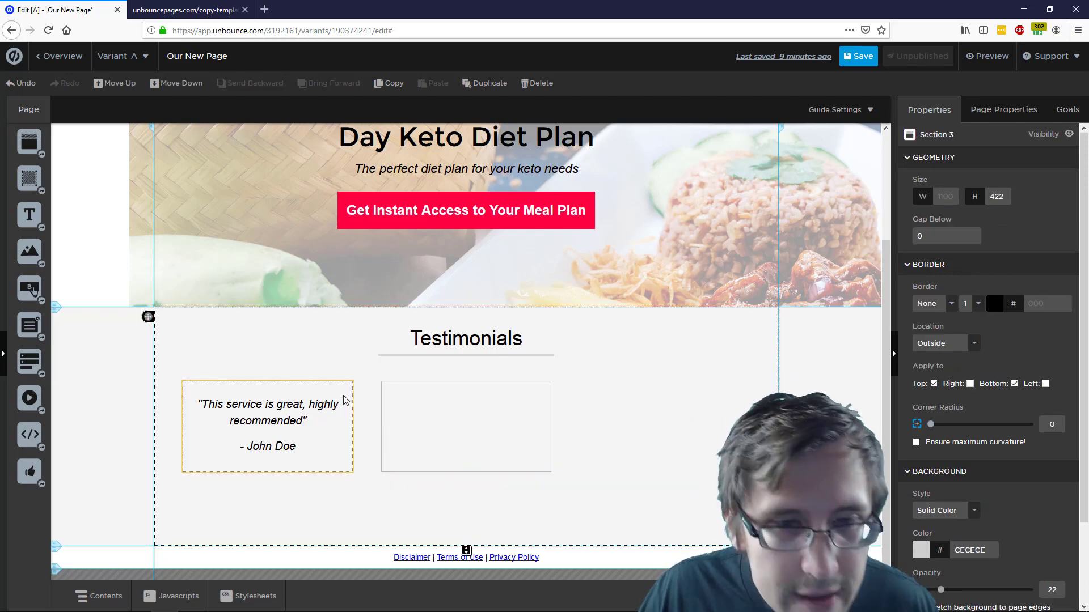
click(347, 426)
click(399, 417)
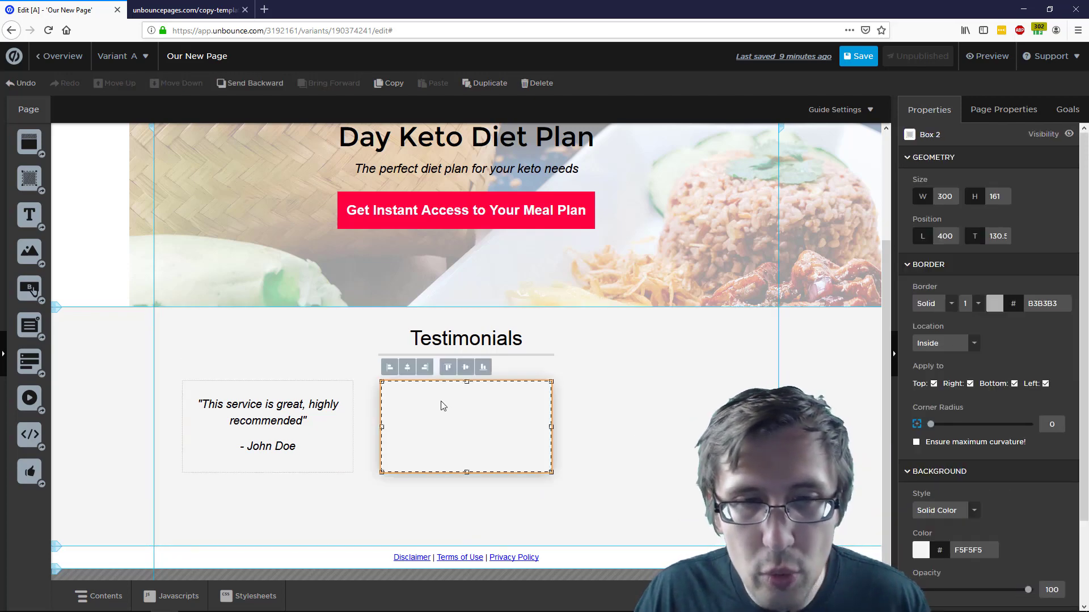
click(942, 306)
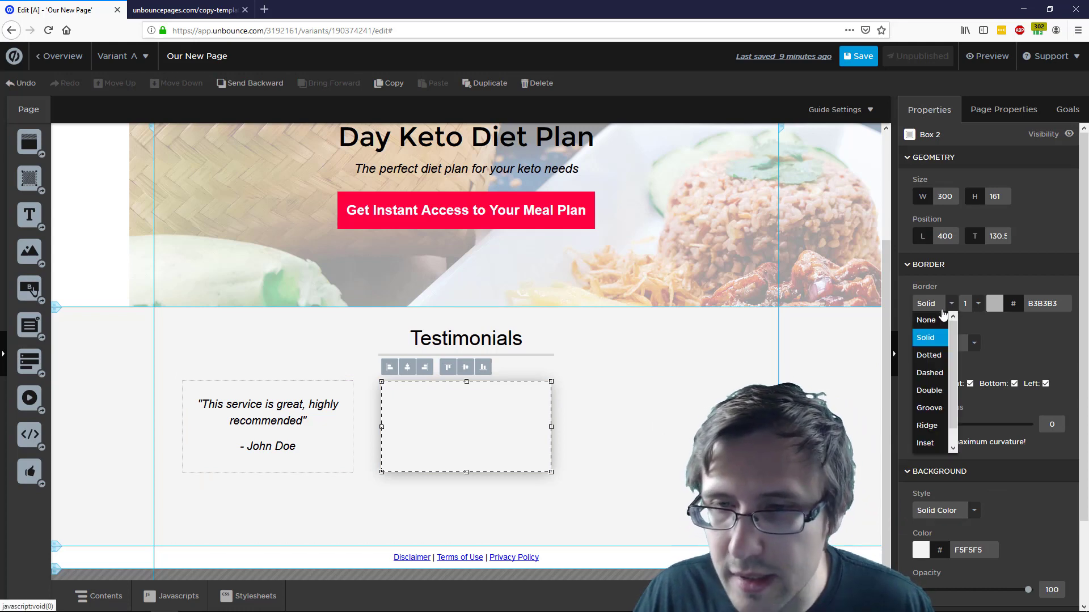
click(928, 359)
click(647, 390)
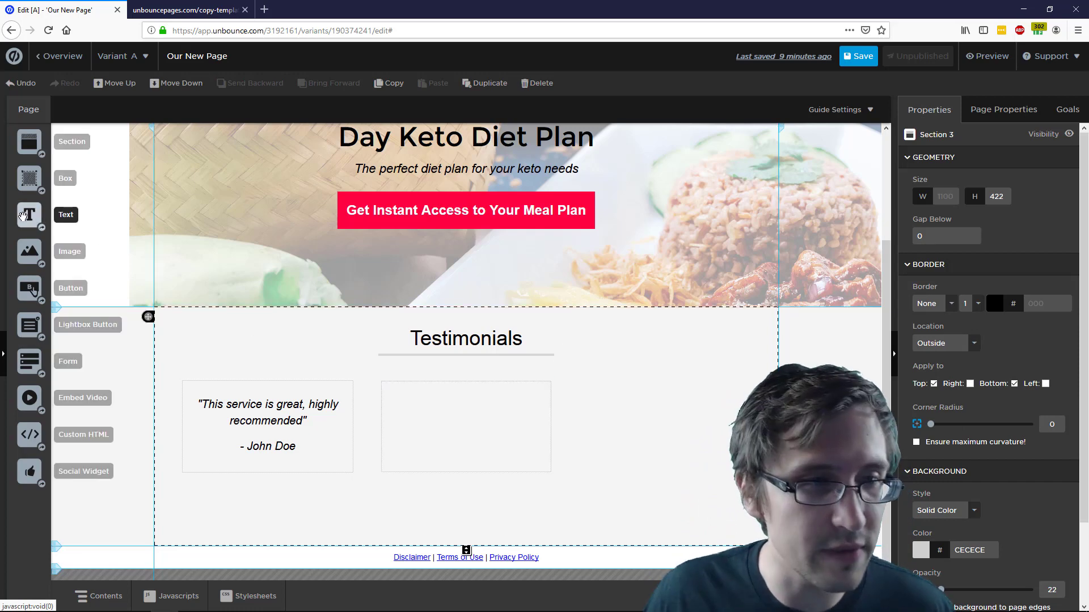
Add a text block in the second box containing the first testimonial's italic quote and name
drag(29, 214, 448, 426)
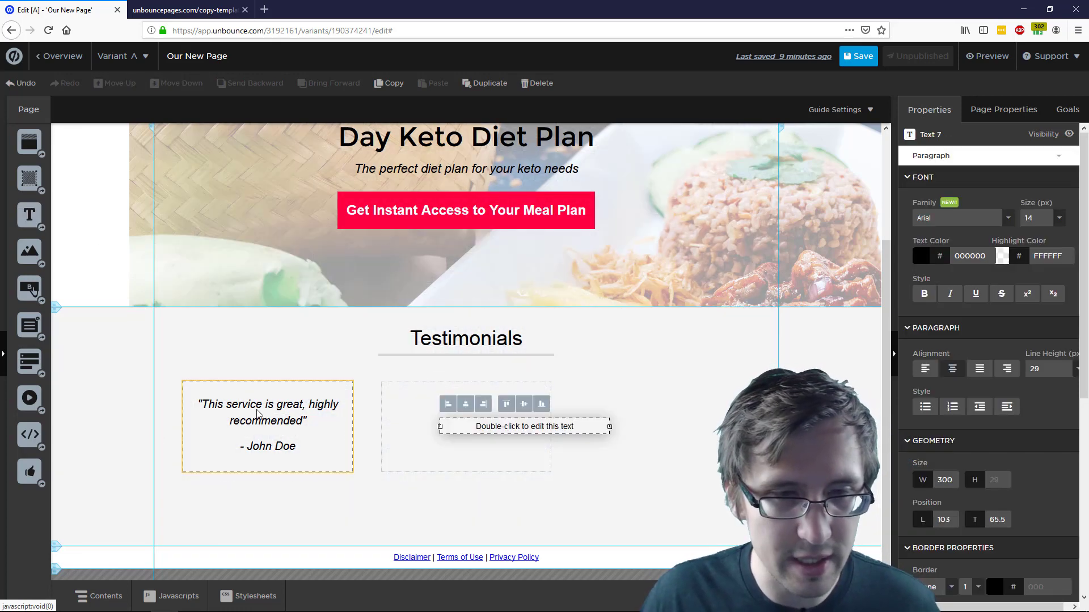
click(301, 434)
double_click(301, 434)
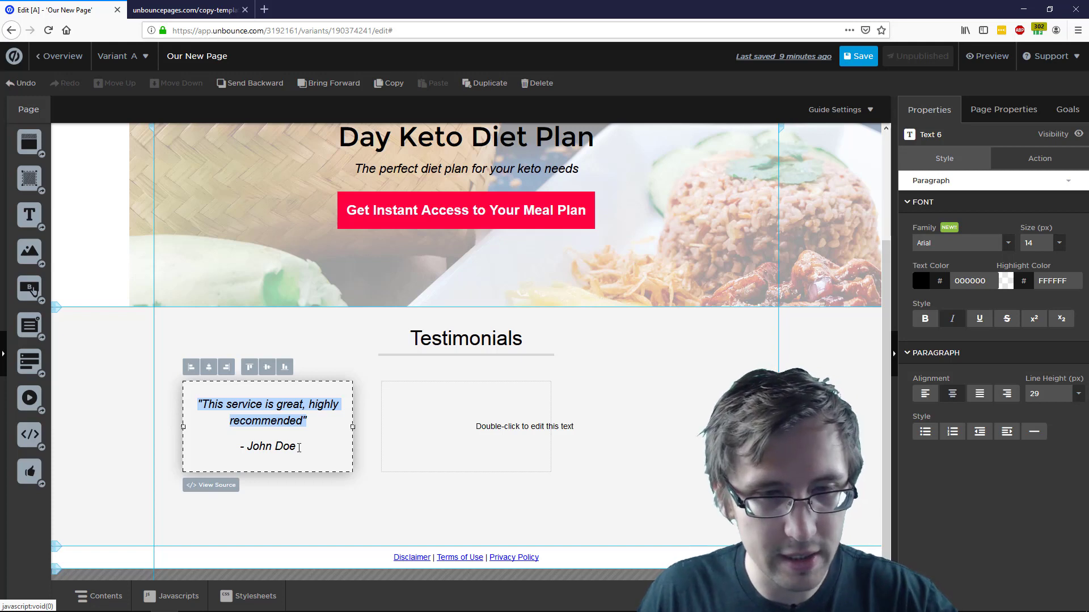
double_click(515, 428)
text("This service is great, highly recommended" - John Doe)
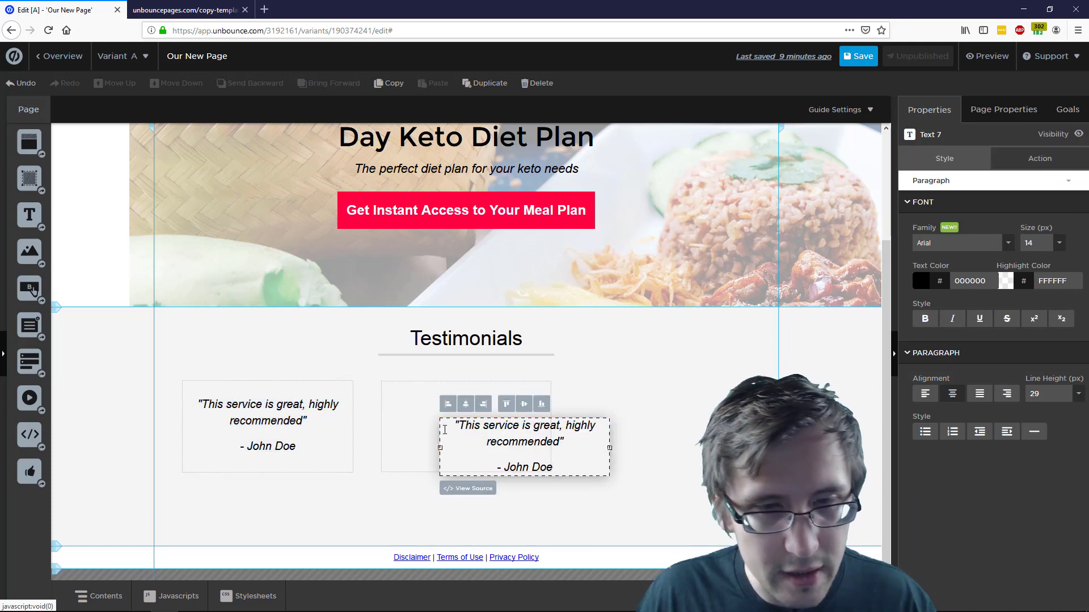
click(562, 420)
drag(543, 428, 485, 407)
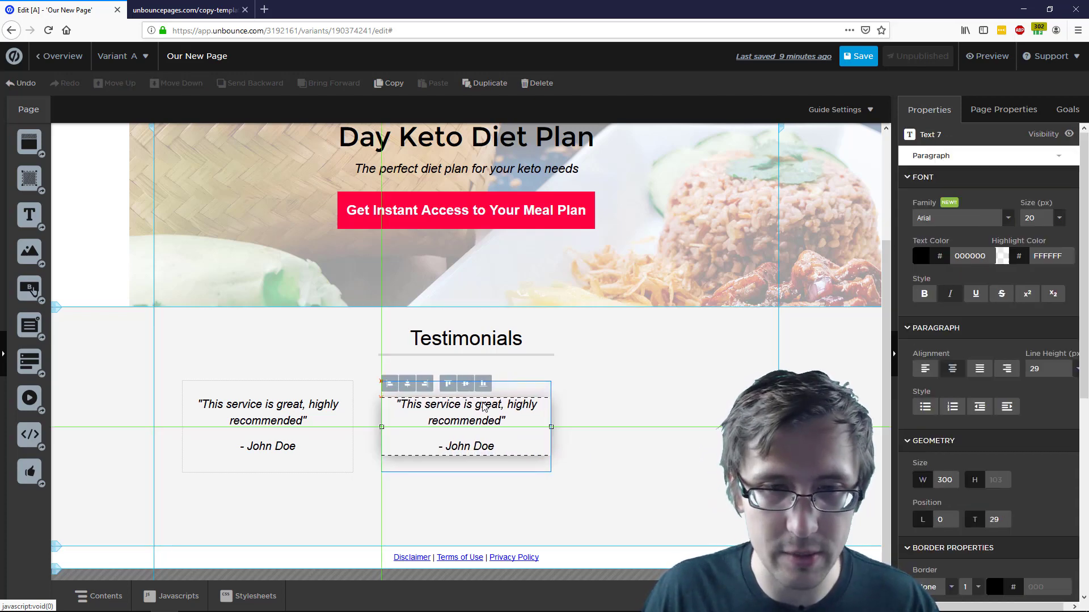
click(648, 351)
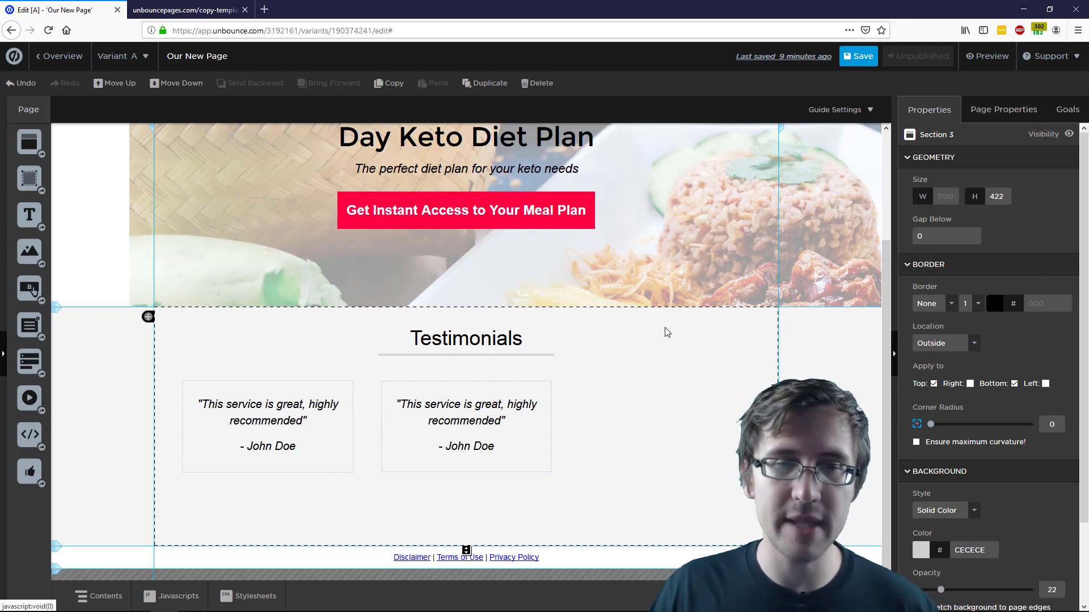
click(474, 423)
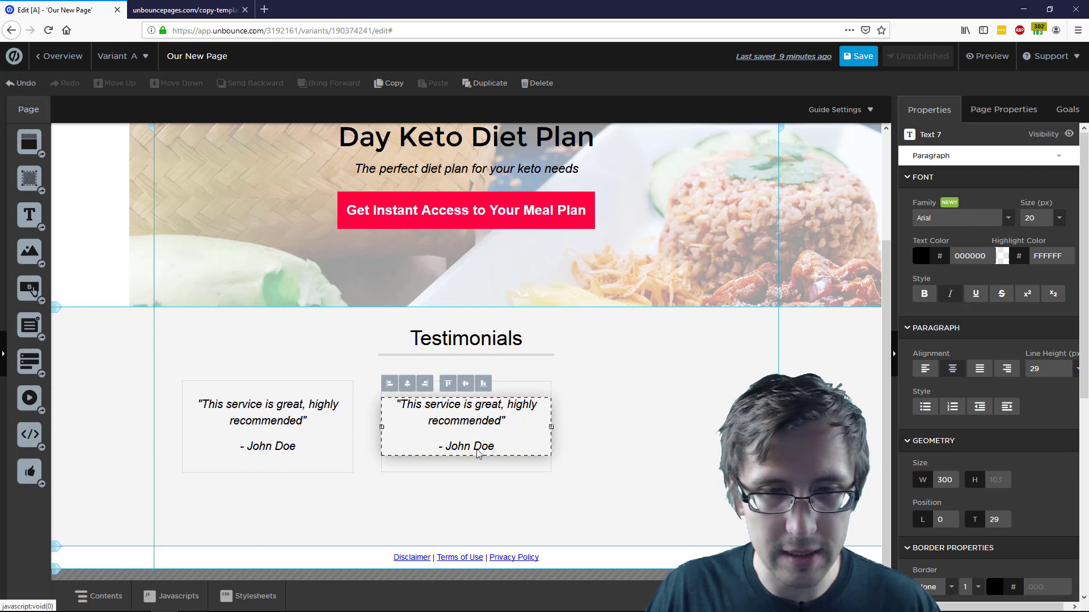
Replace the copied quote with 'Never knew it existed until now, great service.'
double_click(477, 451)
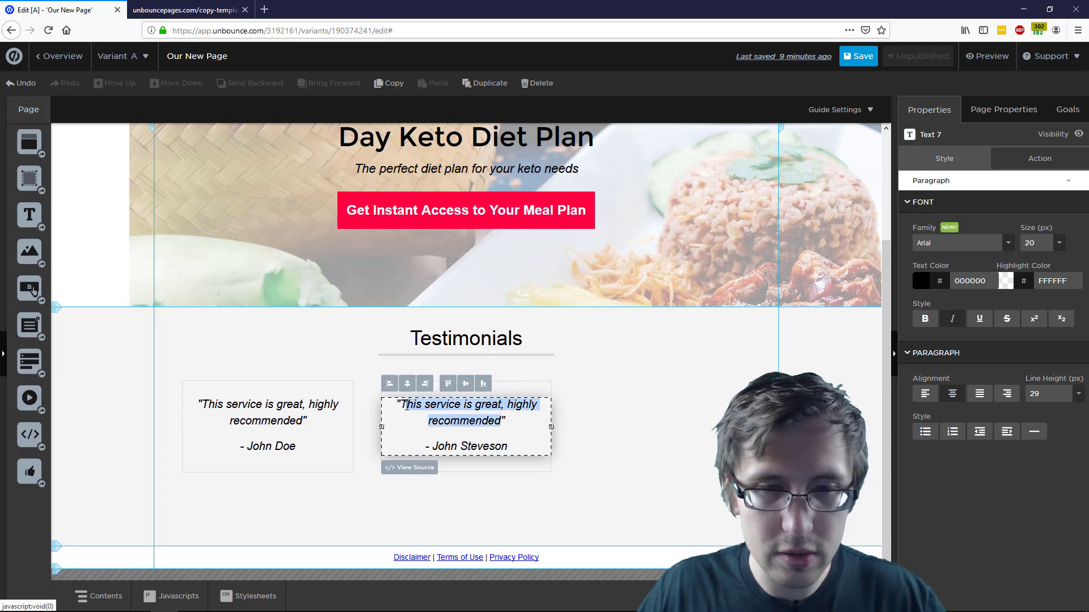
key(BackSpace)
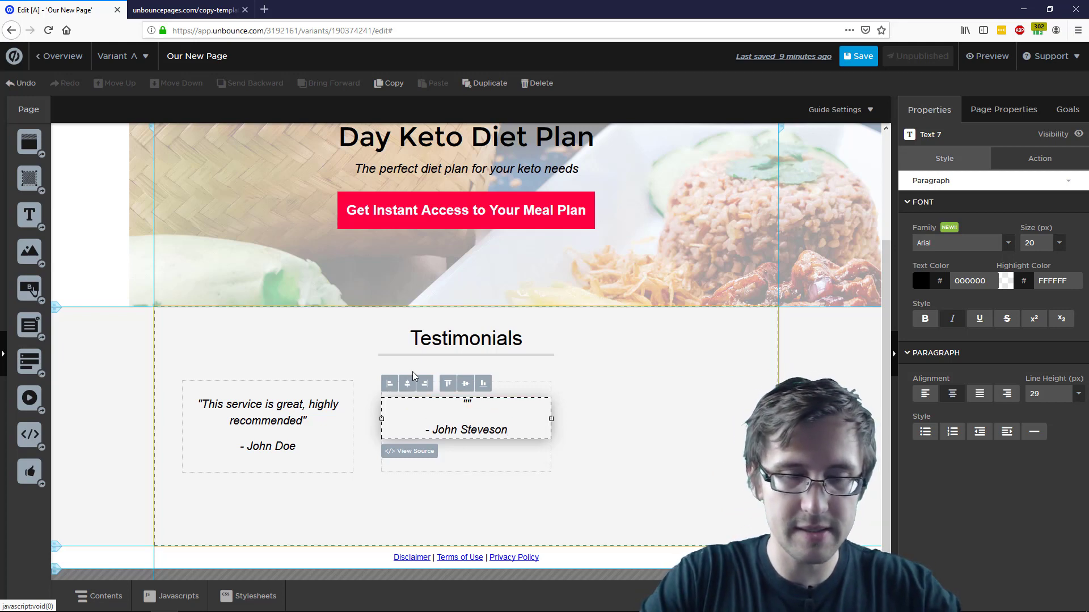
text(Never knew it existed)
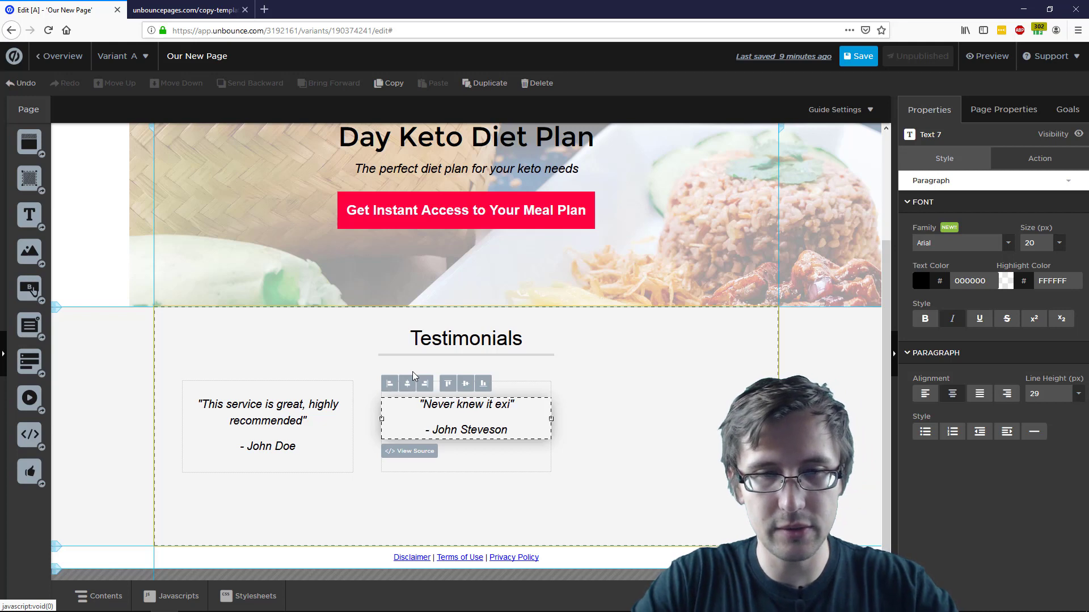
text( until now, g)
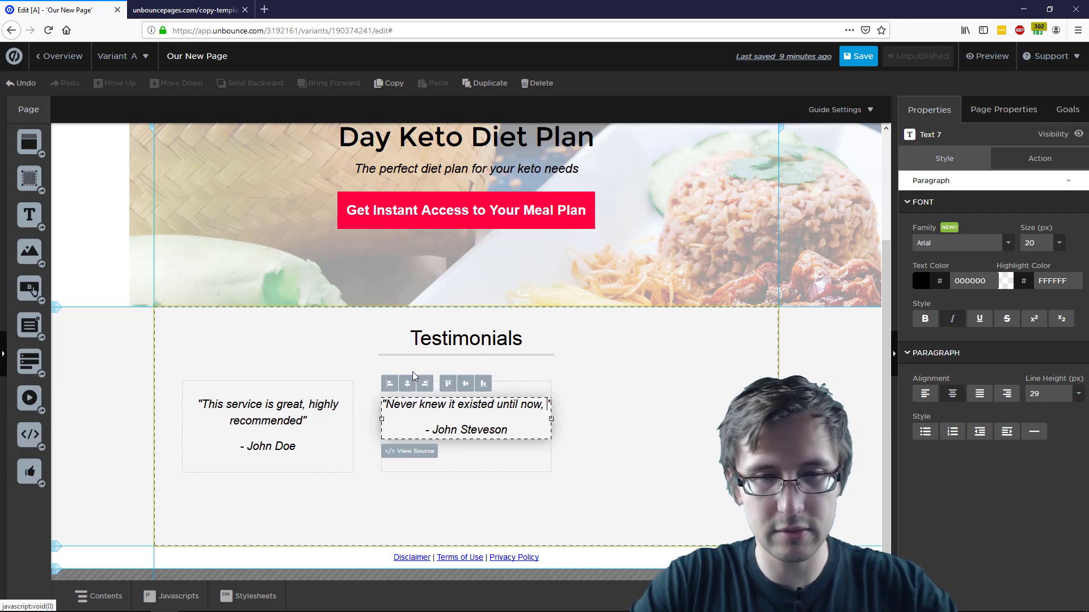
text(reat service.)
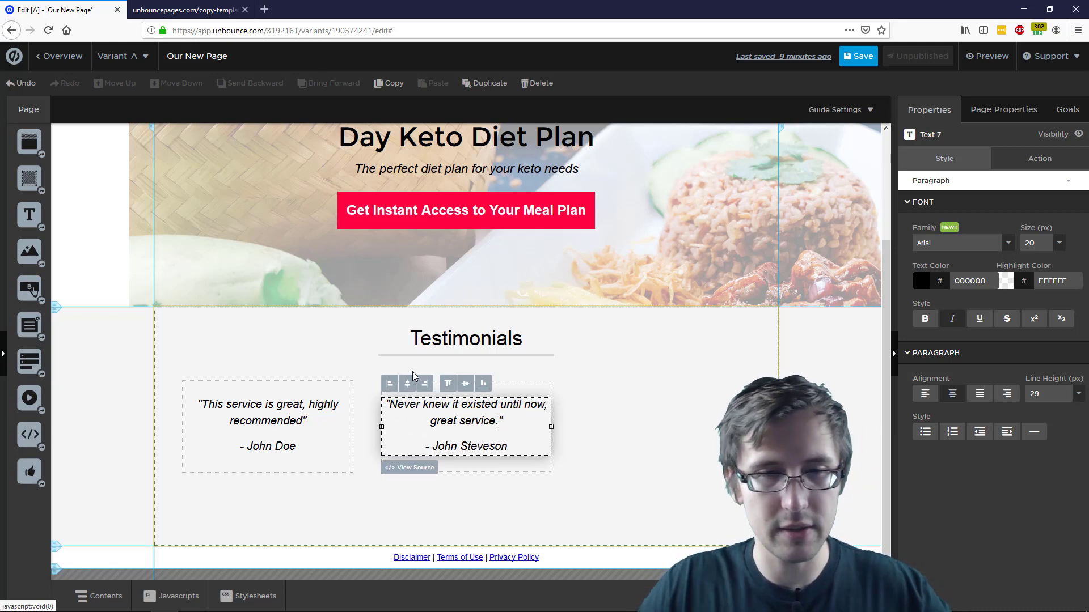
click(719, 454)
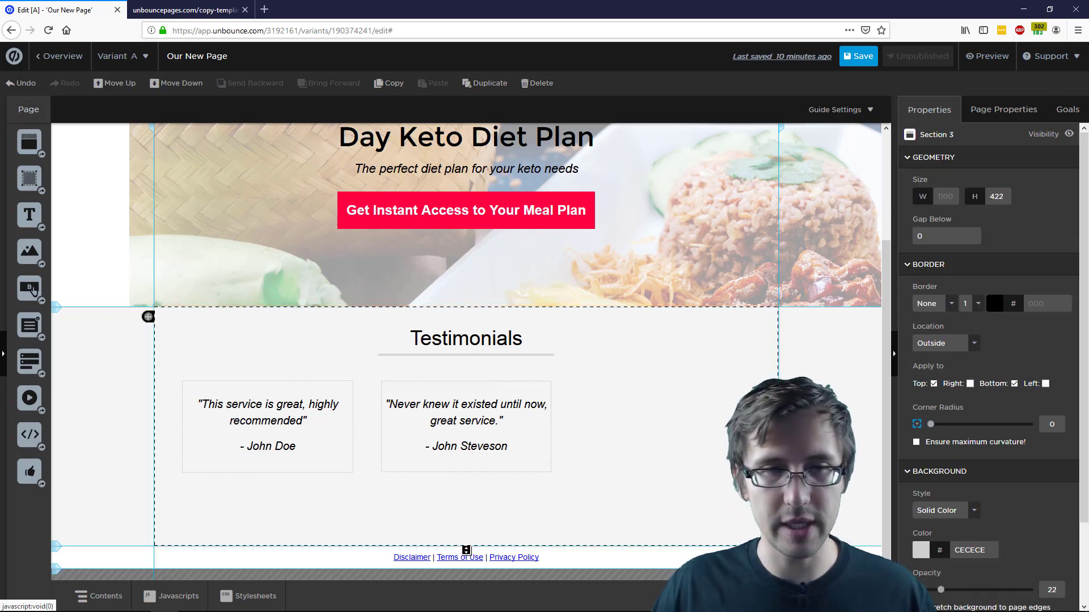
Nudge the new quote 10 px right to centre it in the second box
click(499, 414)
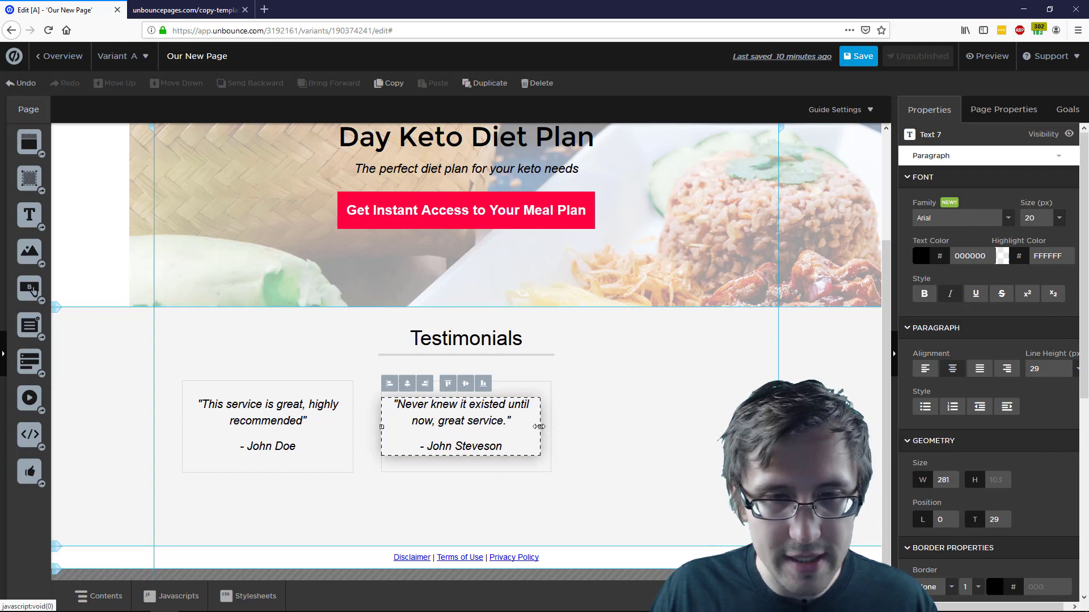
key(Right)
key(Right)
key(Right)
key(Right)
key(Right)
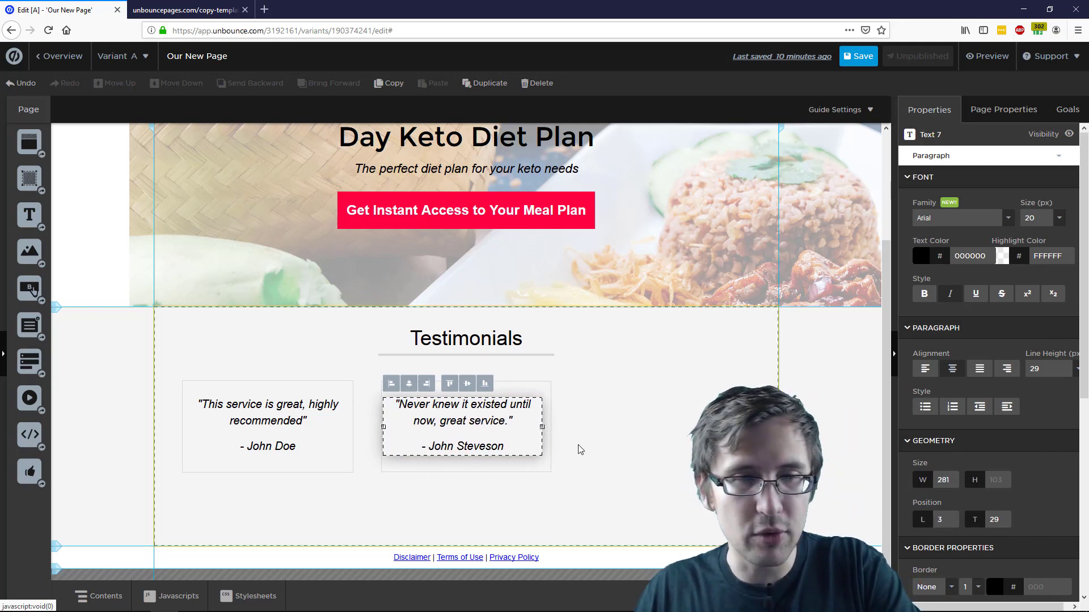
key(Right)
key(Right)
key(Right)
key(Right)
key(Right)
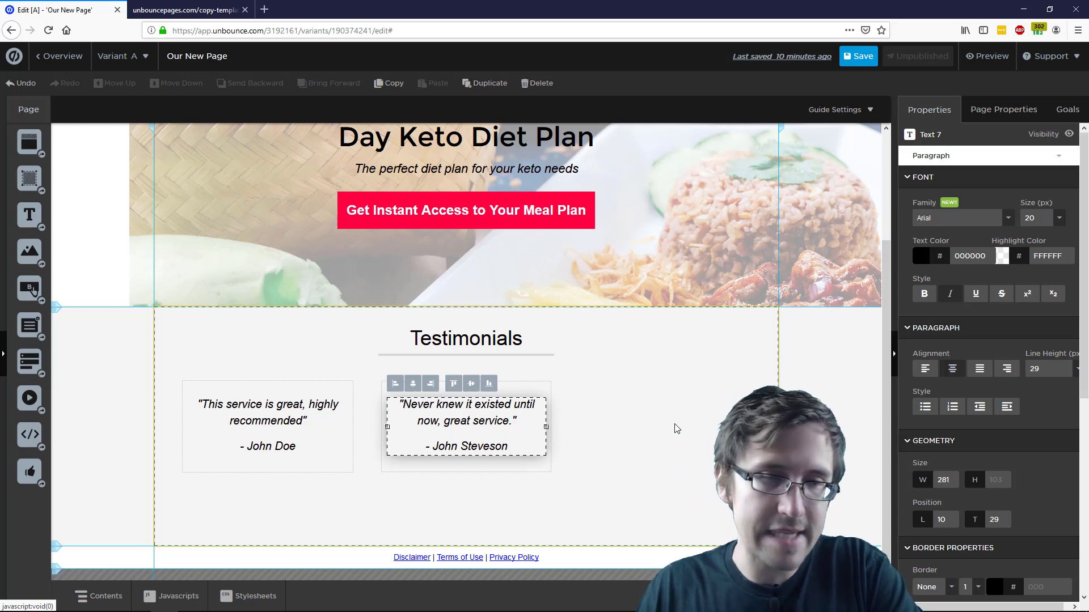
click(650, 388)
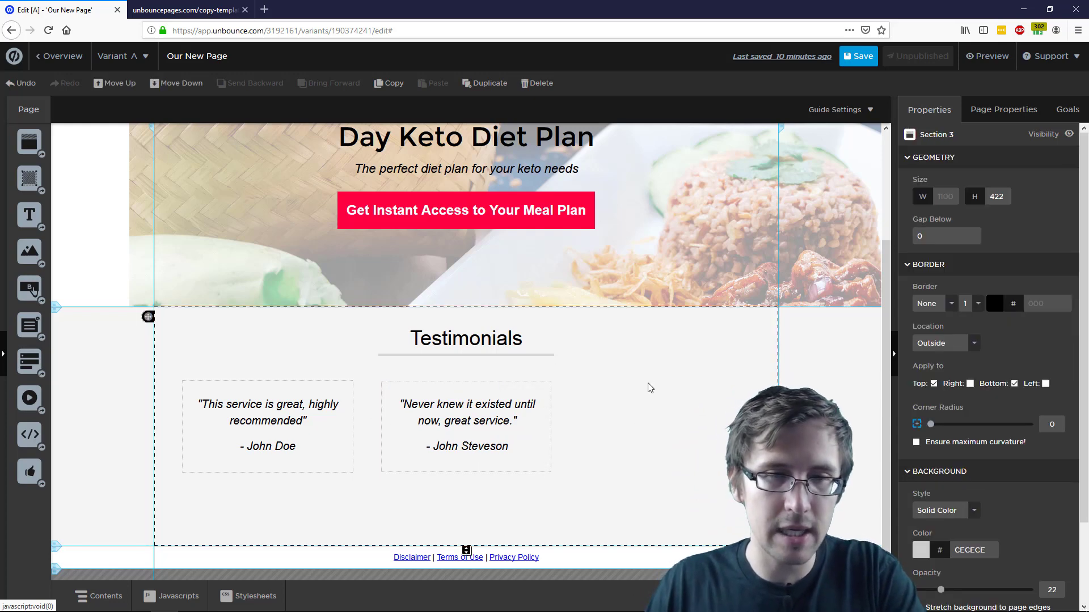
click(464, 409)
click(685, 416)
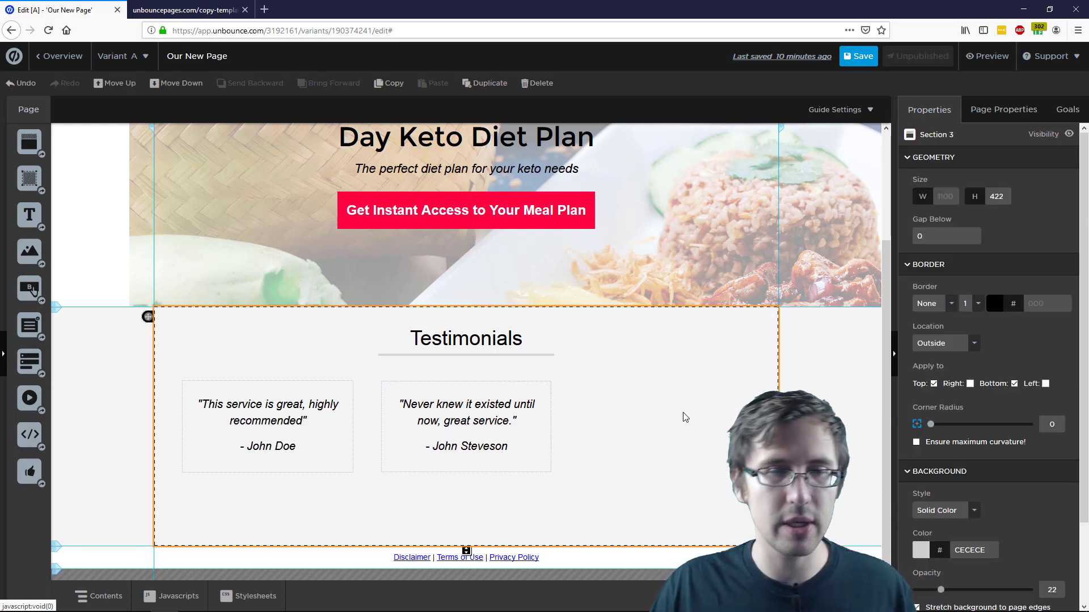
click(518, 408)
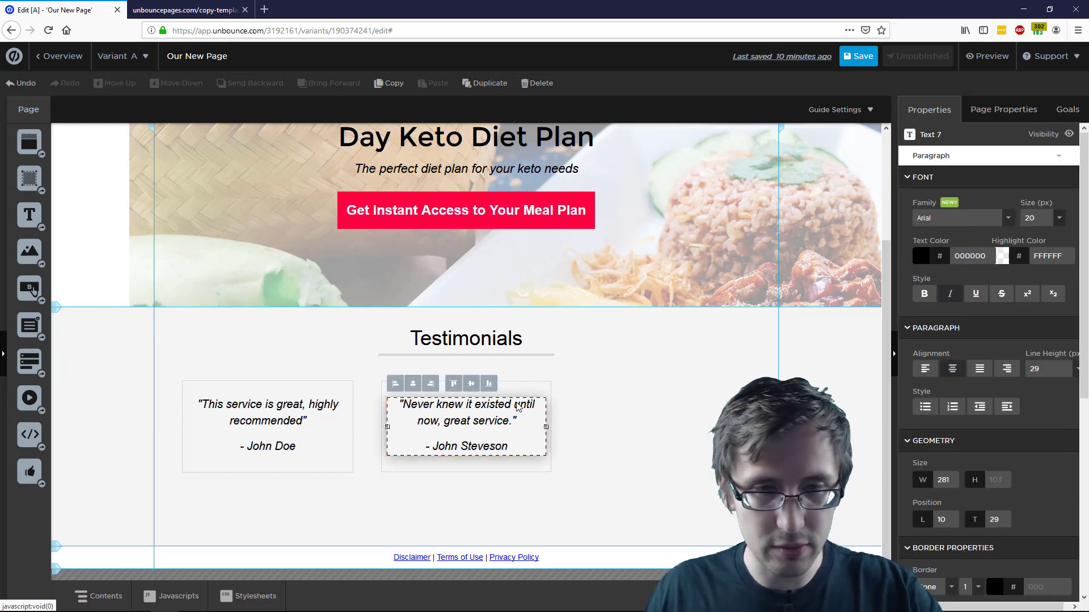
click(650, 414)
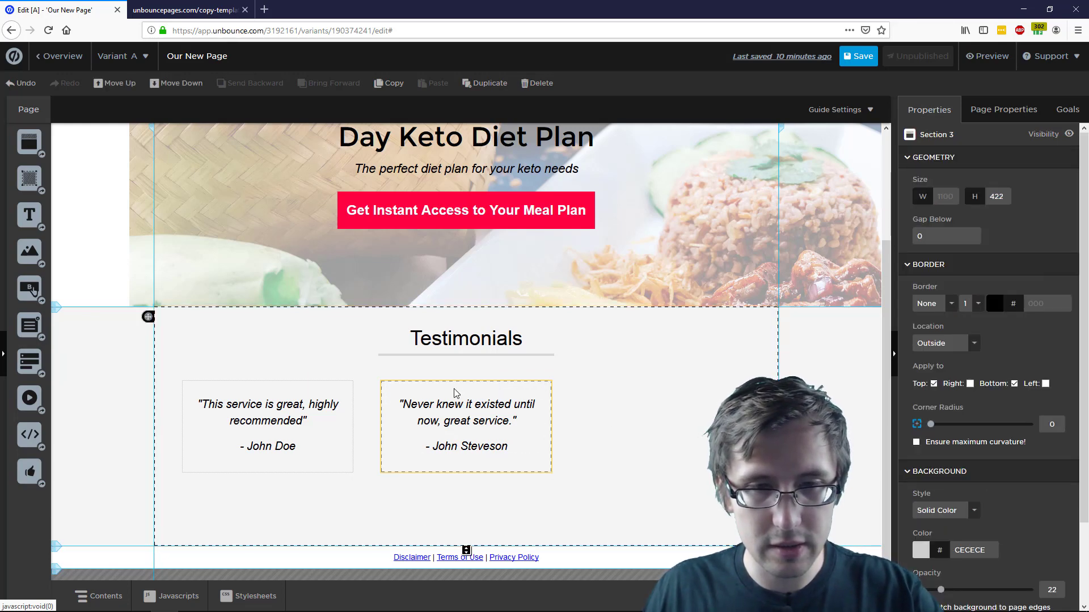
click(455, 393)
click(611, 394)
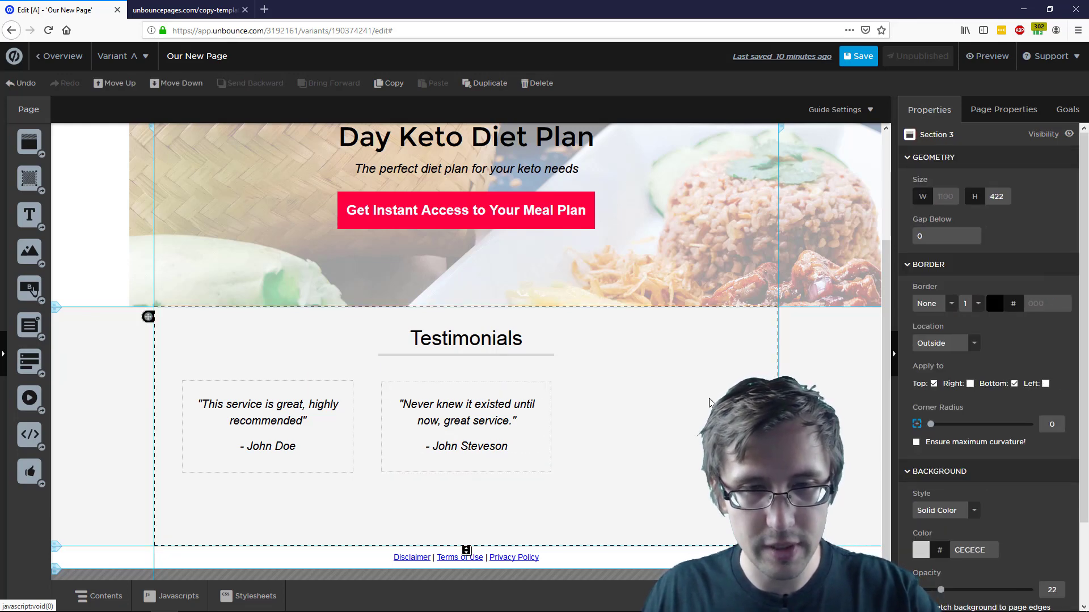
click(498, 394)
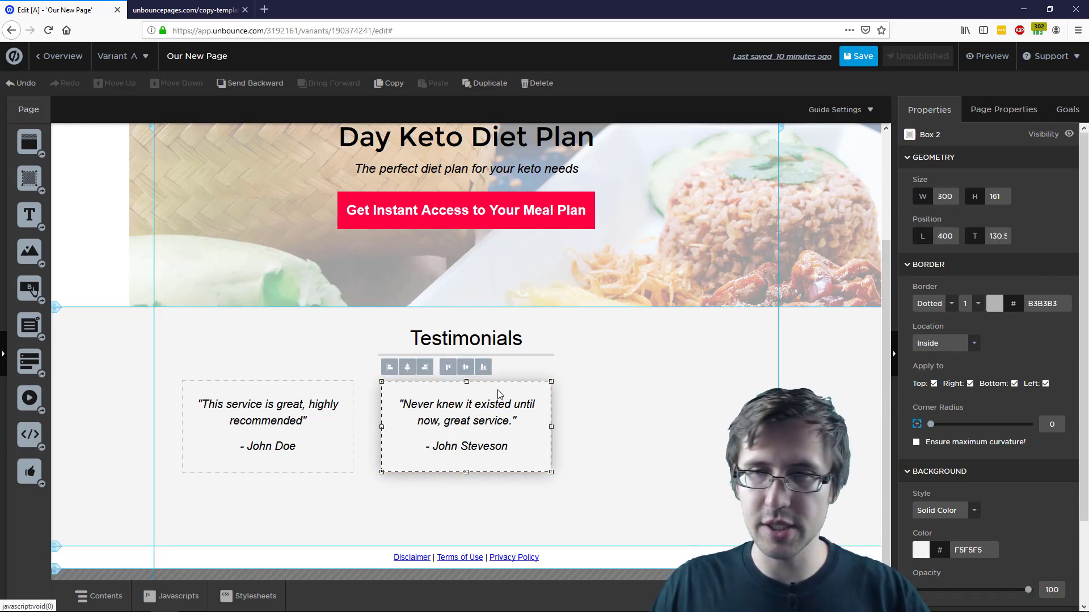
click(637, 407)
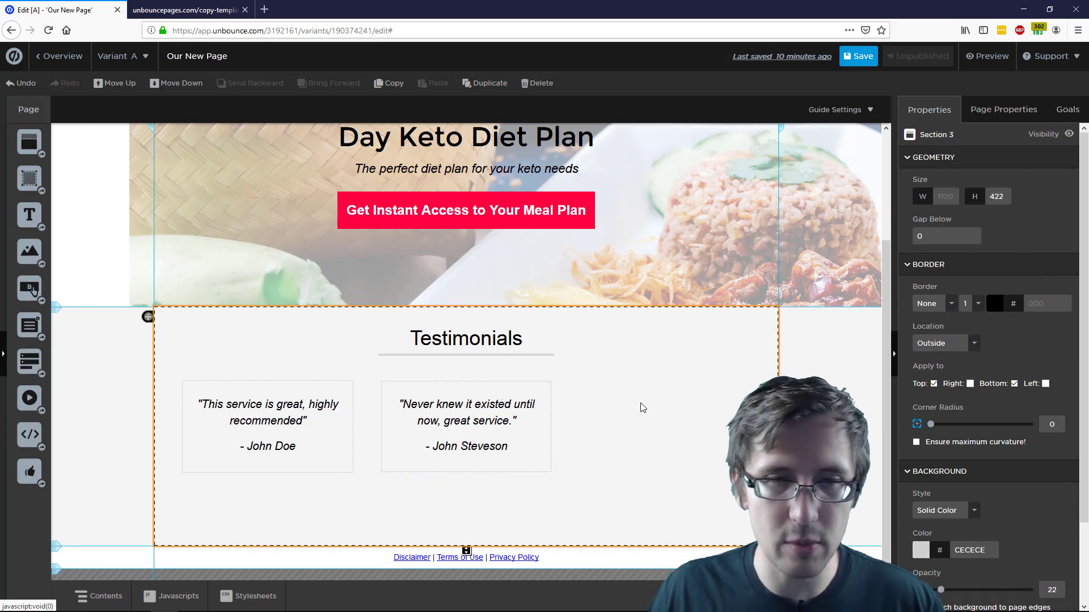
scroll(709, 397, up, 1)
scroll(711, 398, down, 1)
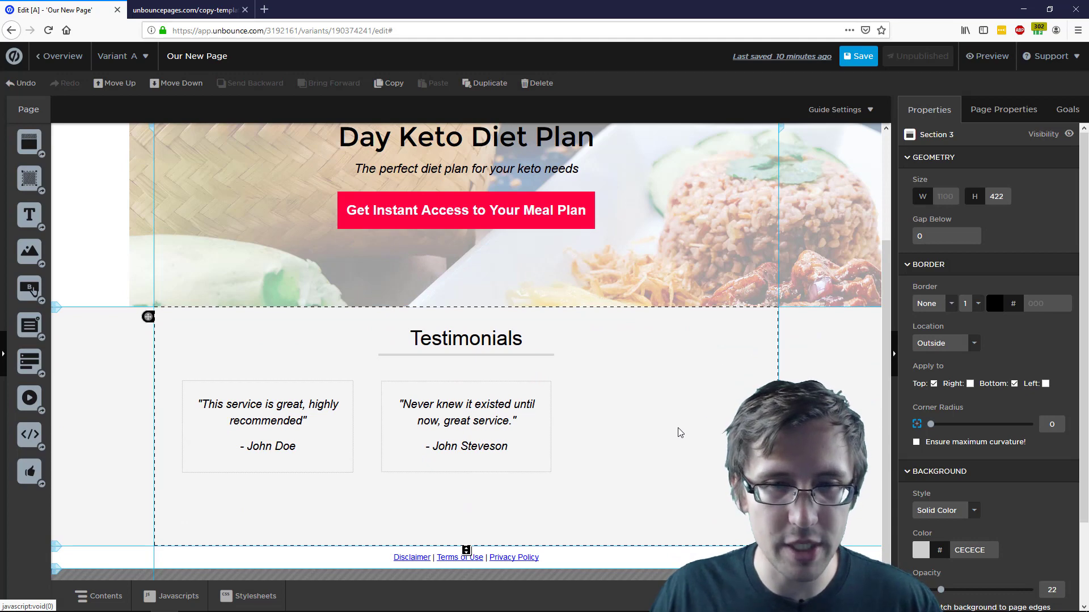
Compare the layout against the suit template page, then go back to the editor
click(186, 6)
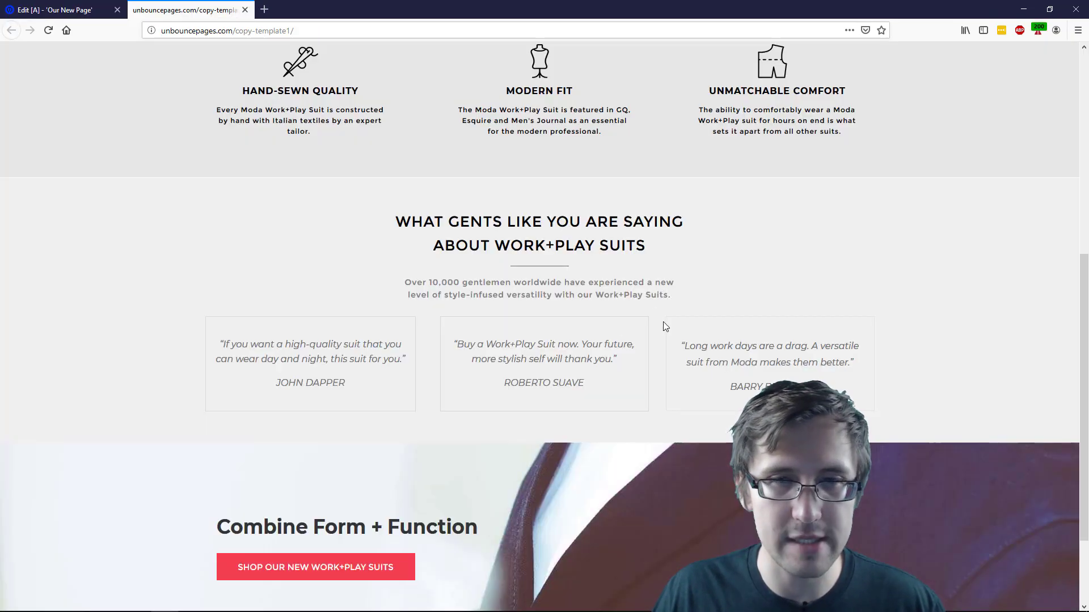
scroll(451, 387, up, 3)
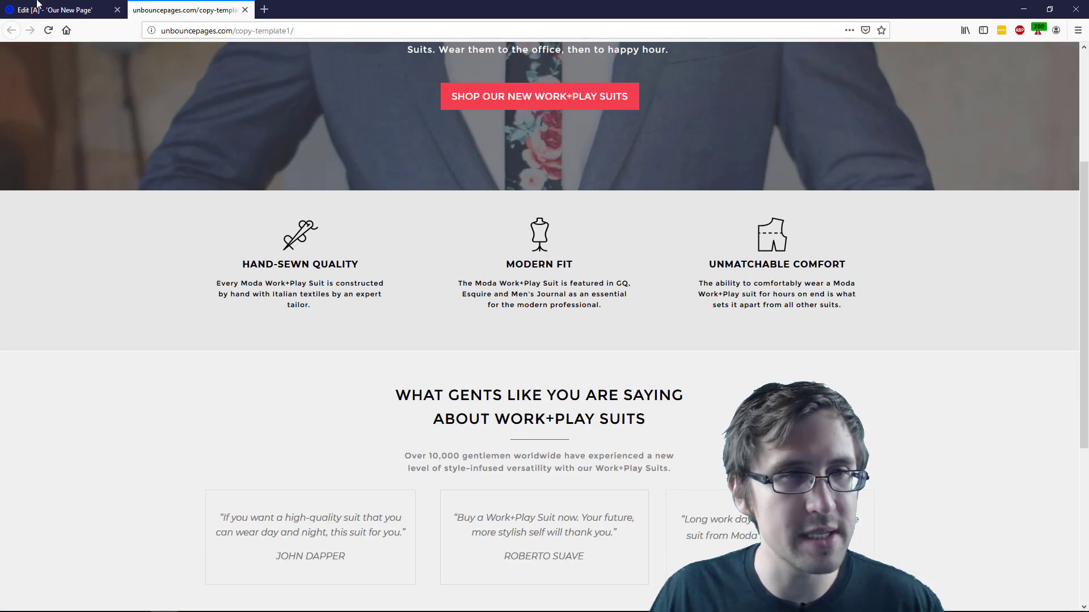
scroll(495, 372, down, 5)
scroll(494, 372, up, 8)
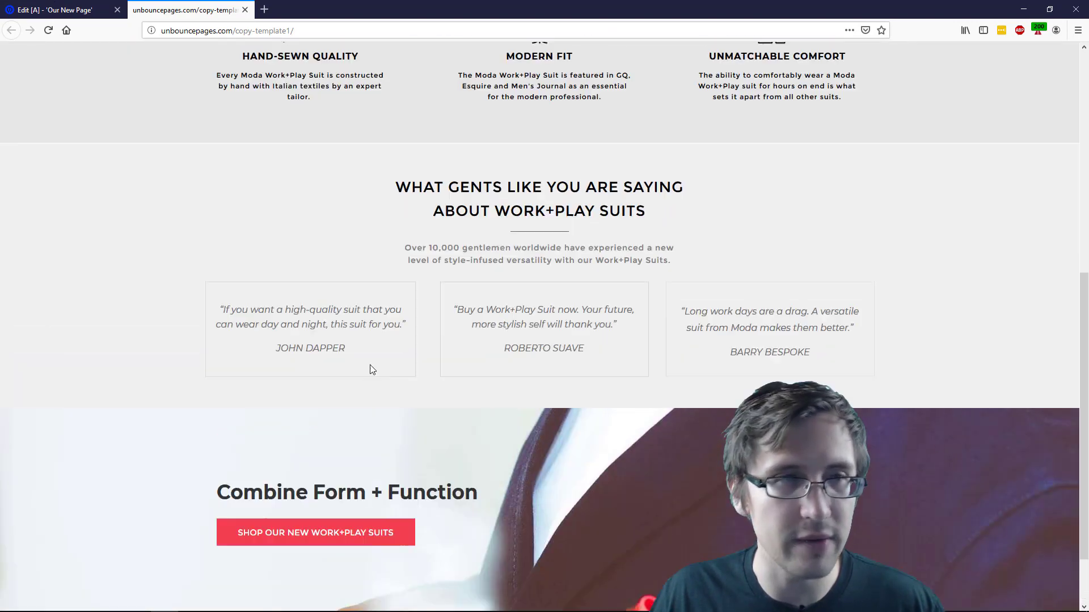
click(50, 9)
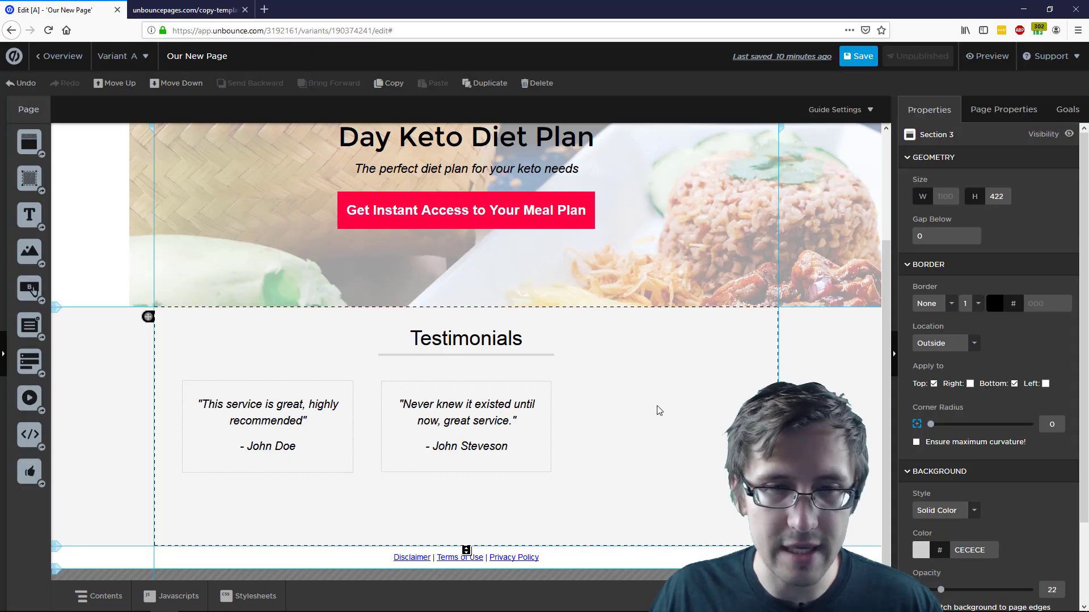
Add a third box to Testimonials and stretch it to 162 px tall
click(317, 403)
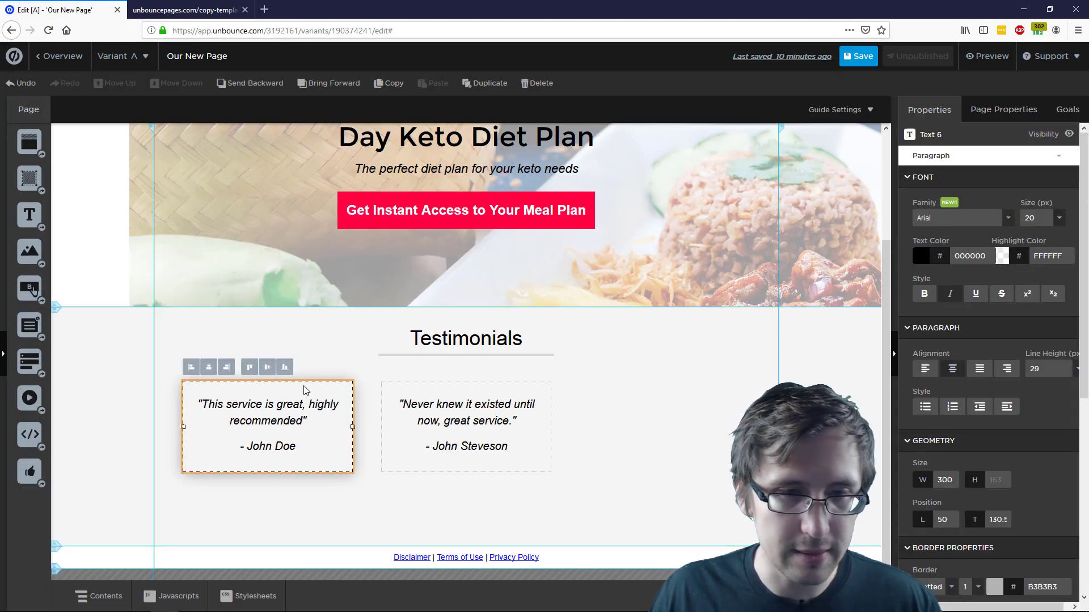
triple_click(490, 420)
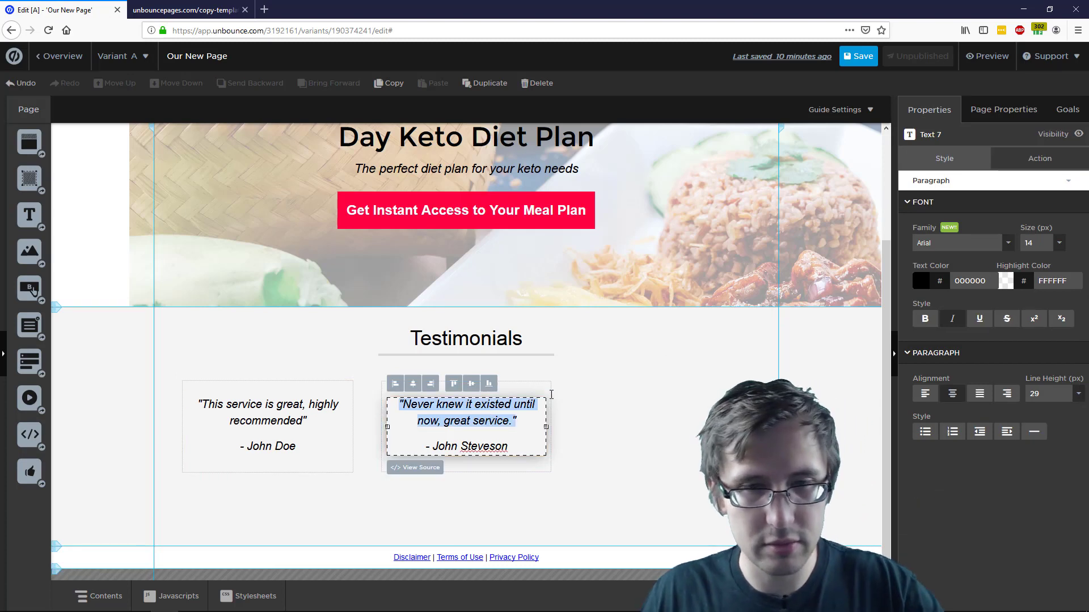
click(585, 374)
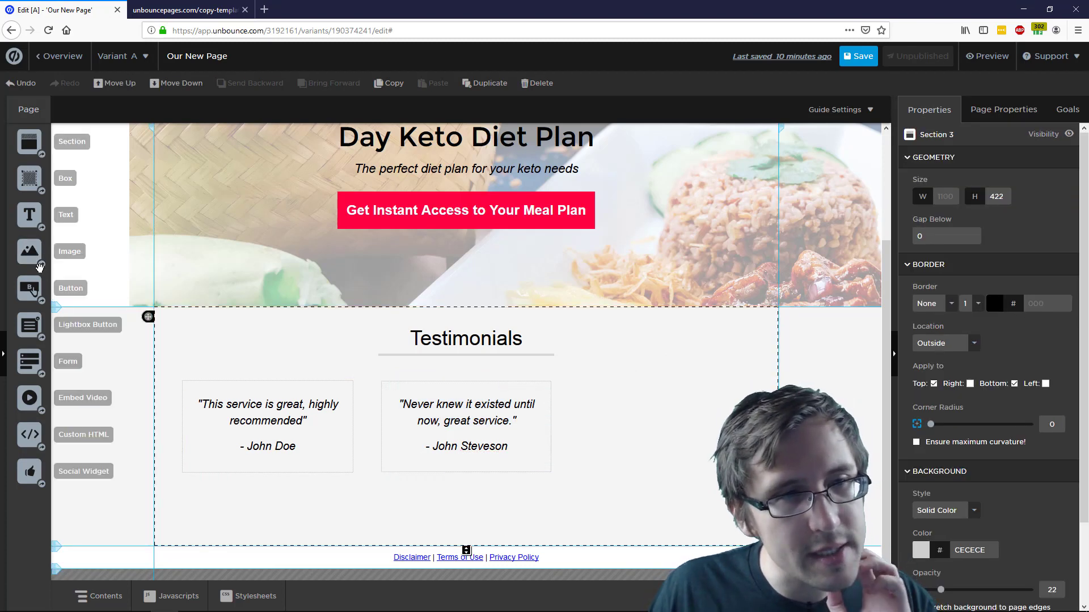
drag(23, 176, 599, 378)
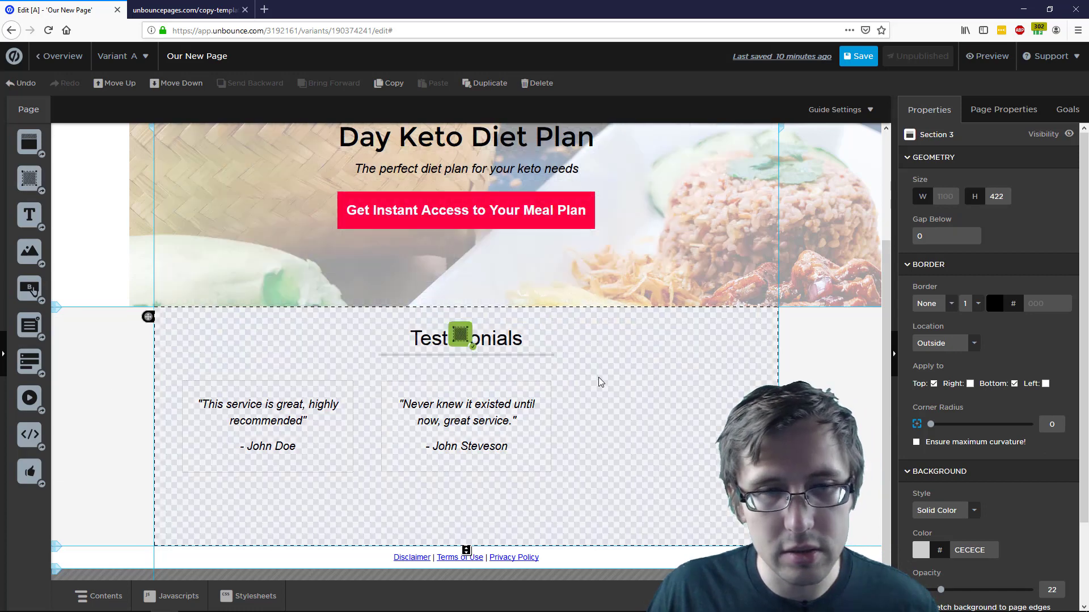
drag(657, 441, 549, 408)
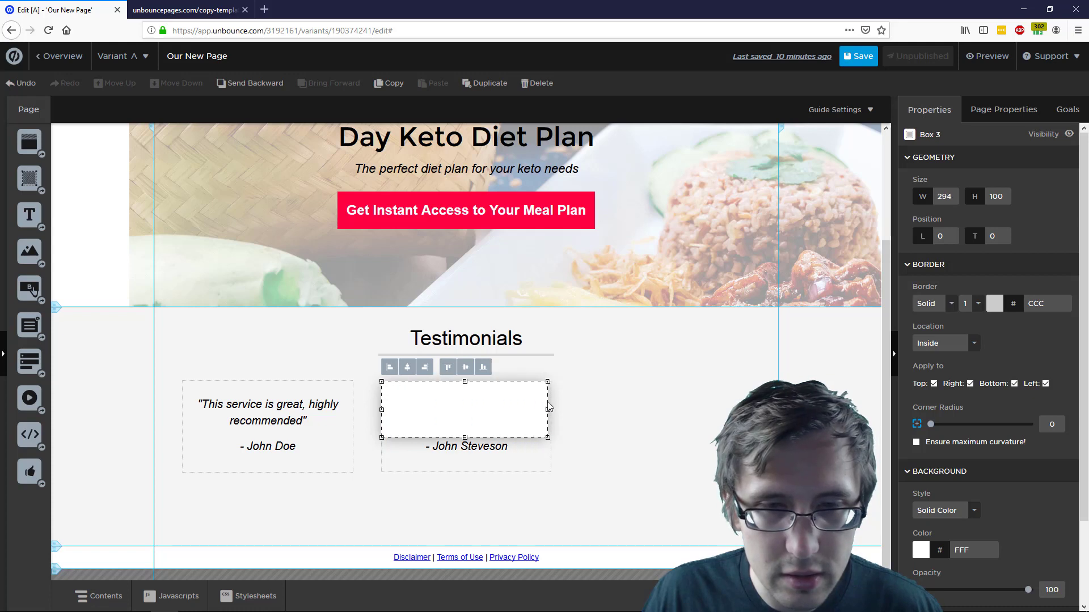
drag(467, 435, 469, 472)
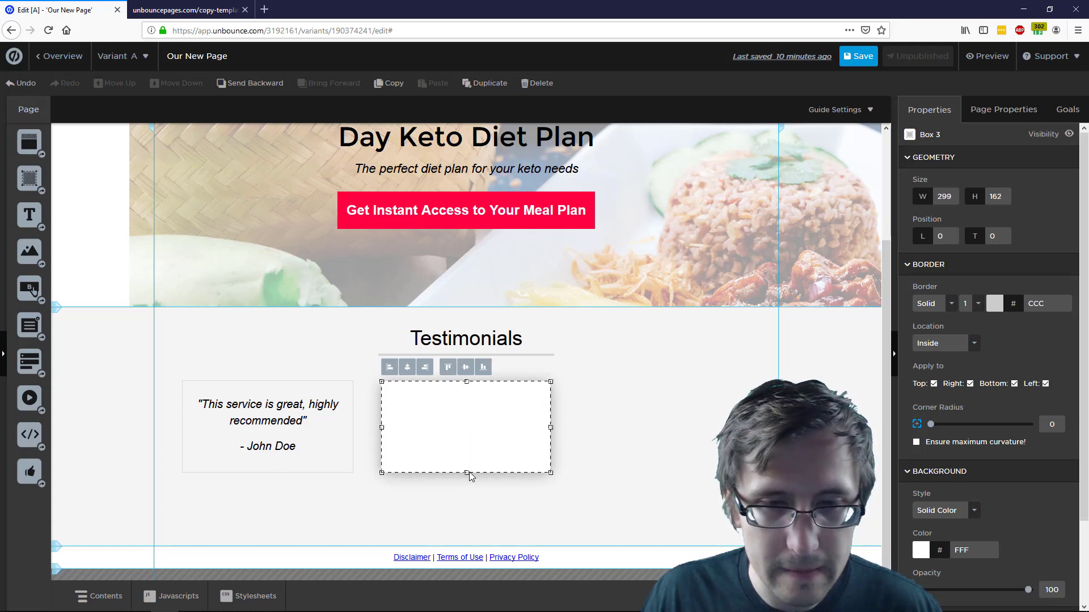
Move the third box right of the others, square its corners, and align it evenly
drag(464, 427, 660, 431)
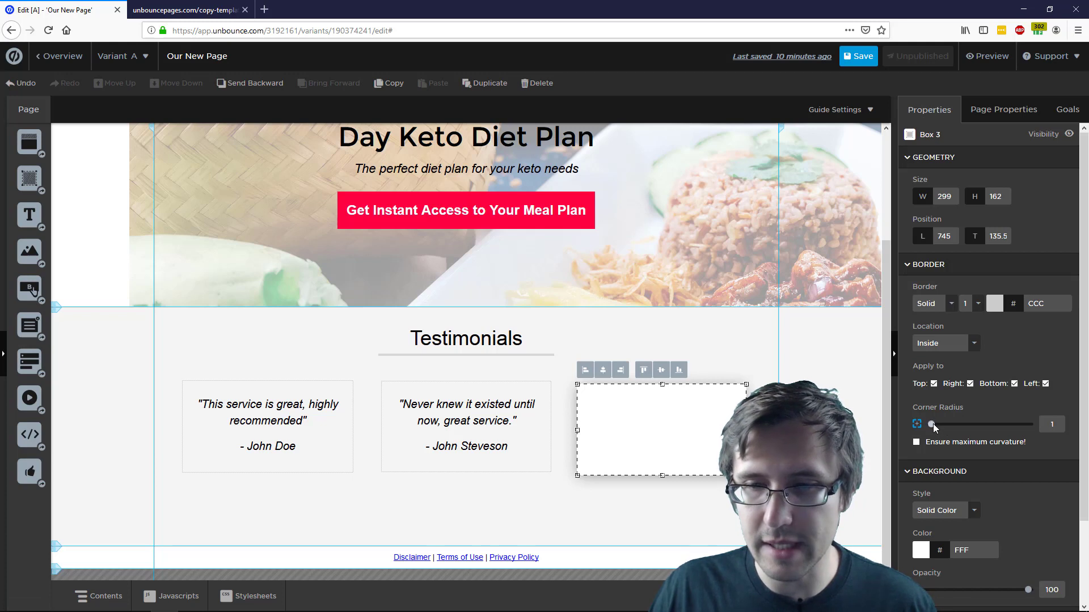
drag(1029, 424, 940, 427)
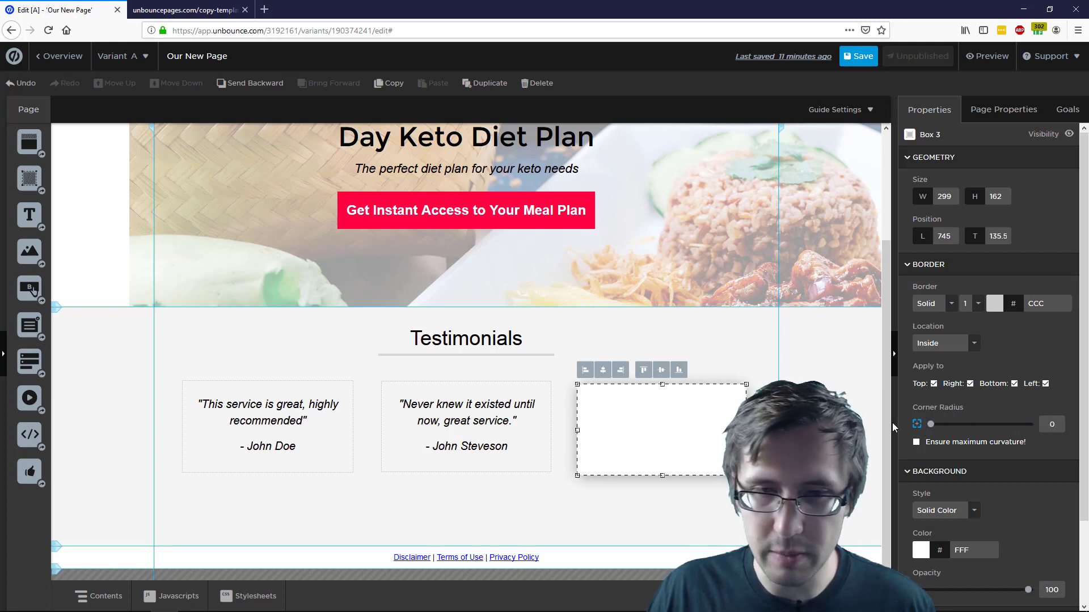
click(739, 330)
drag(665, 430, 664, 427)
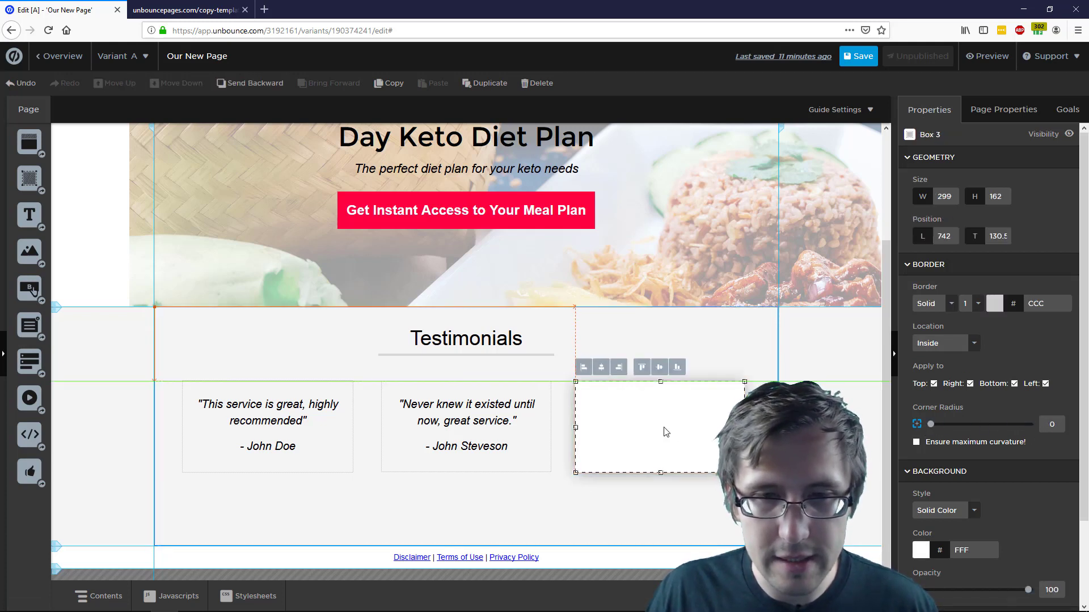
click(661, 368)
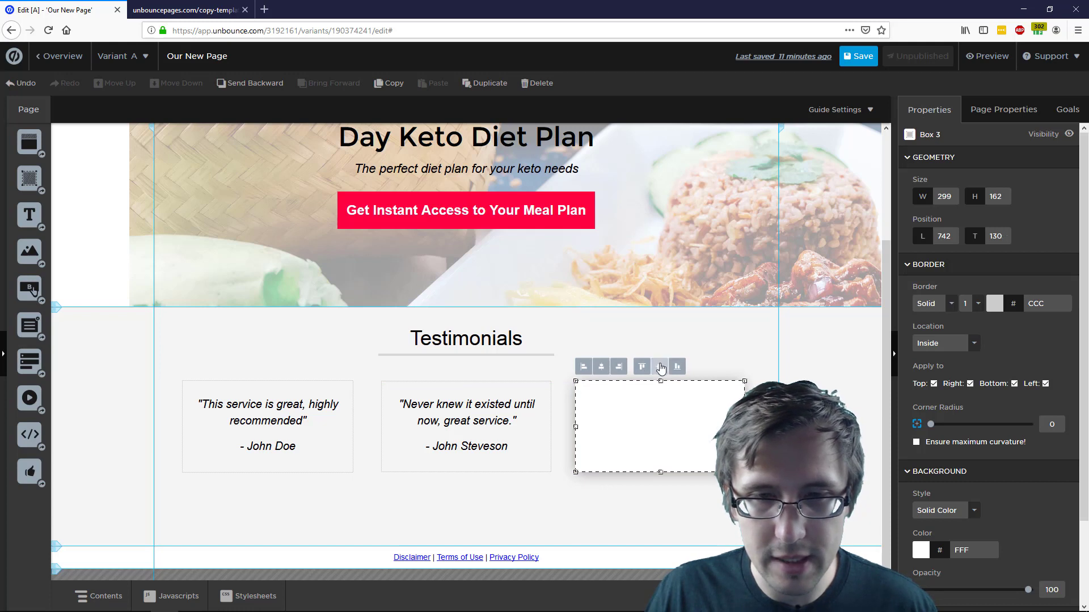
drag(648, 430, 653, 427)
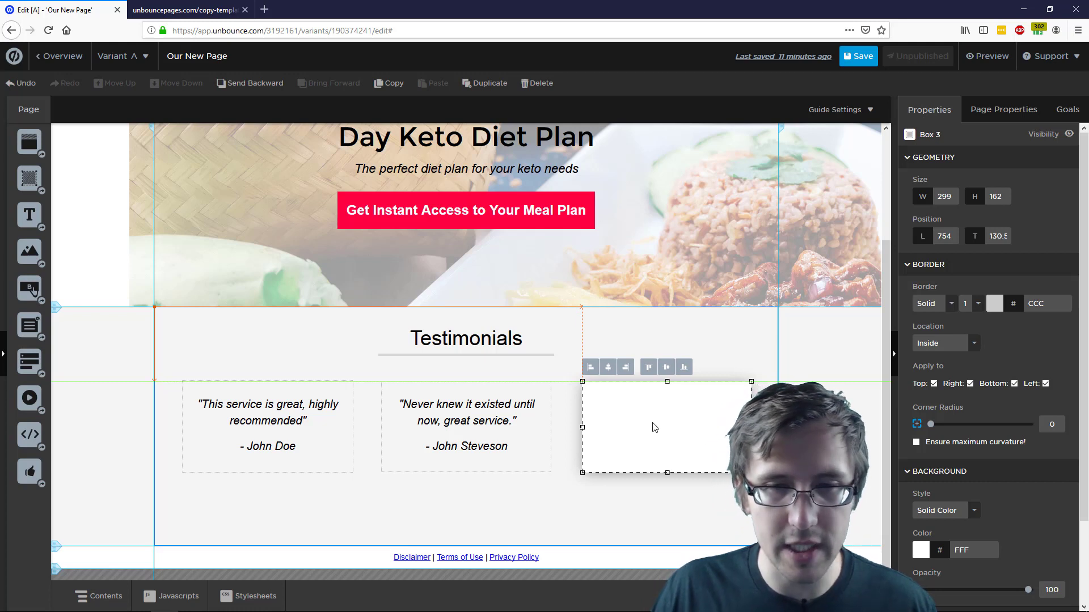
click(717, 358)
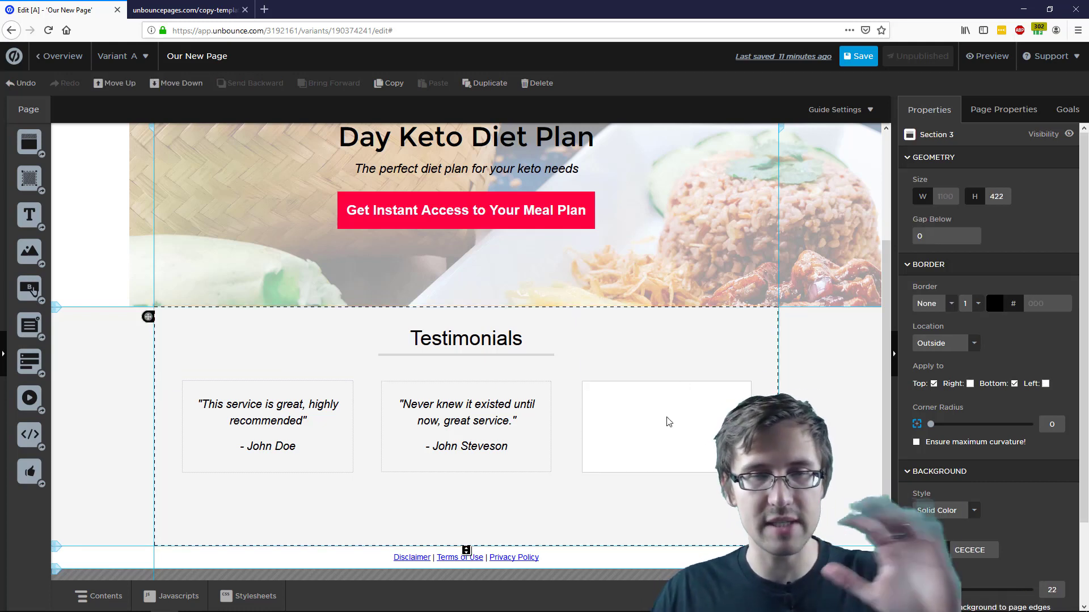
Give the third box the middle box's F5F5F5 background
click(547, 393)
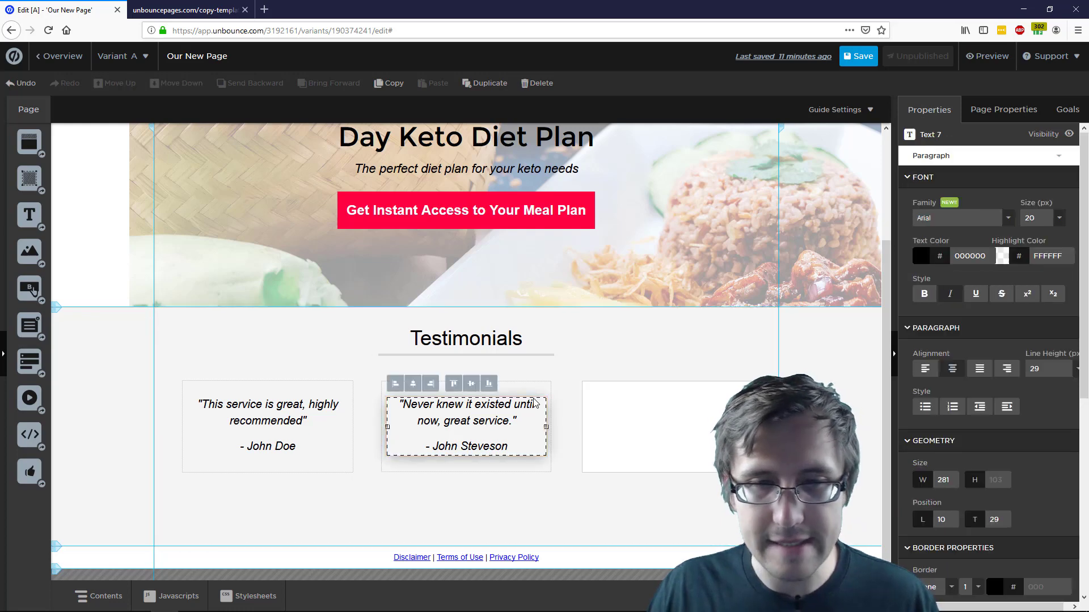
double_click(969, 550)
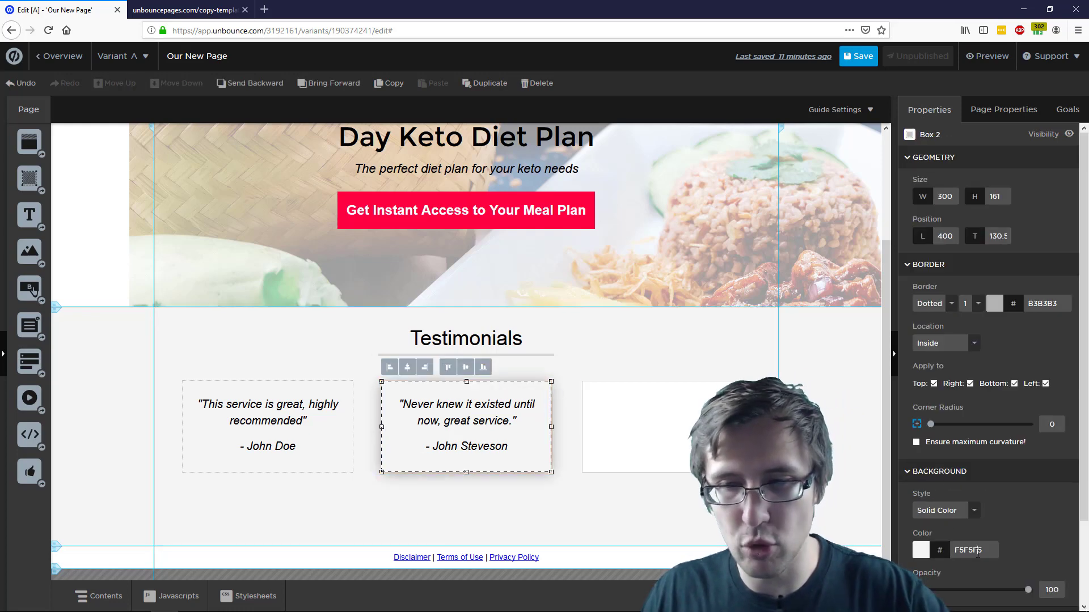
click(670, 410)
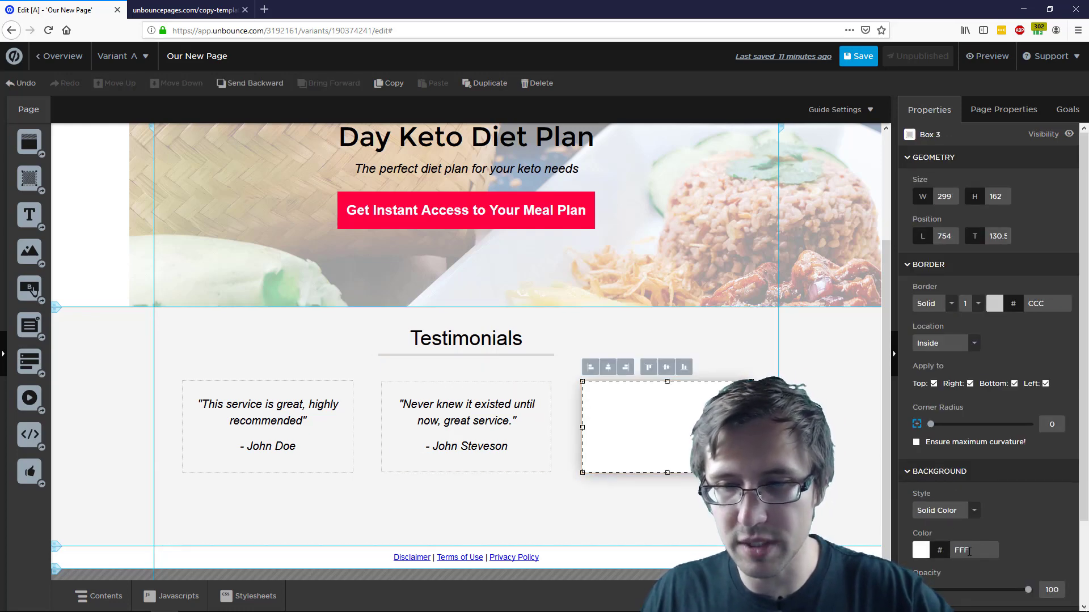
click(829, 420)
Set the third box's border style to Dotted
click(595, 432)
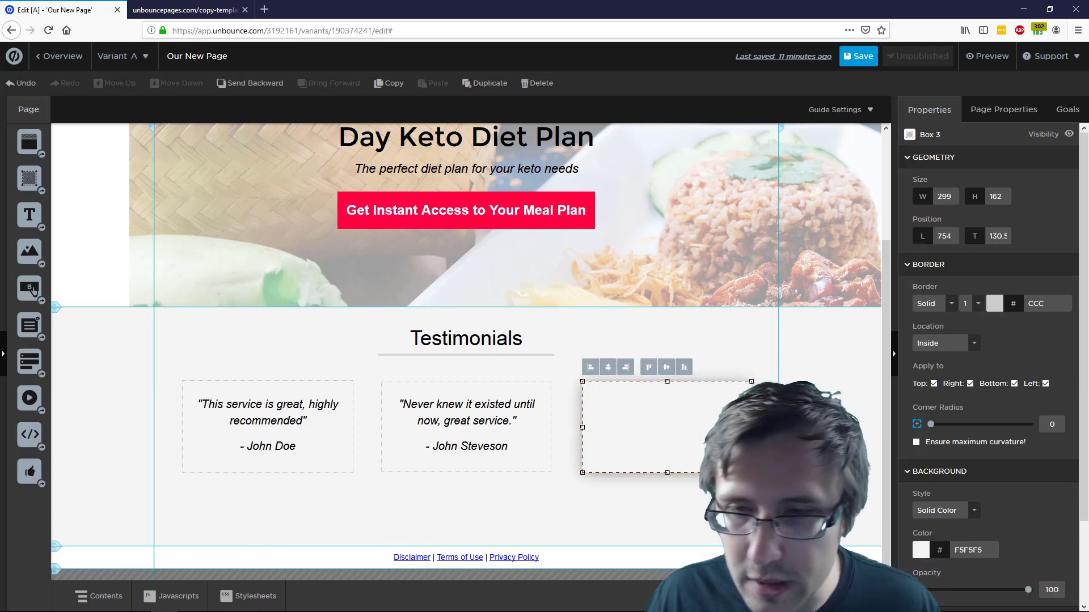
click(938, 300)
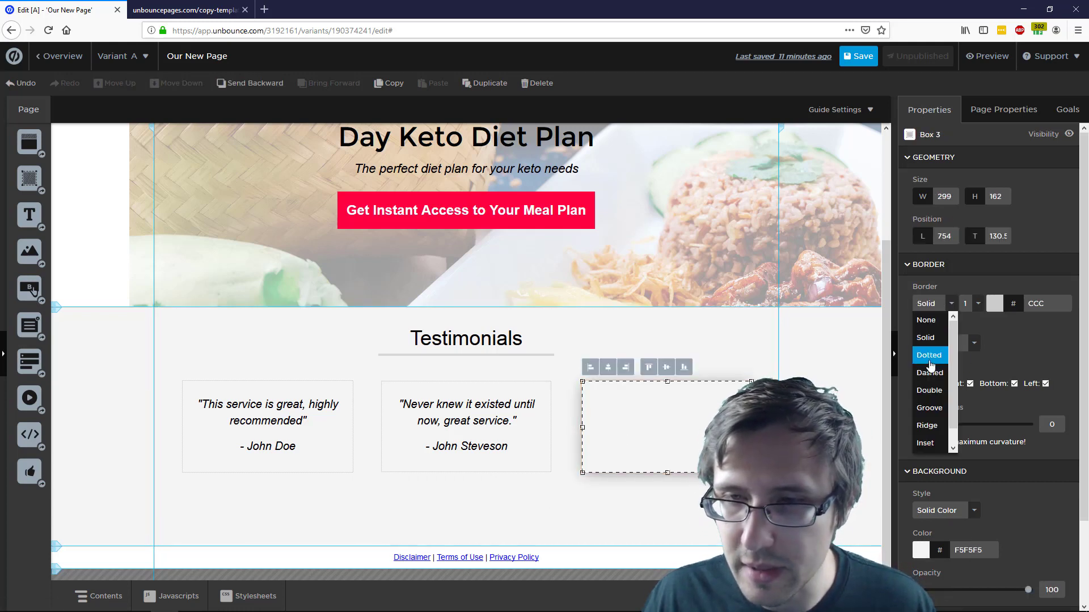
click(930, 358)
click(821, 387)
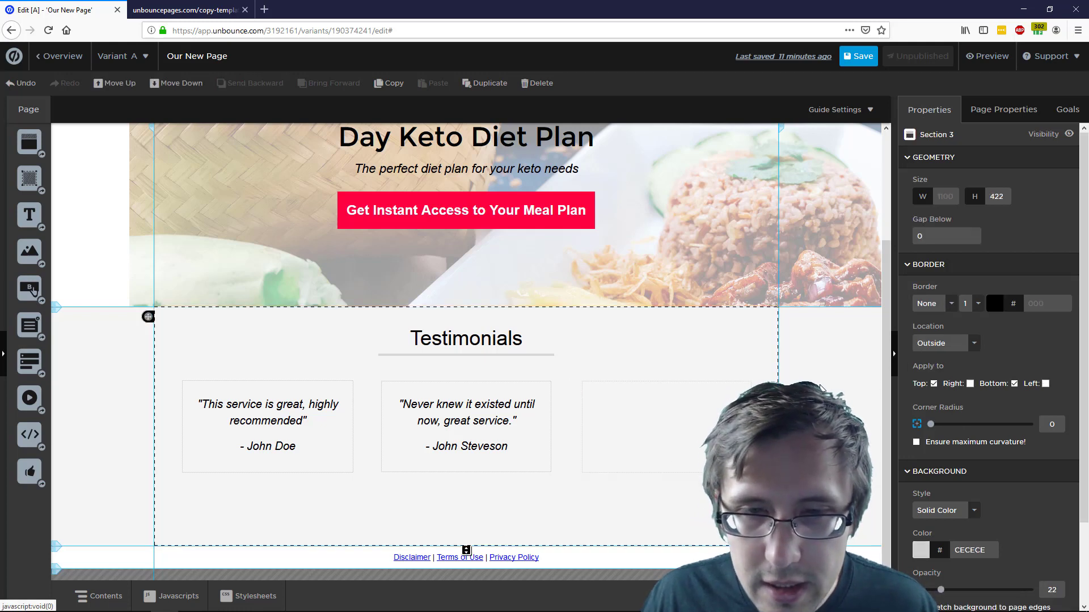
Apply the middle box's B3B3B3 border colour to the third box
click(518, 389)
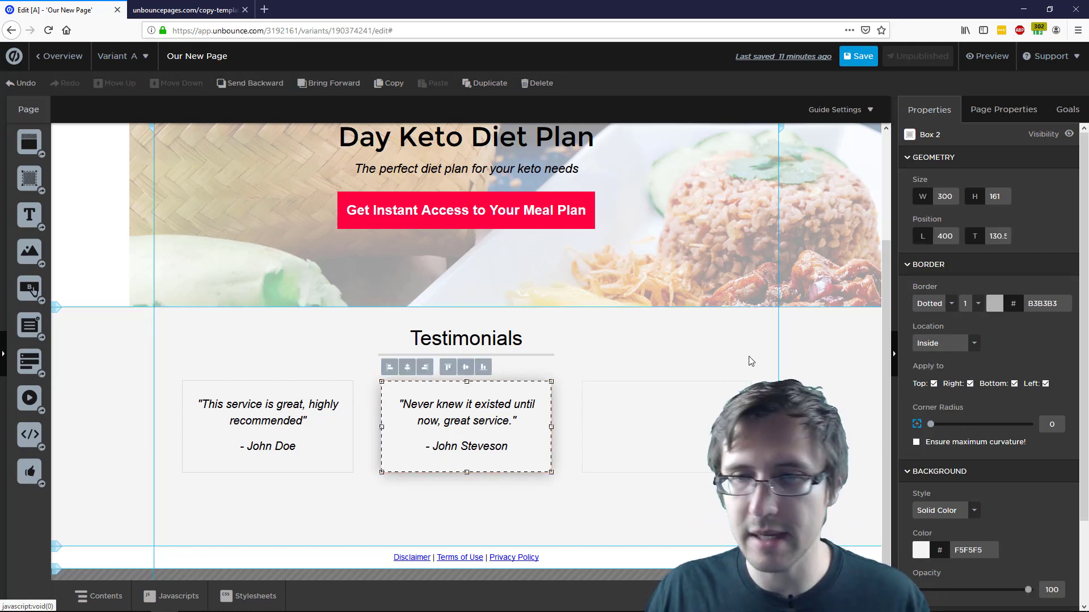
double_click(1042, 304)
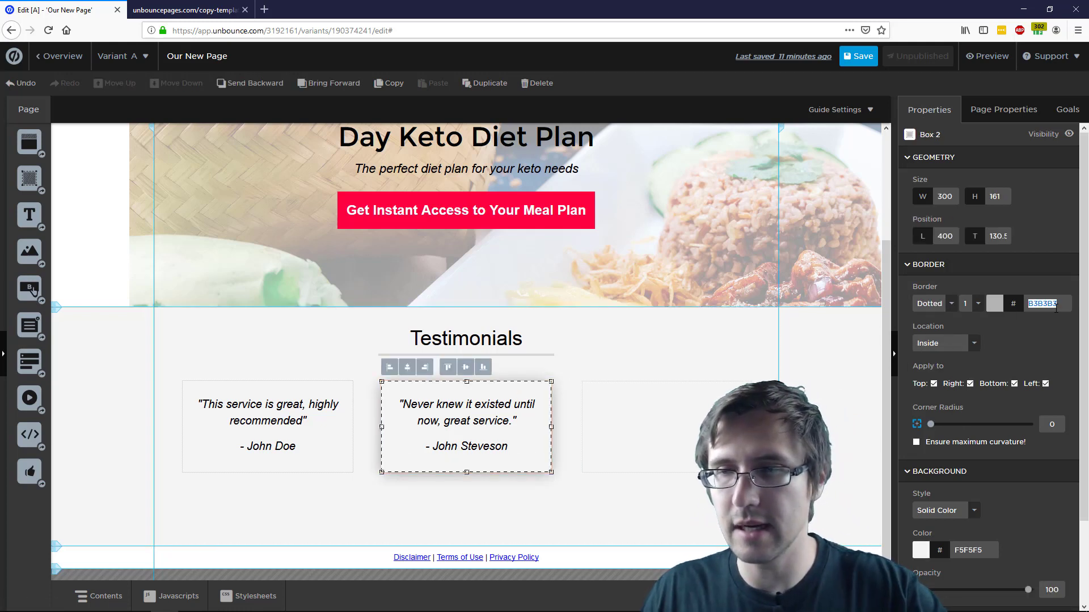
click(631, 410)
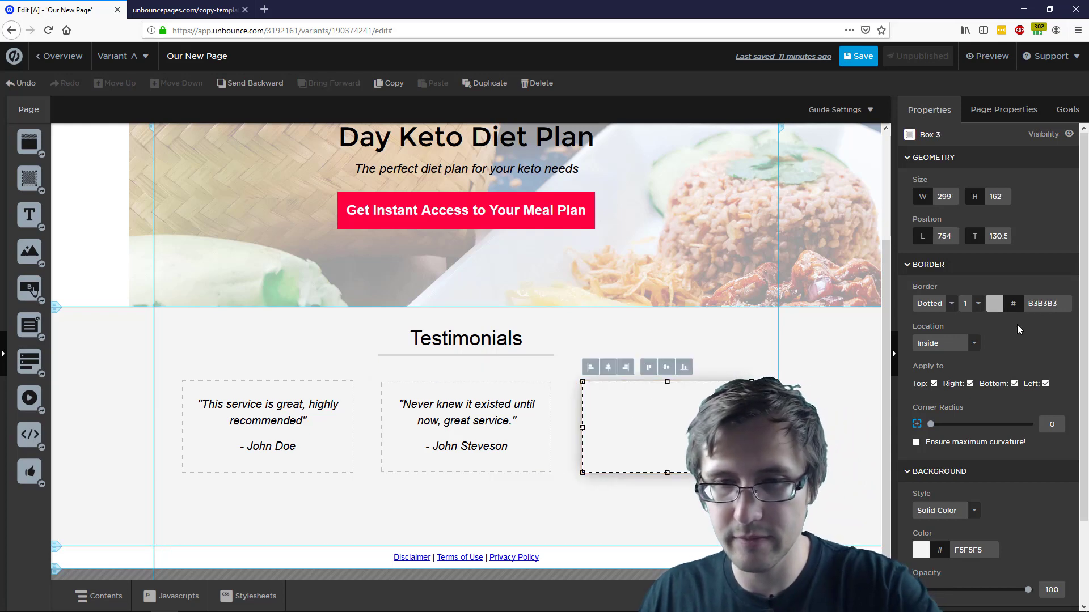
click(567, 431)
click(494, 417)
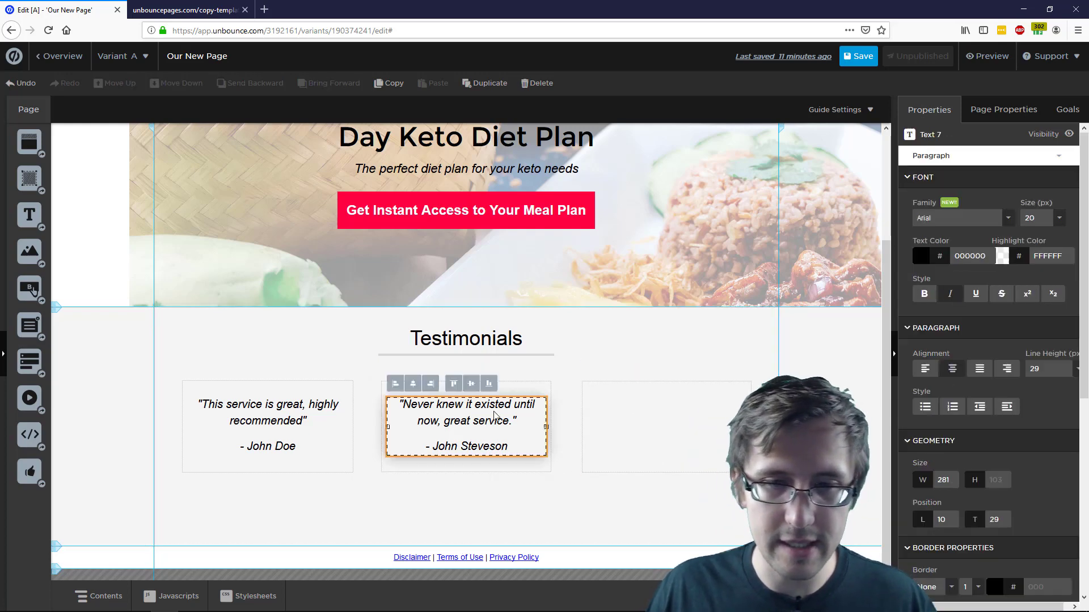
Copy the middle testimonial and paste it into a new Text element in the third box
double_click(503, 452)
drag(507, 452, 403, 411)
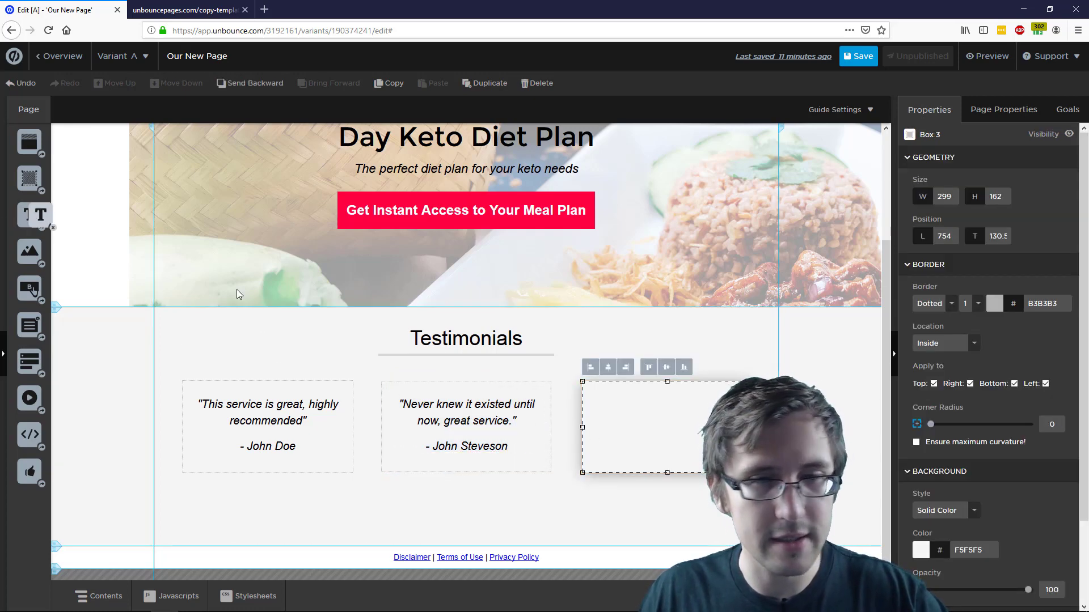
drag(29, 214, 652, 428)
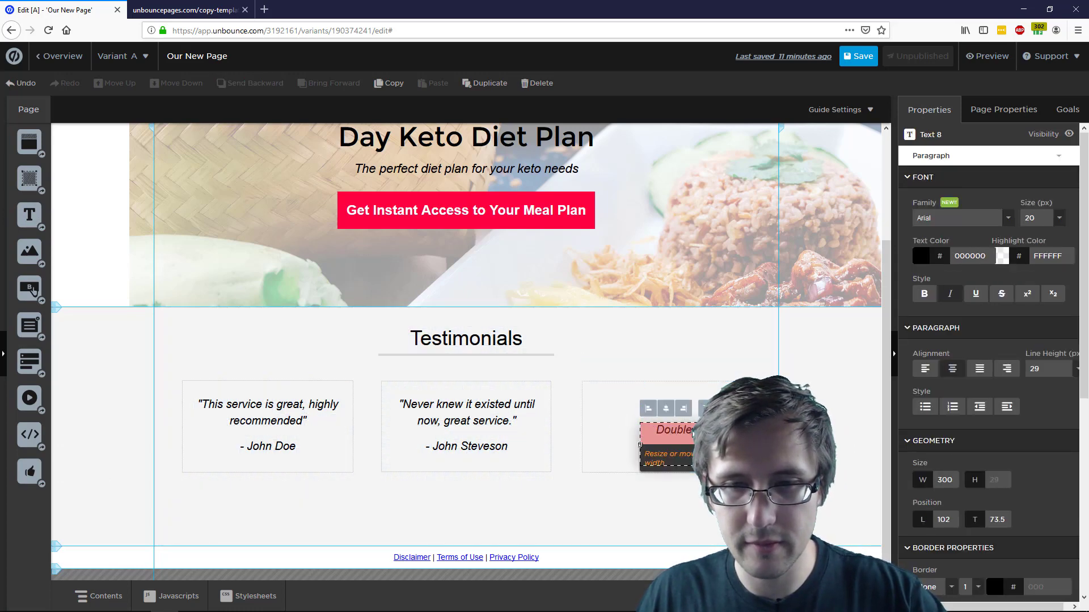
drag(690, 433, 633, 433)
double_click(659, 434)
key(ctrl+a)
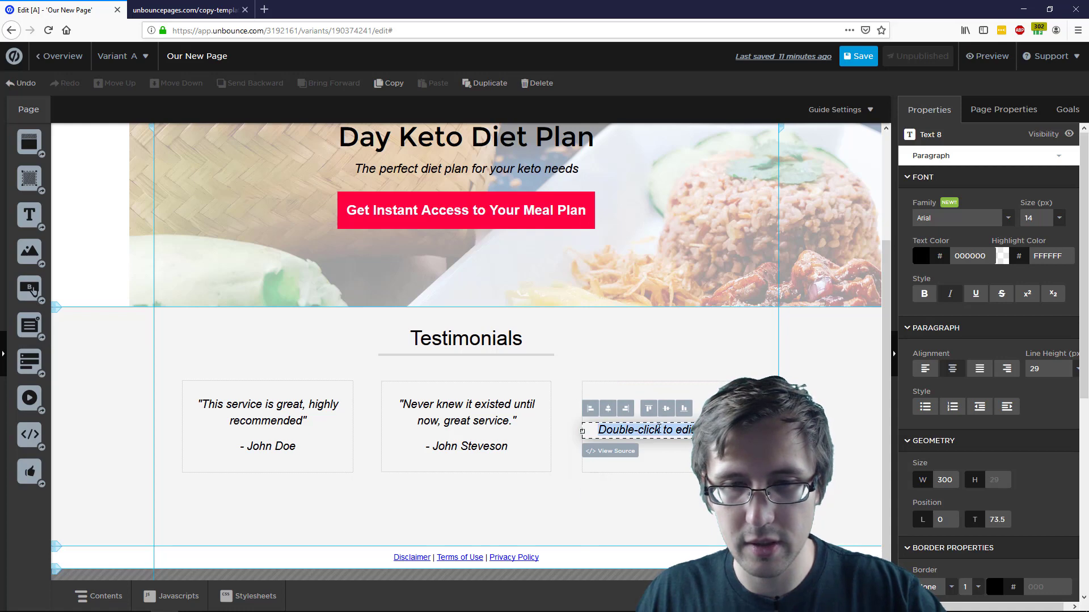
Move the new quote up and narrow it to fit the third box, then save
click(721, 367)
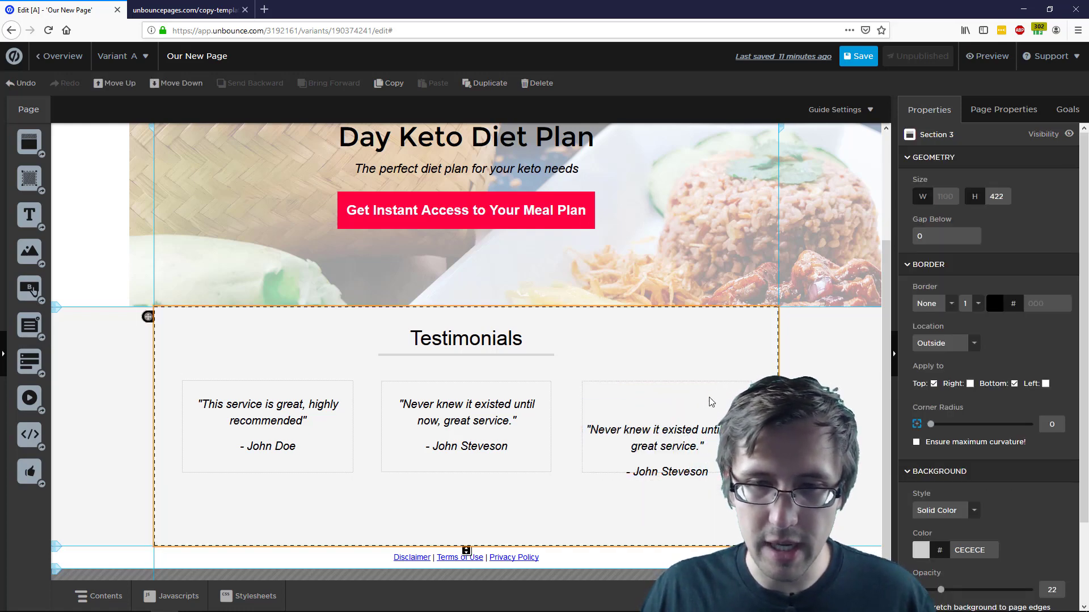
drag(679, 443, 679, 413)
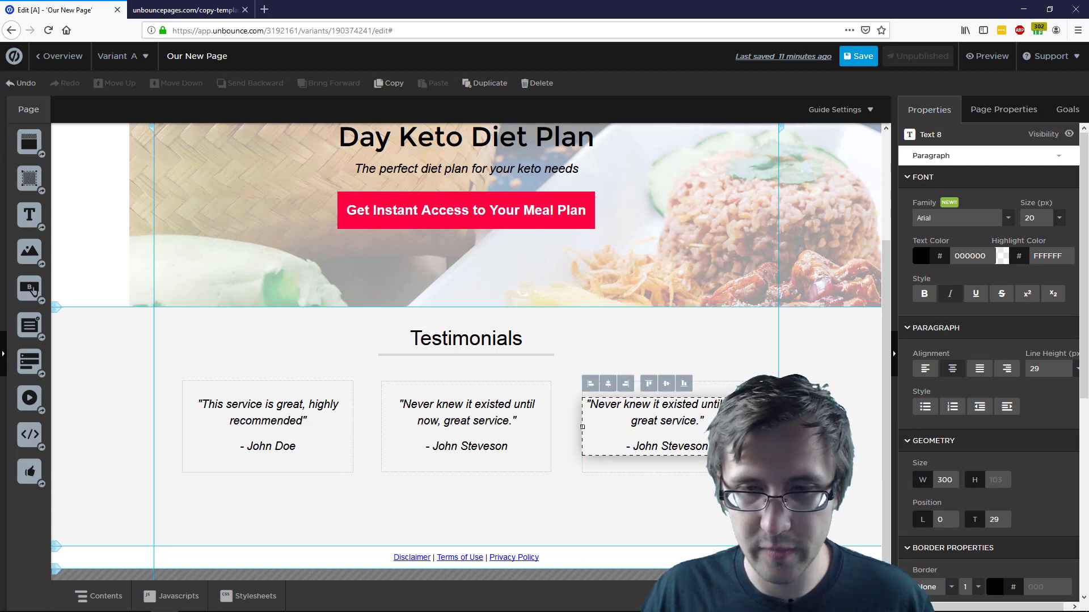
drag(752, 427, 702, 406)
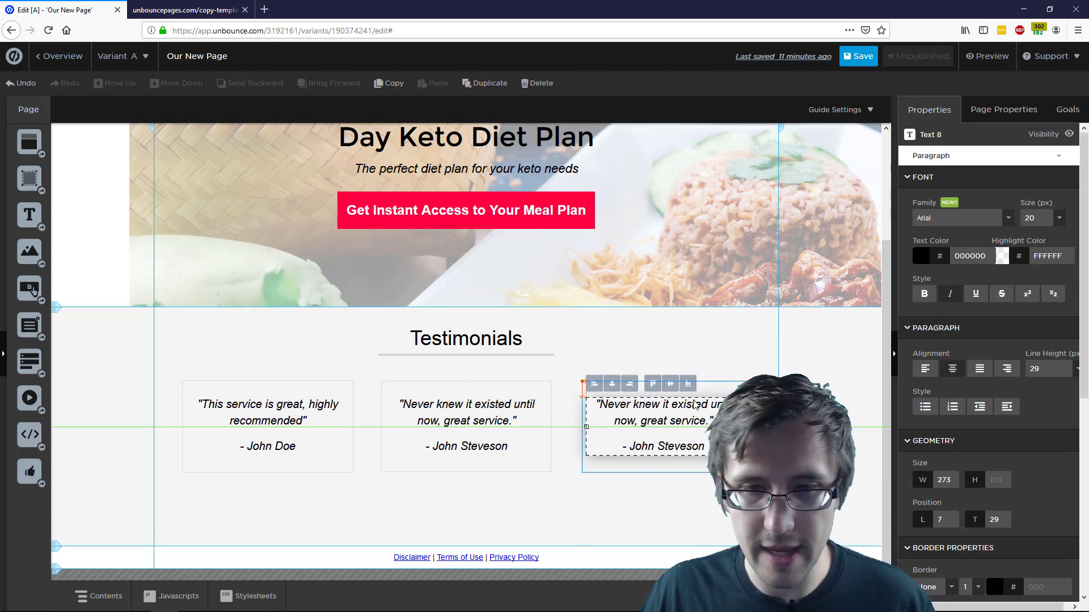
click(739, 359)
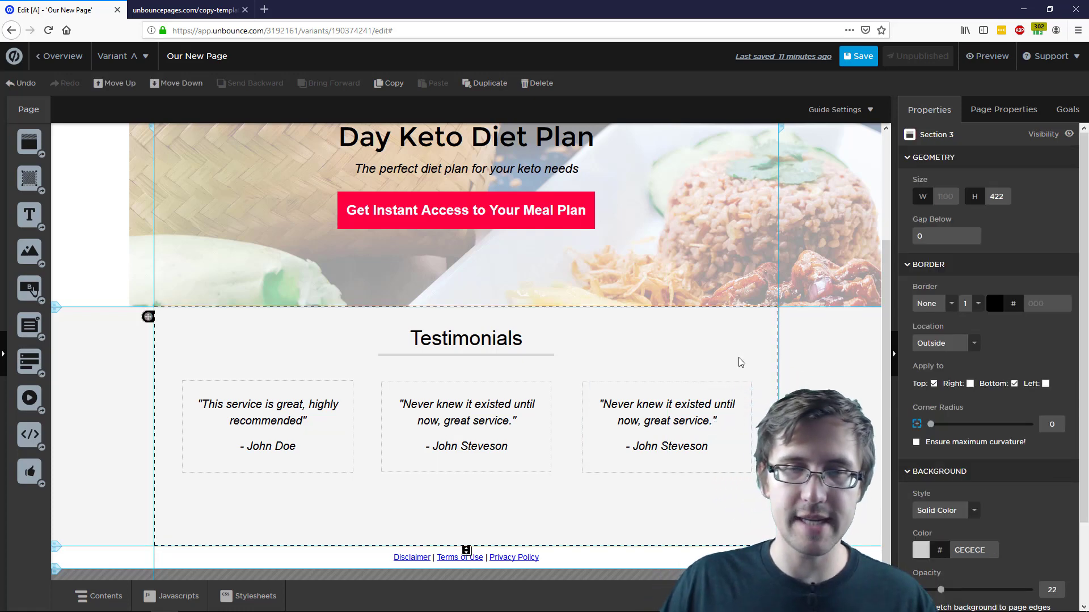
click(860, 60)
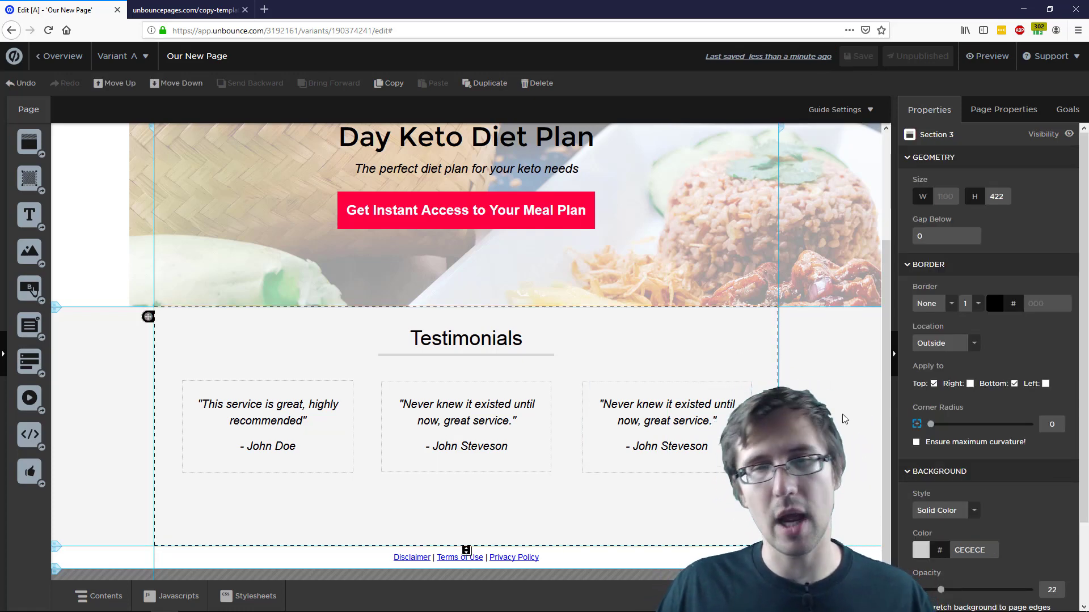
scroll(850, 393, up, 3)
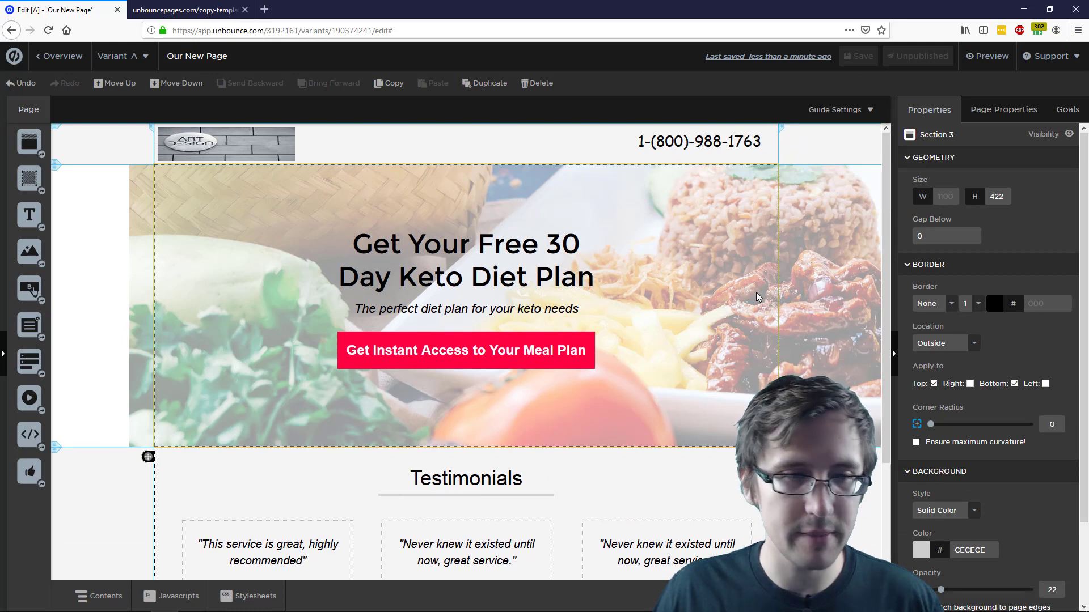
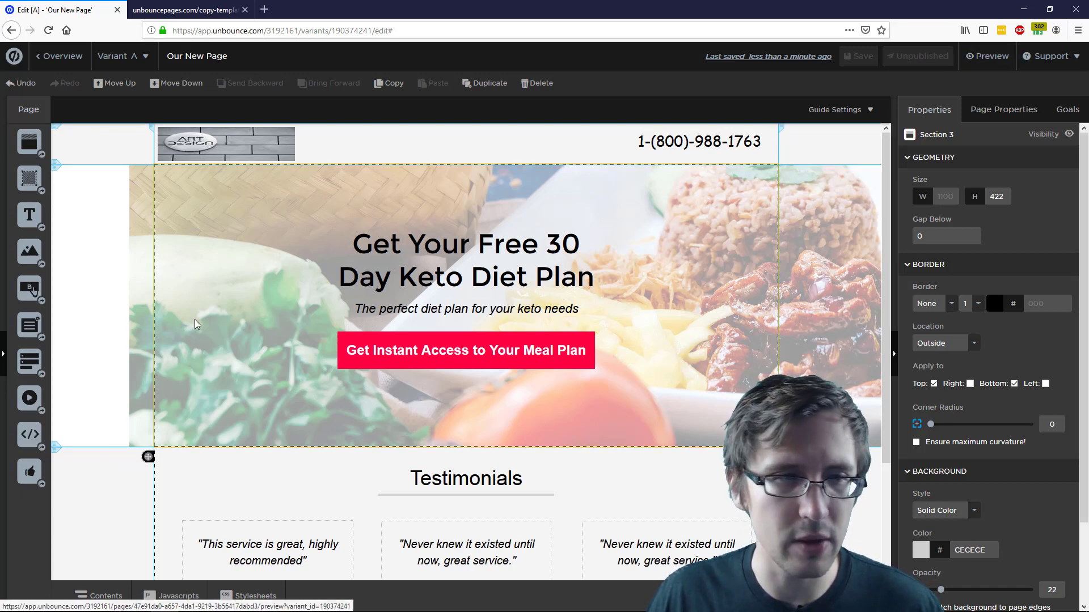
Try a hero form with Email and First Name fields, then delete it and save the page
drag(40, 356, 706, 292)
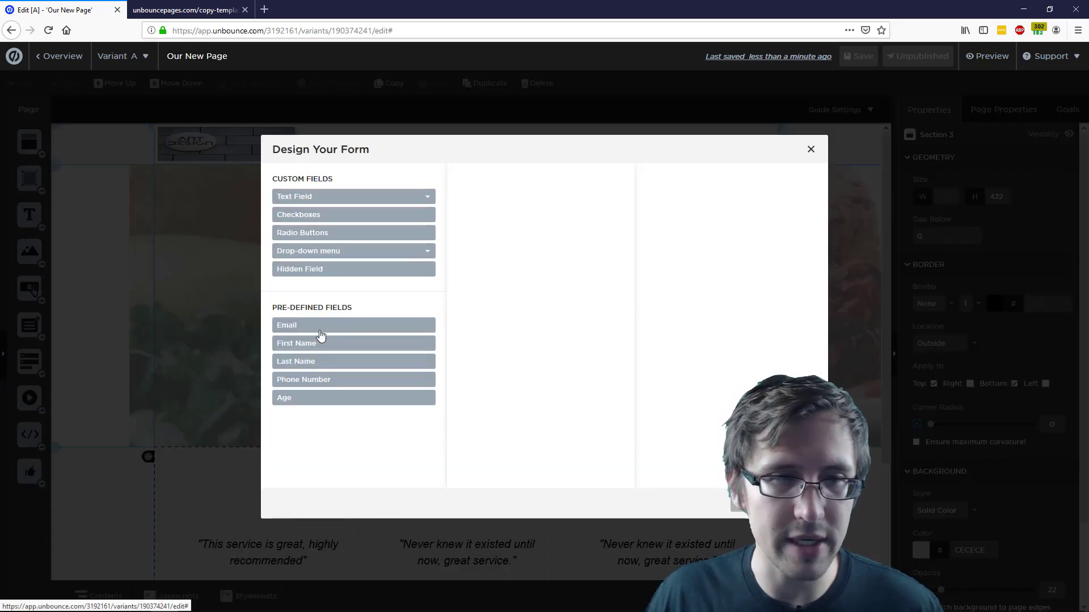
click(304, 326)
click(305, 349)
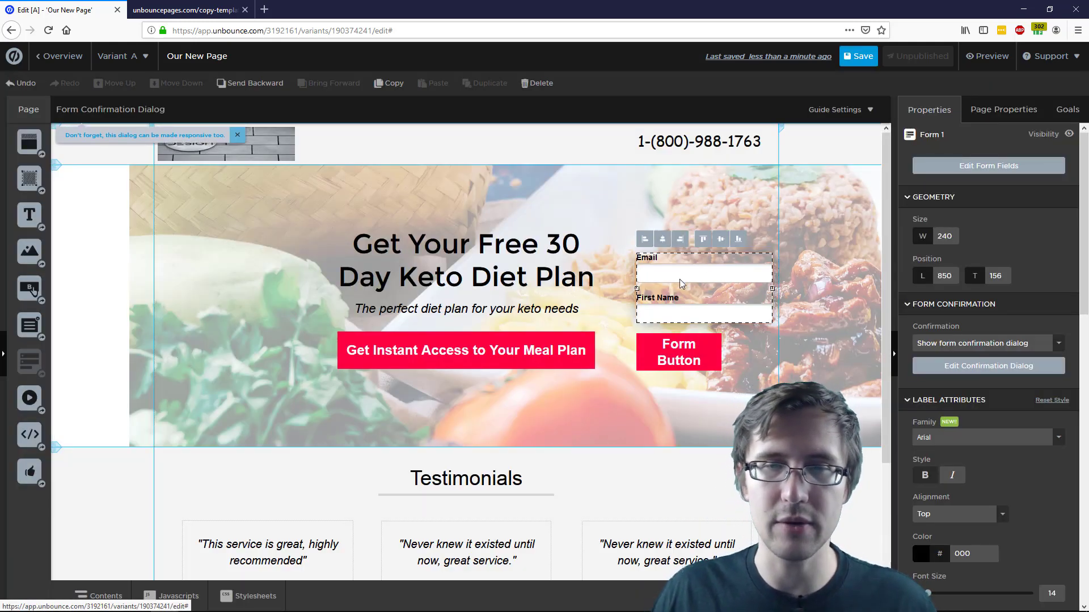
drag(679, 279, 663, 299)
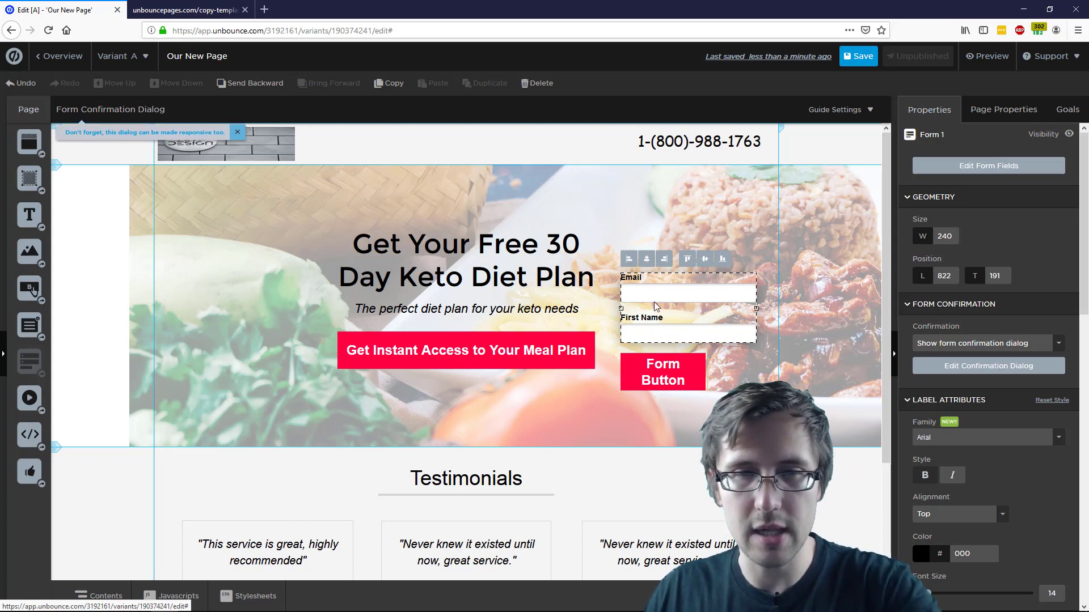
key(Delete)
click(869, 58)
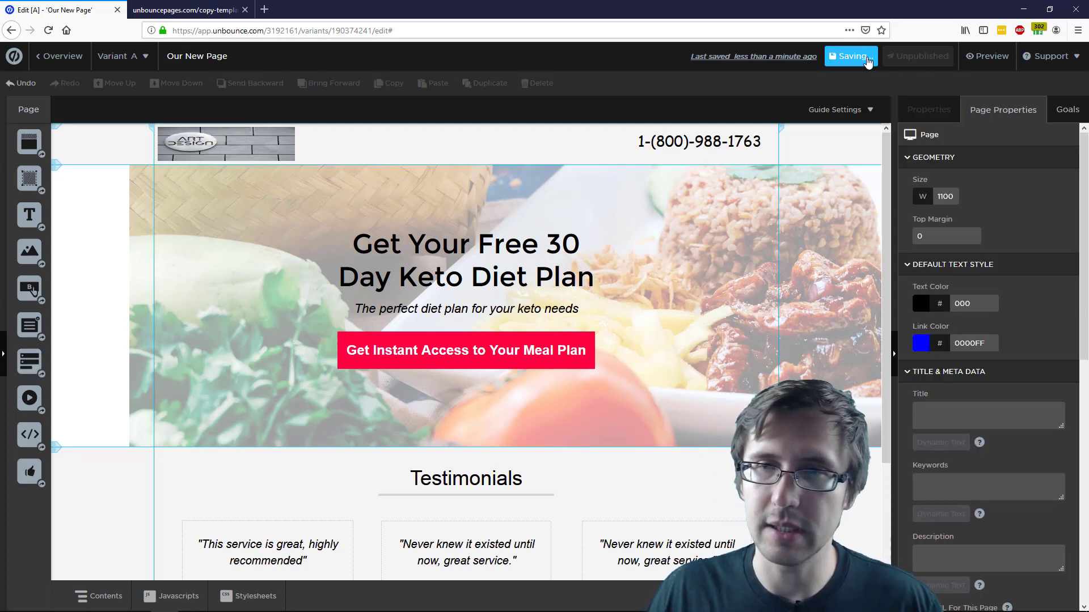
Preview the keto page in mobile and desktop layouts, then return to the editor
click(988, 66)
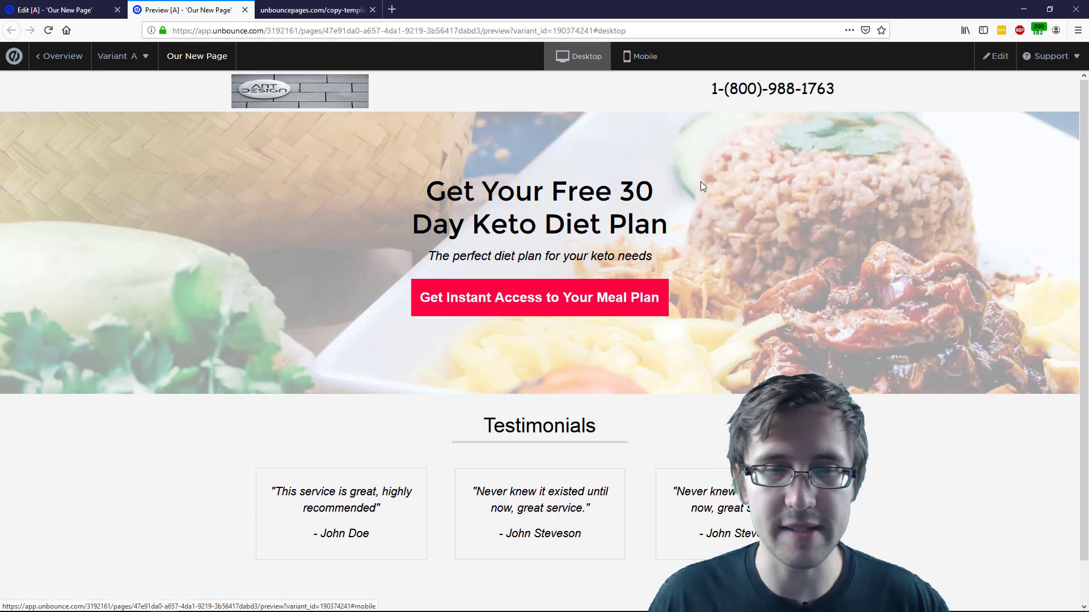
click(644, 57)
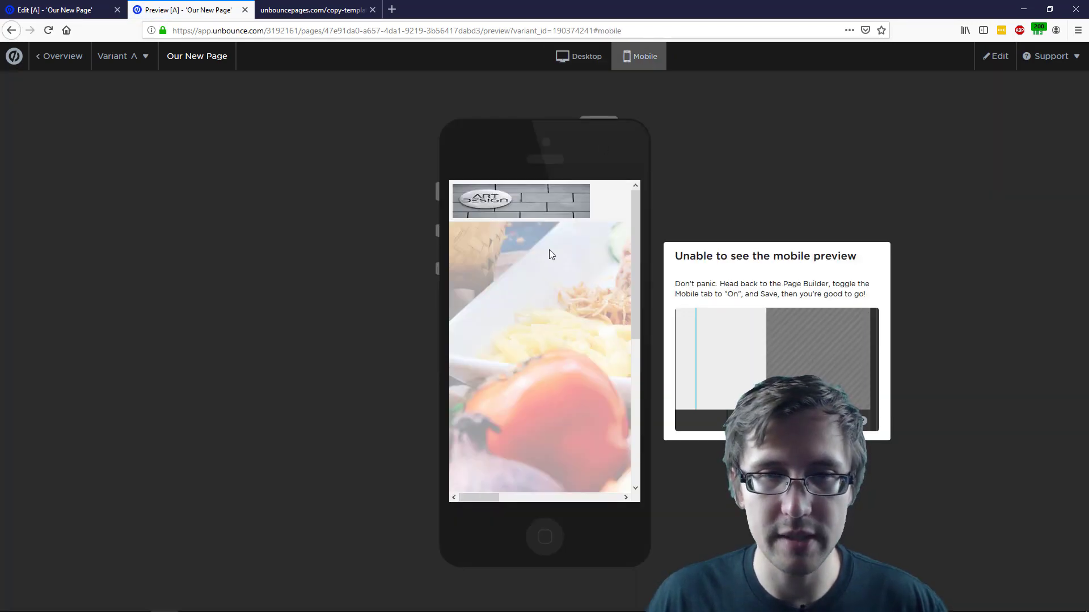
scroll(547, 252, down, 5)
scroll(547, 295, up, 5)
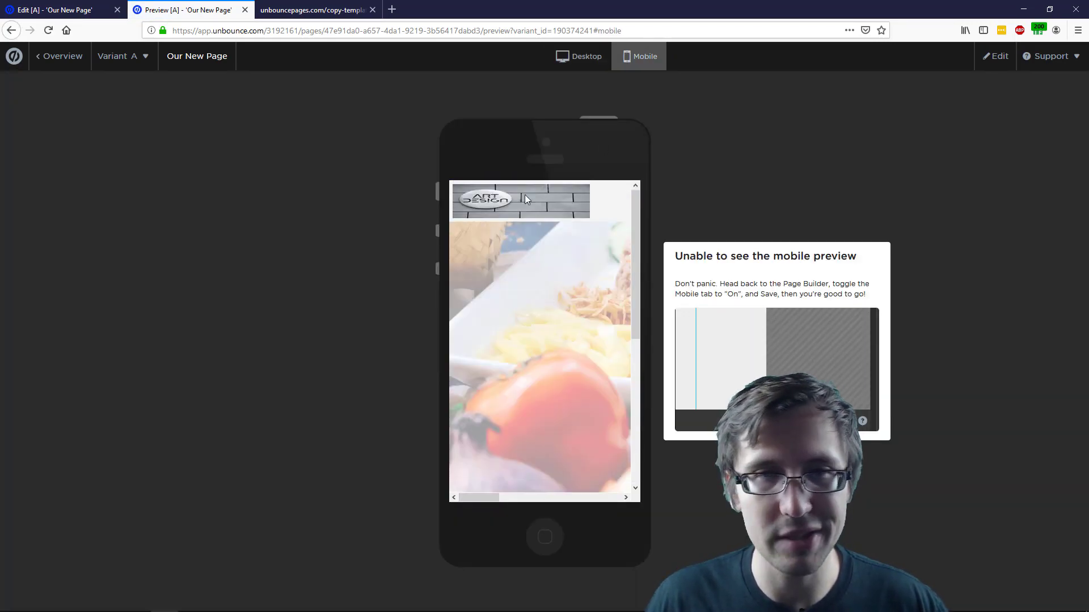
click(569, 57)
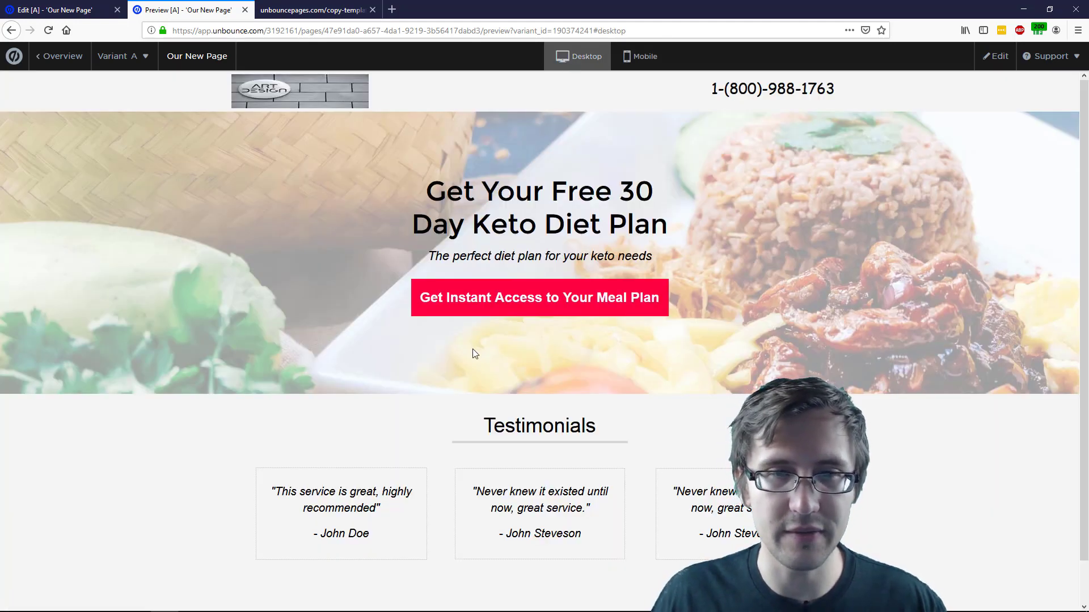
scroll(475, 354, down, 2)
scroll(476, 437, up, 2)
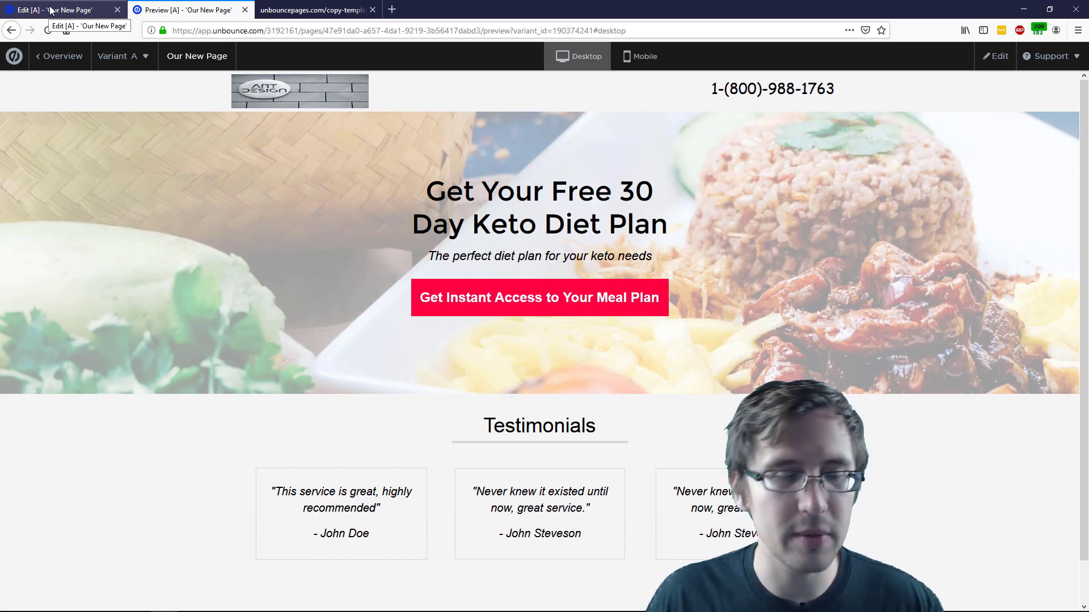
scroll(615, 448, down, 2)
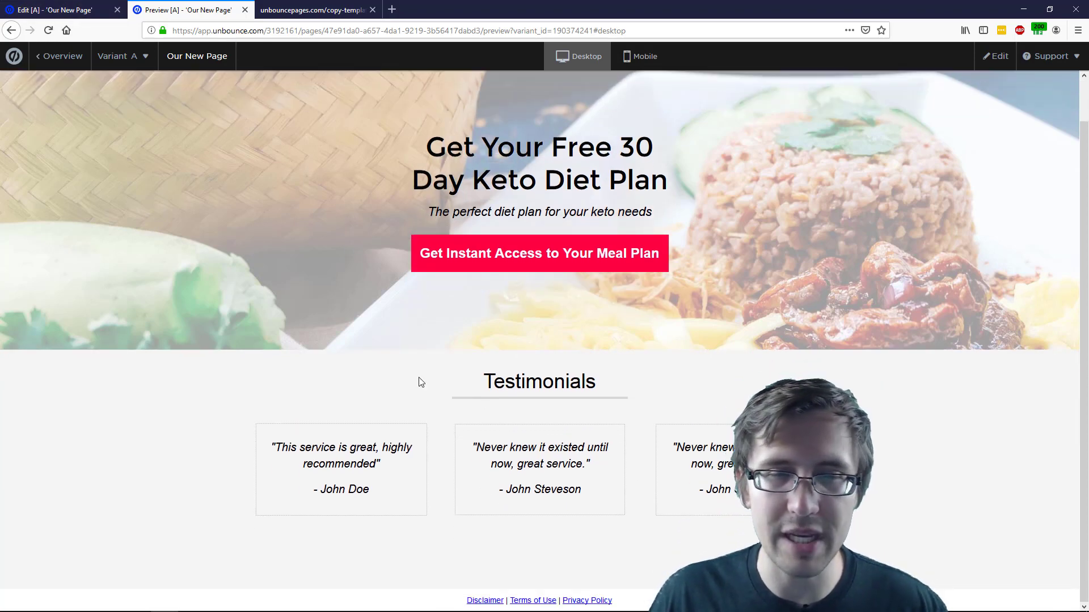
scroll(134, 138, up, 2)
click(50, 6)
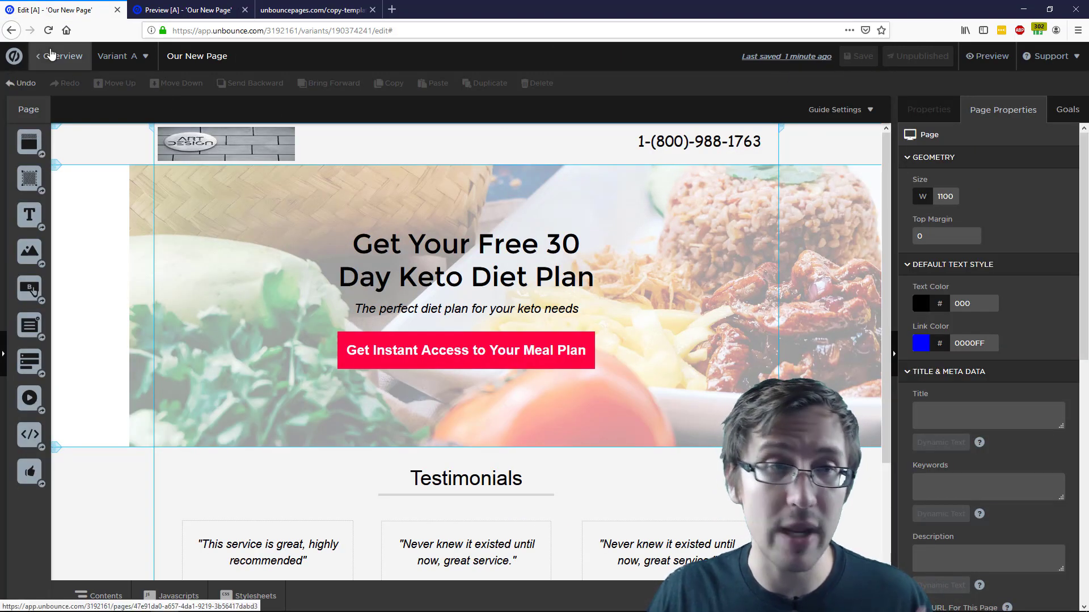
Change the page URL to unbouncepages.com/our-new-page and confirm publishing the page
click(59, 64)
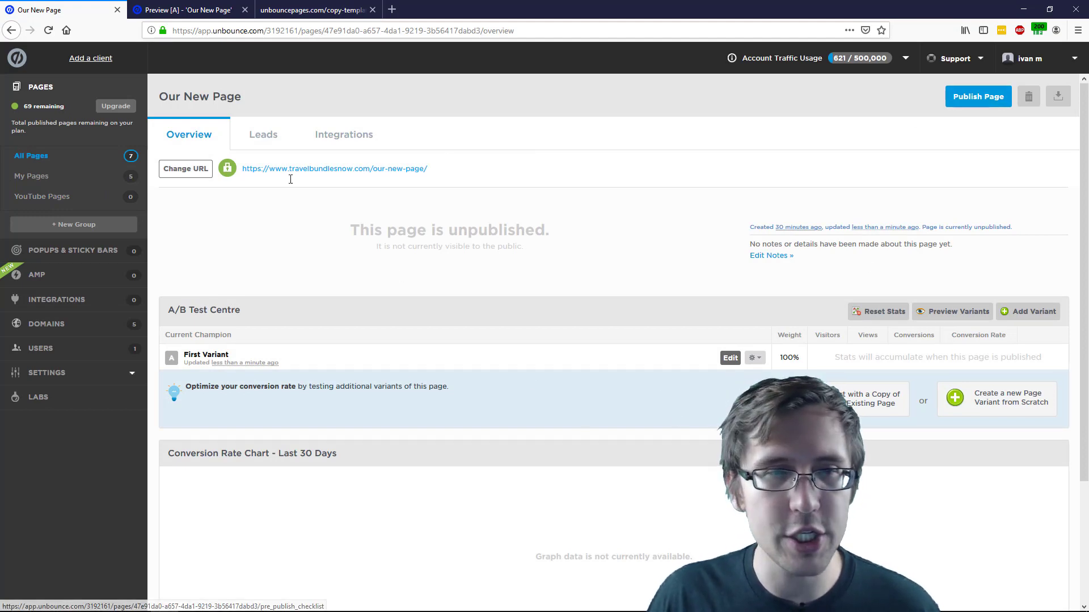
click(184, 170)
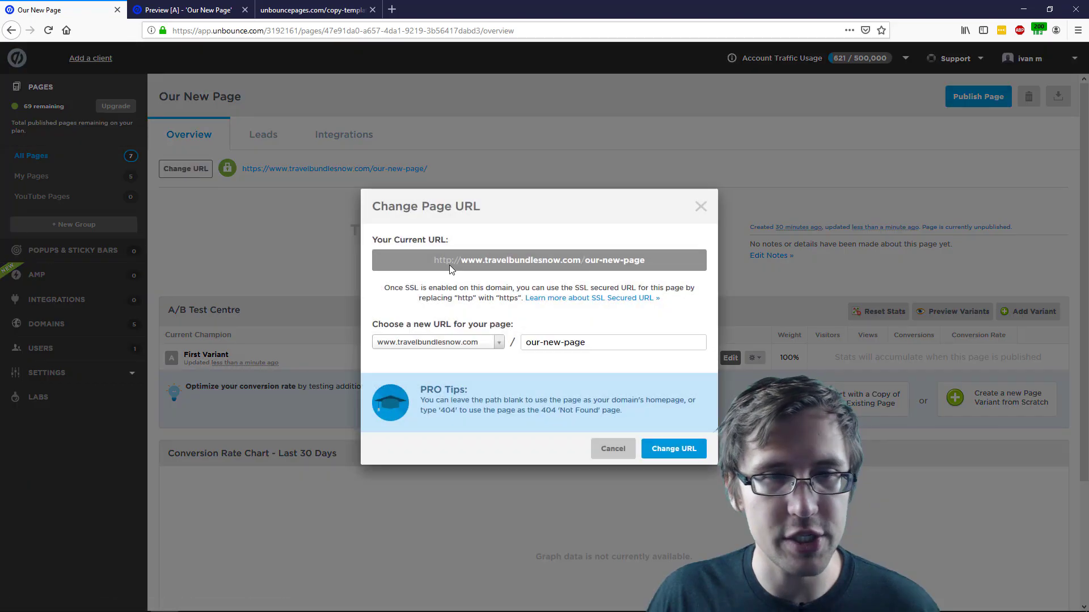
click(479, 343)
click(447, 424)
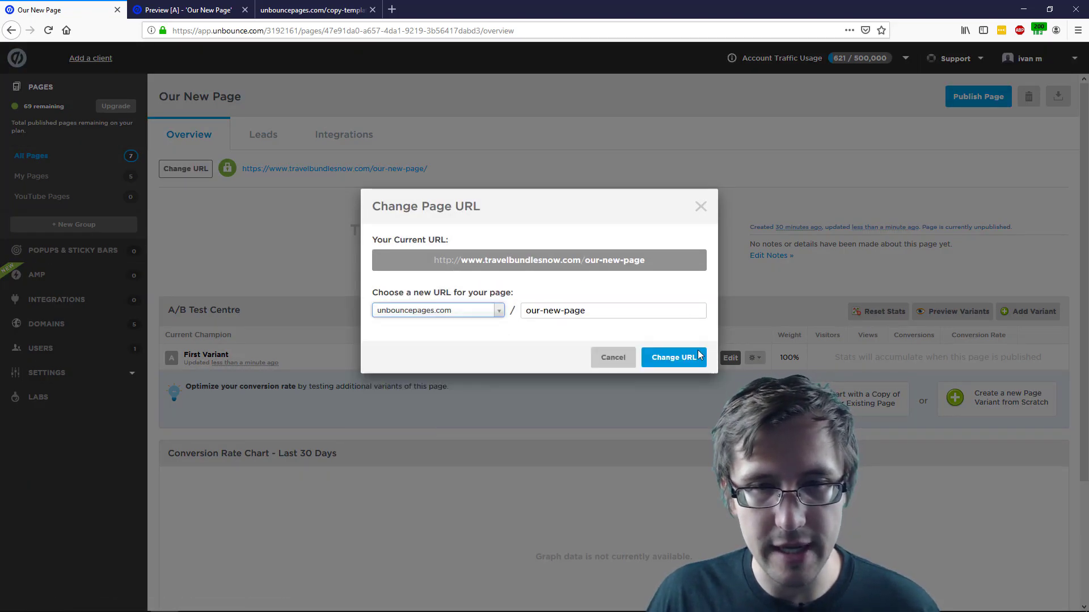
click(661, 357)
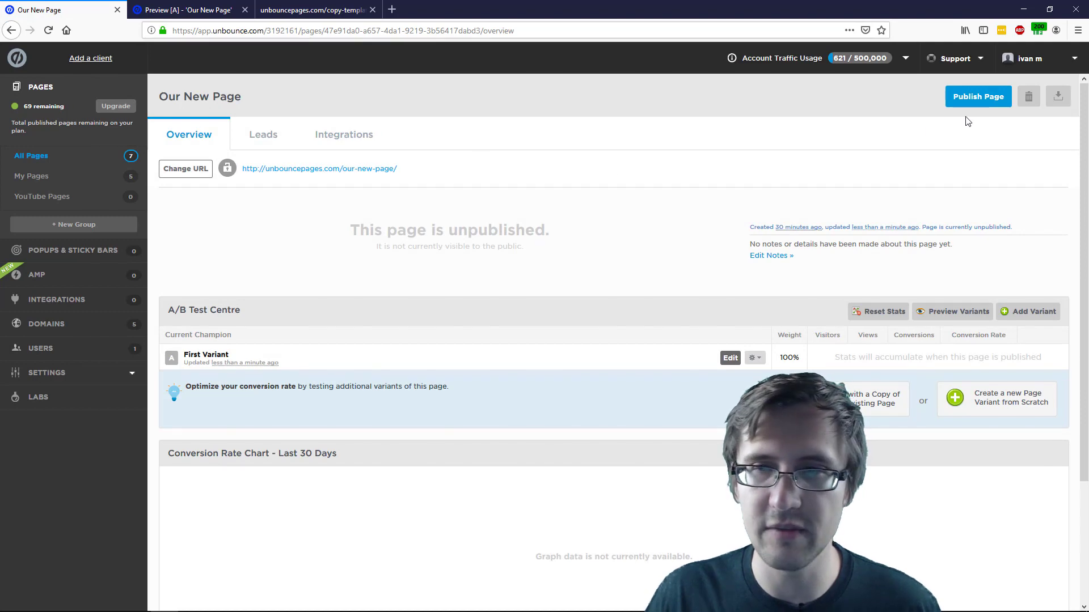
click(978, 97)
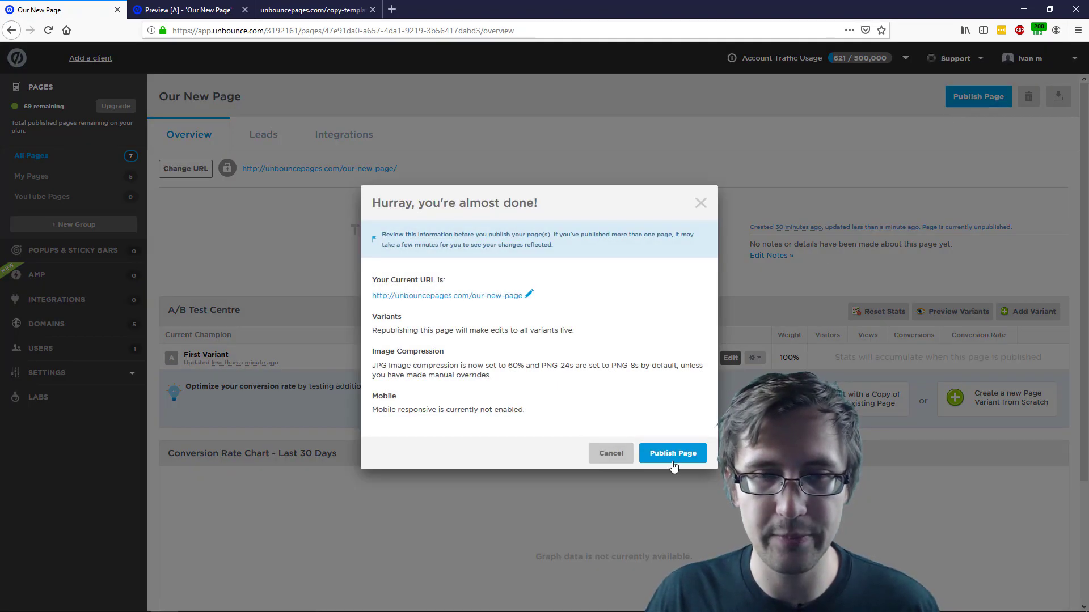
click(678, 465)
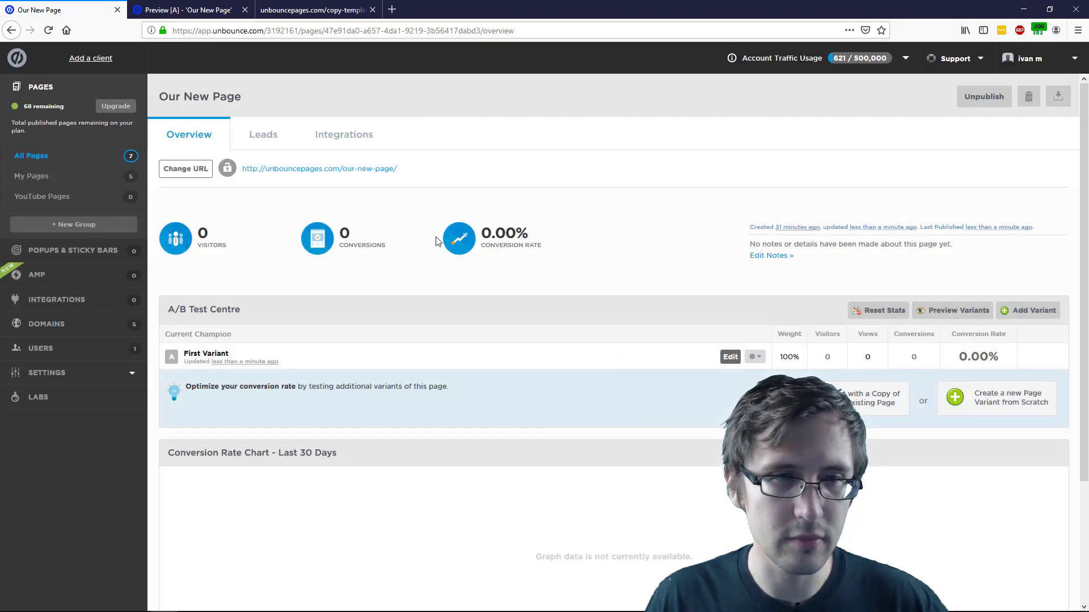
right_click(285, 172)
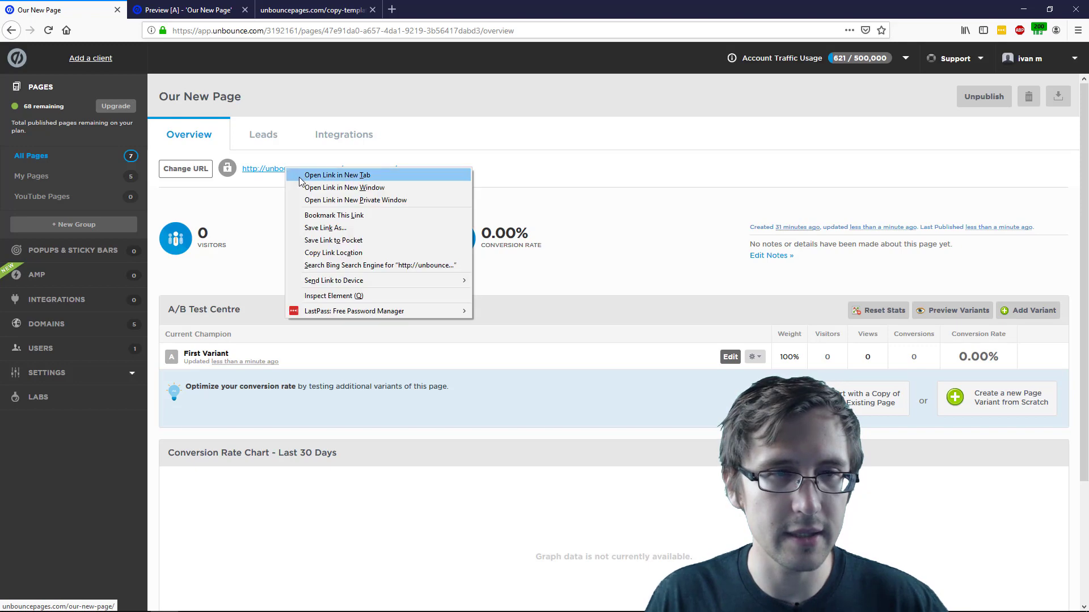
click(336, 175)
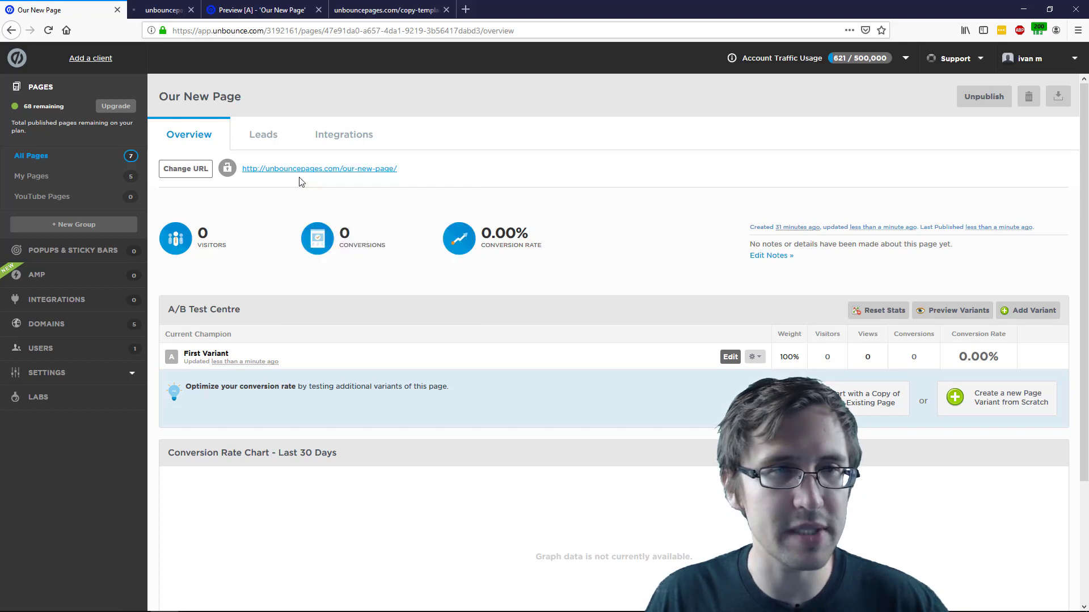
drag(454, 9, 413, 9)
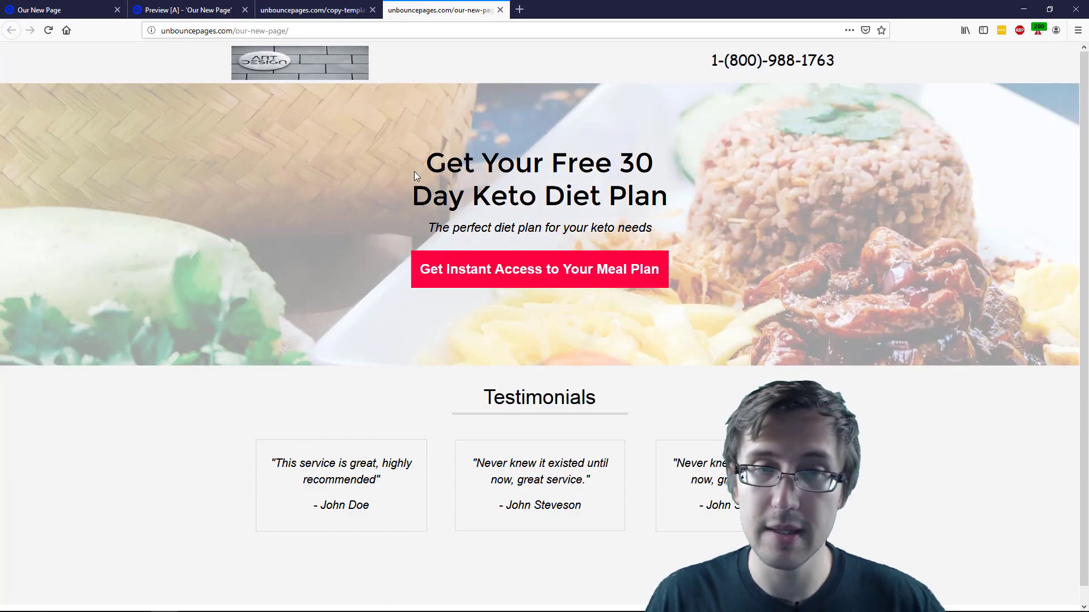
click(474, 271)
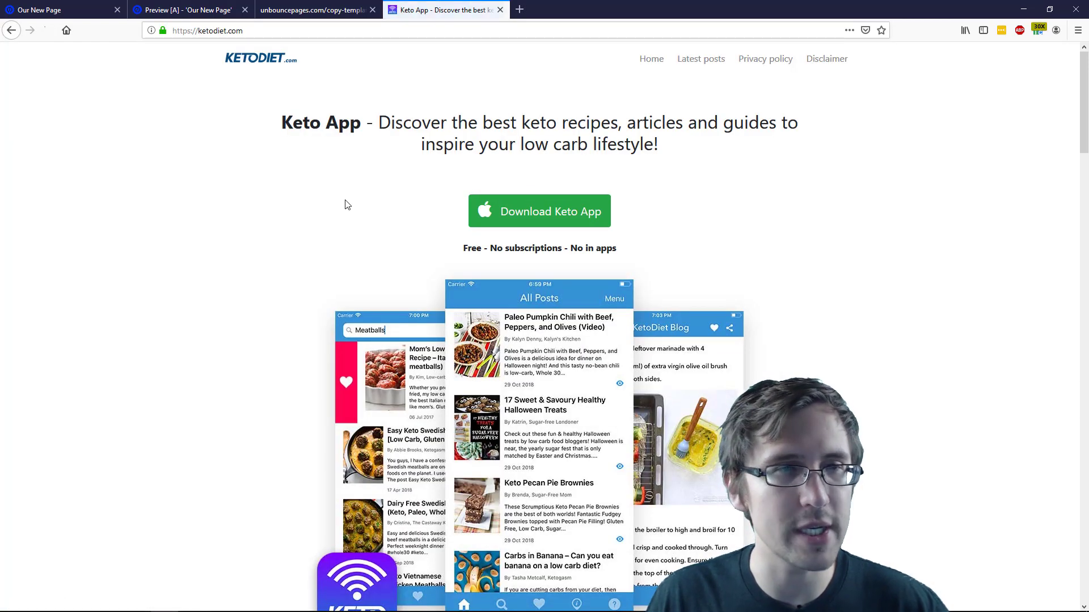
scroll(356, 244, down, 10)
scroll(386, 123, up, 10)
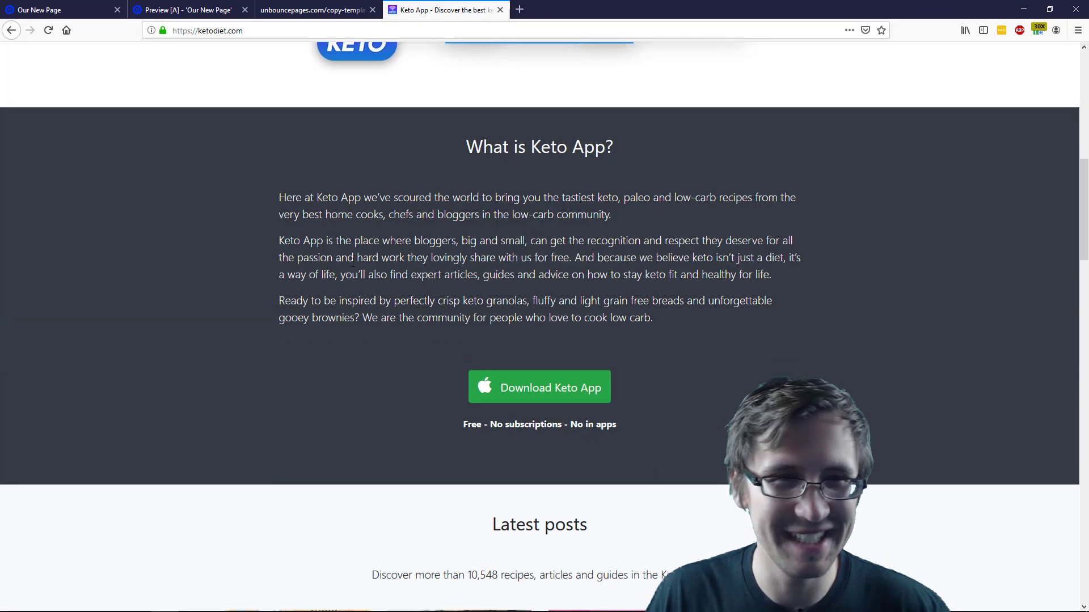
click(499, 10)
click(340, 10)
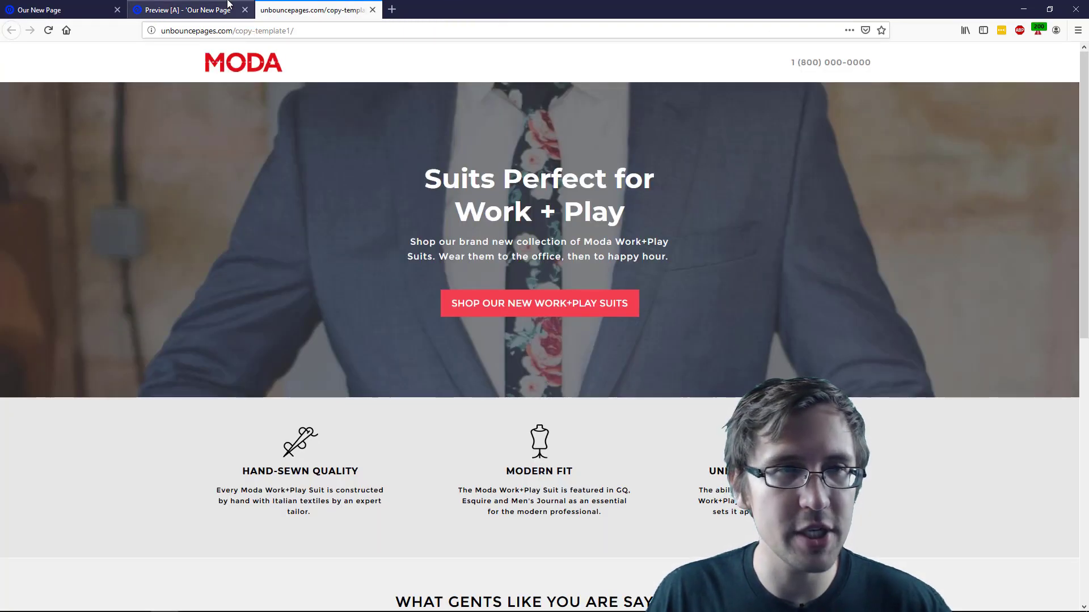
click(193, 10)
click(62, 10)
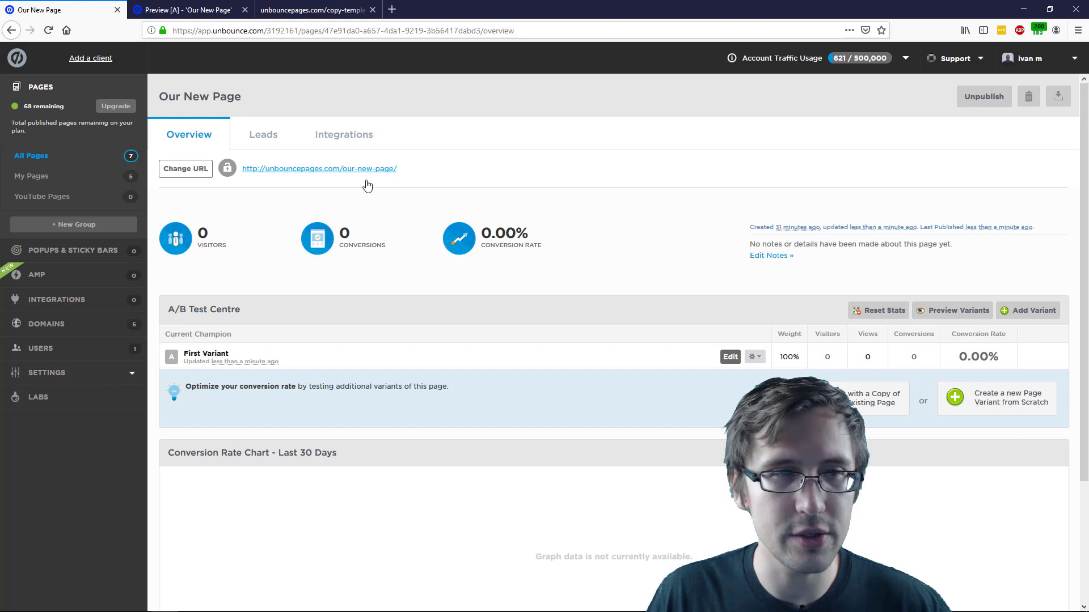
right_click(299, 172)
click(332, 178)
click(342, 3)
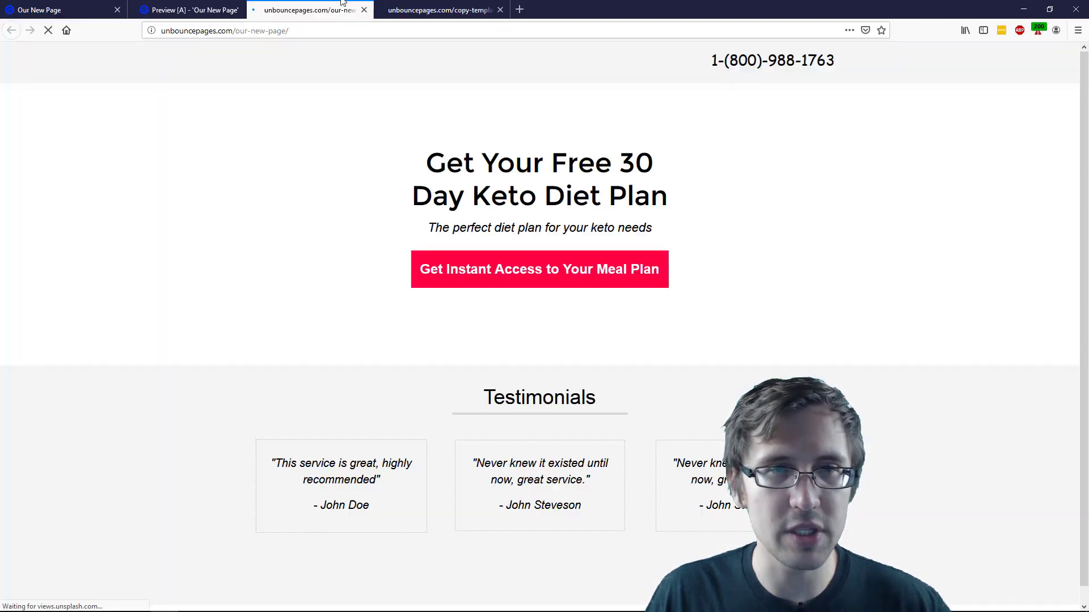
drag(343, 3, 448, 10)
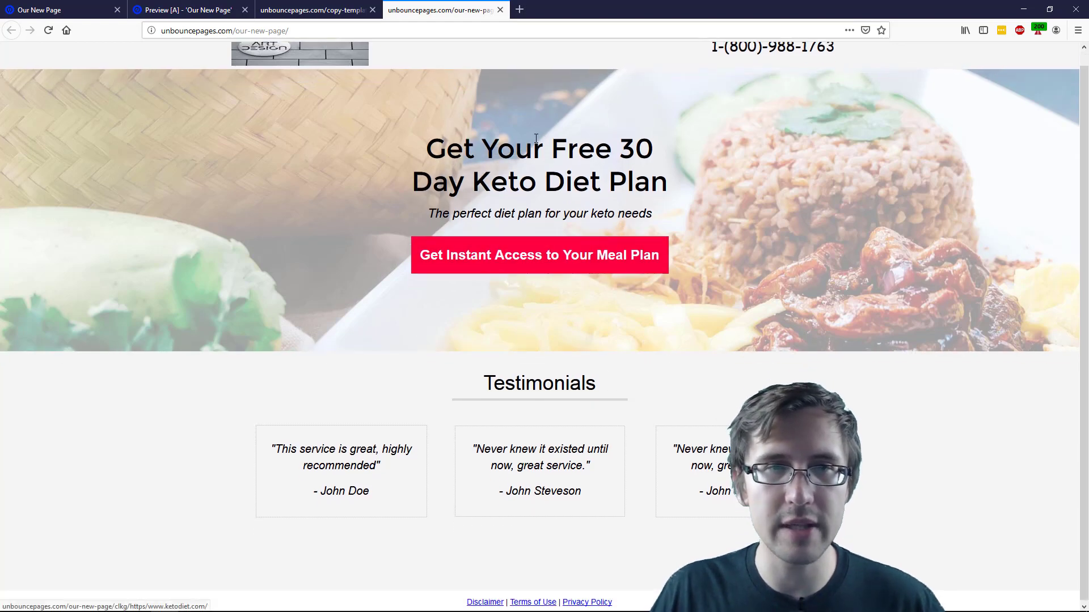
click(500, 10)
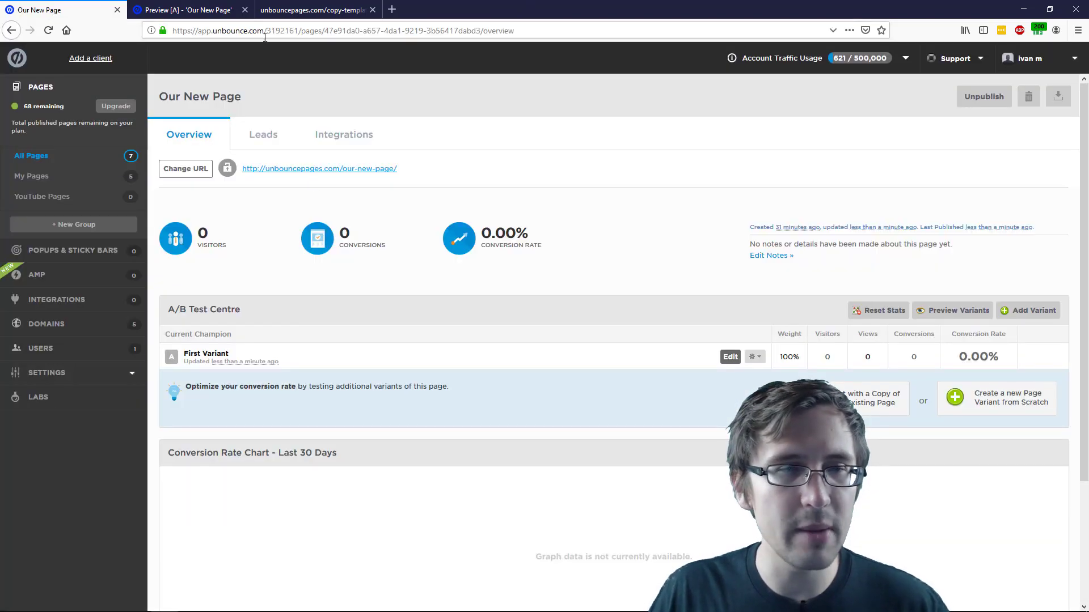